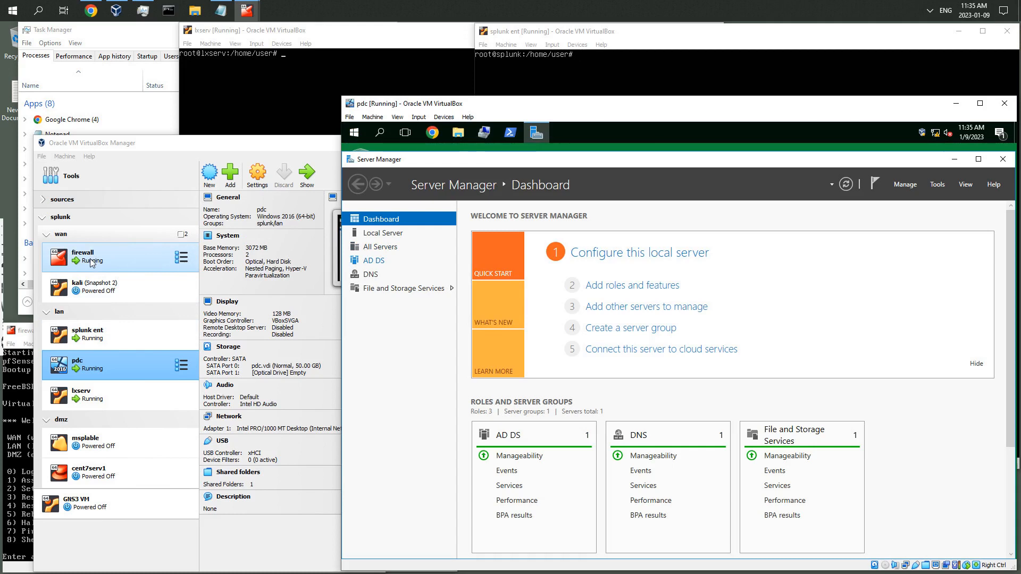
Reposition the Server Manager window on the pdc virtual machine's desktop
{"action": "left_click", "coordinate": [1000, 133]}
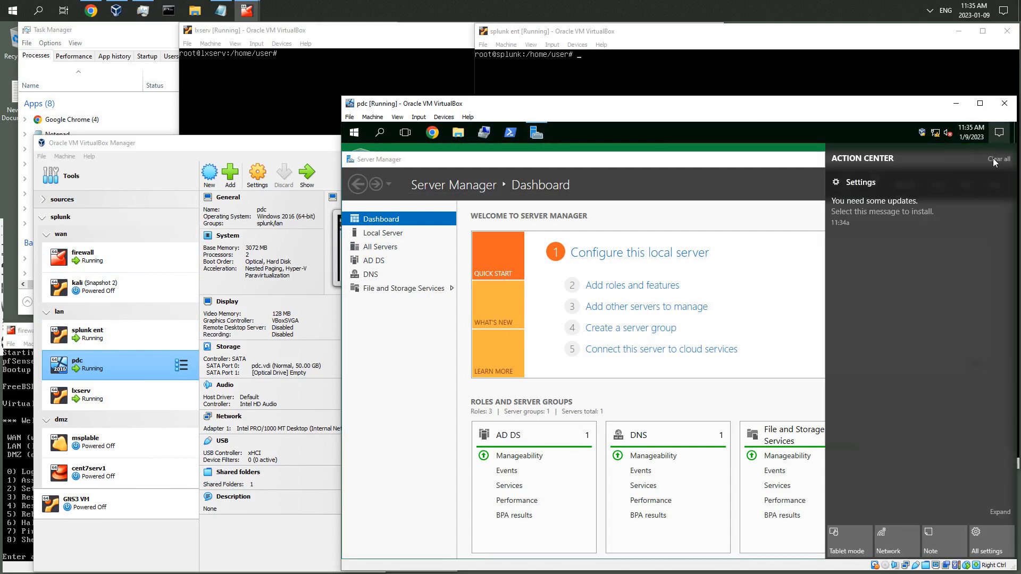
{"action": "left_click", "coordinate": [777, 131]}
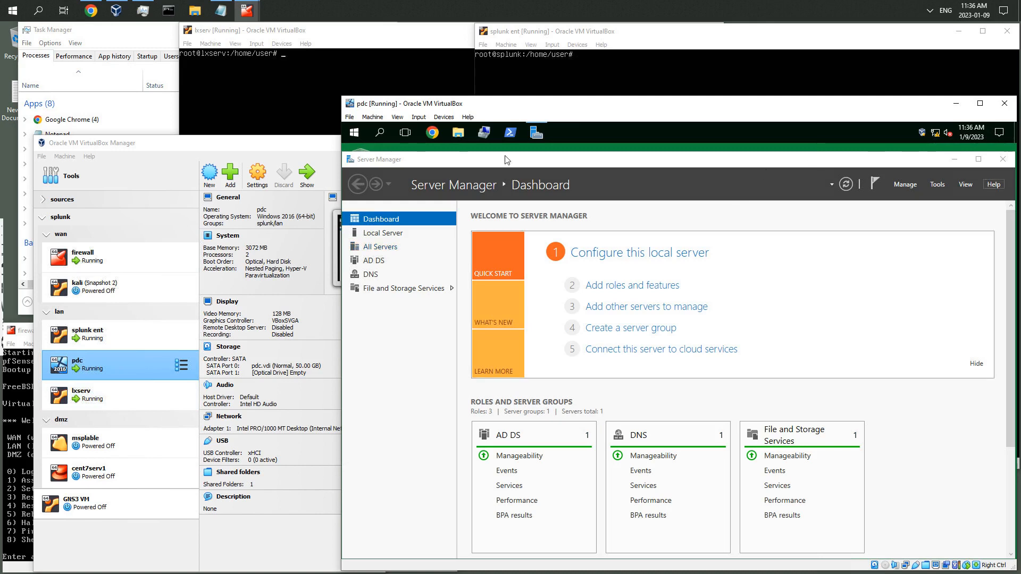
{"action": "left_click_drag", "start_coordinate": [349, 159], "coordinate": [514, 178]}
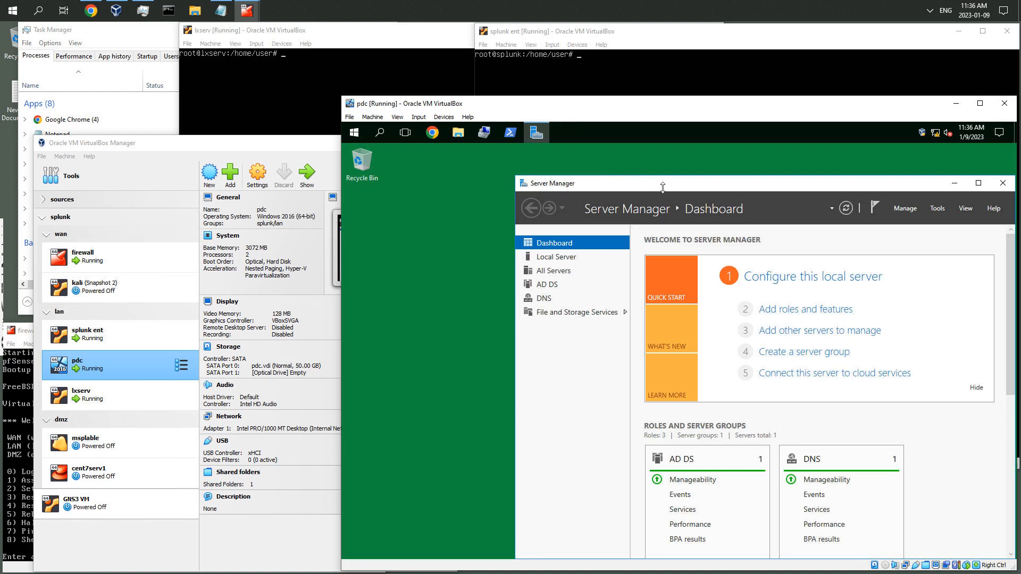
{"action": "left_click_drag", "start_coordinate": [661, 188], "coordinate": [651, 156]}
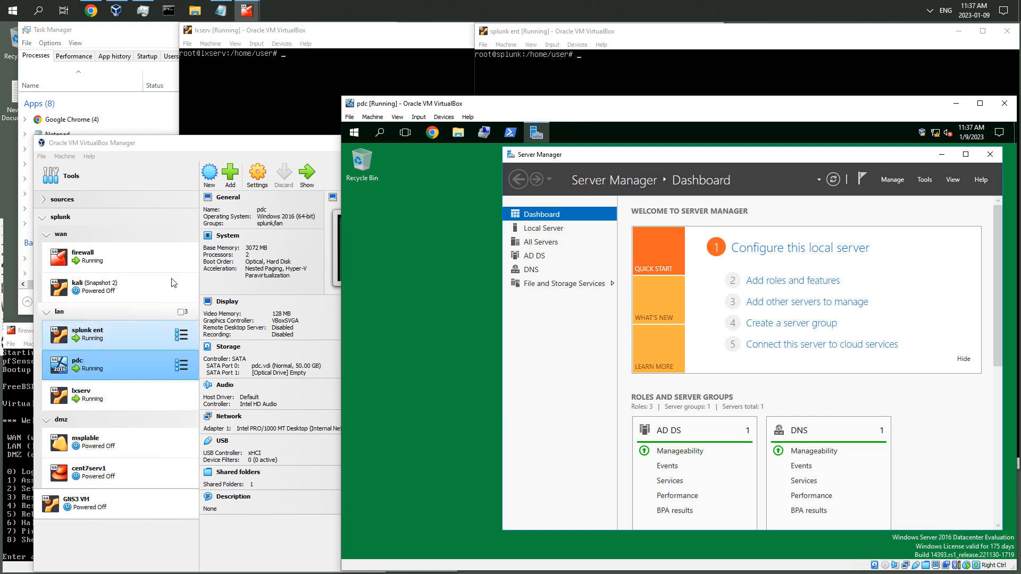
Bring the lxserv, splunk ent and pdc console windows to the front in turn
{"action": "left_click", "coordinate": [355, 32]}
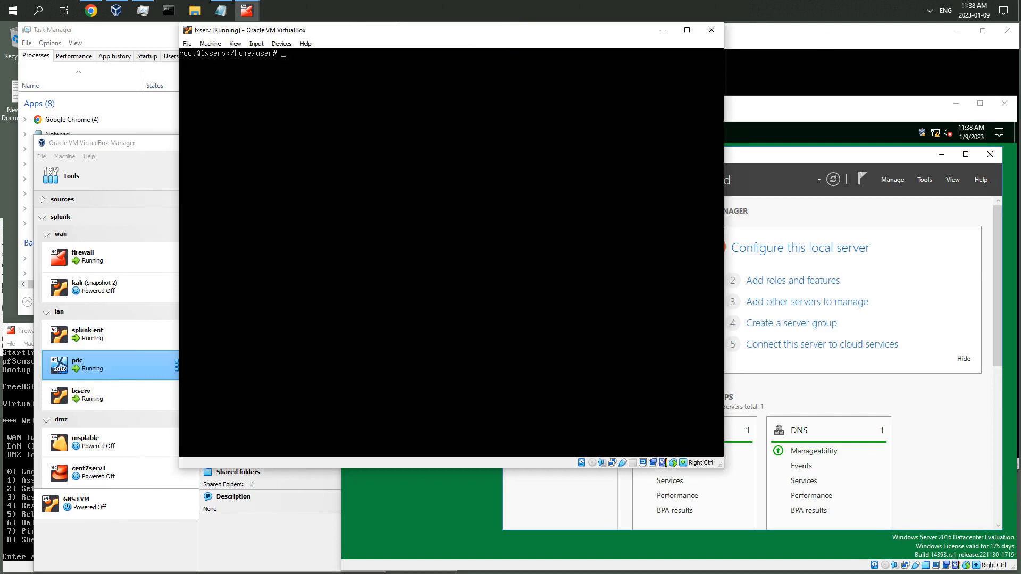
{"action": "left_click", "coordinate": [857, 41]}
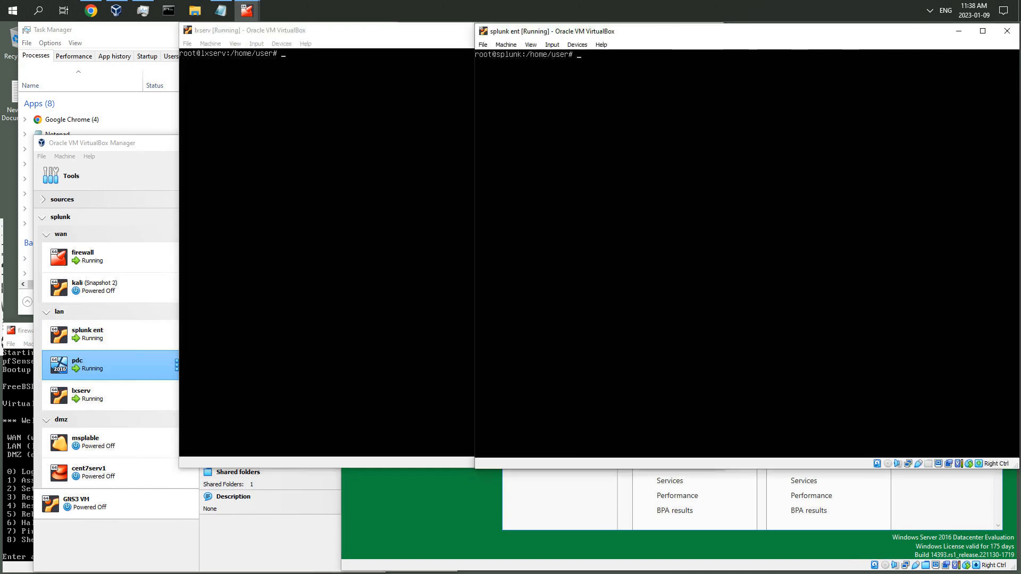
{"action": "left_click", "coordinate": [426, 518]}
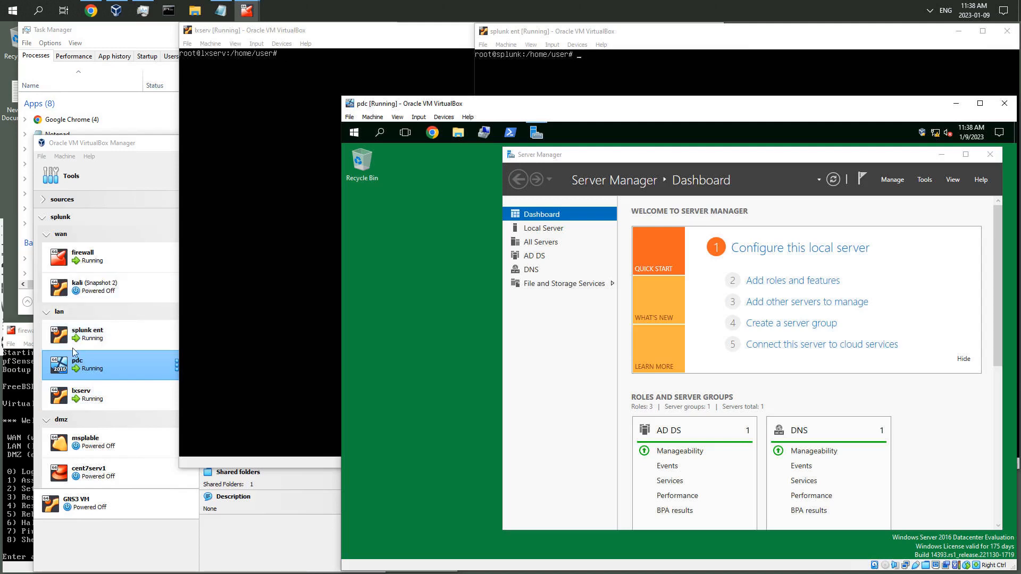
Review the splunk ent VM's network adapter settings and attachment options without changing them
{"action": "left_click", "coordinate": [95, 338]}
{"action": "left_click", "coordinate": [96, 338]}
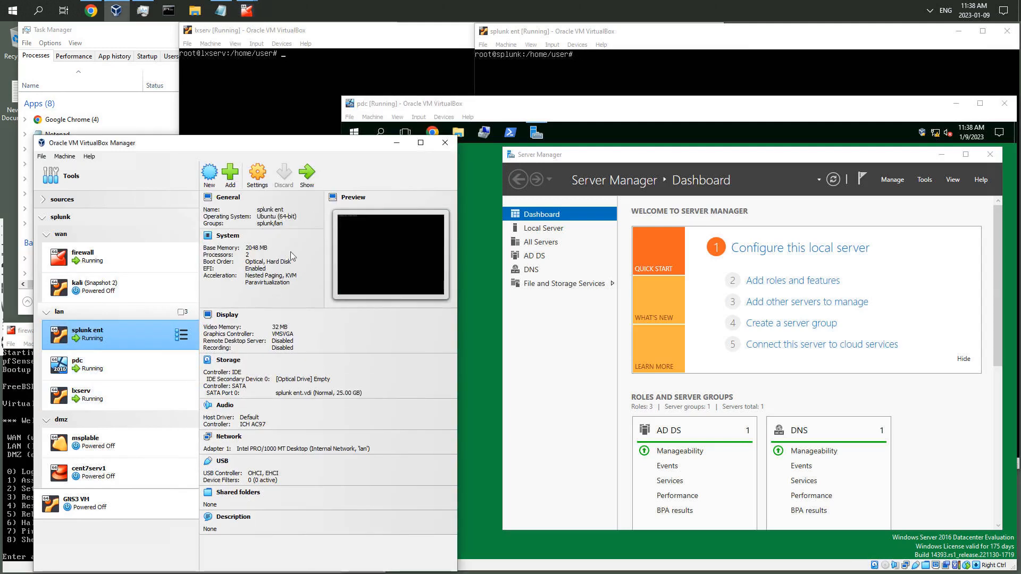
{"action": "left_click", "coordinate": [268, 179]}
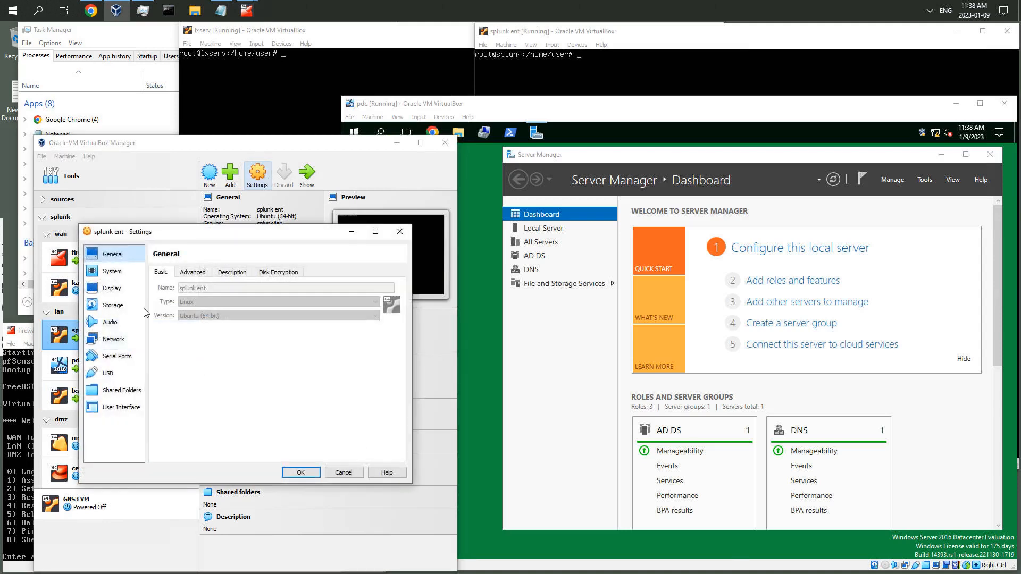
{"action": "left_click", "coordinate": [113, 340]}
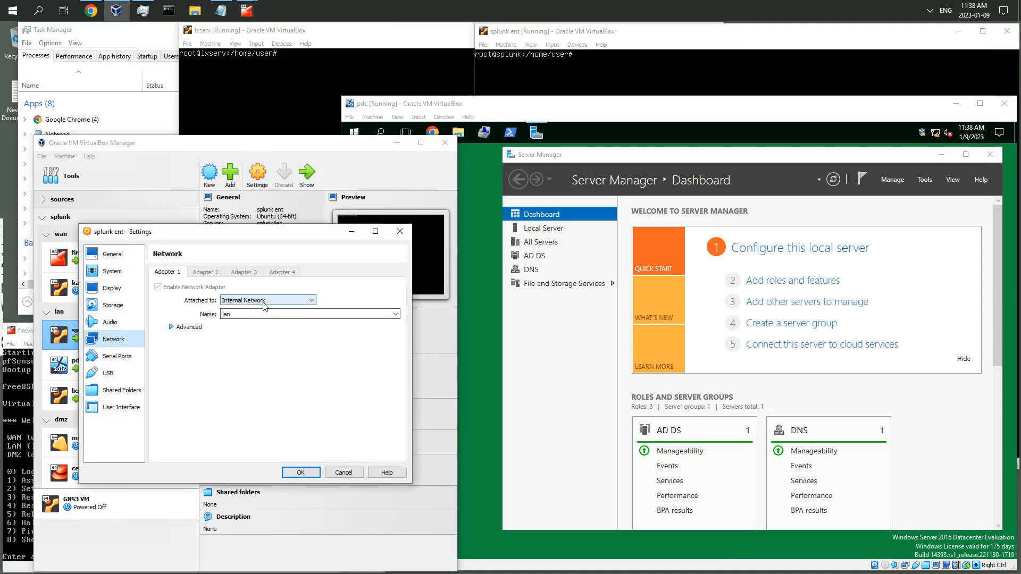
{"action": "left_click", "coordinate": [400, 233]}
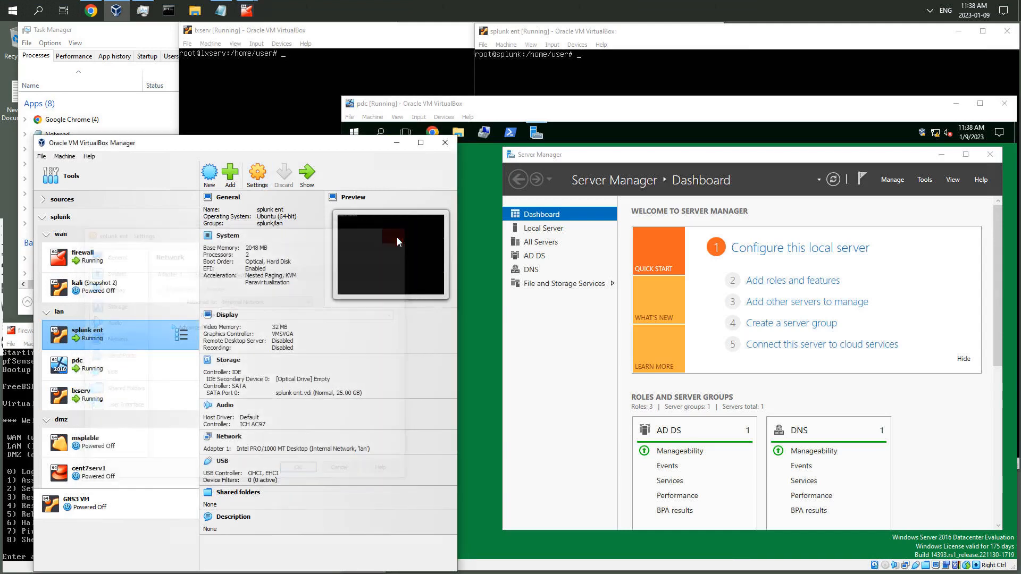
{"action": "left_click", "coordinate": [180, 335]}
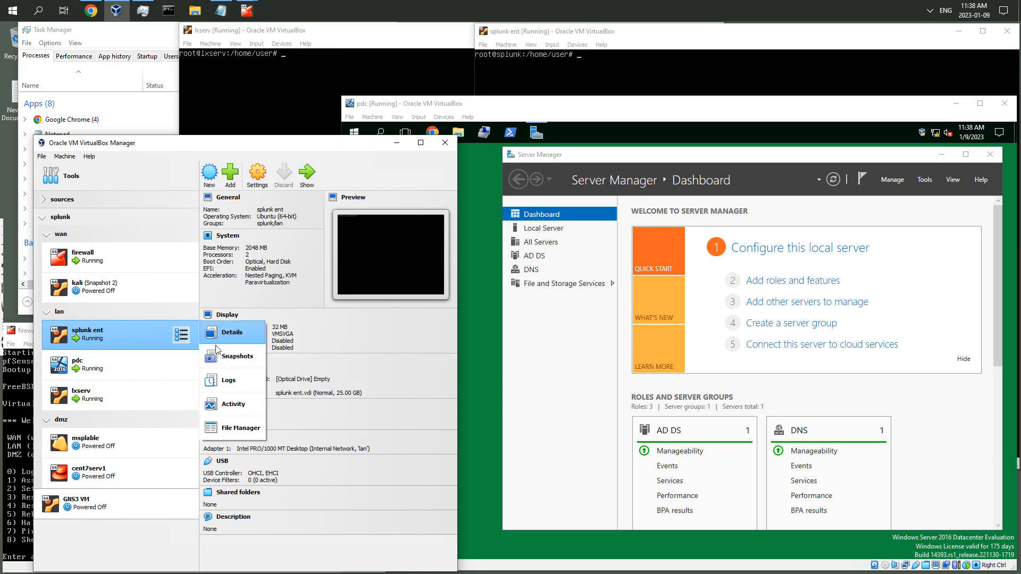
{"action": "left_click", "coordinate": [259, 178]}
{"action": "left_click", "coordinate": [258, 179]}
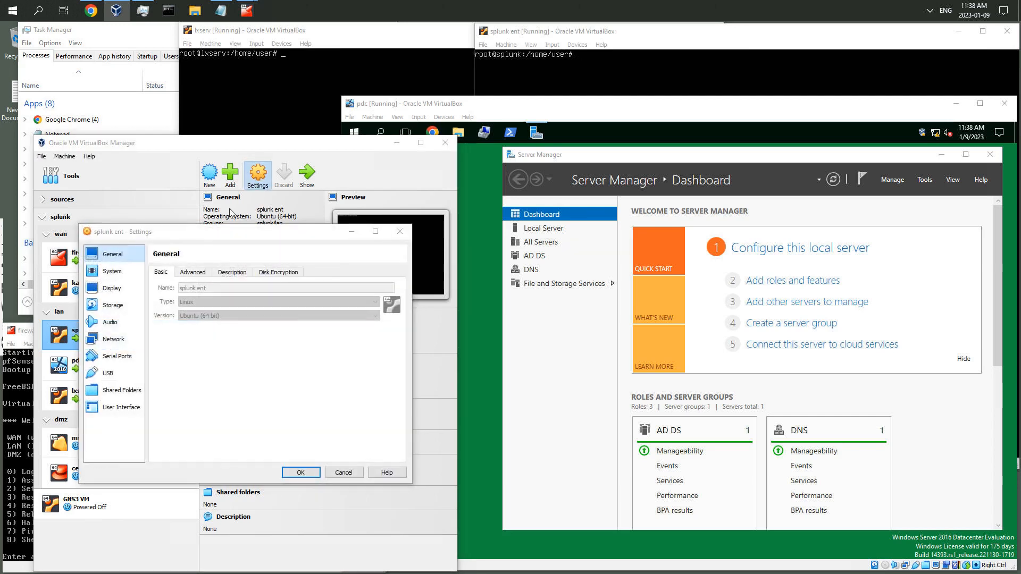
{"action": "left_click", "coordinate": [119, 341]}
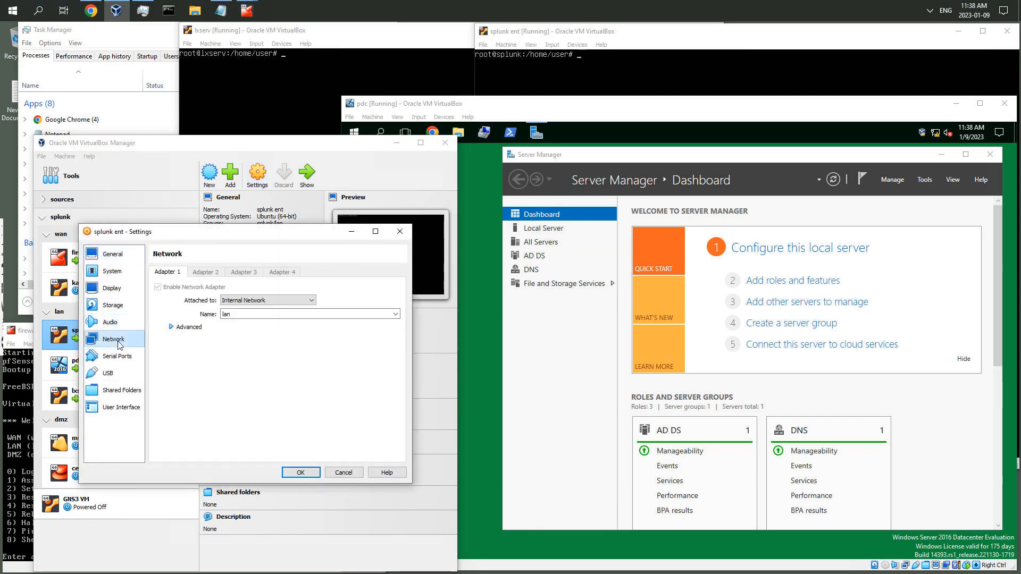
{"action": "left_click", "coordinate": [312, 302]}
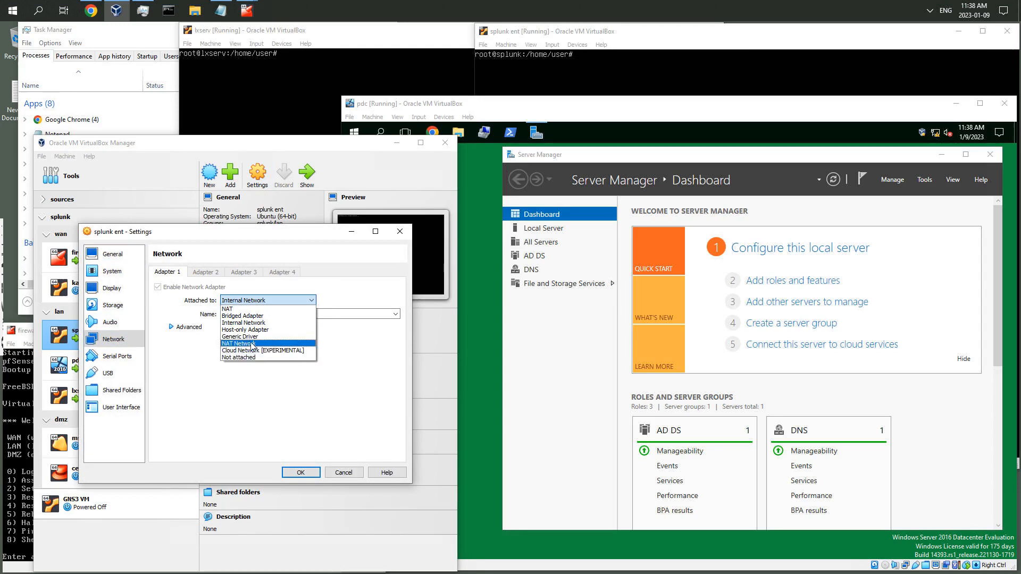
{"action": "left_click", "coordinate": [368, 449]}
{"action": "left_click", "coordinate": [348, 473]}
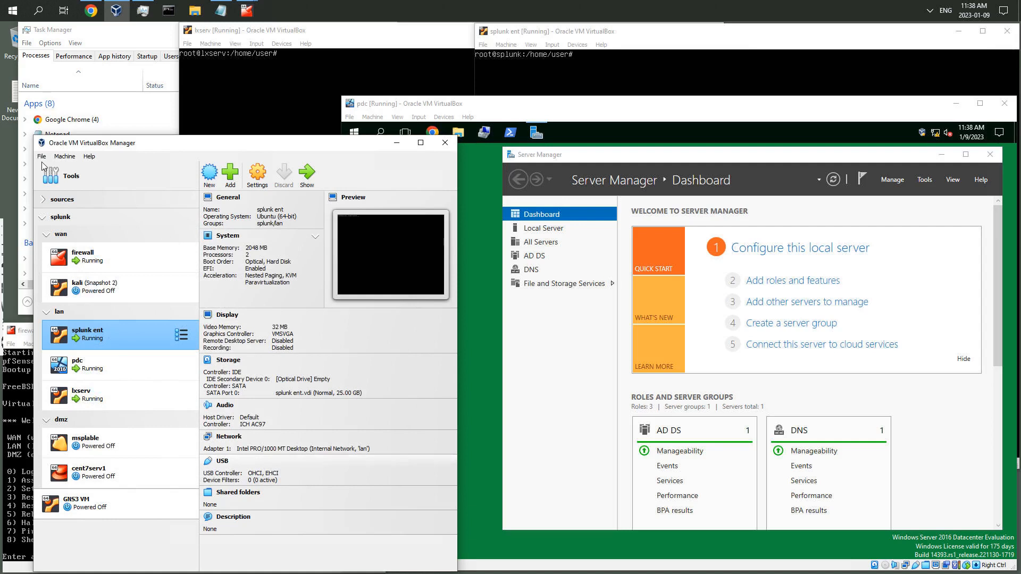
Open the Network Manager and view the NAT networks list
{"action": "left_click", "coordinate": [42, 158]}
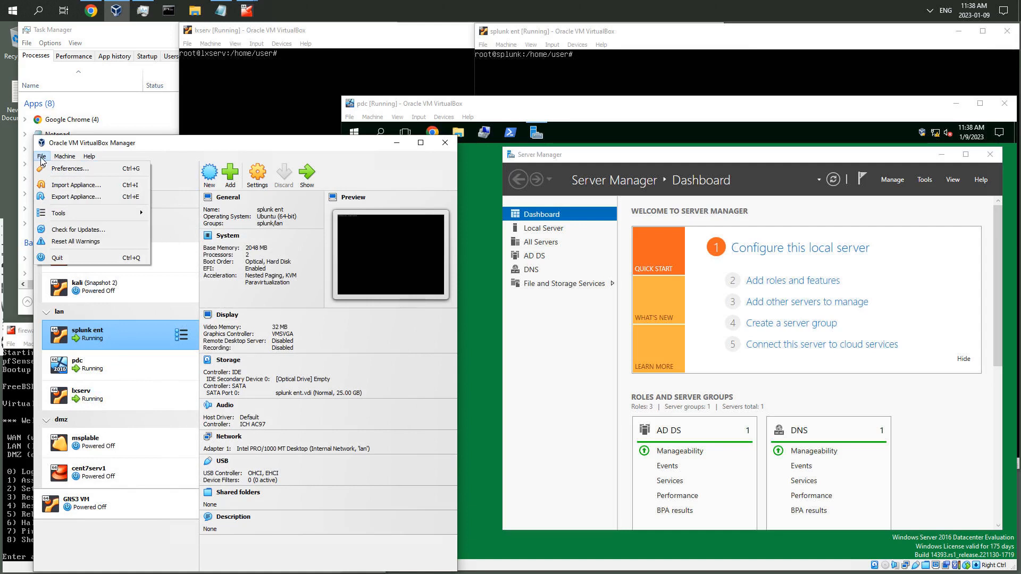
{"action": "mouse_move", "coordinate": [59, 215]}
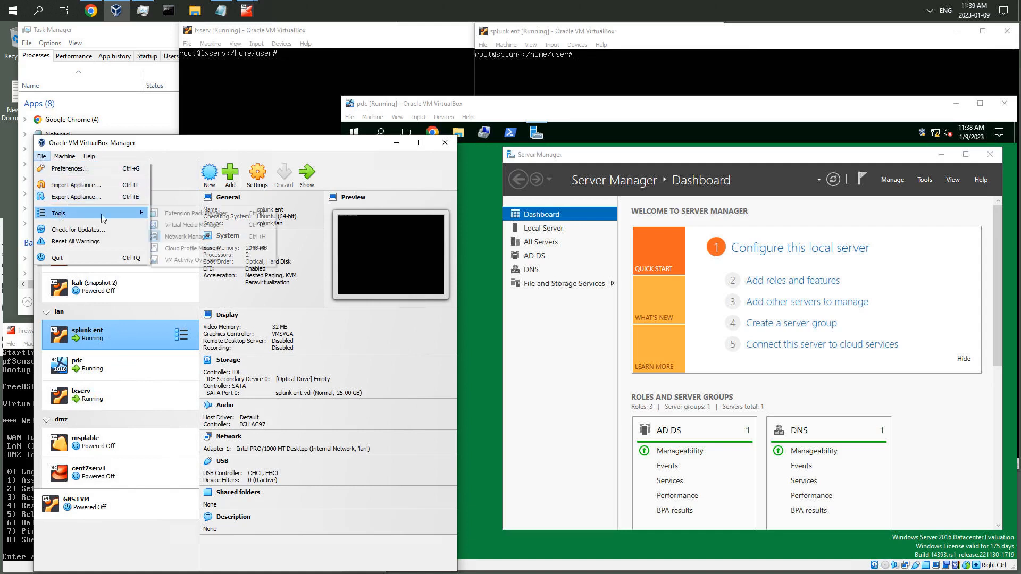
{"action": "left_click", "coordinate": [199, 238]}
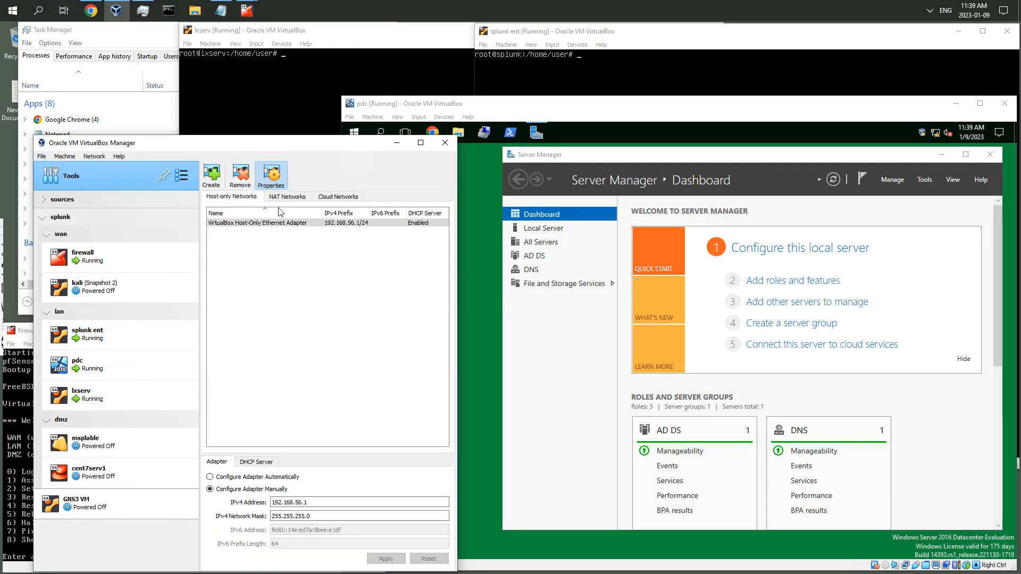
{"action": "left_click", "coordinate": [271, 196]}
Select and remove the NatNetwork1 NAT network
{"action": "left_click", "coordinate": [211, 179]}
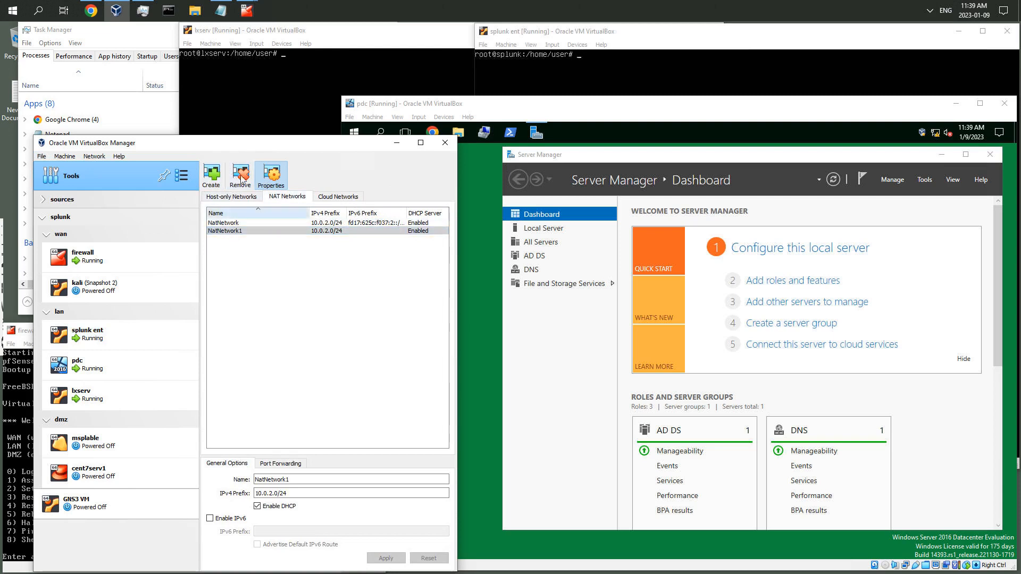
{"action": "left_click", "coordinate": [241, 181]}
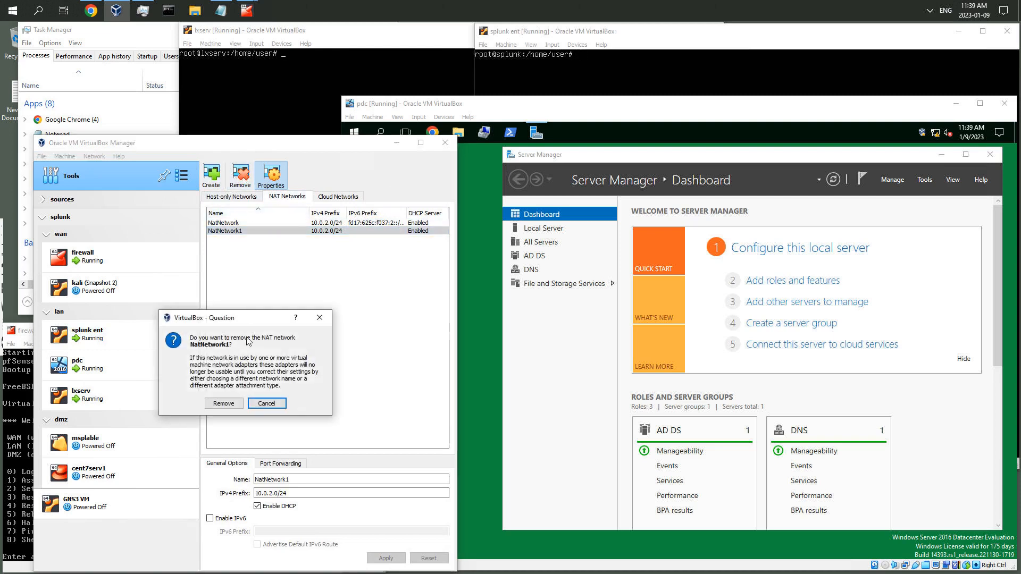
{"action": "left_click", "coordinate": [224, 404]}
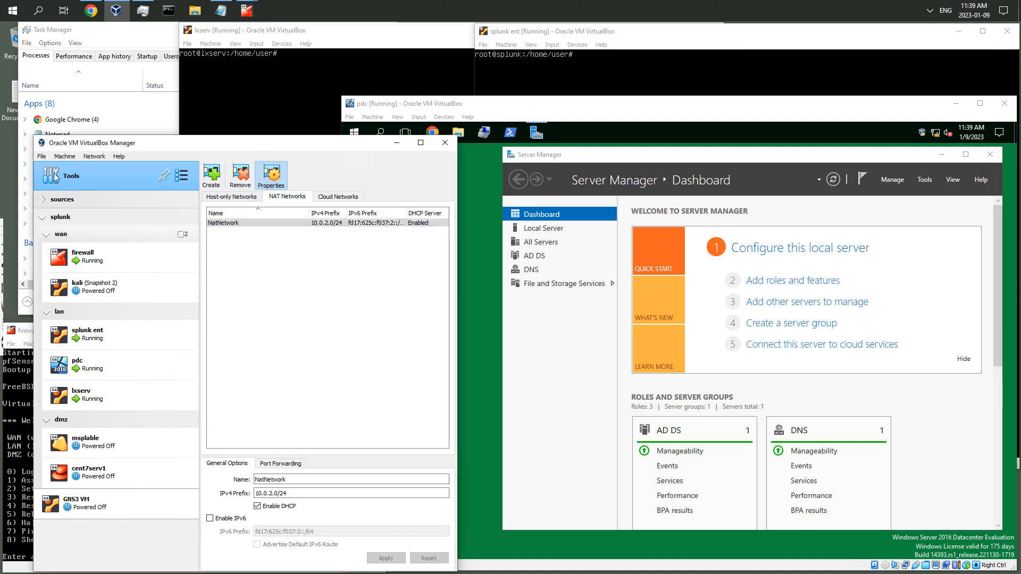
{"action": "left_click", "coordinate": [43, 158]}
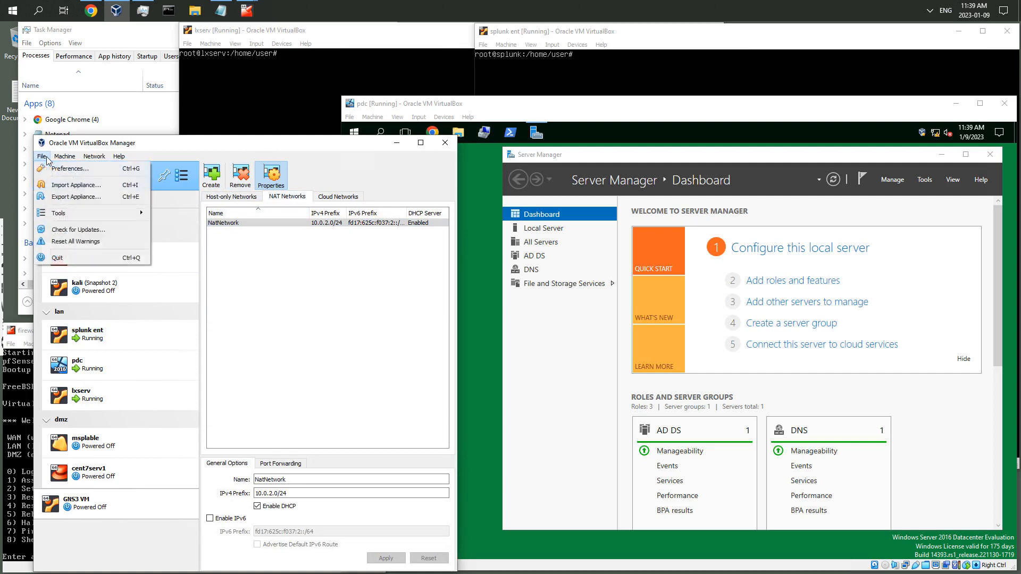
{"action": "left_click", "coordinate": [56, 169]}
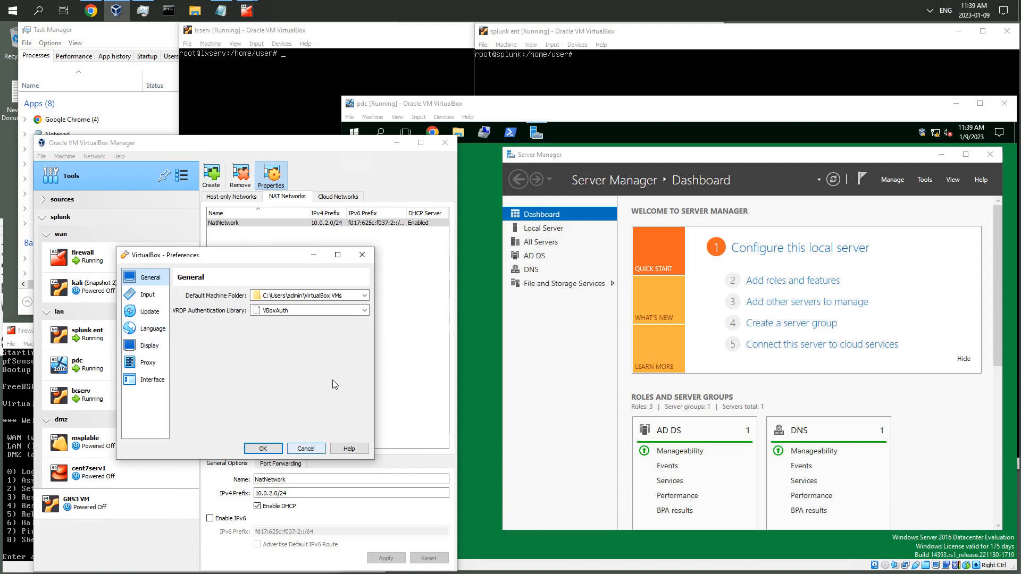
{"action": "left_click", "coordinate": [306, 449]}
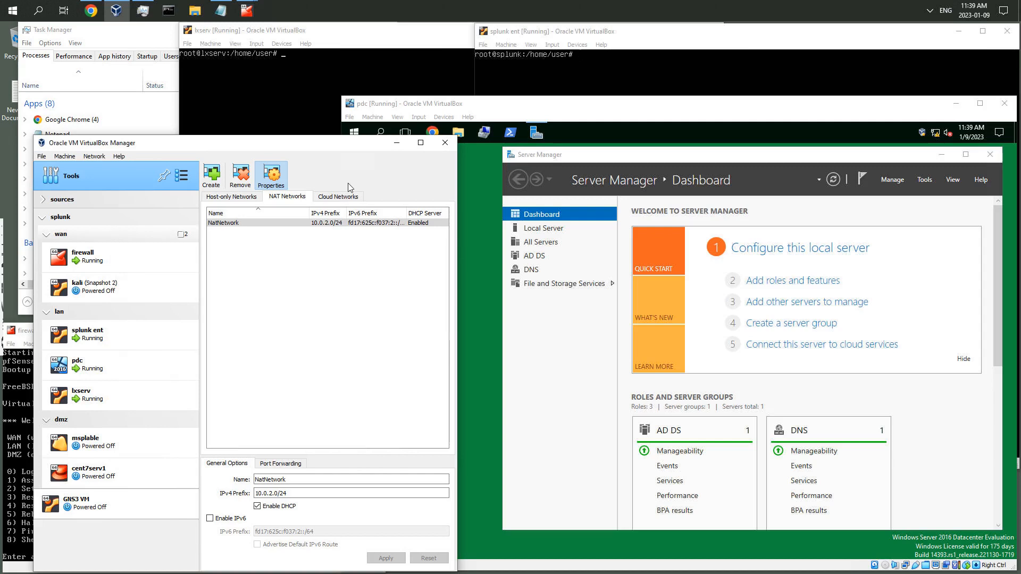
Check the Splunk Cloud login page in the browser and minimize it again
{"action": "left_click", "coordinate": [114, 336]}
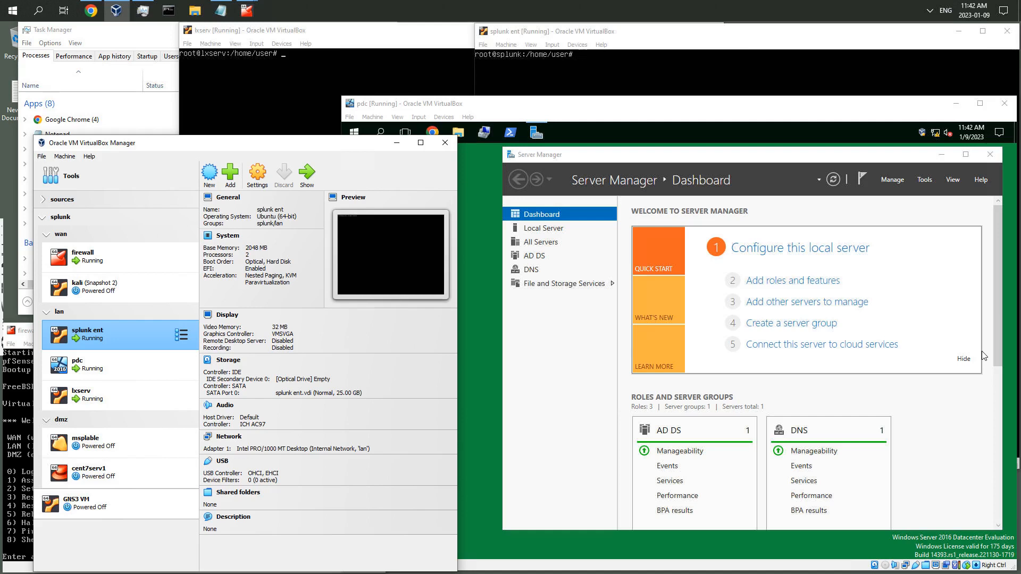
{"action": "left_click_drag", "start_coordinate": [818, 160], "coordinate": [835, 156]}
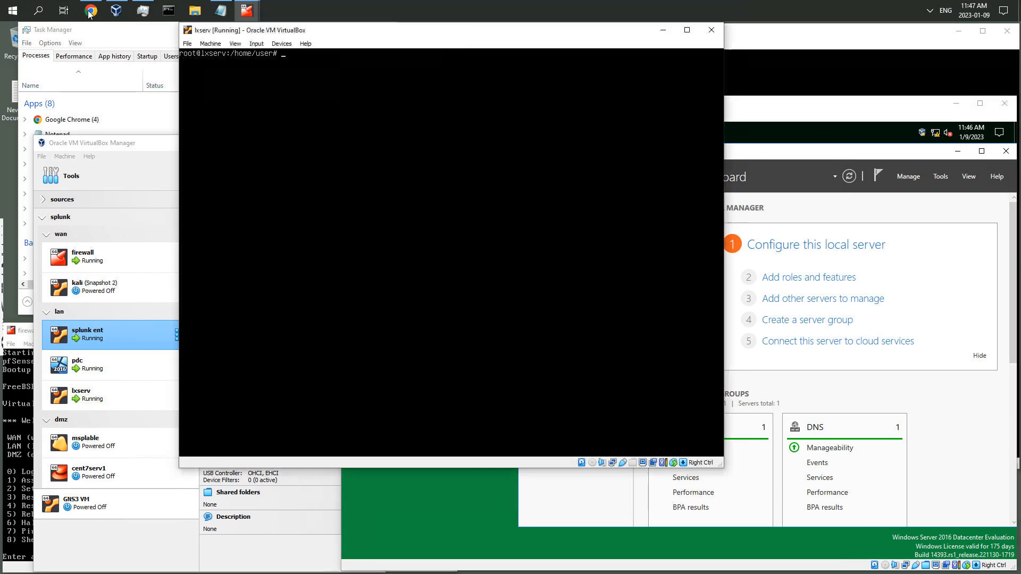
{"action": "mouse_move", "coordinate": [90, 14]}
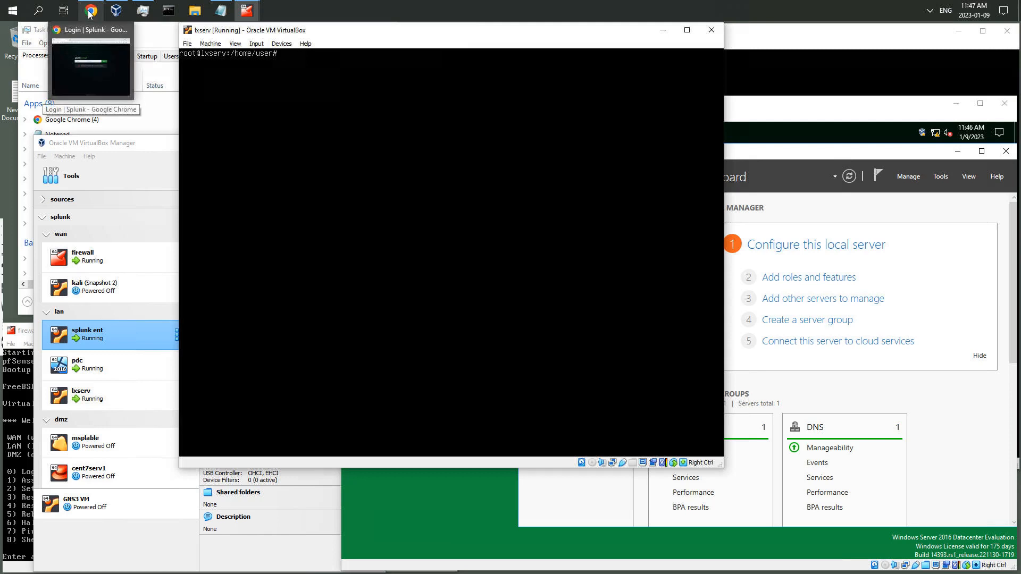
{"action": "left_click", "coordinate": [107, 48]}
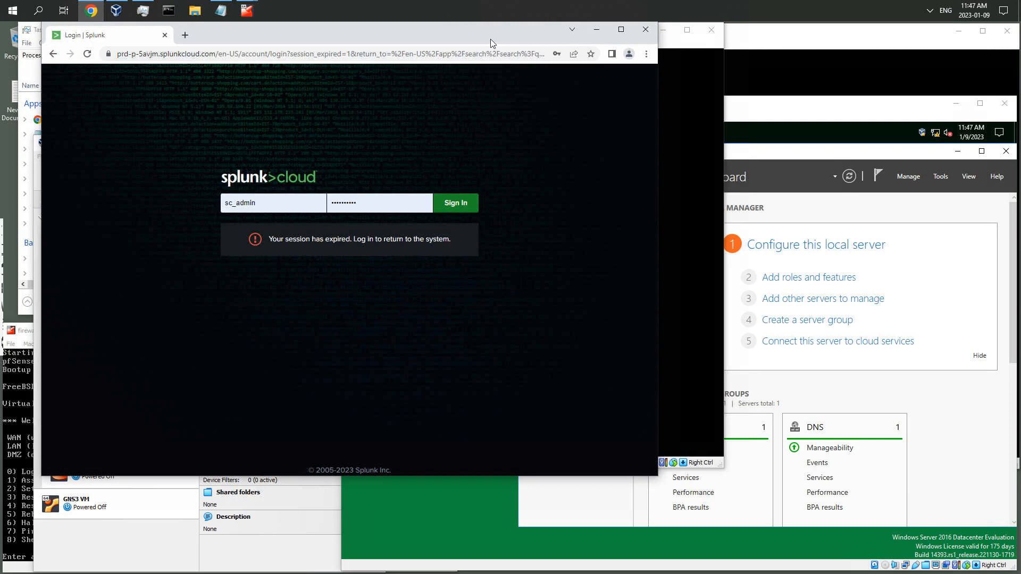
{"action": "left_click", "coordinate": [597, 30]}
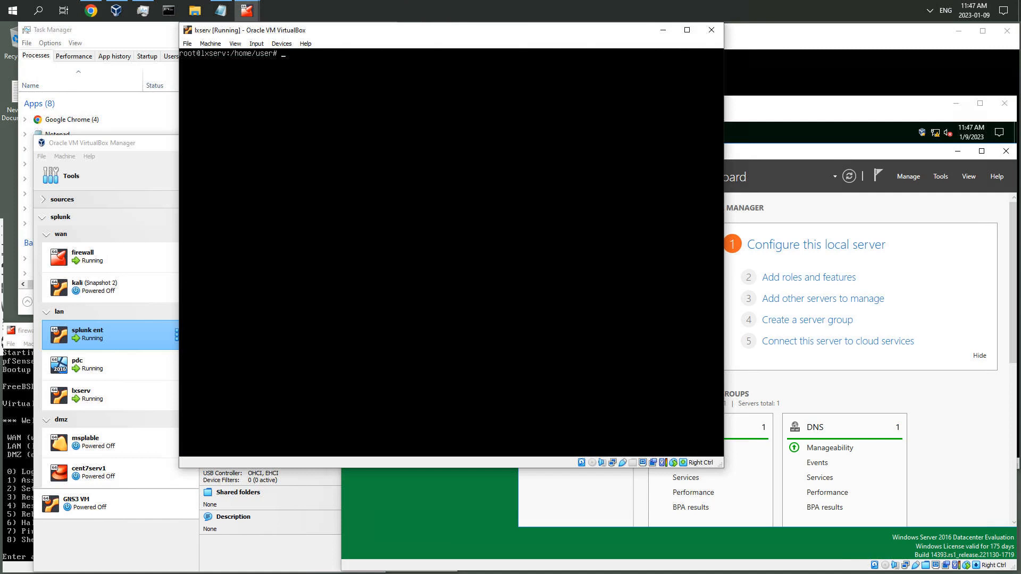
Open File Explorer on the pdc server and browse to Local Disk (C:)
{"action": "left_click", "coordinate": [789, 47]}
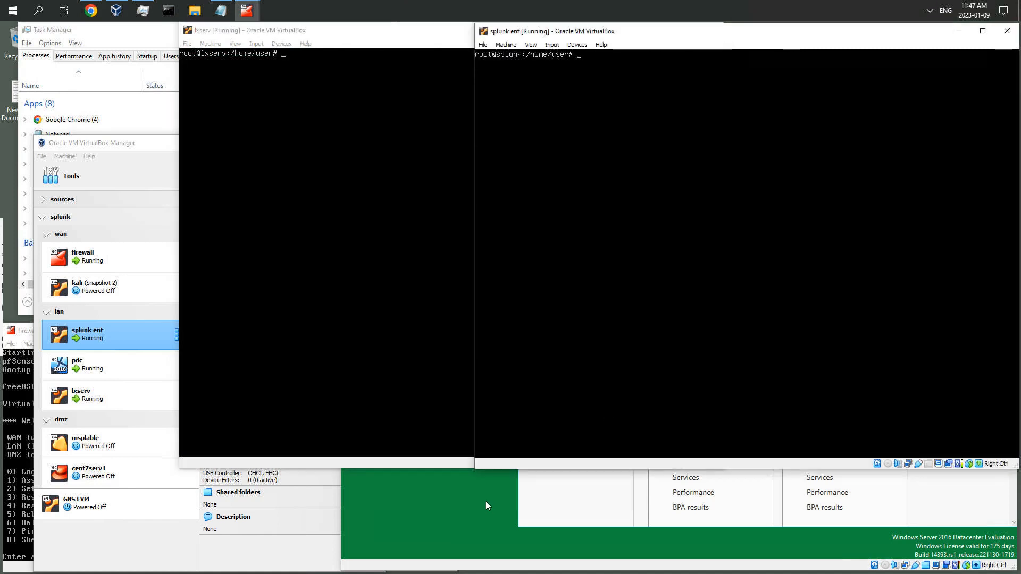
{"action": "left_click", "coordinate": [487, 502]}
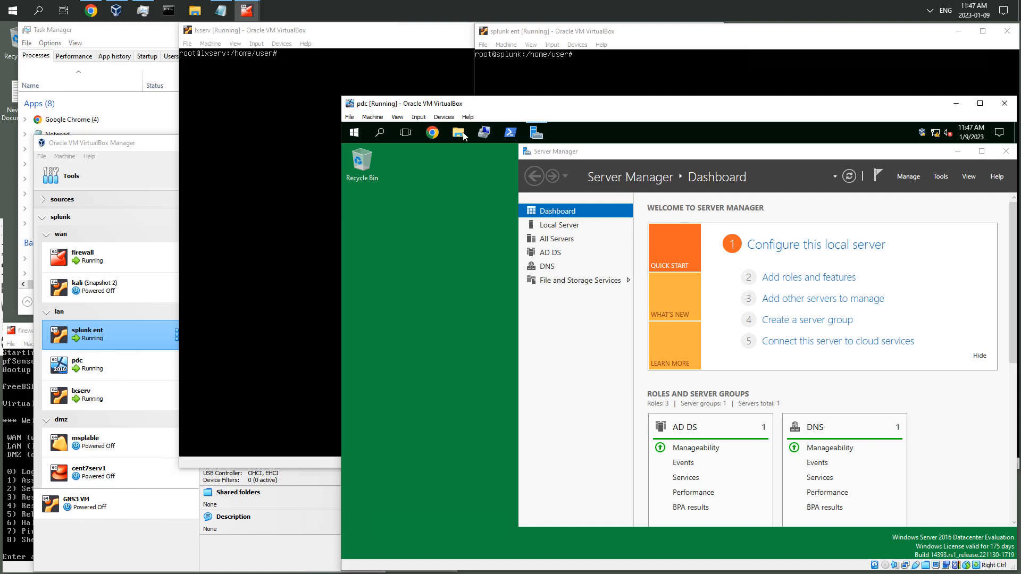
{"action": "key", "text": "super+e"}
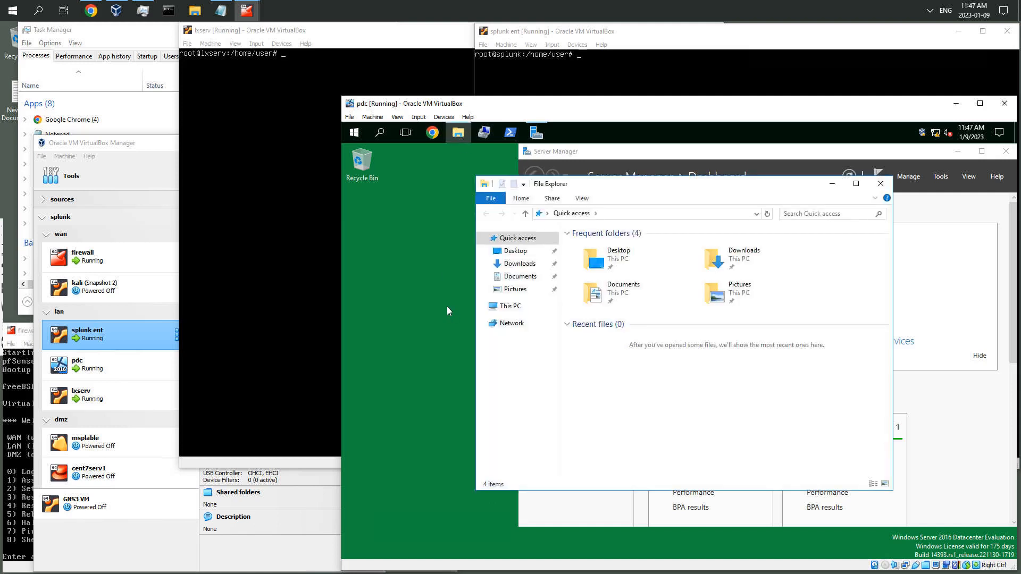
{"action": "left_click", "coordinate": [519, 309]}
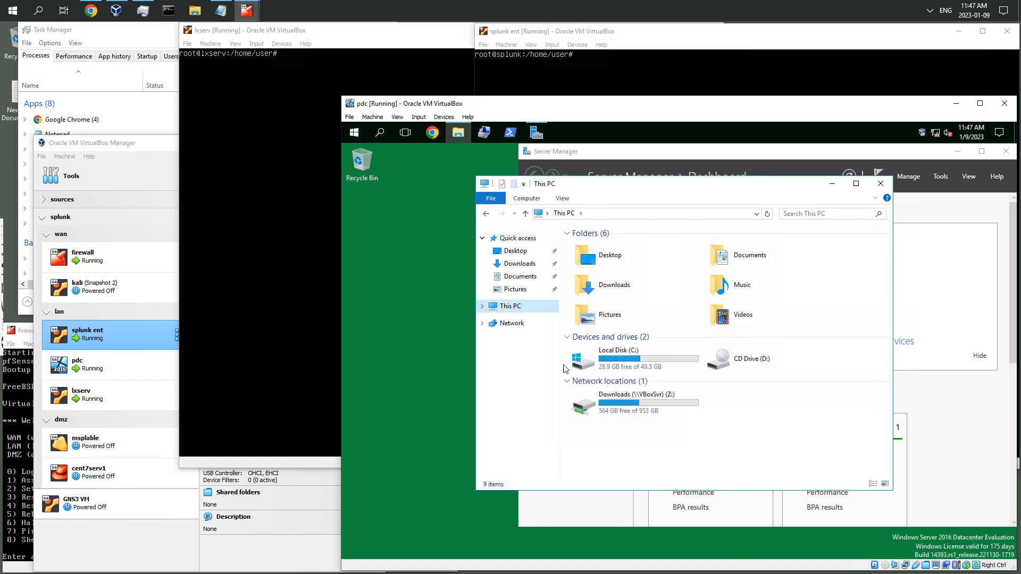
{"action": "double_click", "coordinate": [632, 365]}
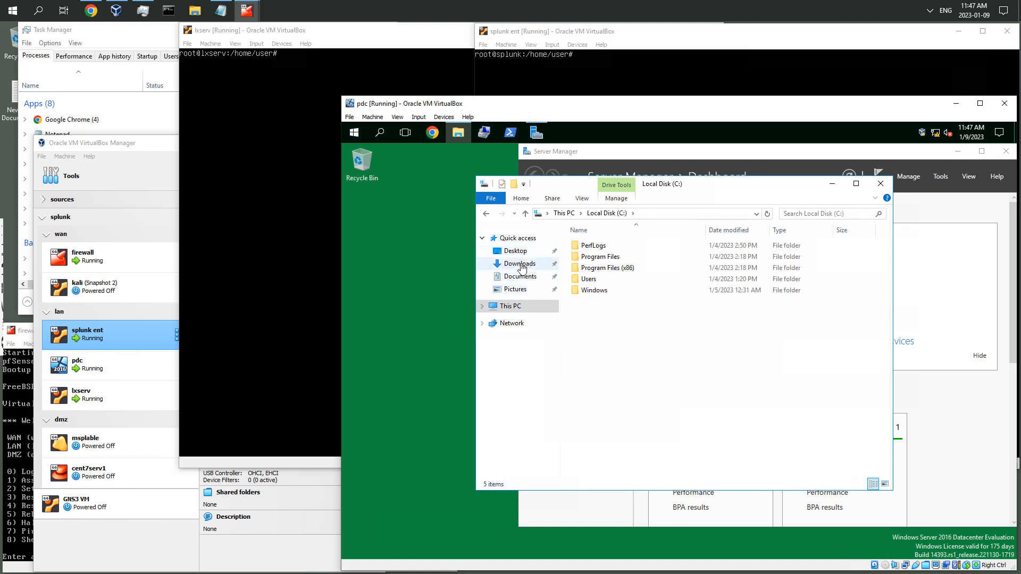
On the pdc server, open the shared Downloads (\\VBoxSvr) (Z:) network drive in File Explorer
{"action": "left_click", "coordinate": [520, 266]}
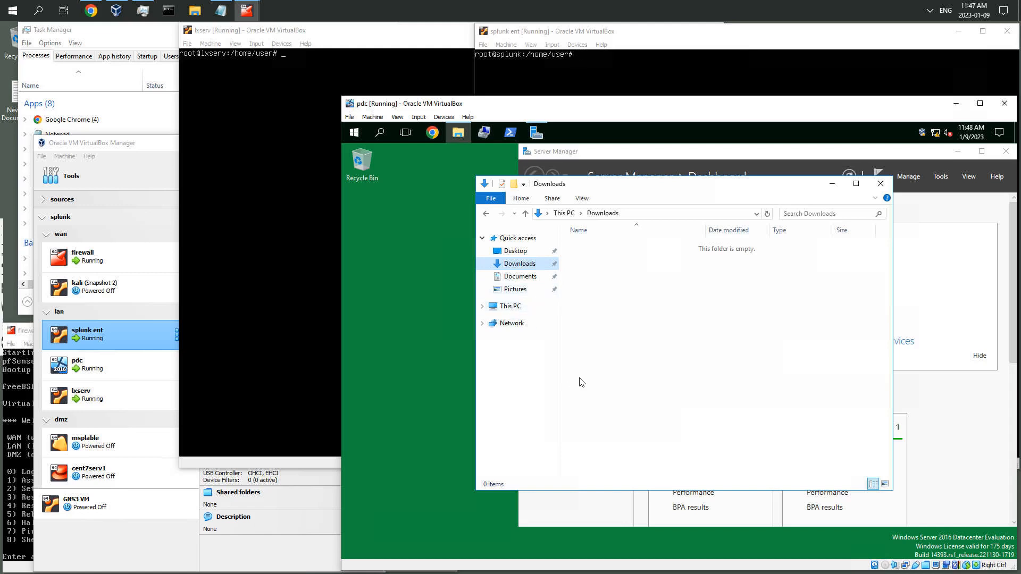
{"action": "left_click", "coordinate": [503, 309]}
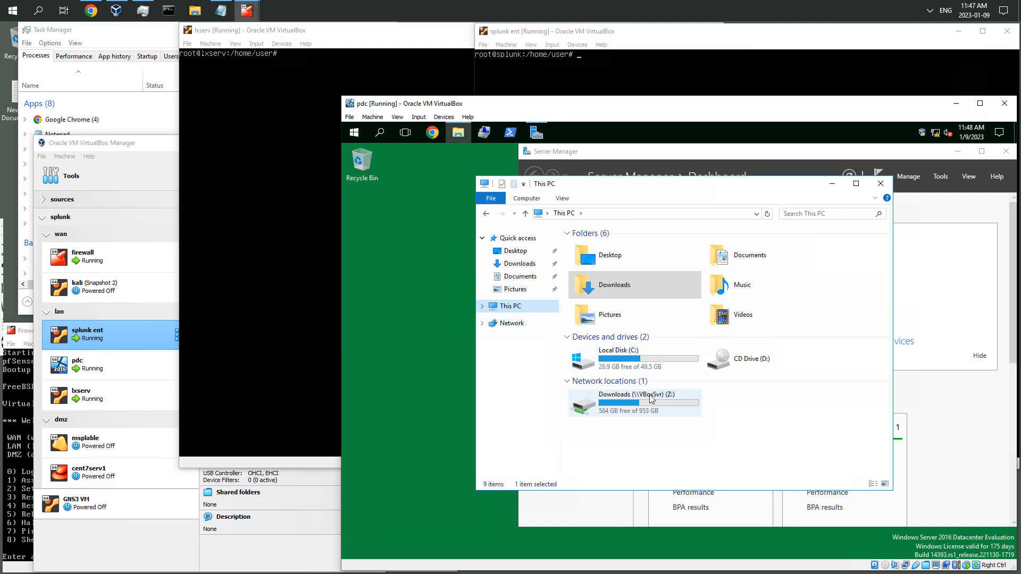
{"action": "left_click", "coordinate": [652, 401]}
{"action": "double_click", "coordinate": [652, 401]}
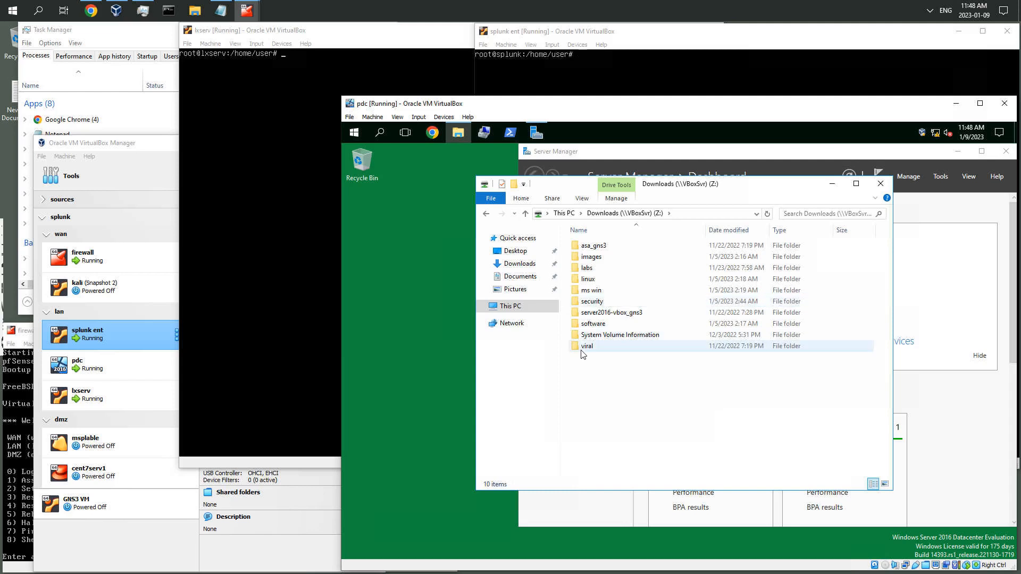
Open File Explorer on the host machine and browse to its Local Disk (C:)
{"action": "left_click", "coordinate": [308, 163]}
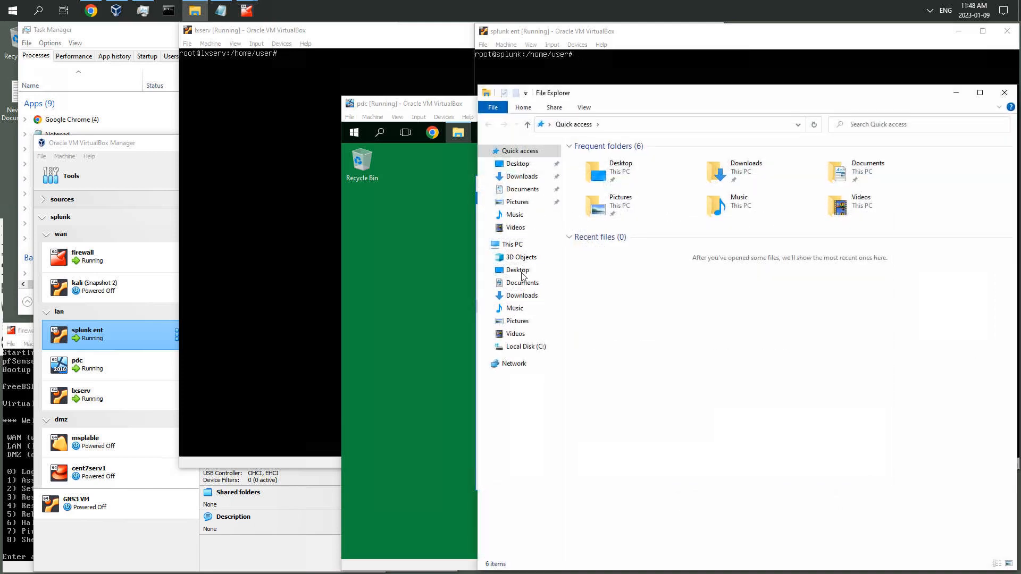
{"action": "left_click", "coordinate": [521, 177]}
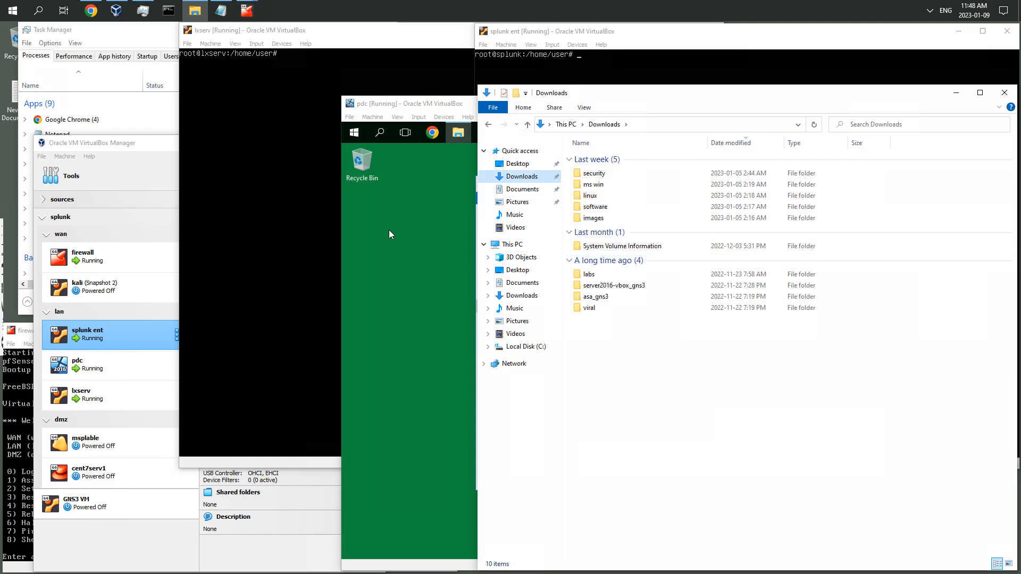
{"action": "left_click", "coordinate": [431, 226]}
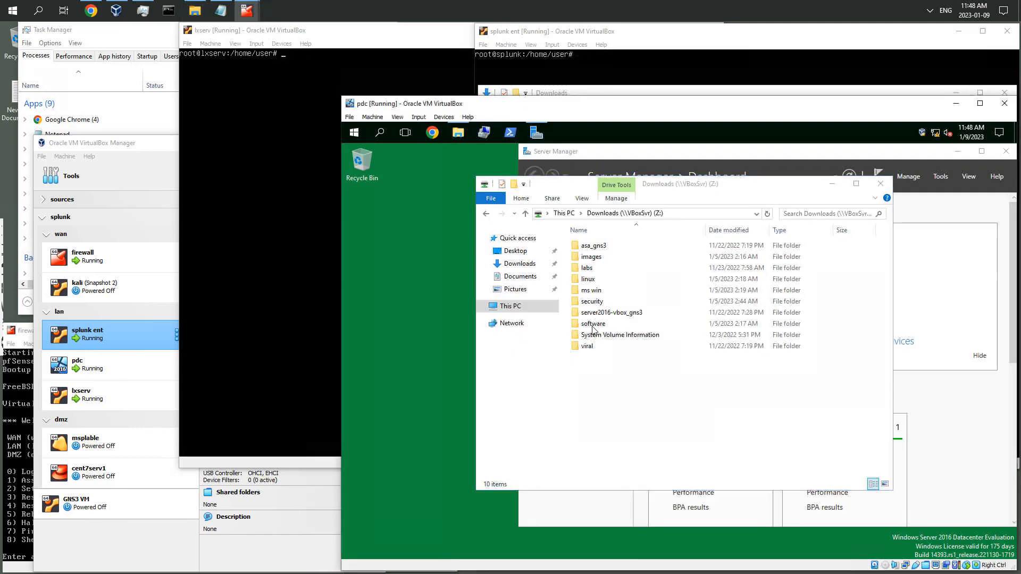
{"action": "left_click", "coordinate": [604, 95]}
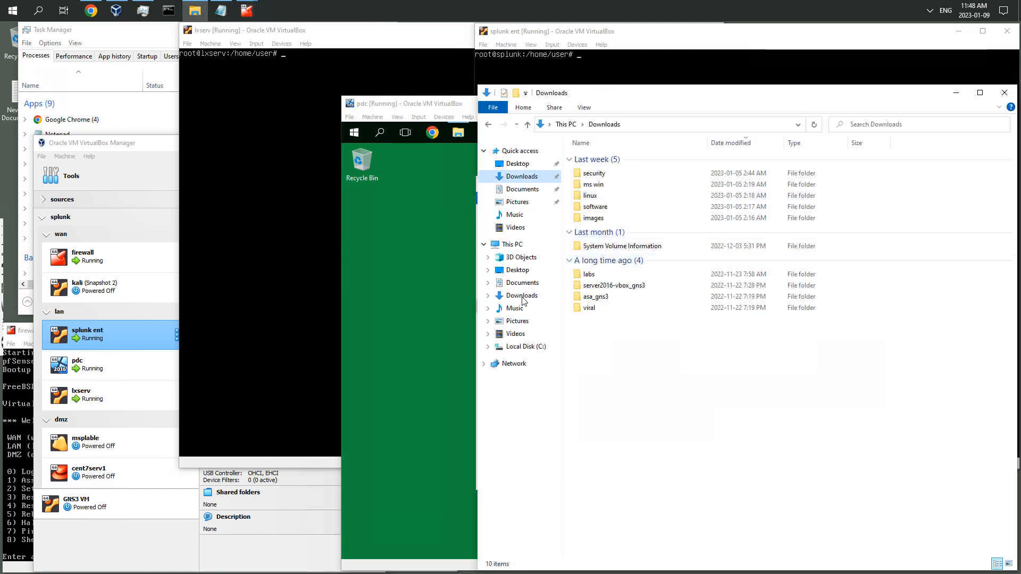
{"action": "left_click", "coordinate": [524, 347]}
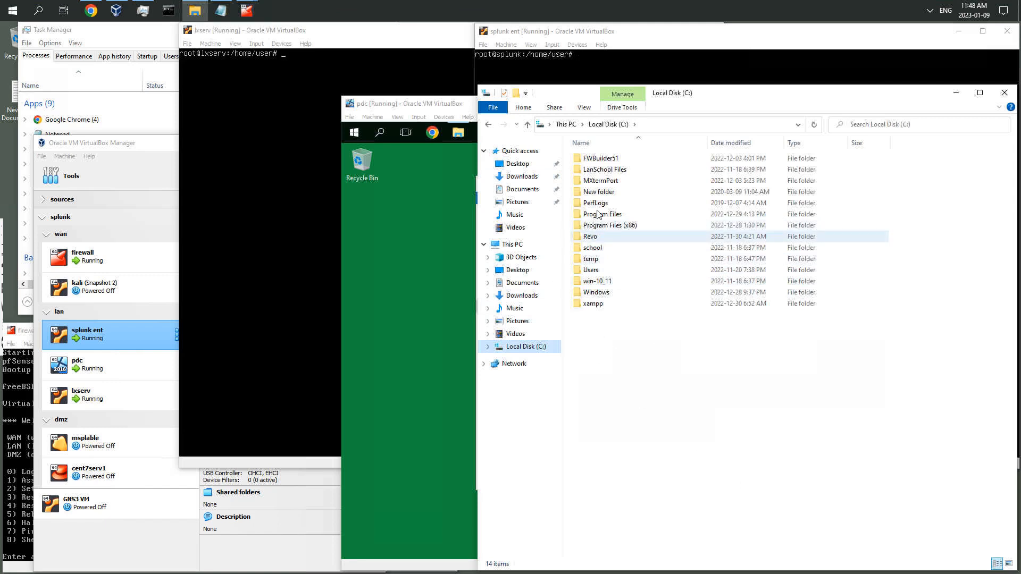
Copy the MXtermPort folder from the host's C: drive into the host Downloads folder
{"action": "right_click", "coordinate": [607, 181]}
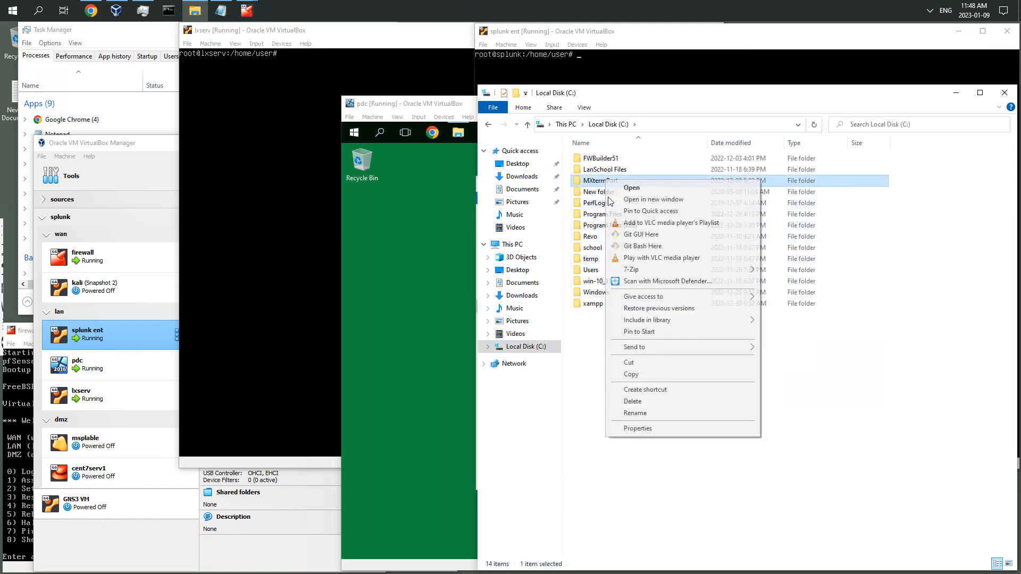
{"action": "left_click", "coordinate": [630, 374]}
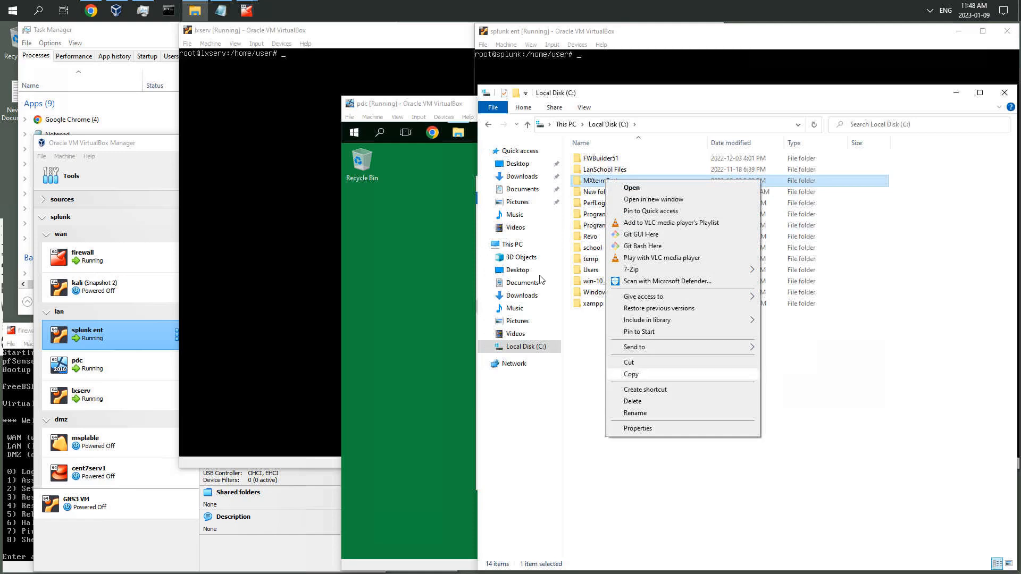
{"action": "left_click", "coordinate": [524, 296]}
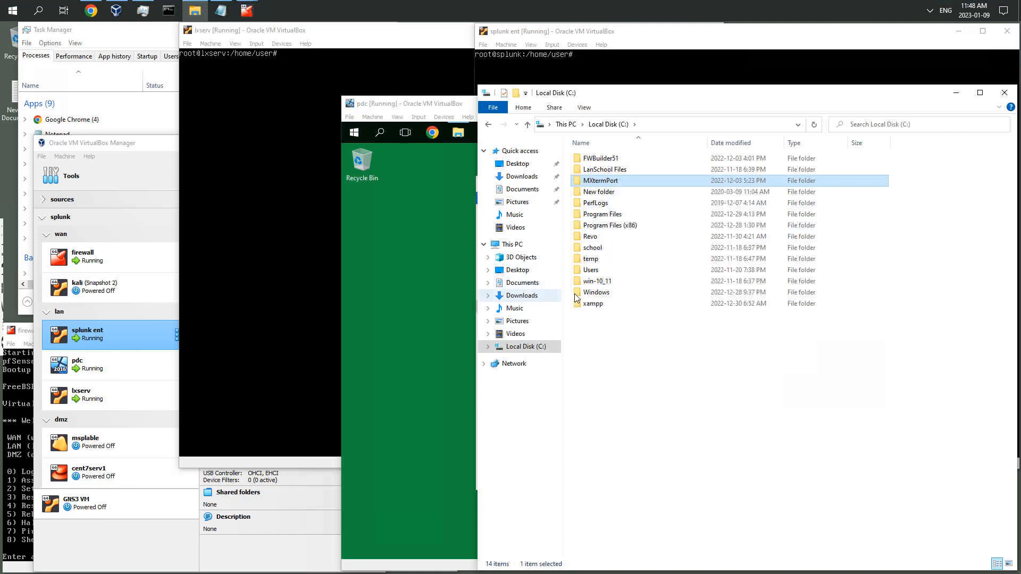
{"action": "right_click", "coordinate": [612, 349]}
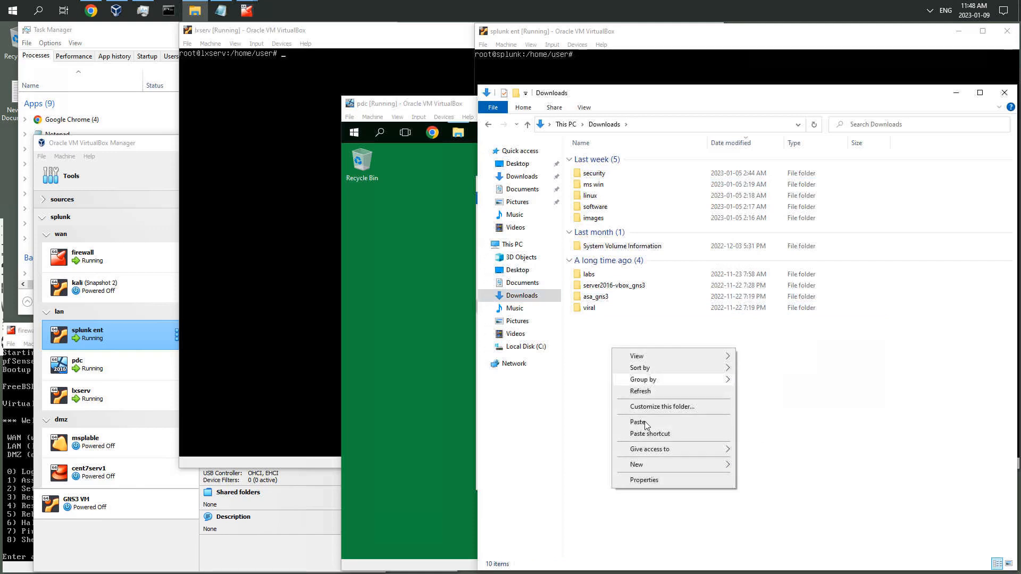
{"action": "left_click", "coordinate": [640, 423]}
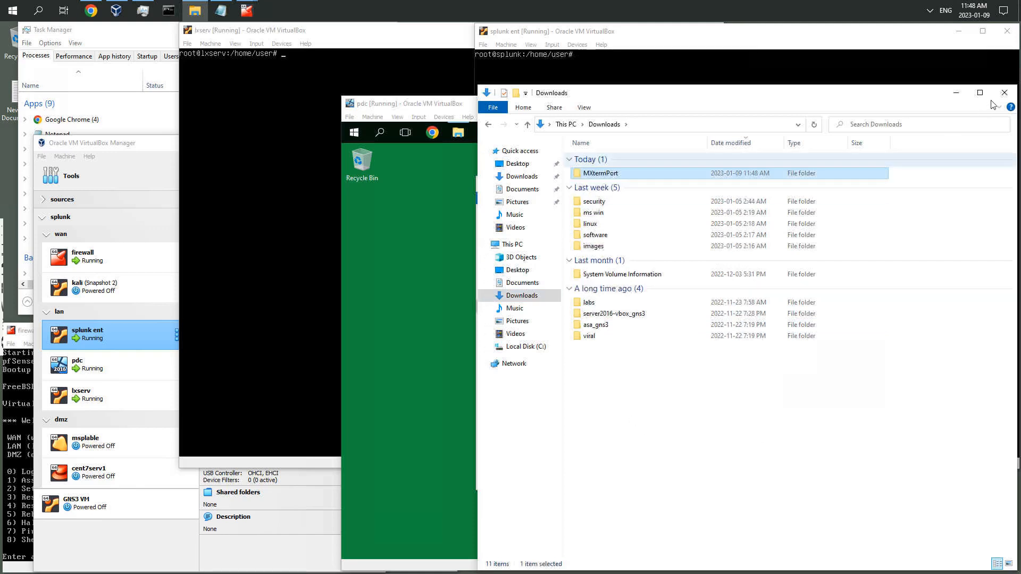
Back on the pdc server, reopen the Downloads (\\VBoxSvr) (Z:) network drive
{"action": "left_click", "coordinate": [460, 260]}
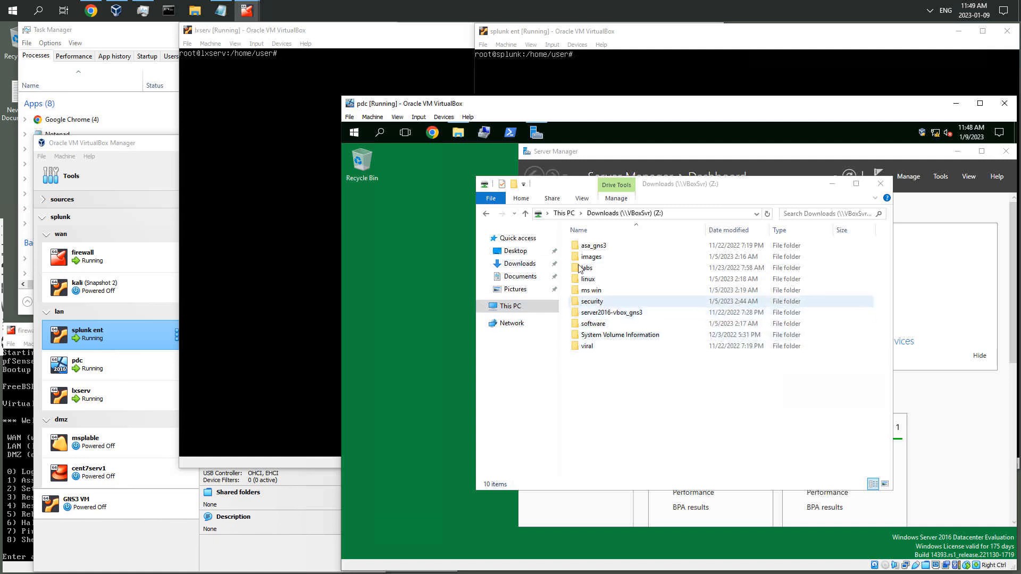
{"action": "left_click", "coordinate": [507, 308]}
{"action": "left_click", "coordinate": [630, 404]}
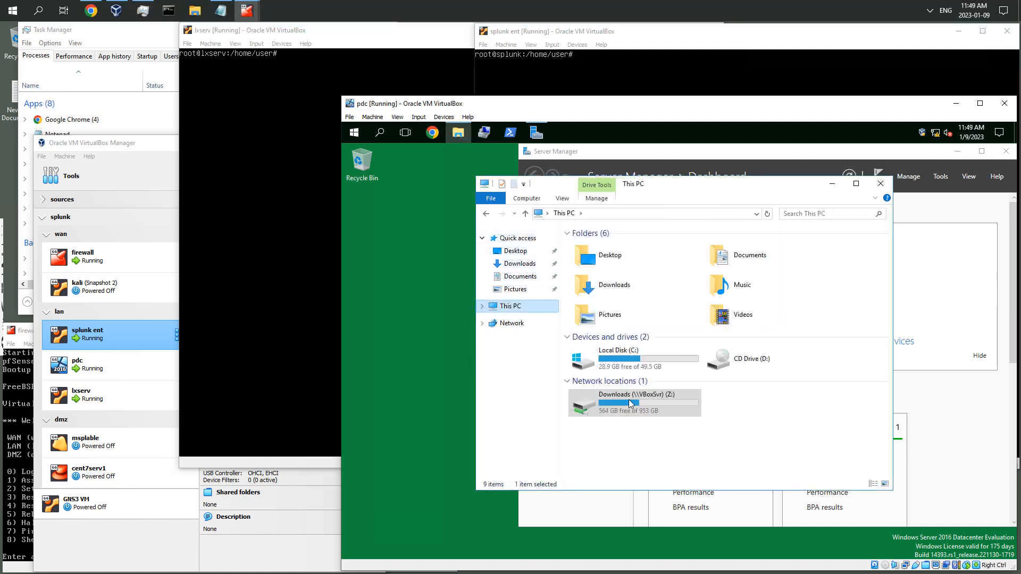
{"action": "double_click", "coordinate": [629, 404]}
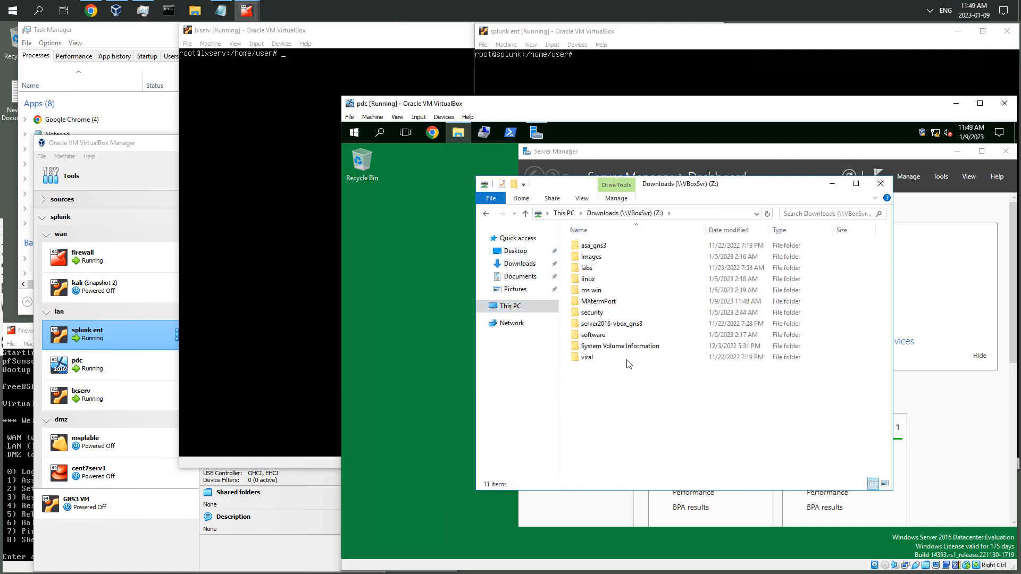
Copy the MXtermPort folder from the shared drive onto the pdc desktop and close File Explorer
{"action": "right_click", "coordinate": [610, 303]}
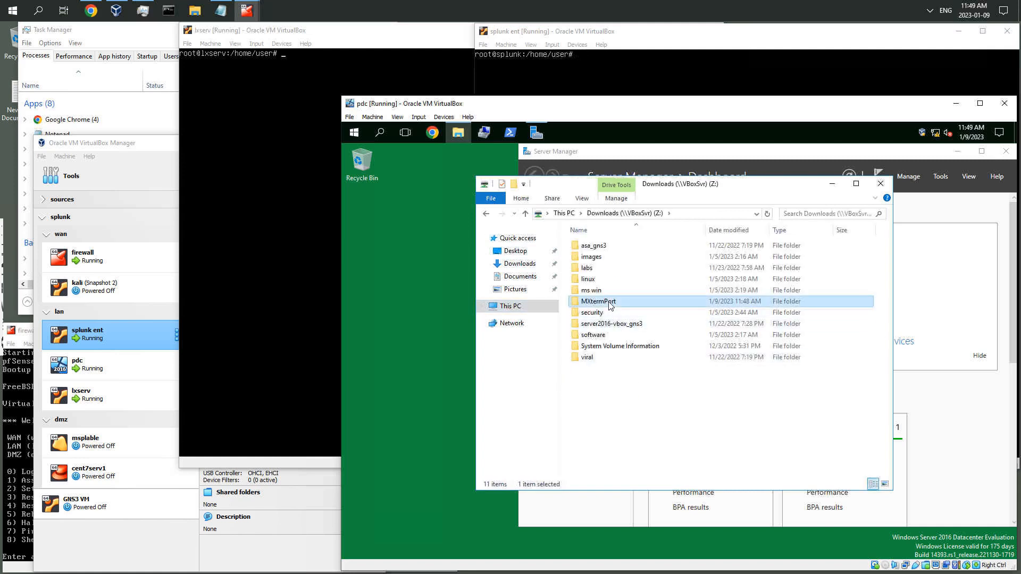
{"action": "left_click", "coordinate": [633, 411]}
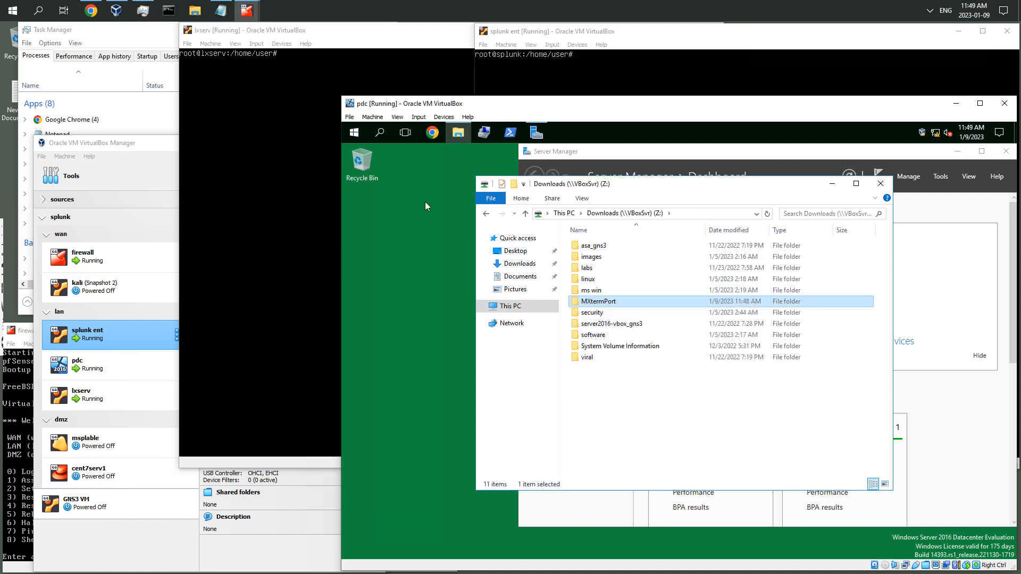
{"action": "right_click", "coordinate": [395, 205]}
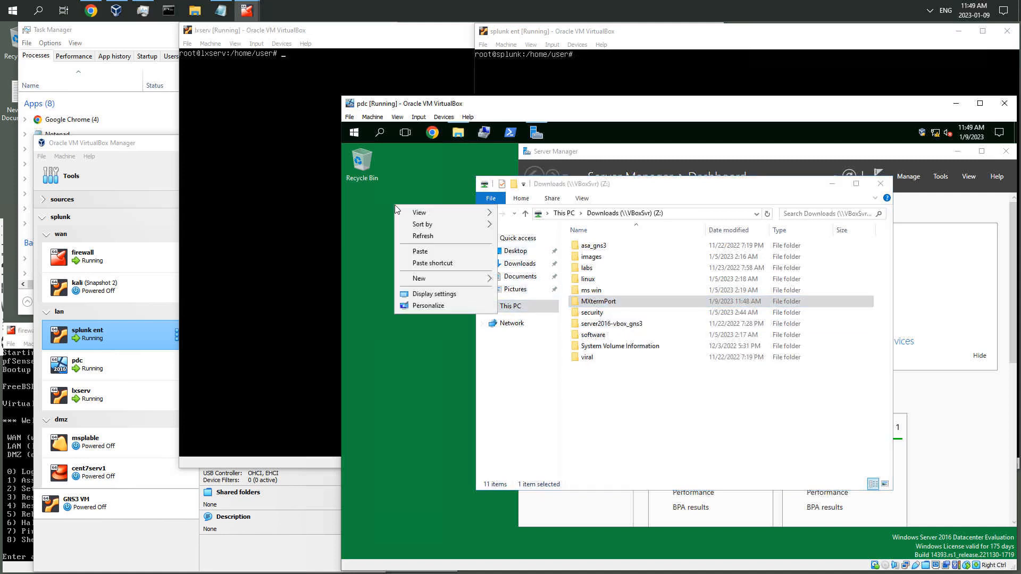
{"action": "left_click", "coordinate": [890, 232]}
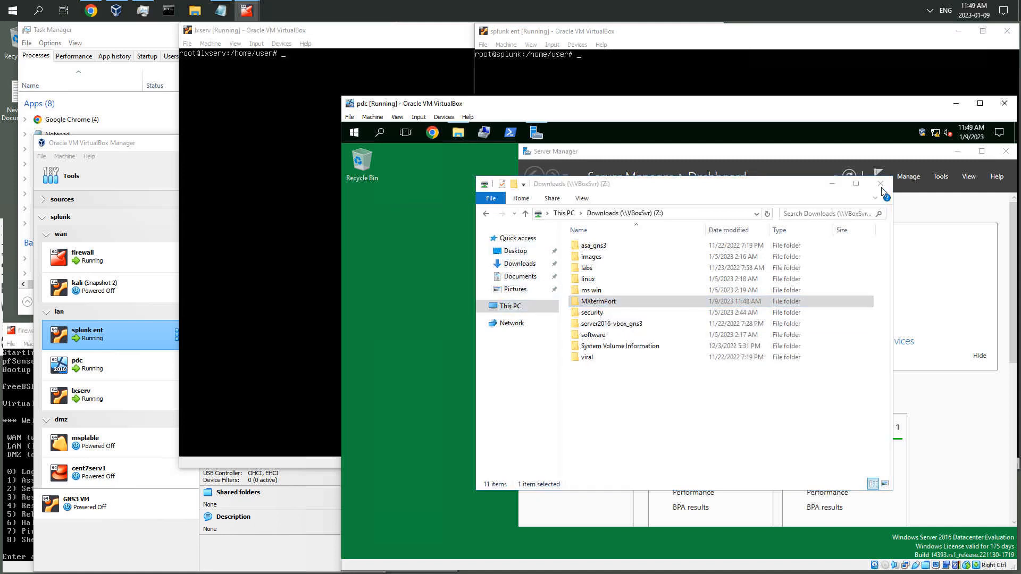
{"action": "left_click", "coordinate": [882, 184]}
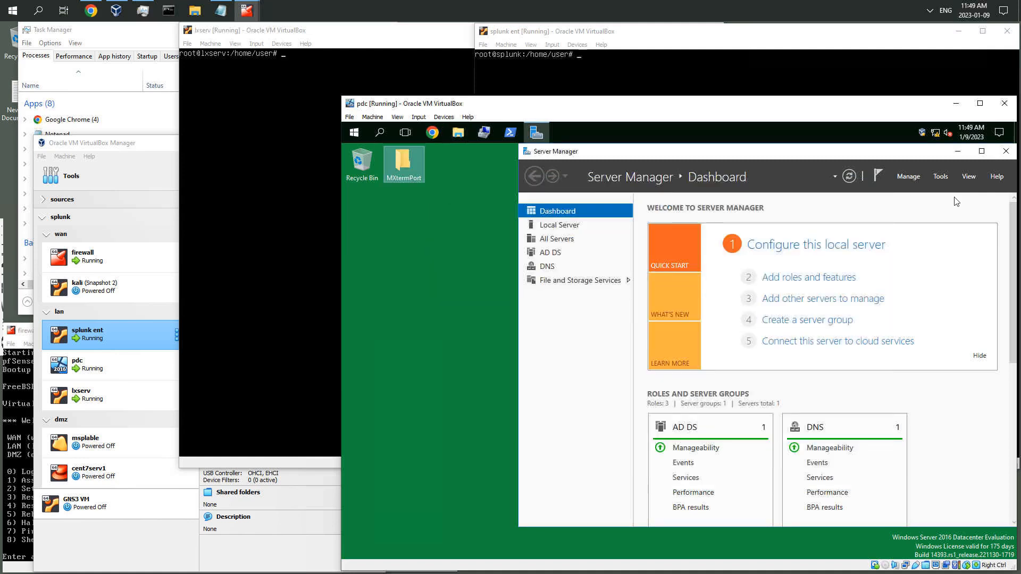
Open the MXtermPort folder, send MobaXterm to the desktop as a shortcut, and close the folder
{"action": "double_click", "coordinate": [403, 162]}
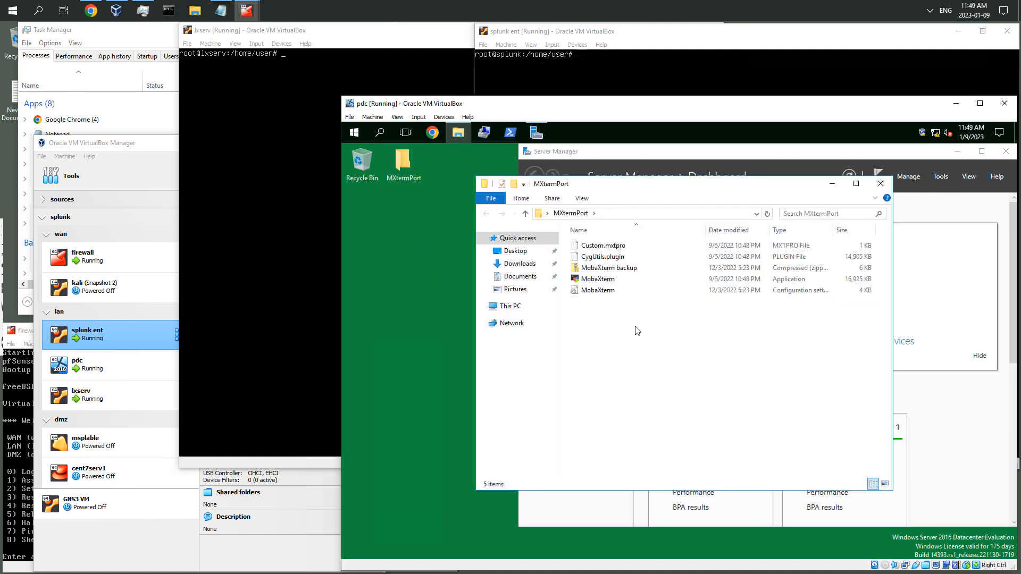
{"action": "left_click", "coordinate": [597, 281]}
{"action": "right_click", "coordinate": [598, 284]}
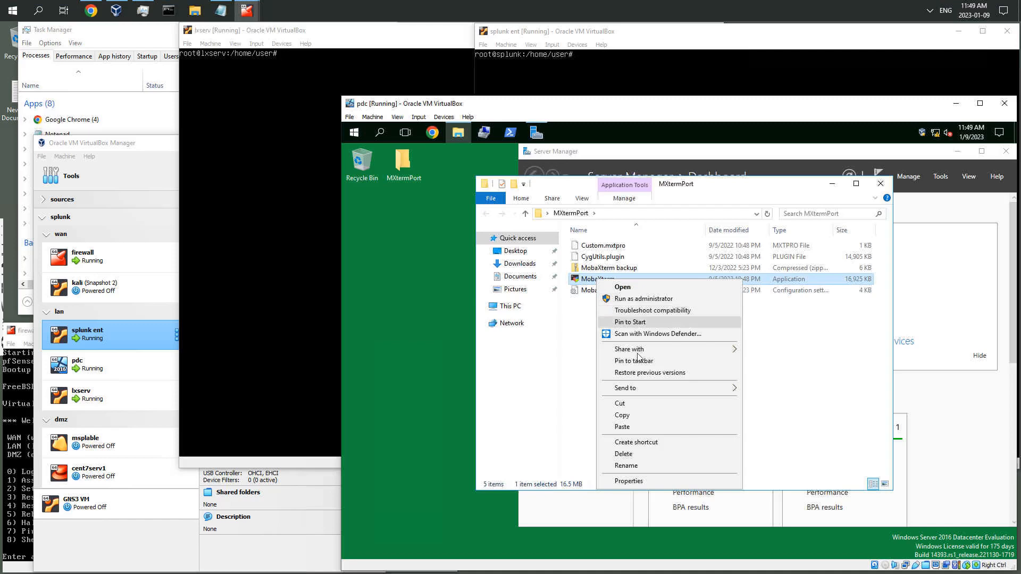
{"action": "mouse_move", "coordinate": [665, 388]}
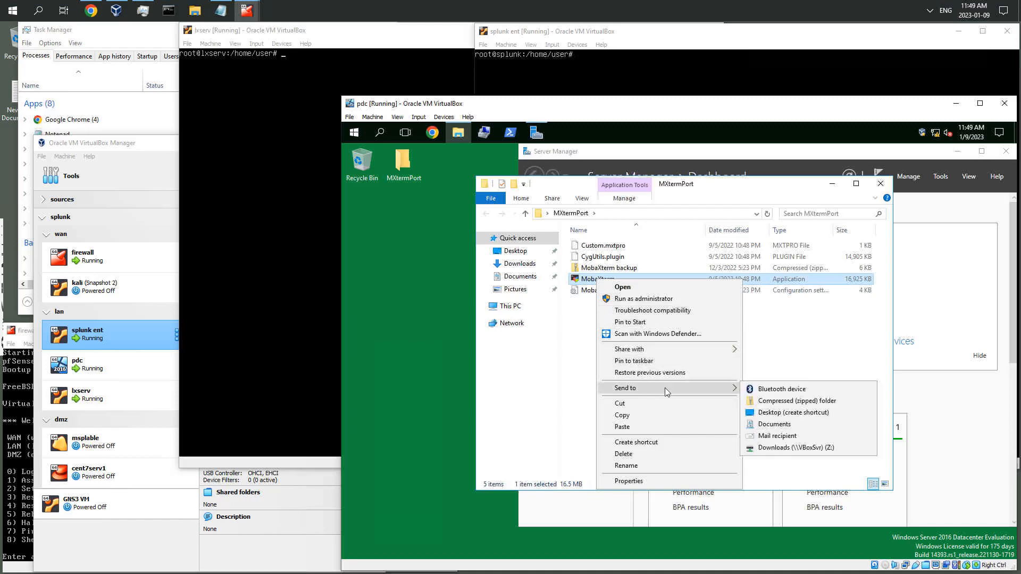
{"action": "left_click", "coordinate": [793, 413]}
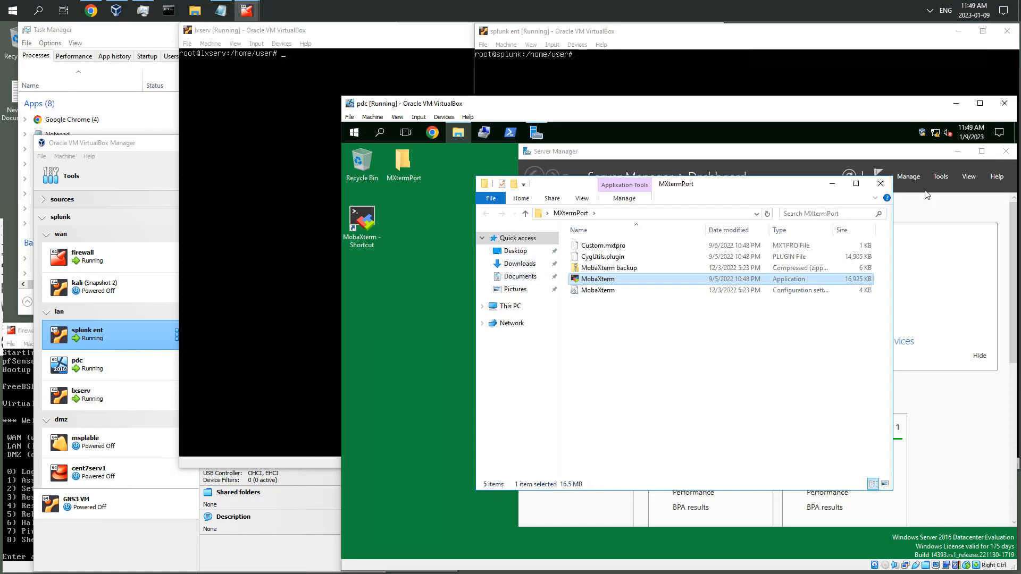
{"action": "left_click", "coordinate": [881, 183]}
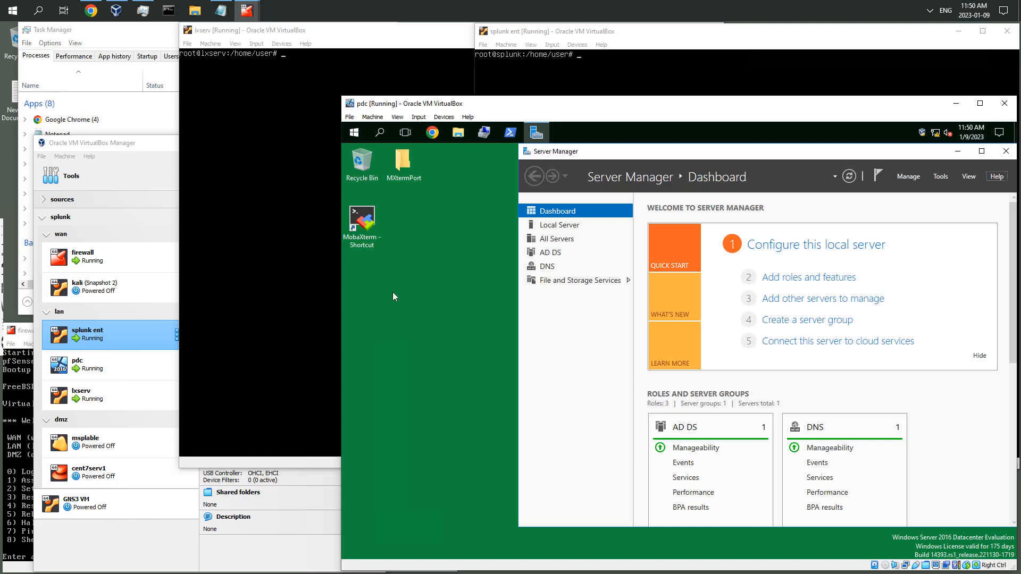
Launch MobaXterm on the pdc desktop and reposition and enlarge its window
{"action": "left_click", "coordinate": [956, 155]}
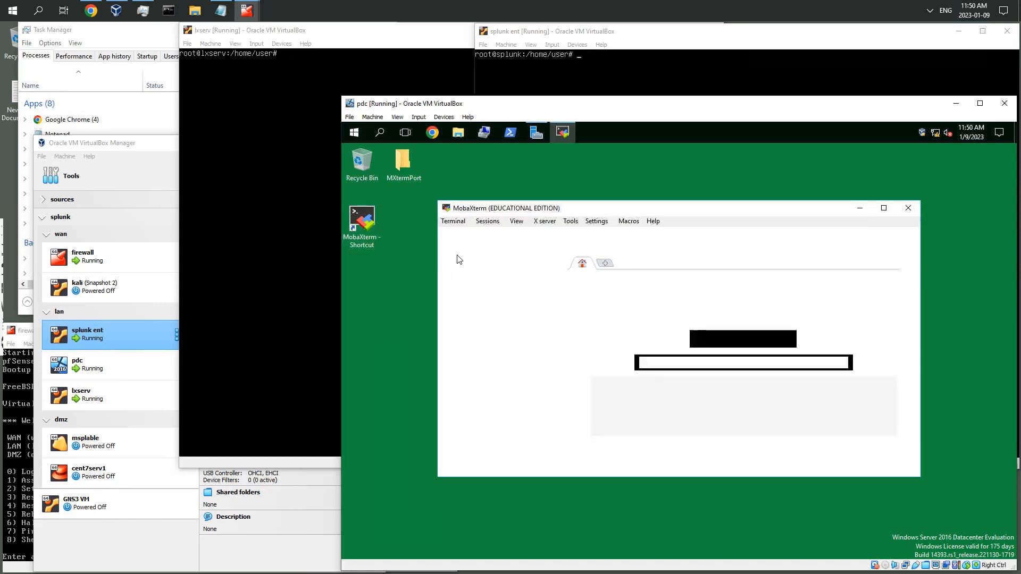
{"action": "left_click_drag", "start_coordinate": [657, 215], "coordinate": [748, 154]}
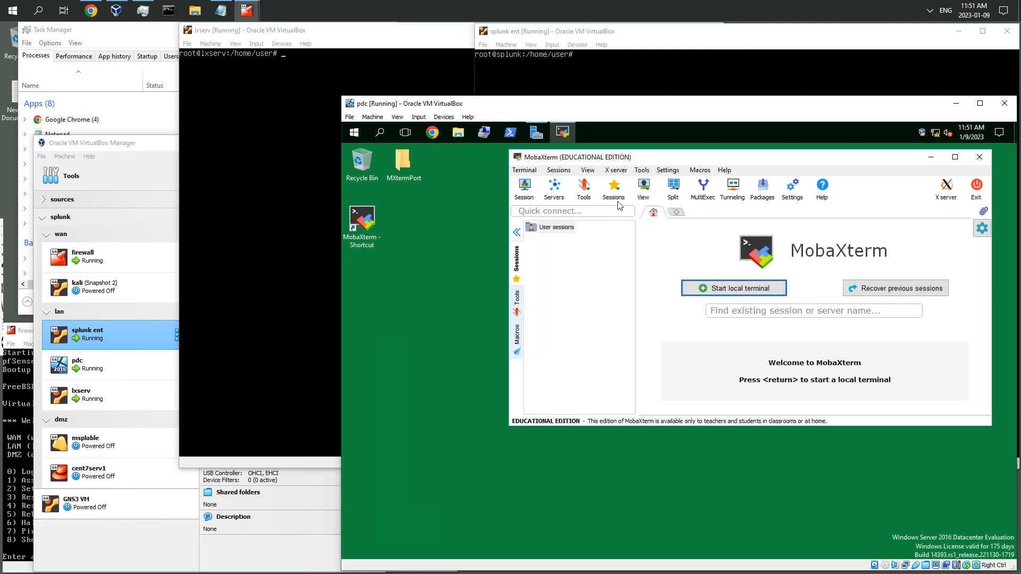
{"action": "left_click", "coordinate": [372, 226]}
{"action": "left_click_drag", "start_coordinate": [504, 426], "coordinate": [433, 427]}
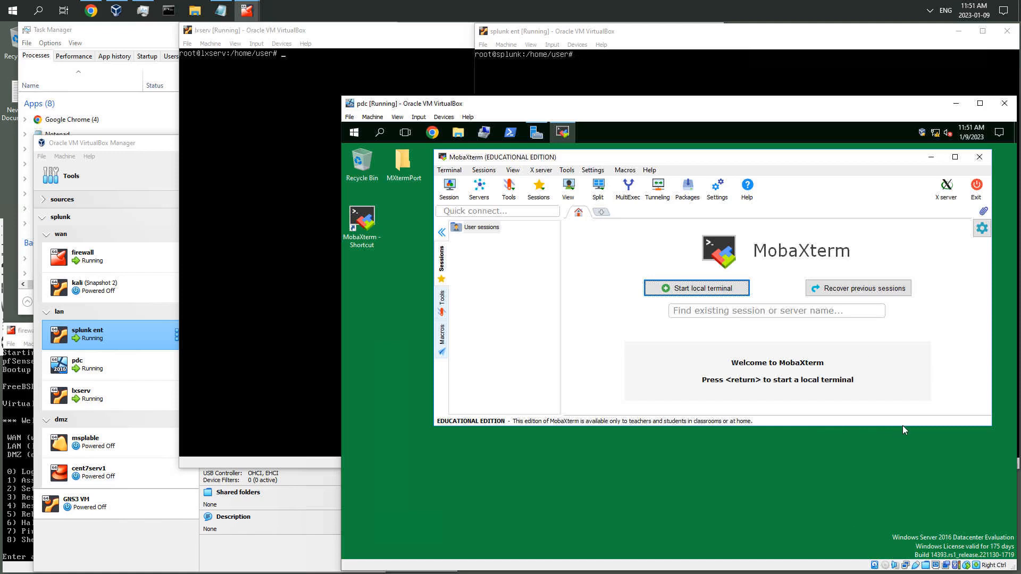
{"action": "left_click_drag", "start_coordinate": [903, 426], "coordinate": [910, 495]}
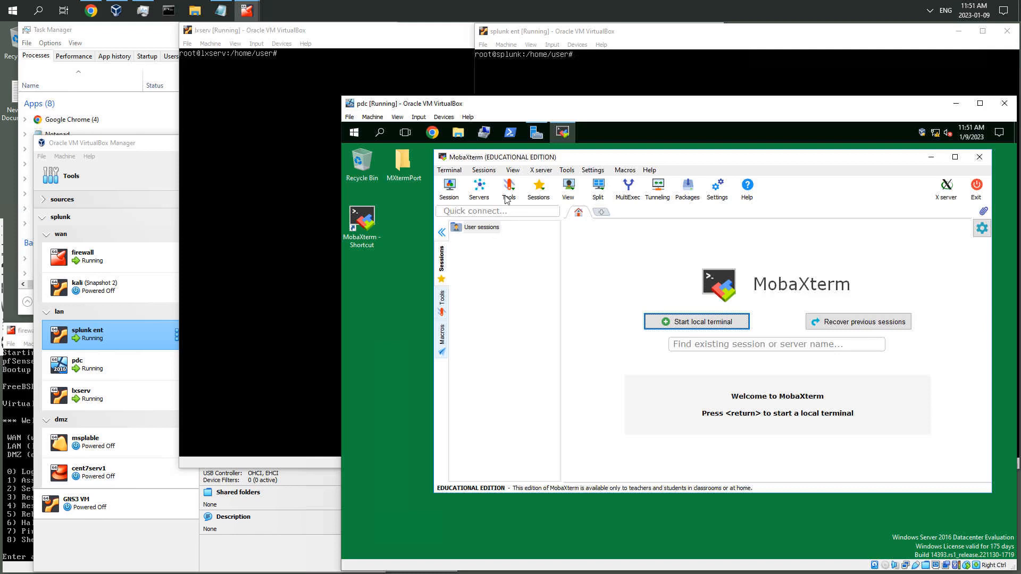
Open a new session's settings dialog in MobaXterm
{"action": "left_click", "coordinate": [450, 189]}
{"action": "left_click_drag", "start_coordinate": [797, 158], "coordinate": [805, 159]}
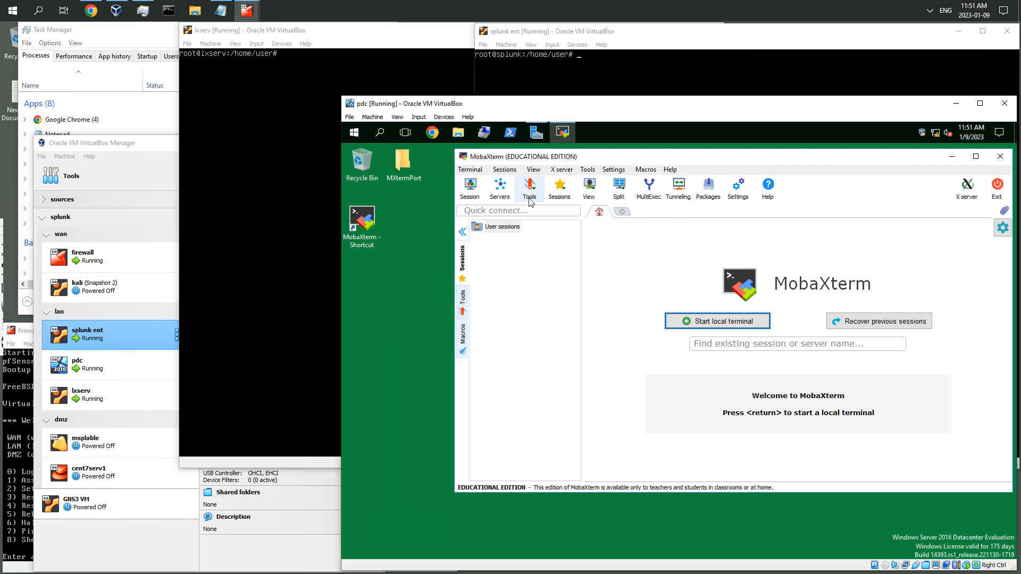
{"action": "left_click", "coordinate": [481, 201]}
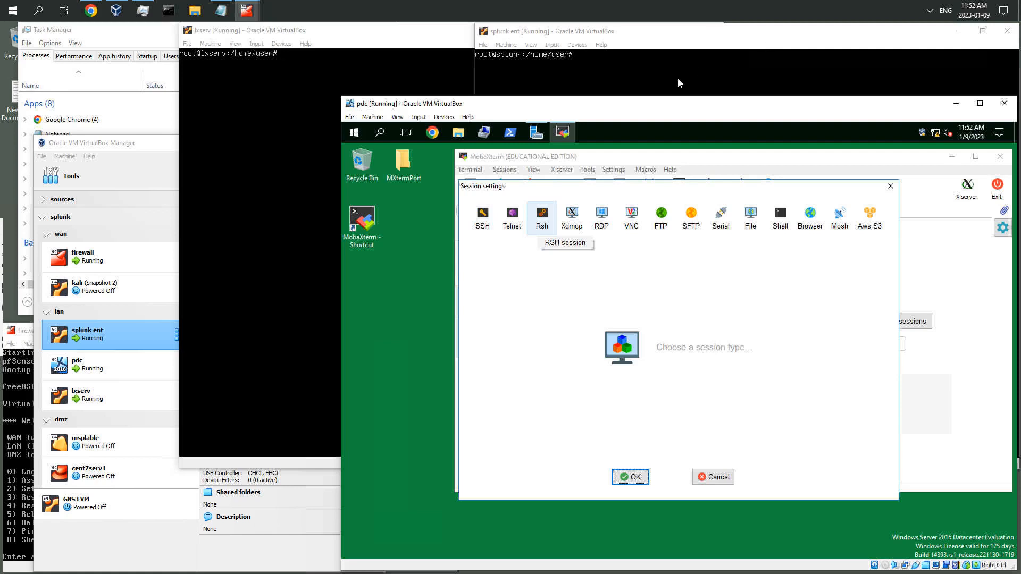
Open an administrator Command Prompt on the pdc server and move its window
{"action": "left_click", "coordinate": [356, 135]}
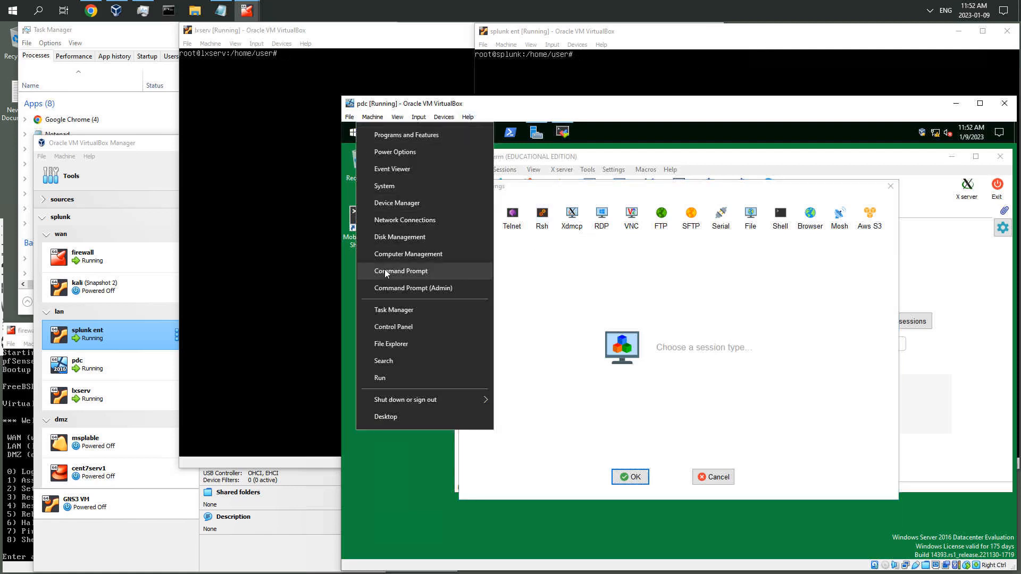
{"action": "left_click", "coordinate": [402, 290]}
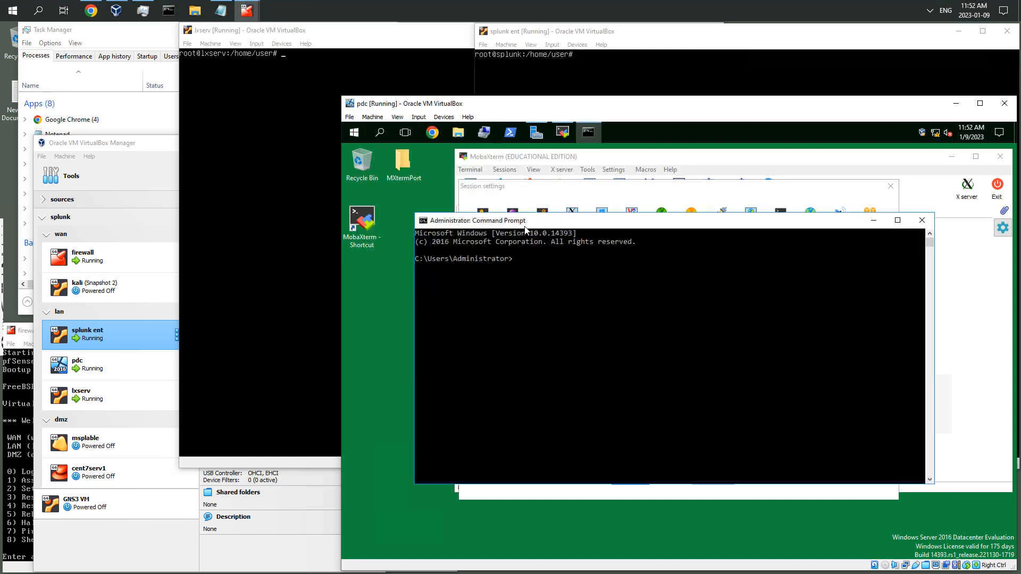
{"action": "left_click_drag", "start_coordinate": [529, 224], "coordinate": [479, 295]}
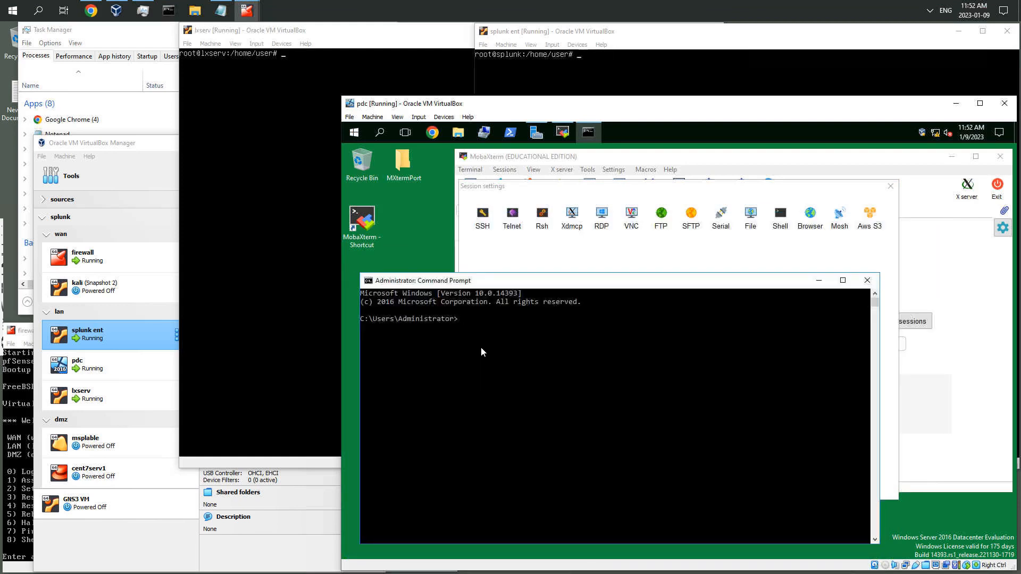
Display the pdc server's full IP configuration with ipconfig /all and bring the firewall console forward to compare interface addresses
{"action": "type", "text": "ipconfig /all"}
{"action": "key", "text": "Return"}
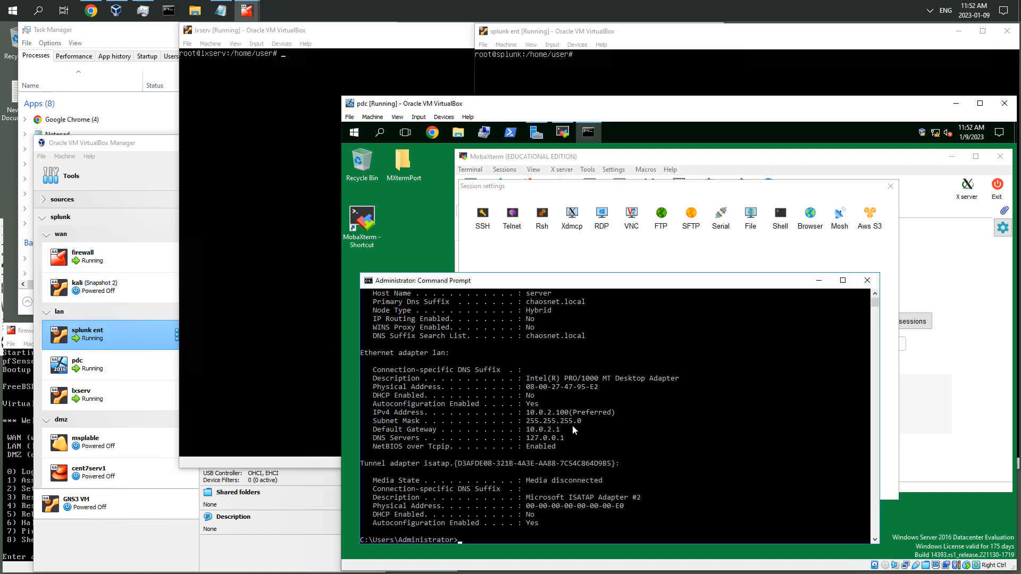
{"action": "mouse_move", "coordinate": [18, 324]}
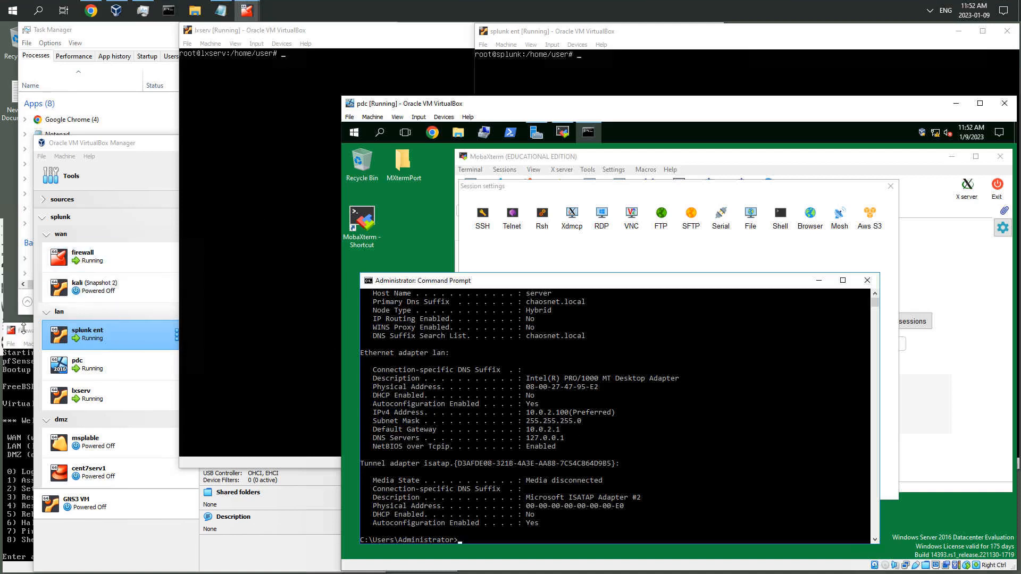
{"action": "left_click", "coordinate": [27, 334]}
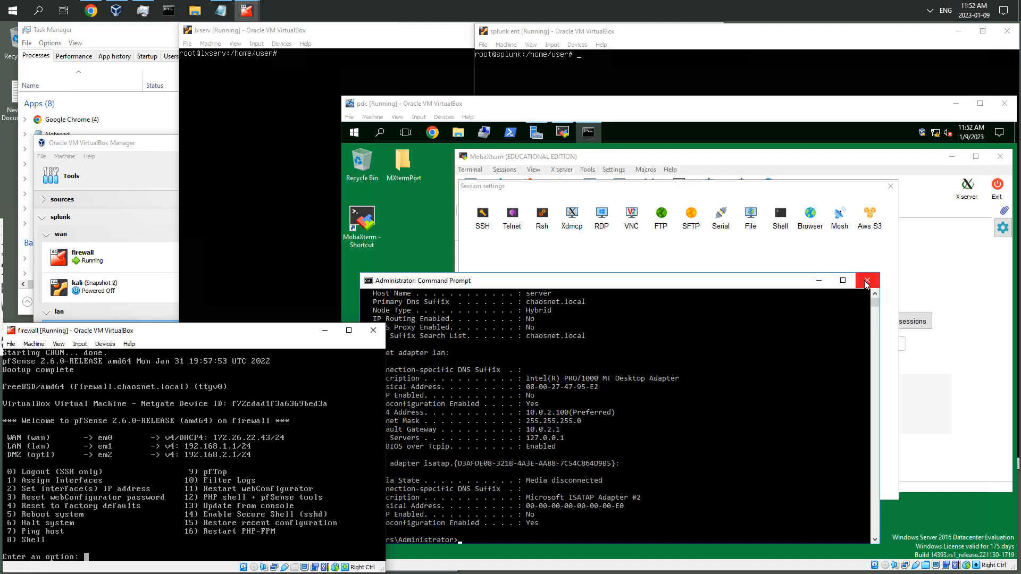
{"action": "left_click", "coordinate": [918, 215]}
Set the pdc lan adapter's IPv4 address to 192.168.1.100 and default gateway to 192.168.1.1, then allow network discovery
{"action": "right_click", "coordinate": [935, 133]}
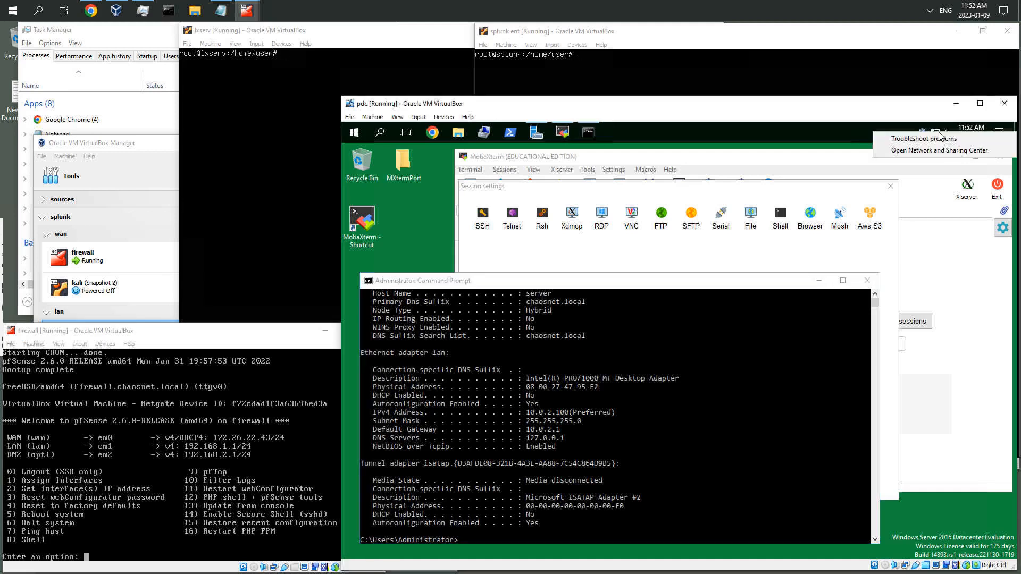
{"action": "left_click", "coordinate": [935, 149]}
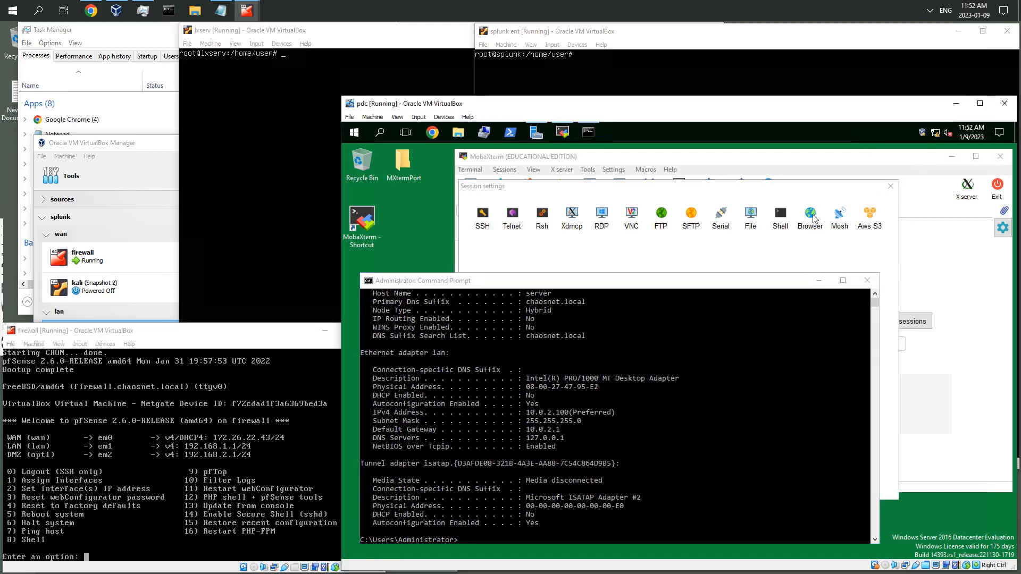
{"action": "left_click", "coordinate": [534, 244]}
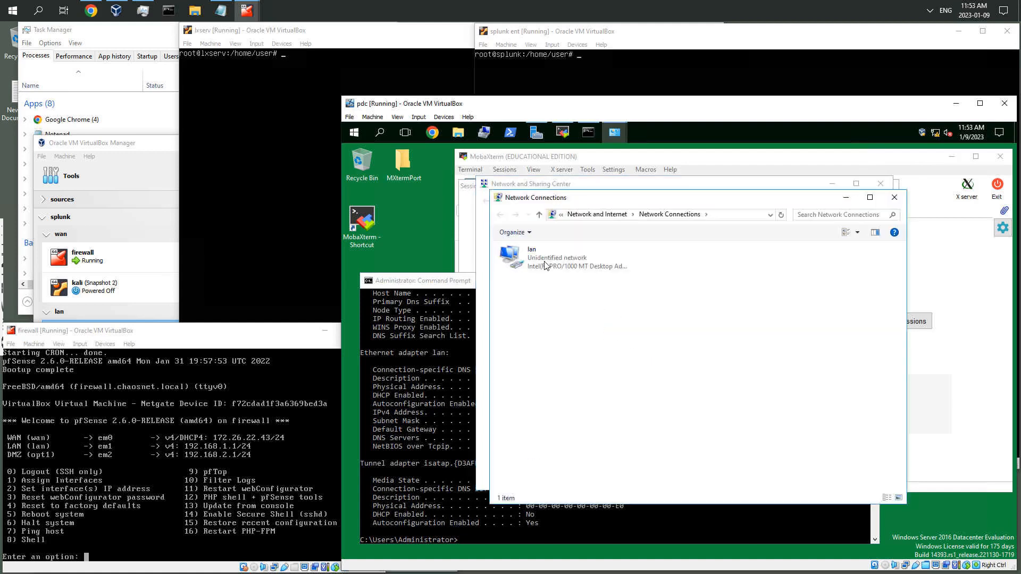
{"action": "left_click", "coordinate": [547, 266]}
{"action": "double_click", "coordinate": [546, 266]}
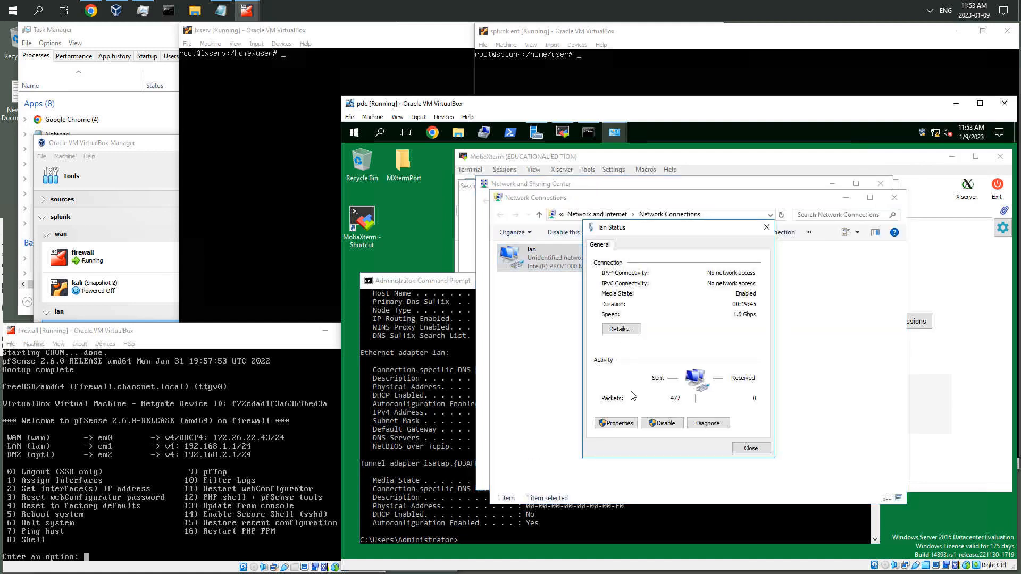
{"action": "left_click", "coordinate": [628, 423]}
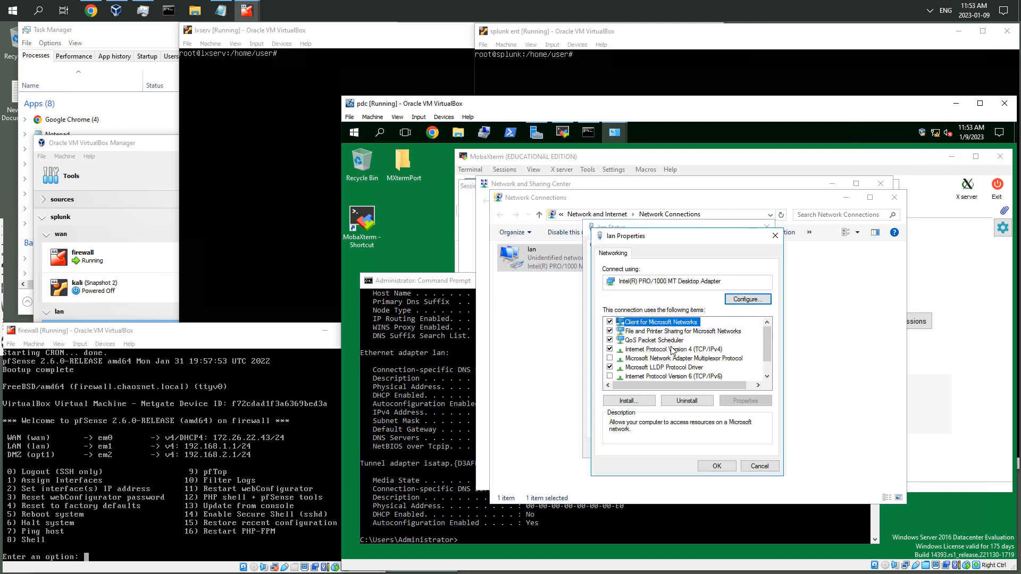
{"action": "left_click", "coordinate": [669, 350]}
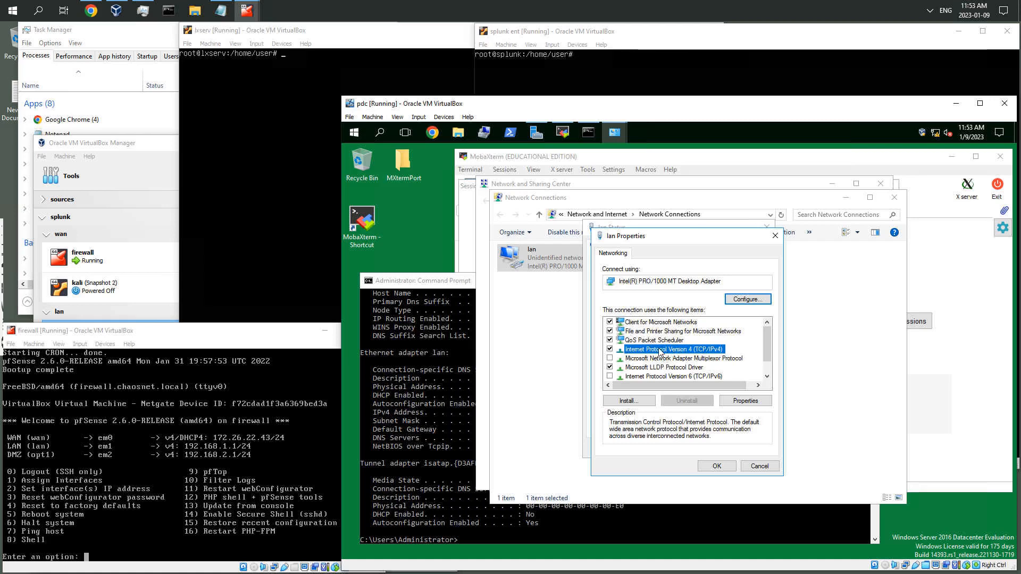
{"action": "double_click", "coordinate": [641, 355]}
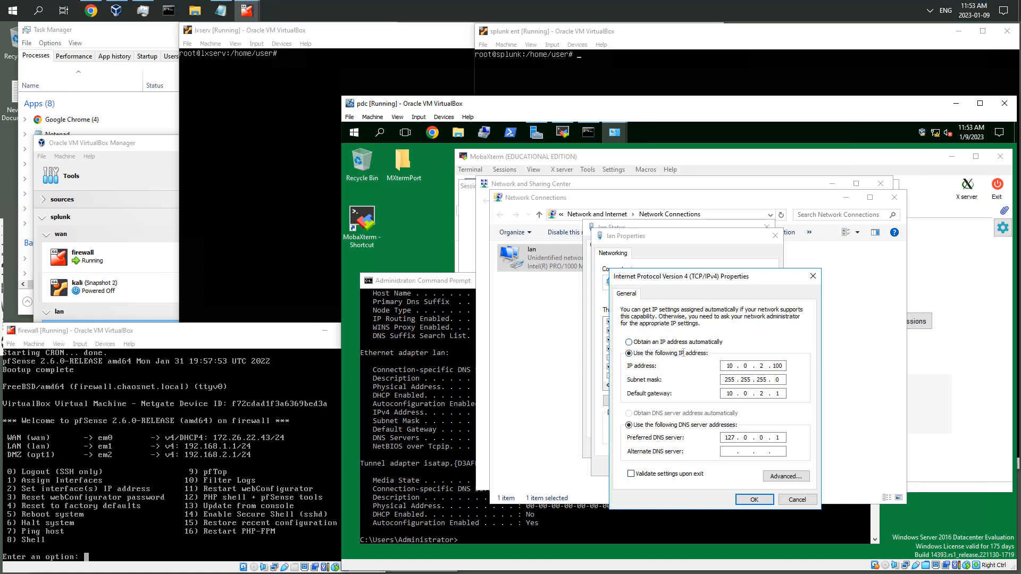
{"action": "key", "text": "Tab"}
{"action": "type", "text": "192 . 168"}
{"action": "key", "text": "Tab"}
{"action": "type", "text": "192 . 168"}
{"action": "left_click", "coordinate": [759, 502]}
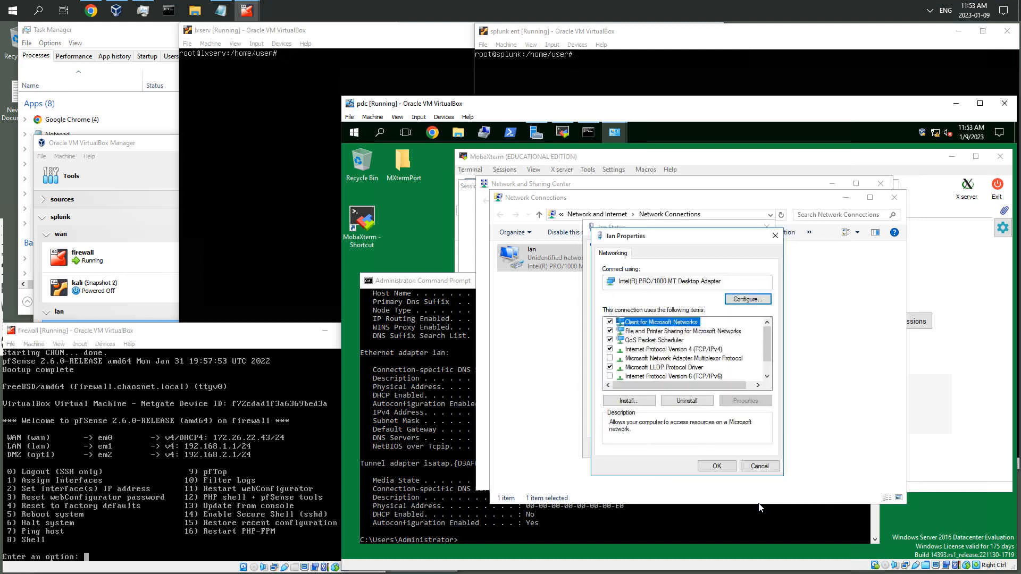
{"action": "left_click", "coordinate": [721, 465]}
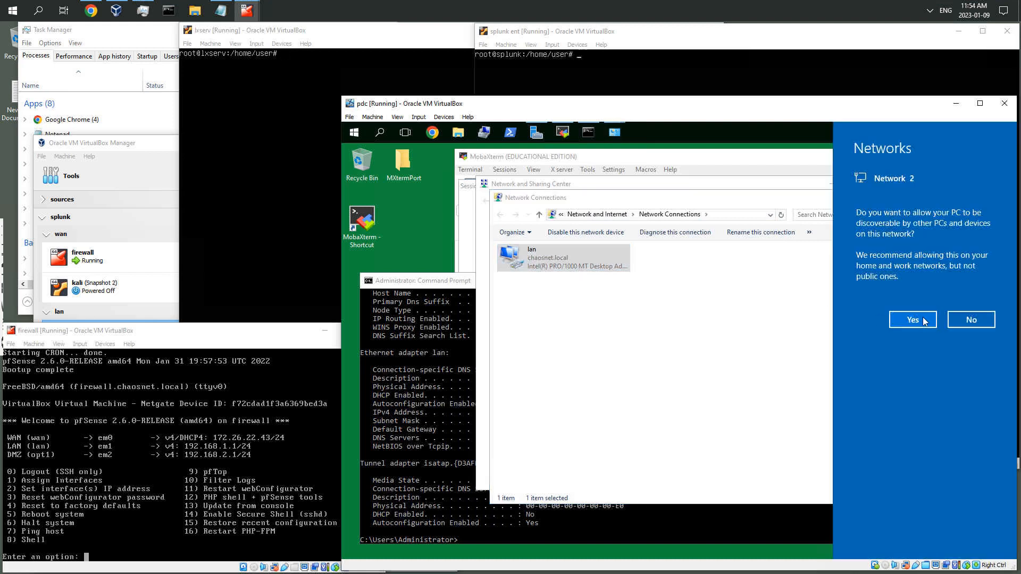
{"action": "left_click", "coordinate": [924, 320]}
Restart the lan adapter by disabling and re-enabling it in Network Connections, then close the open dialogs
{"action": "left_click", "coordinate": [468, 186]}
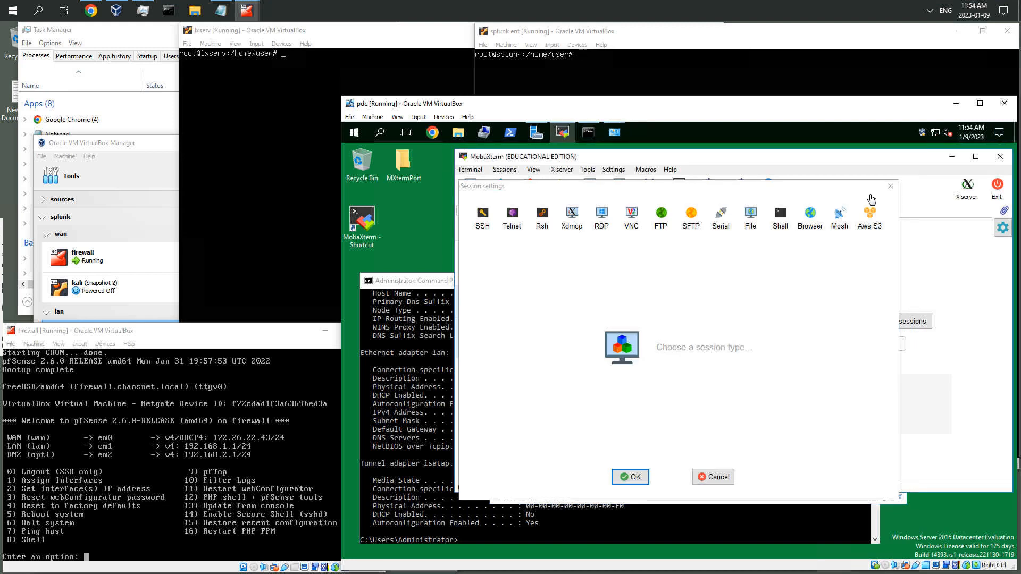
{"action": "left_click", "coordinate": [936, 134]}
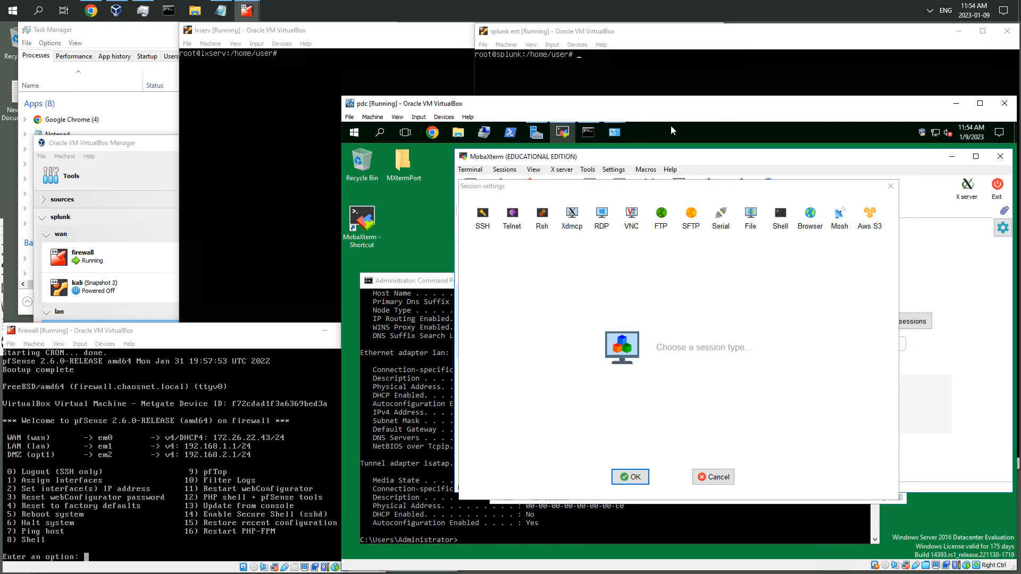
{"action": "left_click", "coordinate": [615, 136]}
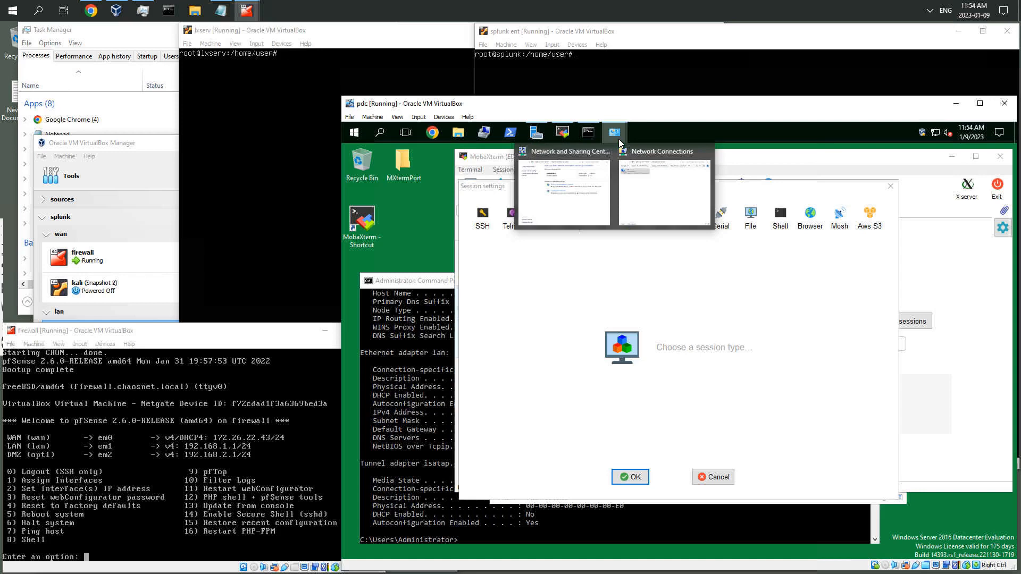
{"action": "left_click", "coordinate": [649, 194]}
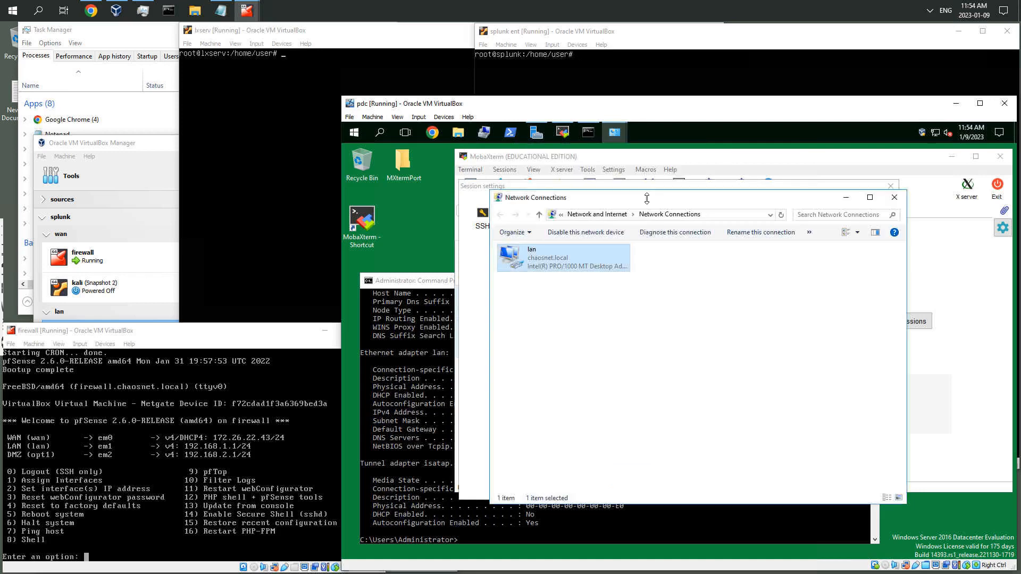
{"action": "right_click", "coordinate": [575, 261]}
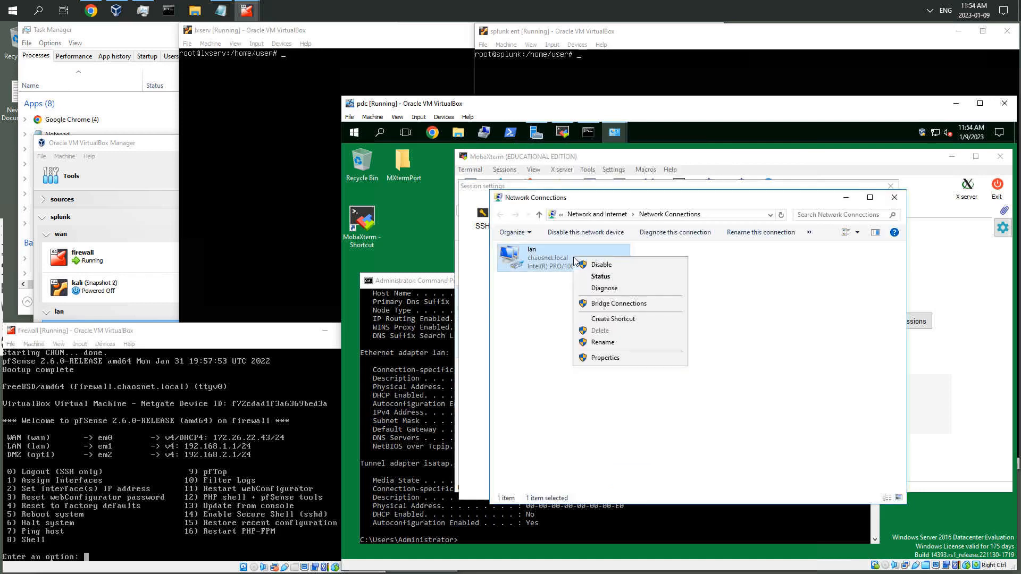
{"action": "left_click", "coordinate": [601, 267]}
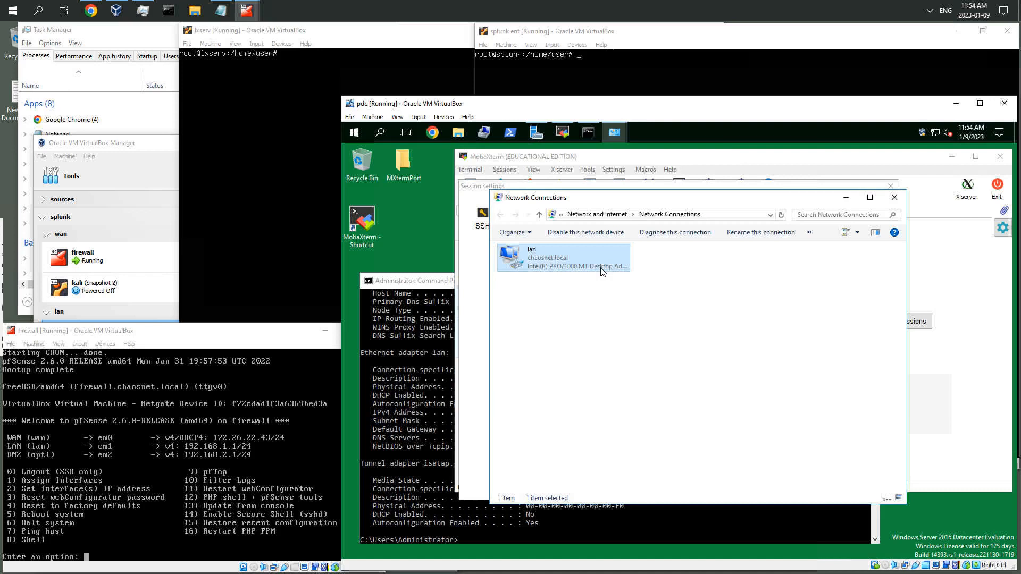
{"action": "right_click", "coordinate": [538, 254]}
{"action": "left_click", "coordinate": [559, 263]}
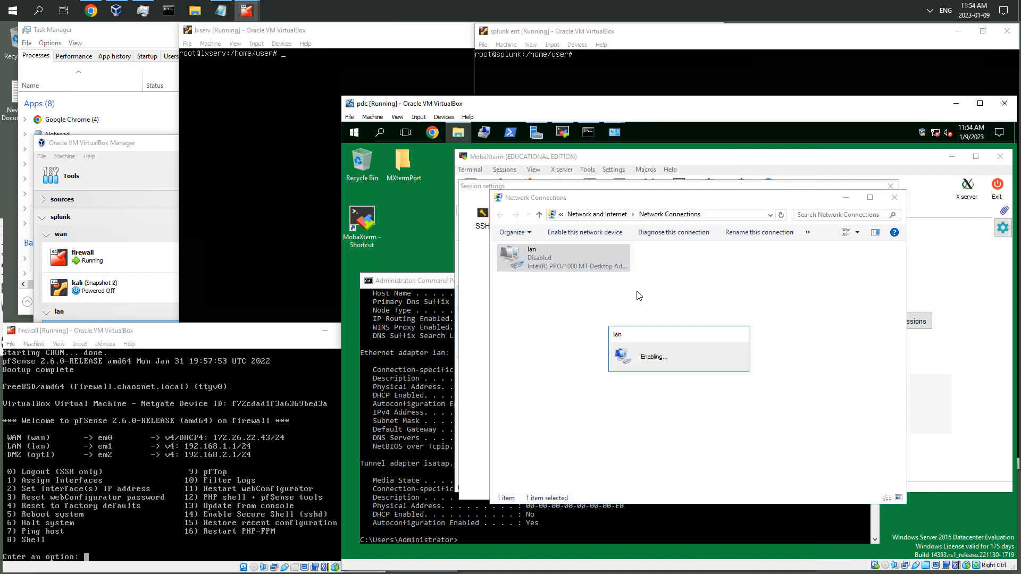
{"action": "left_click", "coordinate": [895, 199]}
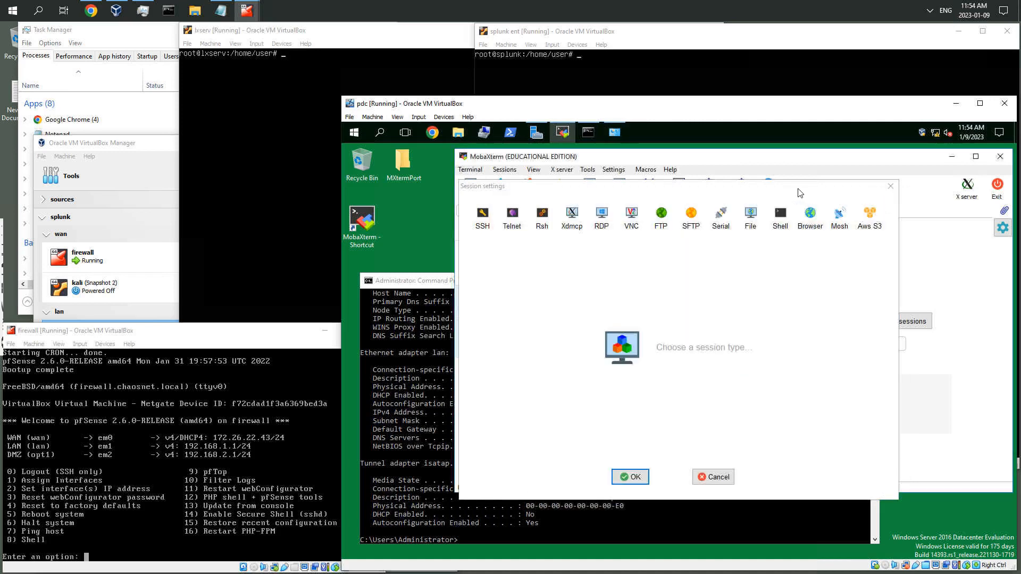
{"action": "left_click", "coordinate": [890, 197]}
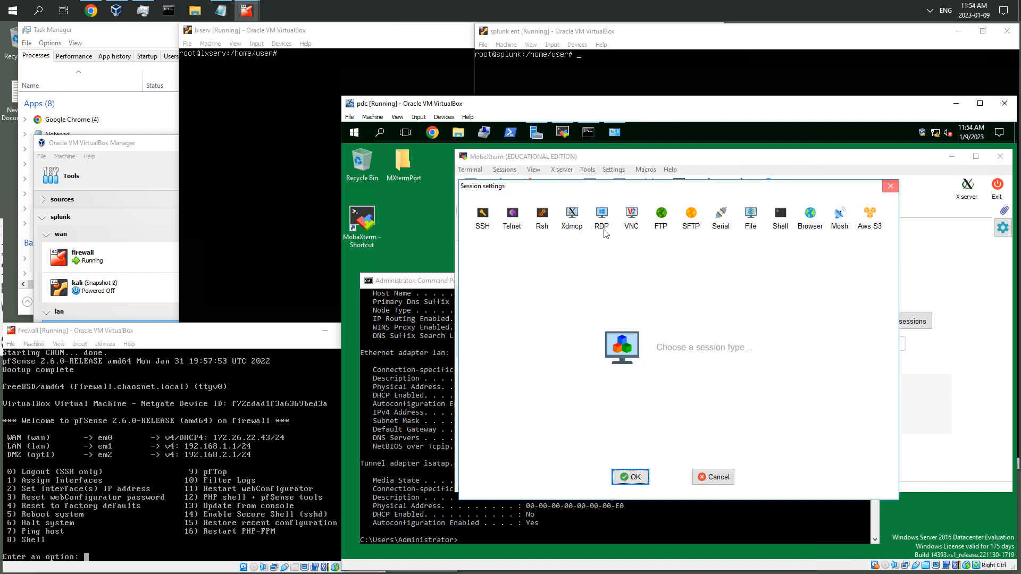
Clear the Command Prompt and rerun ipconfig /all to check the new addressing
{"action": "left_click", "coordinate": [405, 280]}
{"action": "type", "text": "cls"}
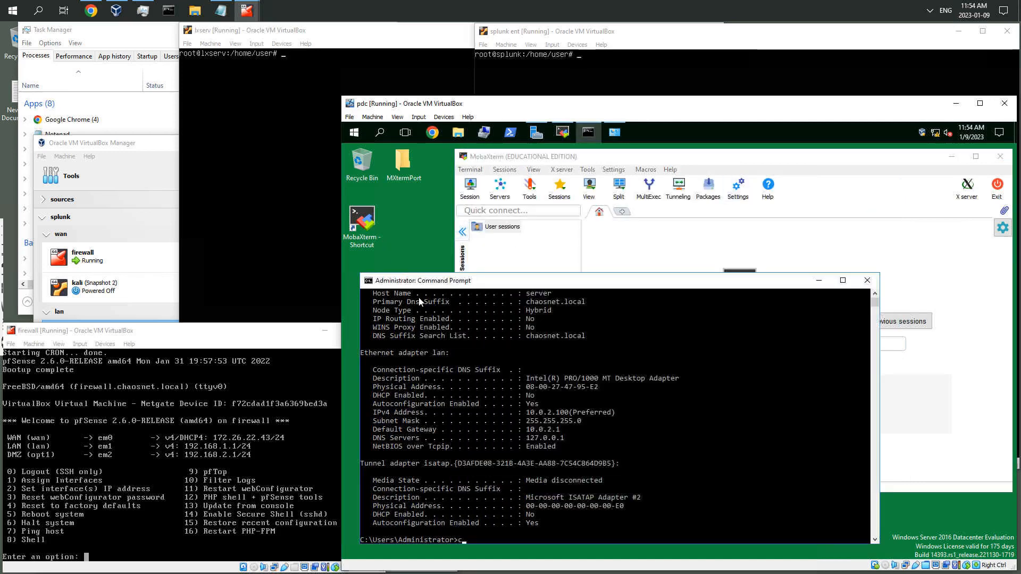
{"action": "key", "text": "Return"}
{"action": "type", "text": "cls"}
{"action": "key", "text": "Up"}
{"action": "key", "text": "Up"}
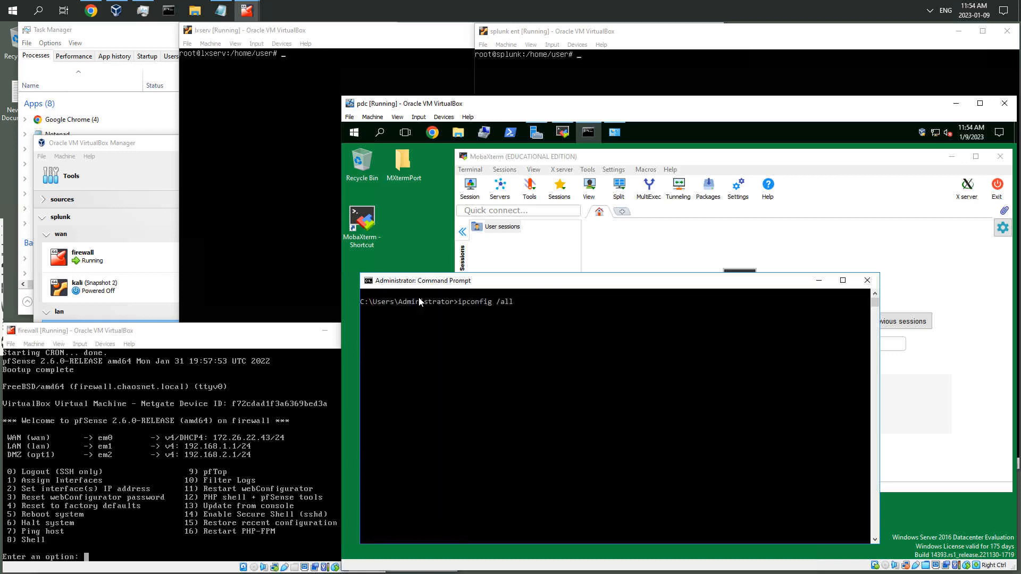
{"action": "key", "text": "Return"}
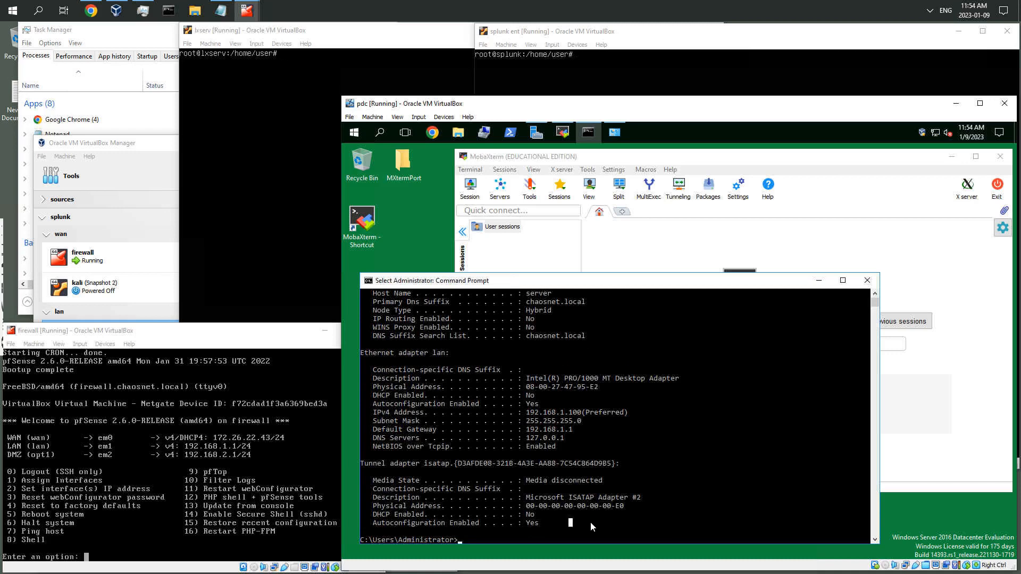
Ping the gateway 192.168.1.1 from the pdc server
{"action": "type", "text": "ping"}
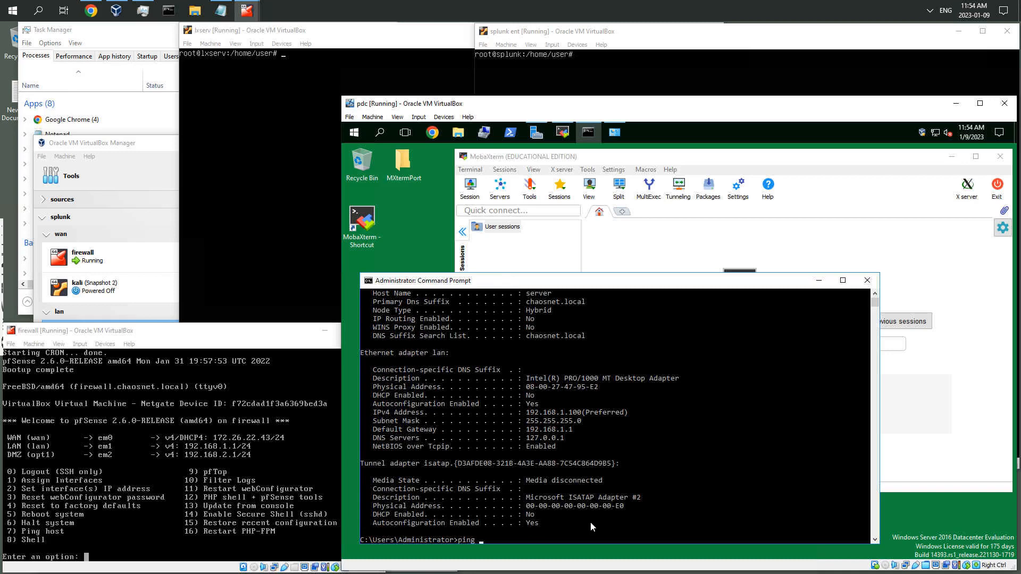
{"action": "type", "text": "192.168.1.1"}
{"action": "key", "text": "Return"}
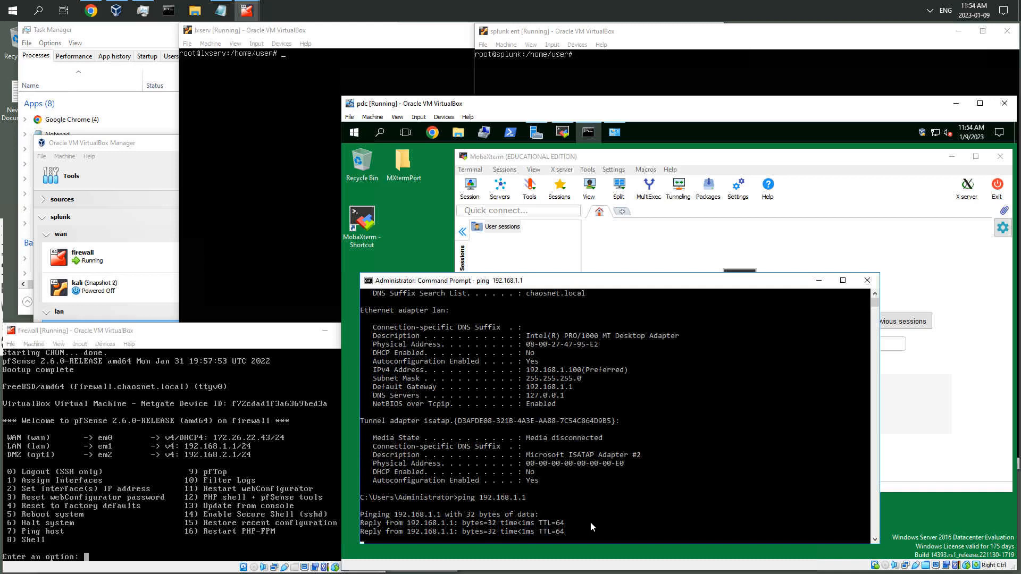
{"action": "key", "text": "Return"}
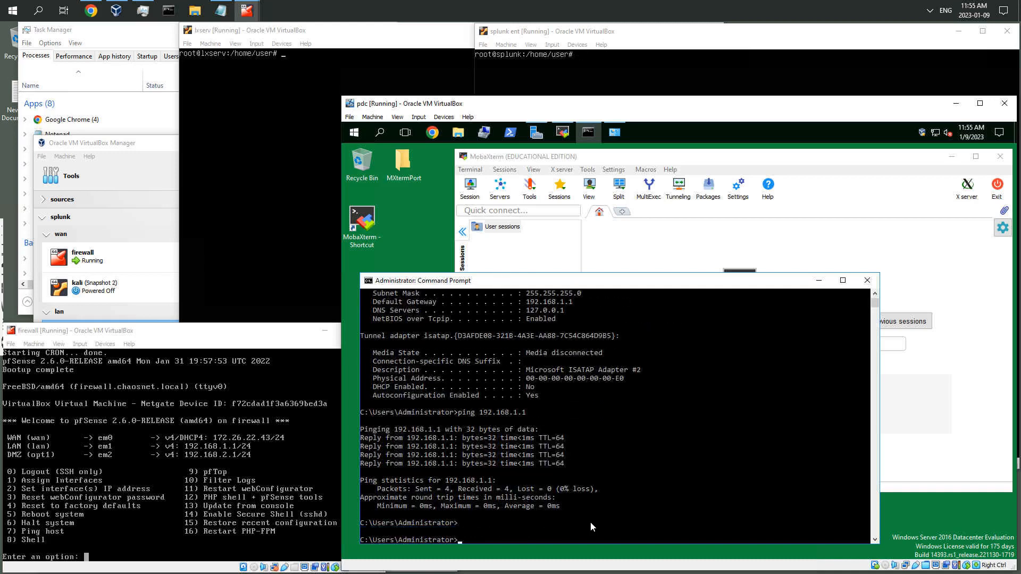
Clear the screen, run nslookup google.com and highlight the DNS server address in the output
{"action": "type", "text": "cls"}
{"action": "key", "text": "Return"}
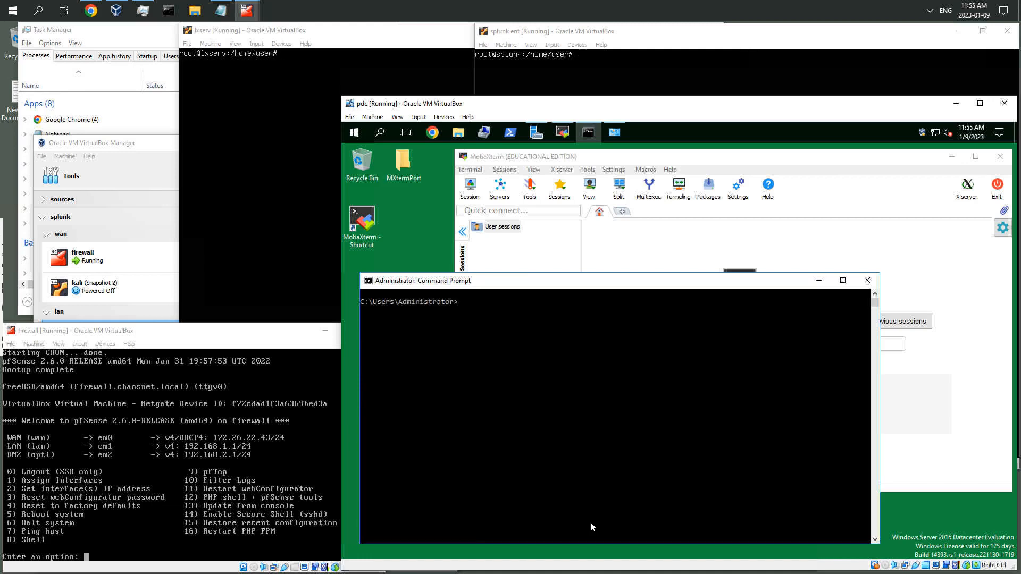
{"action": "type", "text": "nslookup google.com"}
{"action": "key", "text": "Return"}
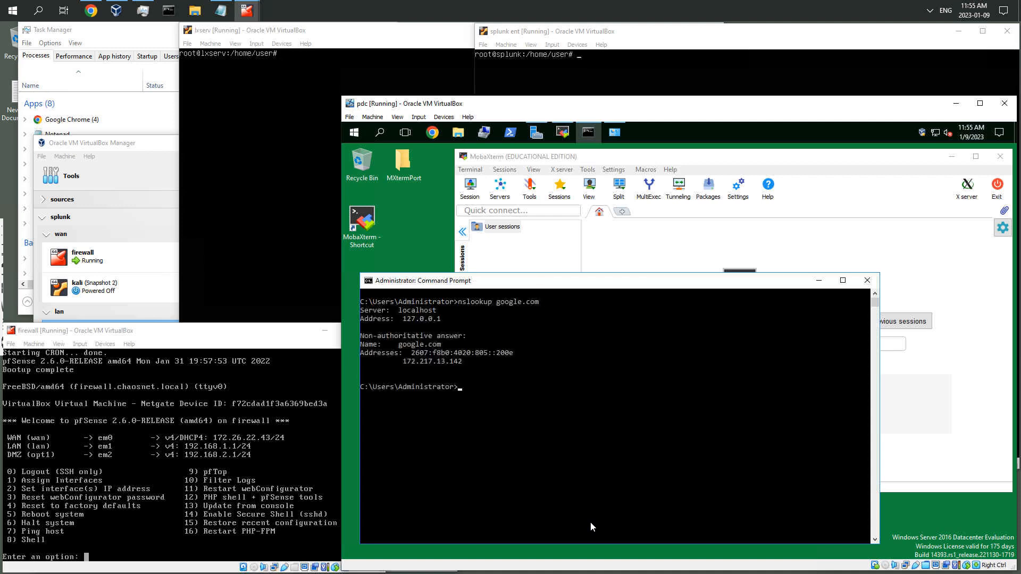
{"action": "left_click", "coordinate": [404, 319]}
{"action": "left_click_drag", "start_coordinate": [404, 320], "coordinate": [403, 319]}
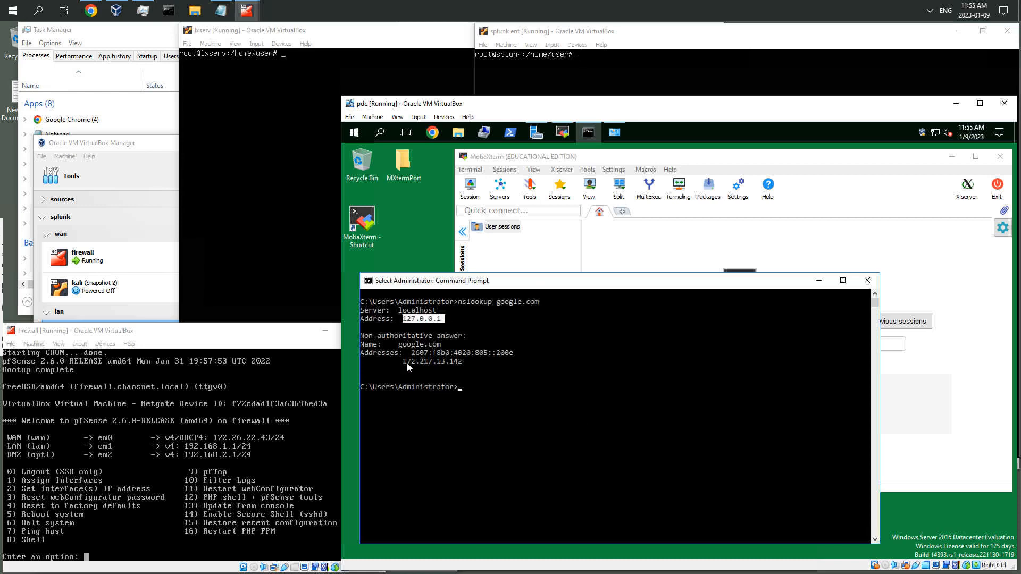
{"action": "left_click", "coordinate": [466, 388]}
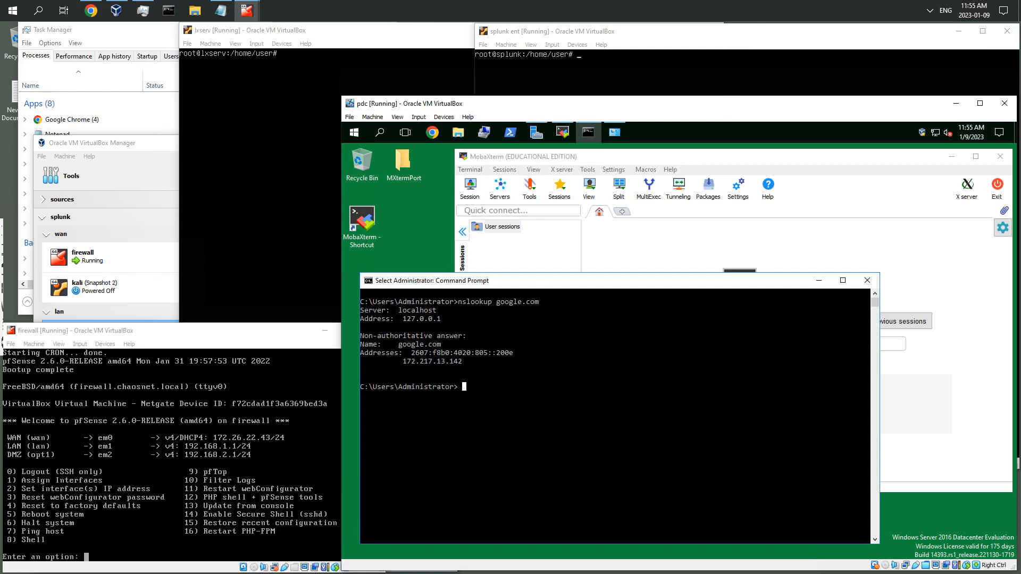
Switch to the lxserv console and show the enp0s3 interface address with ip a s enp0s3
{"action": "left_click", "coordinate": [359, 49]}
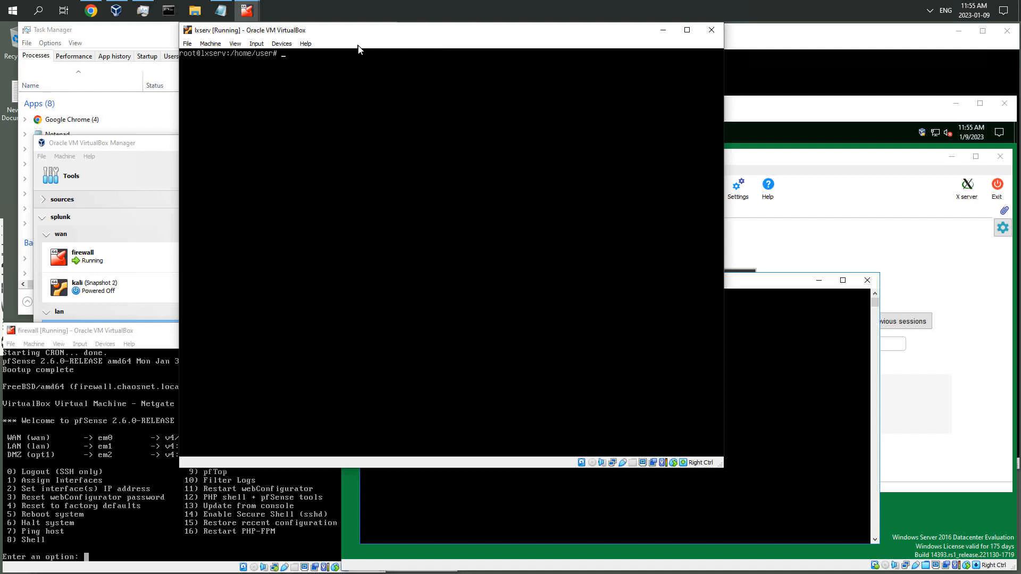
{"action": "type", "text": "ip a s enp0s3"}
{"action": "key", "text": "Return"}
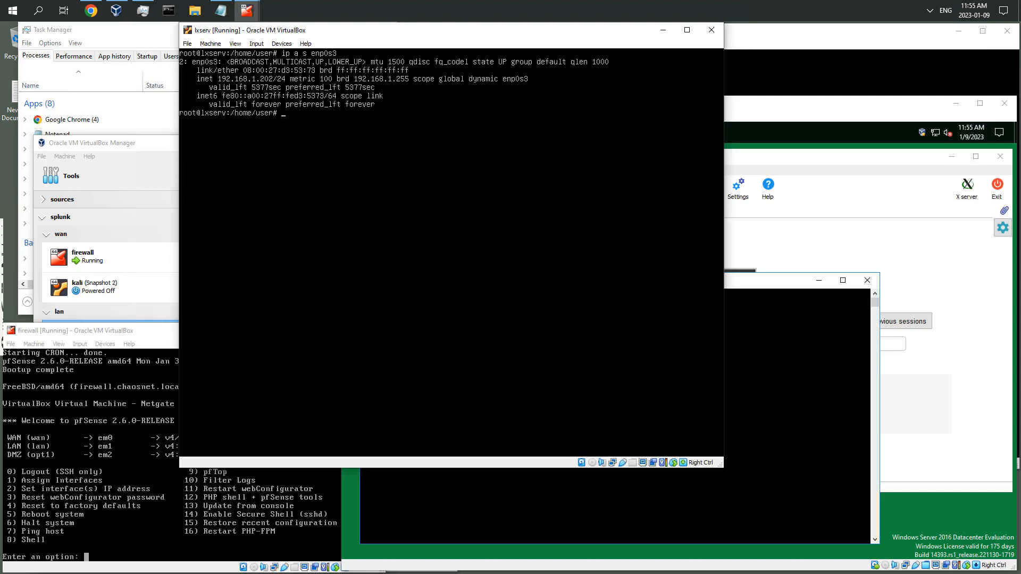
Run dig google.com on lxserv to test name resolution
{"action": "type", "text": "dig google.com"}
{"action": "key", "text": "Return"}
Enter ip a in the splunk ent console, then switch back to the lxserv console
{"action": "left_click", "coordinate": [809, 42]}
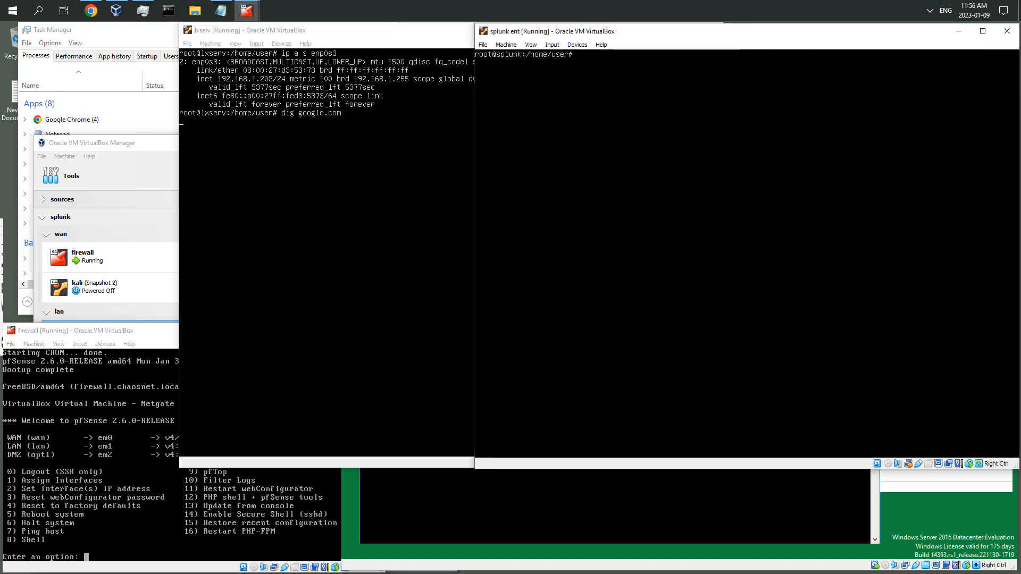
{"action": "type", "text": "ip a"}
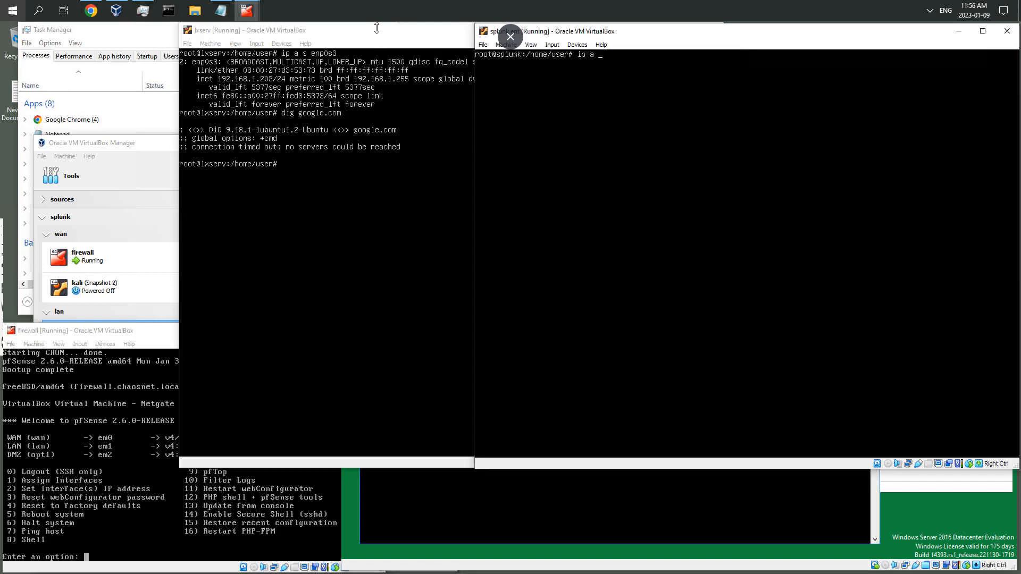
{"action": "left_click", "coordinate": [319, 180]}
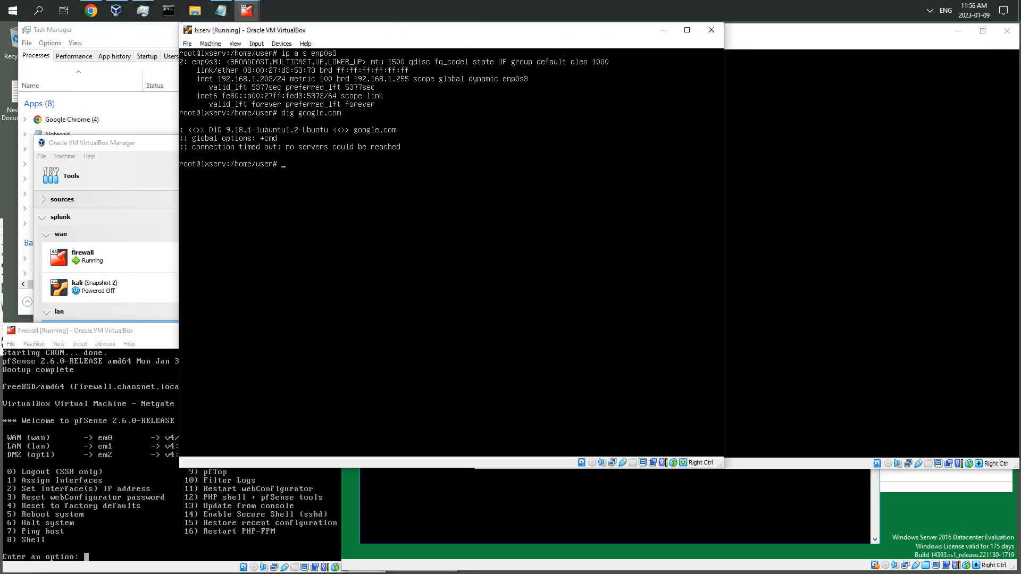
Ping 8.8.8.8 from the lxserv console to test internet connectivity
{"action": "type", "text": "ping 8.8.8.8"}
{"action": "key", "text": "Return"}
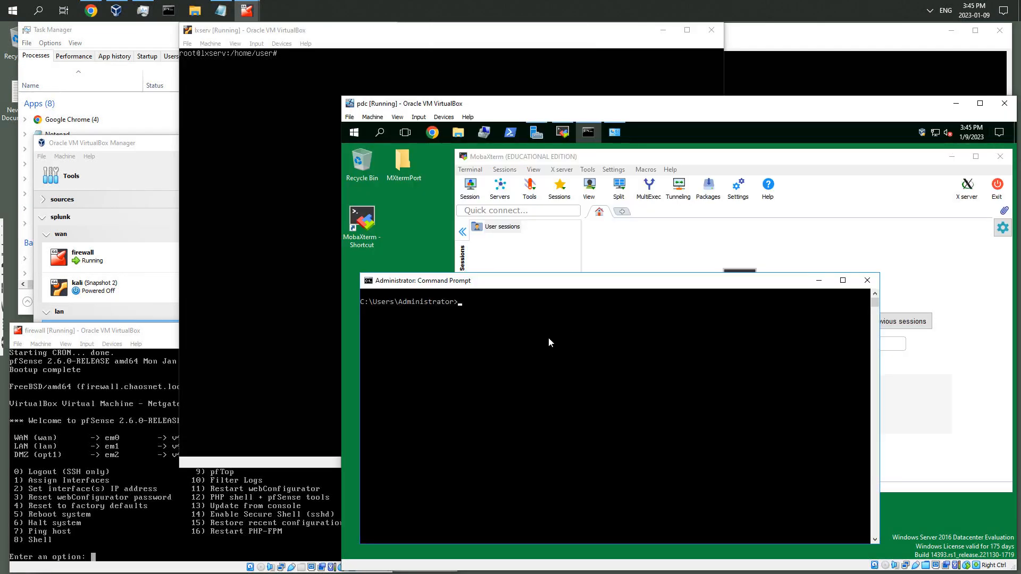
In the pdc command prompt, ping lxserv at 192.168.1.203 and stop the ping
{"action": "left_click", "coordinate": [549, 339]}
{"action": "key", "text": "Escape"}
{"action": "type", "text": "ping 192.168.1.203"}
{"action": "key", "text": "Return"}
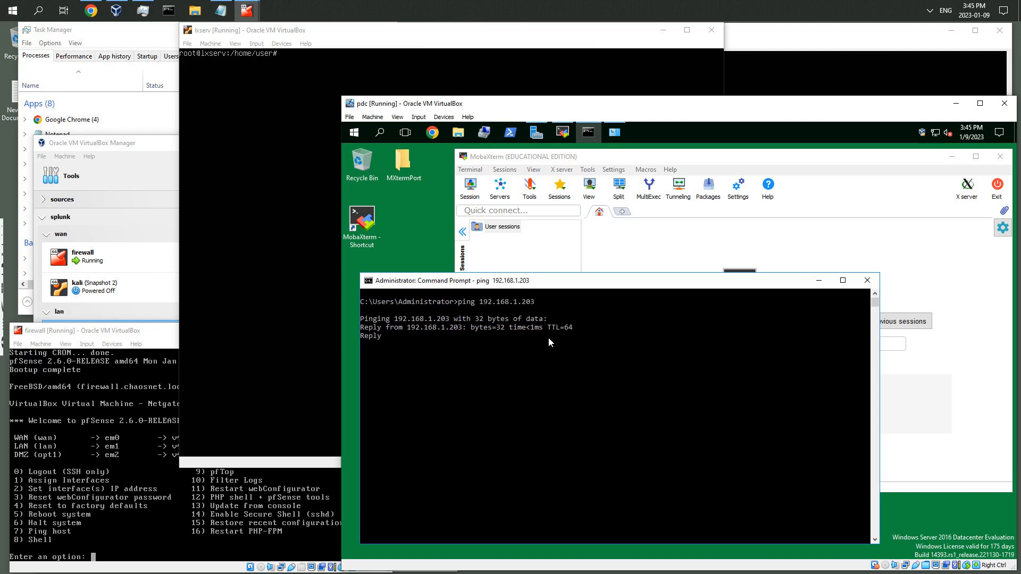
{"action": "key", "text": "ctrl+c"}
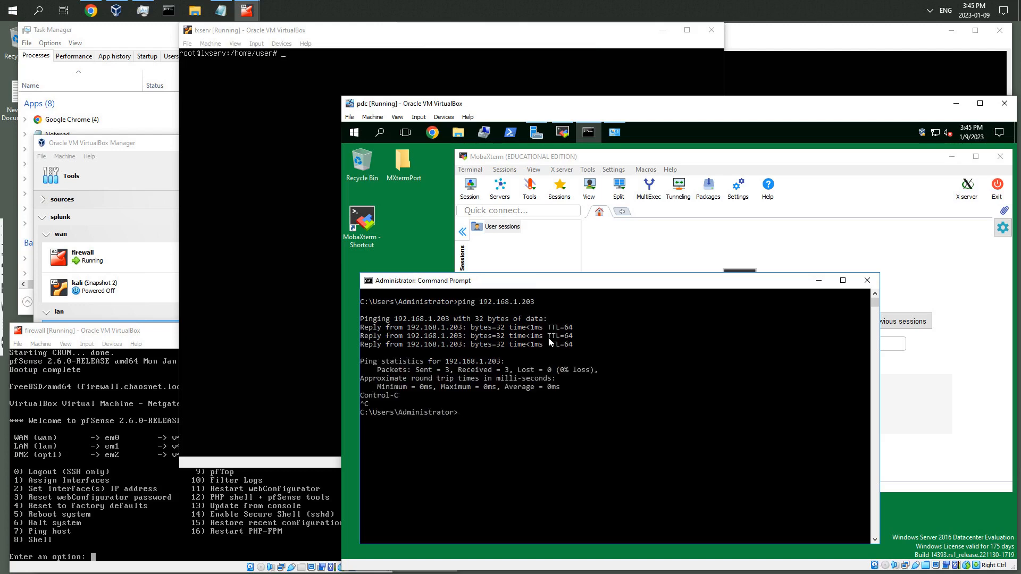
Recall the previous command to ping 192.168.1.204 instead, then stop the ping
{"action": "key", "text": "Up"}
{"action": "type", "text": "4"}
{"action": "key", "text": "Return"}
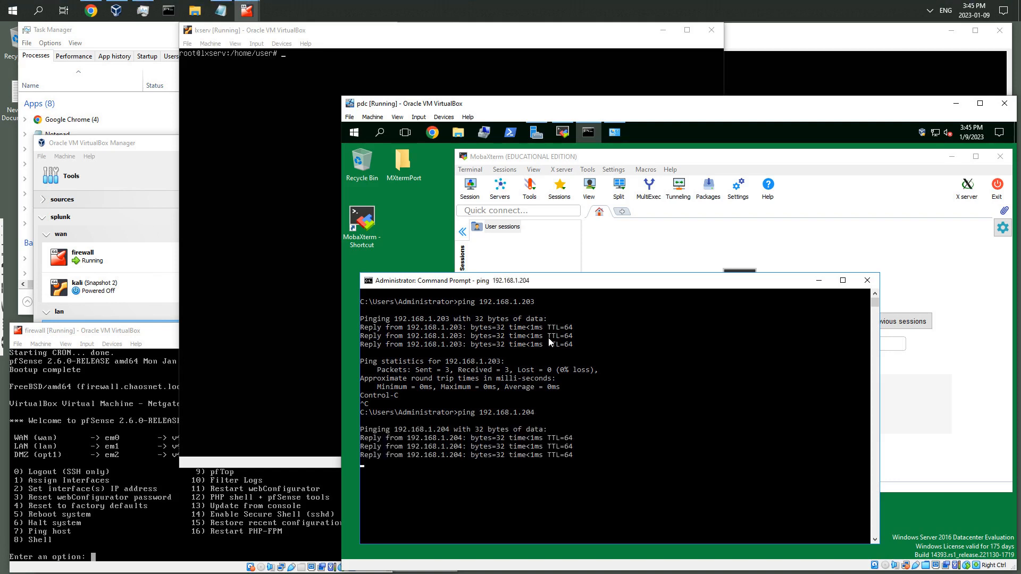
{"action": "key", "text": "ctrl+c"}
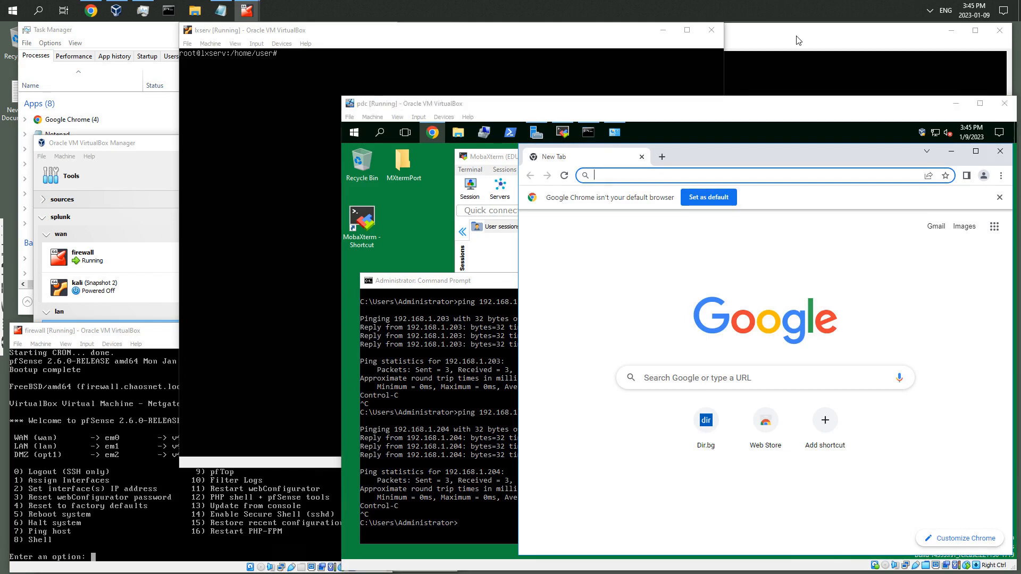
Bring MobaXterm forward on pdc and start a new SSH session with remote host 192.168.1.203
{"action": "left_click", "coordinate": [798, 40]}
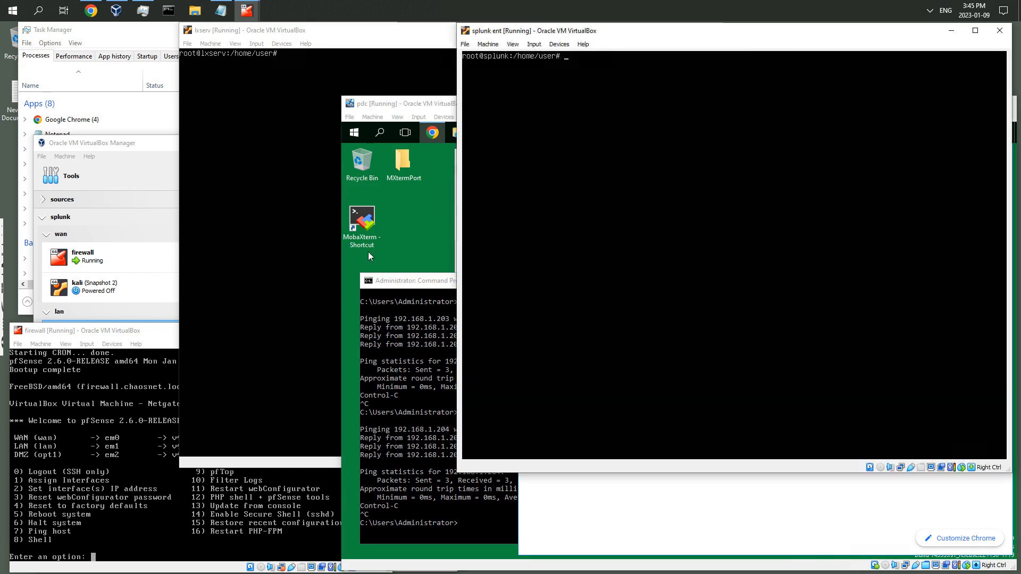
{"action": "left_click", "coordinate": [396, 213]}
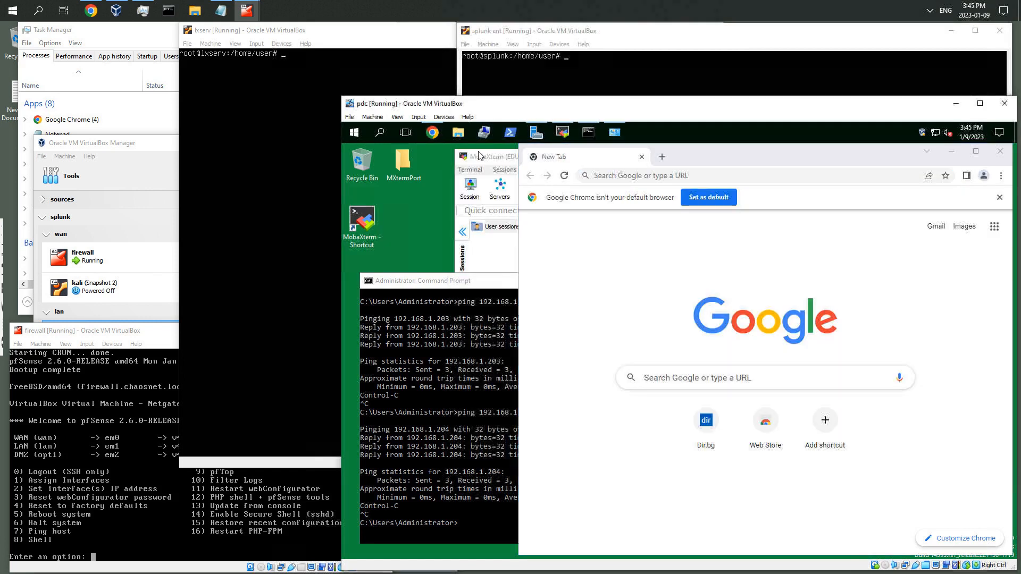
{"action": "left_click", "coordinate": [495, 171]}
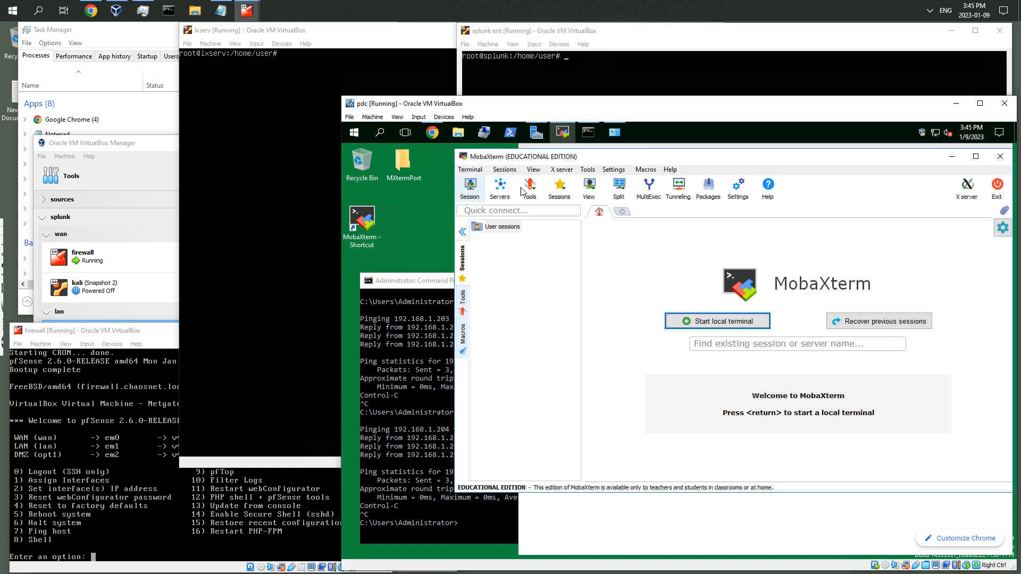
{"action": "left_click", "coordinate": [471, 187]}
{"action": "left_click", "coordinate": [485, 219]}
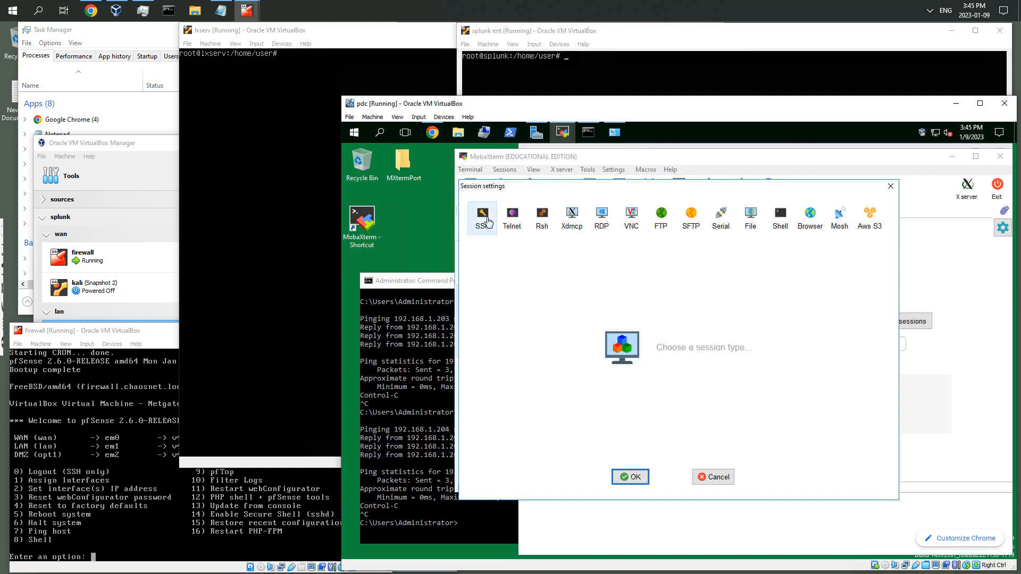
{"action": "left_click", "coordinate": [572, 283]}
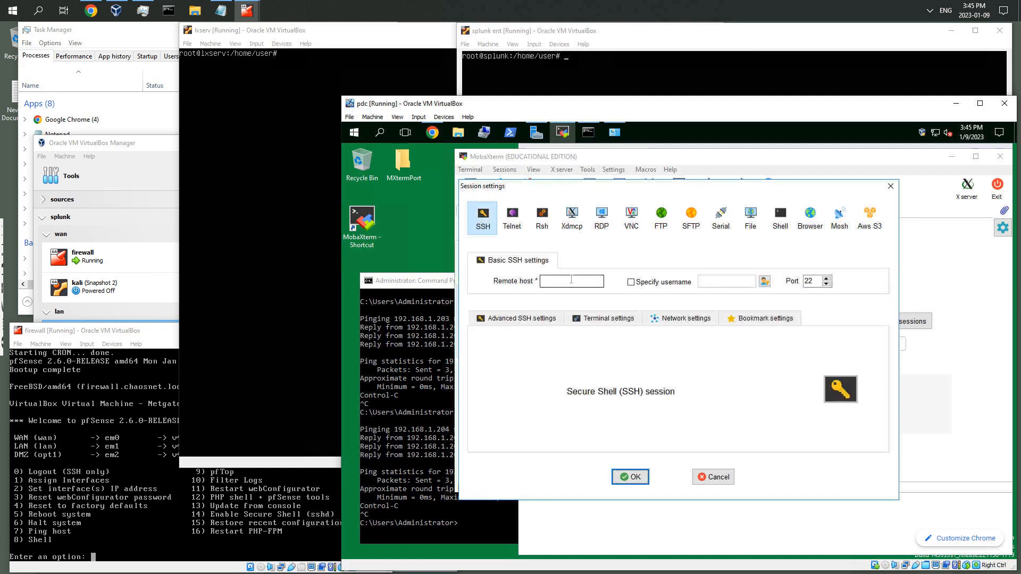
{"action": "type", "text": "192"}
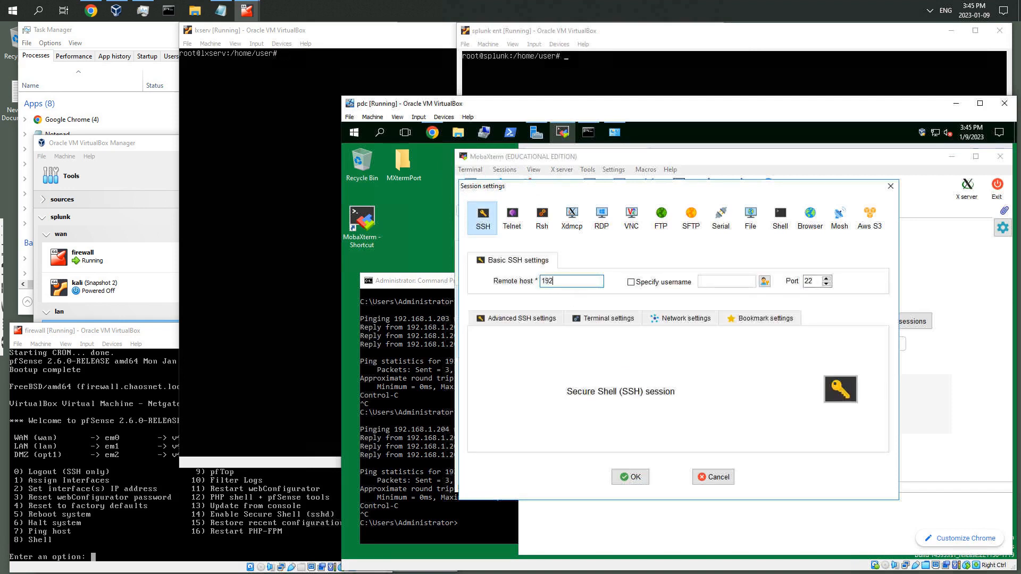
{"action": "type", "text": ".168.1.203"}
Specify the username user, name the session lxserv, and open the session
{"action": "left_click", "coordinate": [670, 282]}
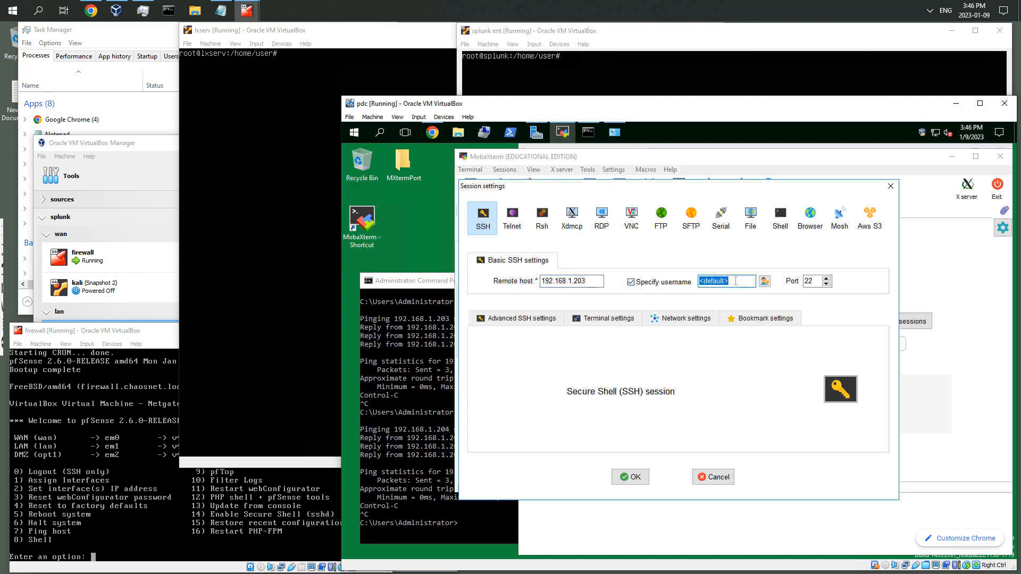
{"action": "type", "text": "user"}
{"action": "left_click", "coordinate": [740, 319]}
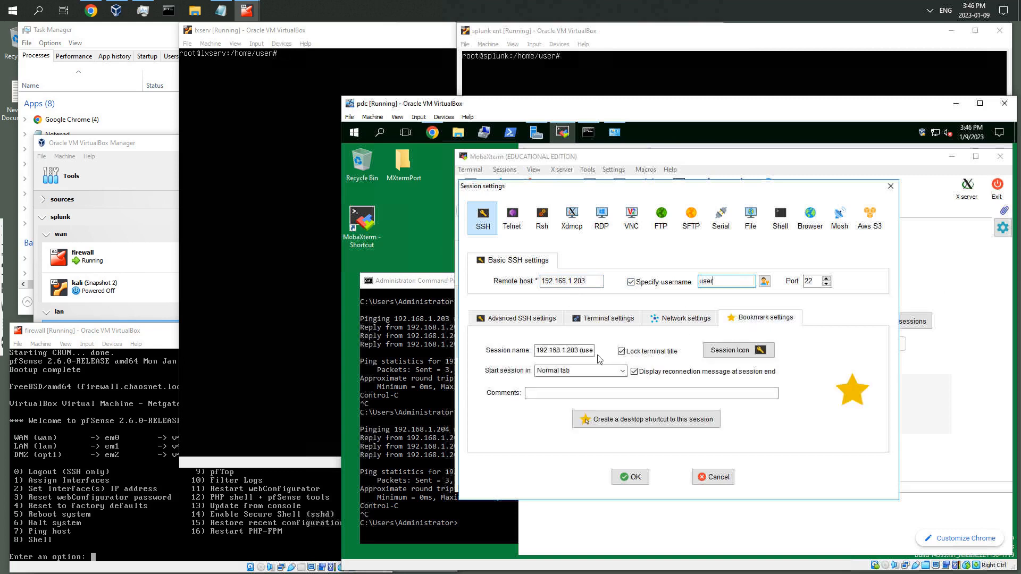
{"action": "left_click_drag", "start_coordinate": [536, 351], "coordinate": [580, 351]}
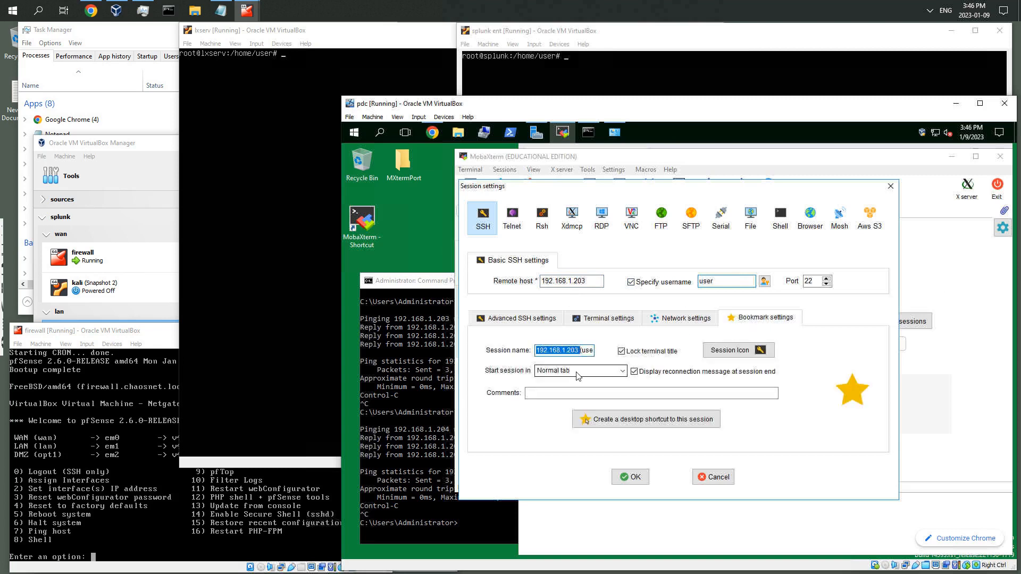
{"action": "key", "text": "Delete"}
{"action": "key", "text": "Delete"}
{"action": "key", "text": "Delete"}
{"action": "key", "text": "Delete"}
{"action": "key", "text": "Delete"}
{"action": "key", "text": "Delete"}
{"action": "type", "text": "lxserv"}
{"action": "left_click", "coordinate": [636, 478]}
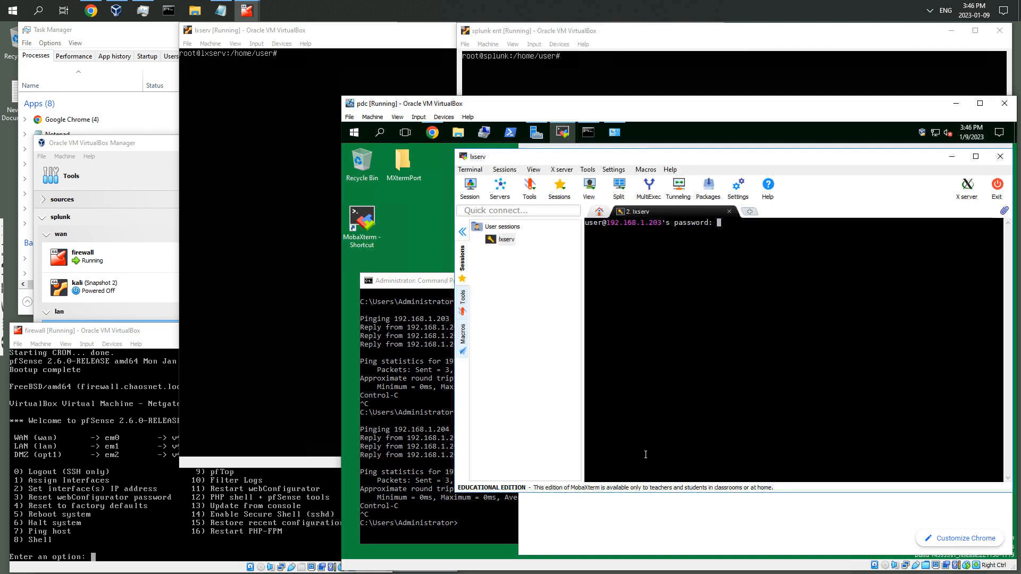
Enter the account password for lxserv and choose to save it, ticking the option to not show this message again
{"action": "key", "text": "Return"}
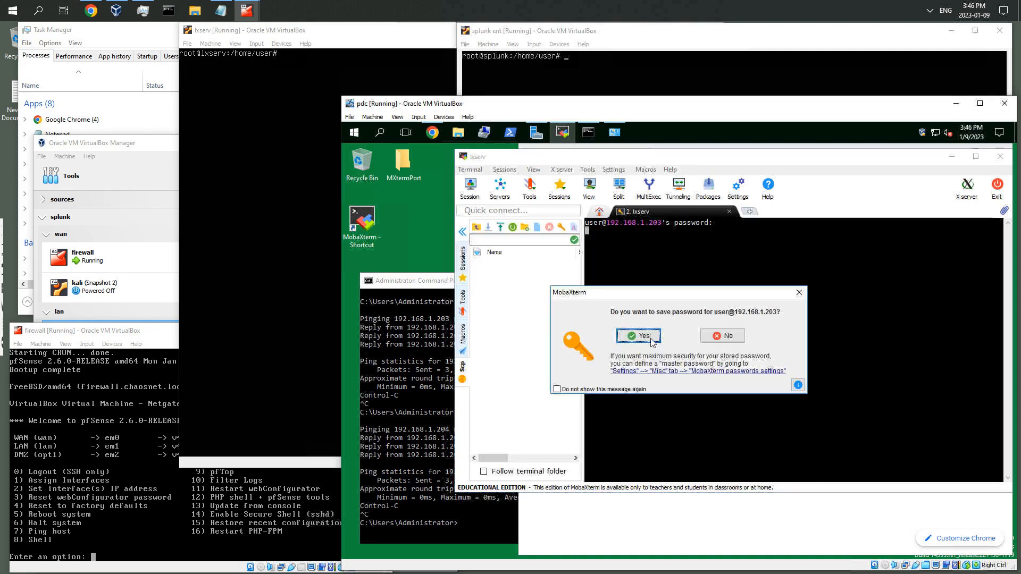
{"action": "left_click", "coordinate": [573, 391]}
{"action": "left_click", "coordinate": [574, 390]}
{"action": "left_click", "coordinate": [638, 336]}
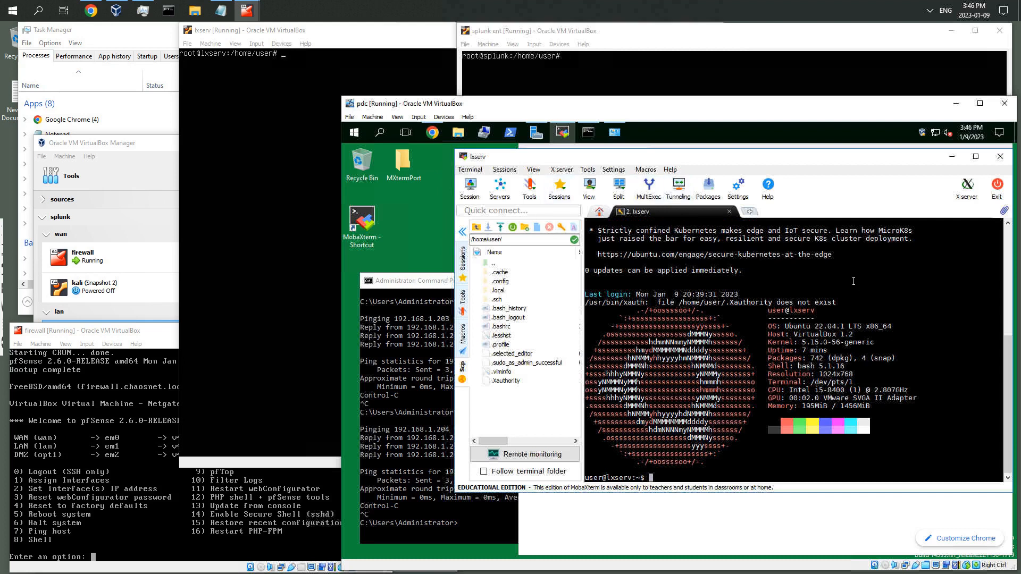
Log out of the lxserv SSH session and close its tab
{"action": "key", "text": "ctrl+d"}
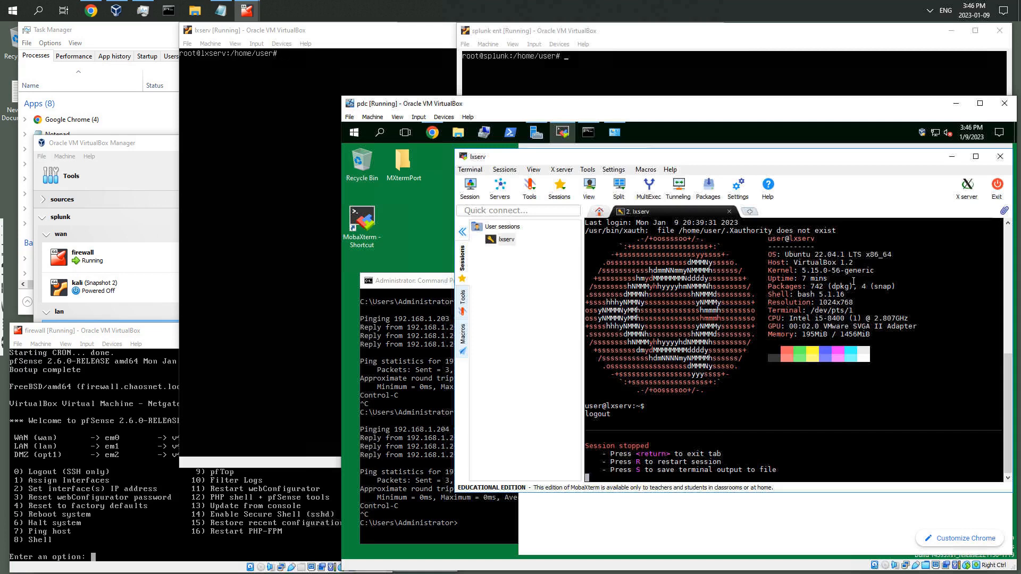
{"action": "key", "text": "Return"}
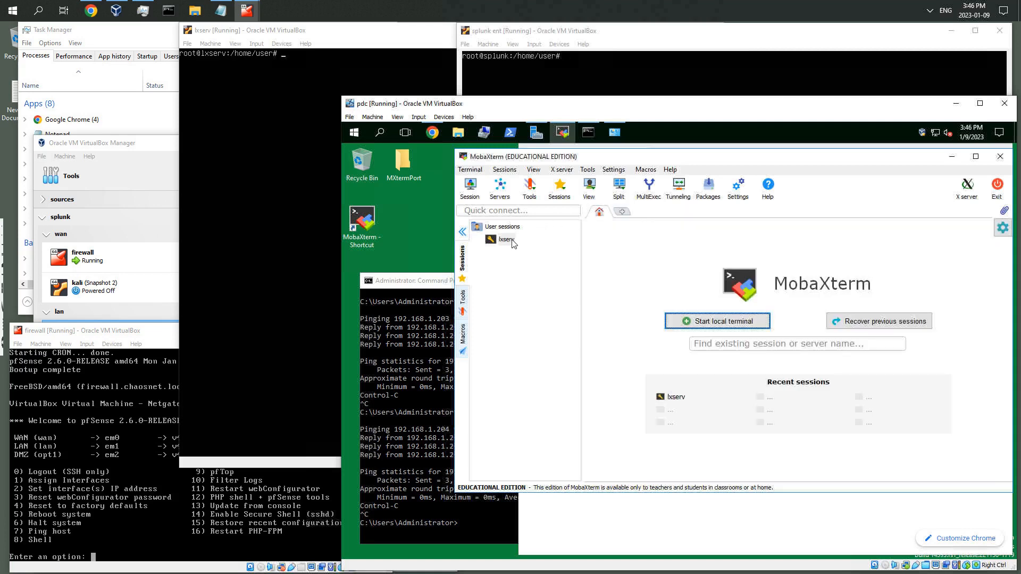
Duplicate the saved lxserv session and select the copy
{"action": "right_click", "coordinate": [514, 243]}
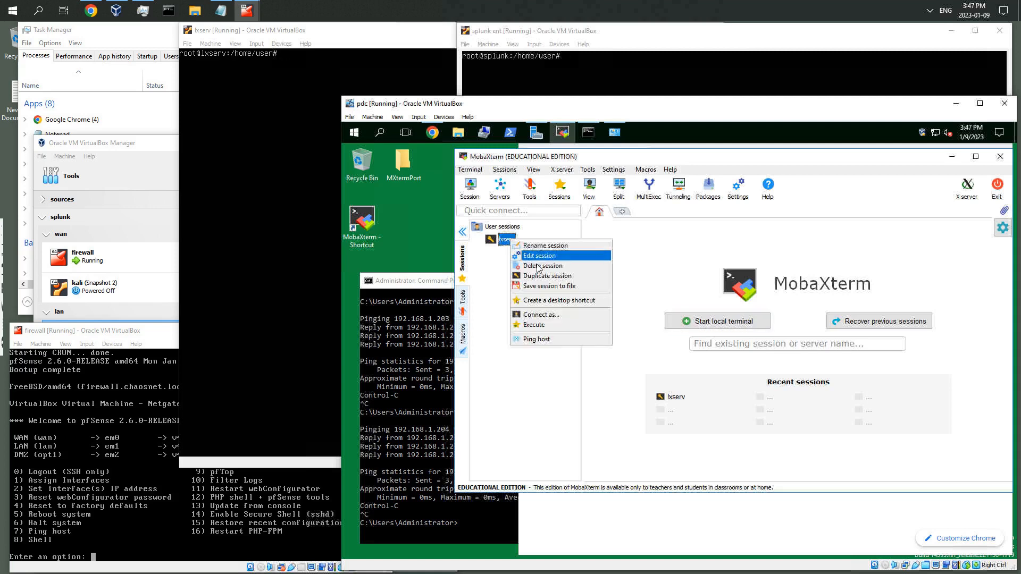
{"action": "left_click", "coordinate": [539, 276]}
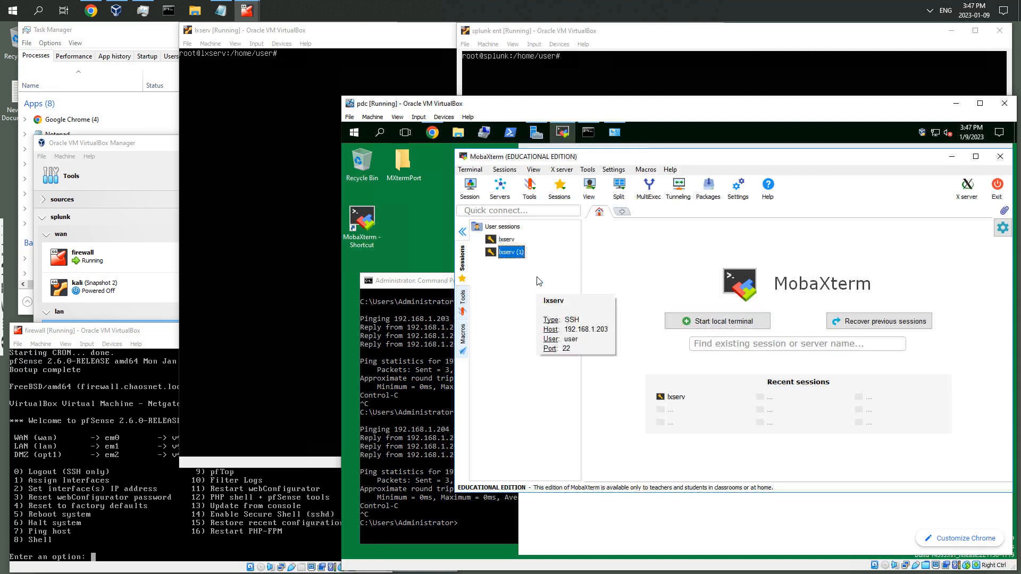
{"action": "left_click", "coordinate": [514, 253]}
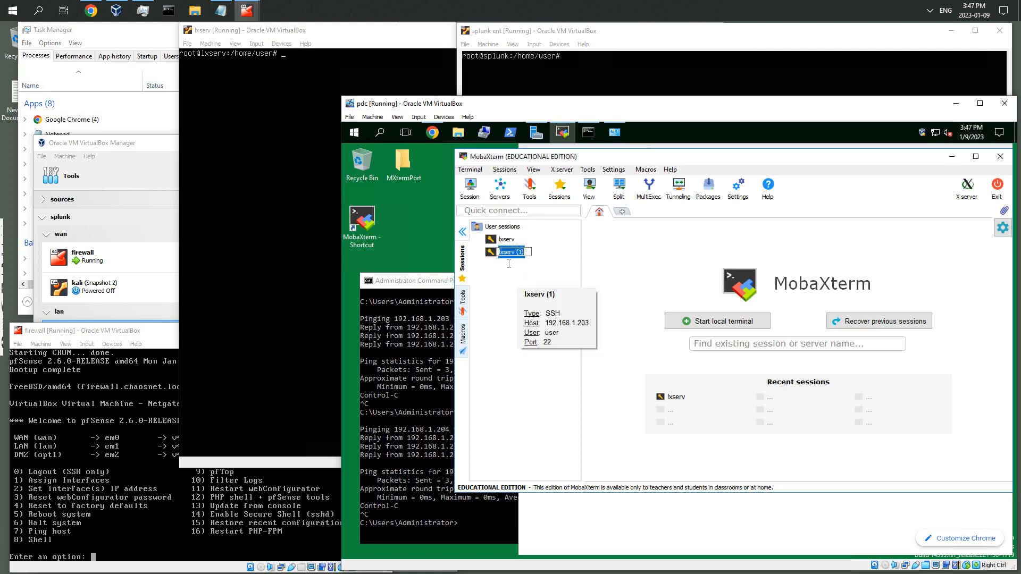
Edit the duplicated session: set the remote host to 192.168.1.204 and rename it splunk, then save
{"action": "right_click", "coordinate": [515, 256]}
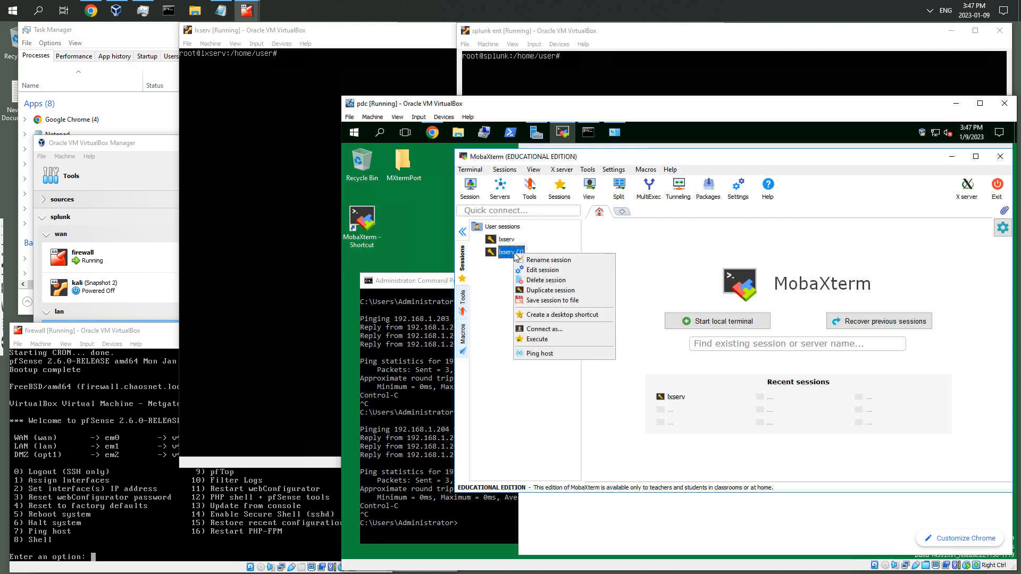
{"action": "left_click", "coordinate": [542, 270]}
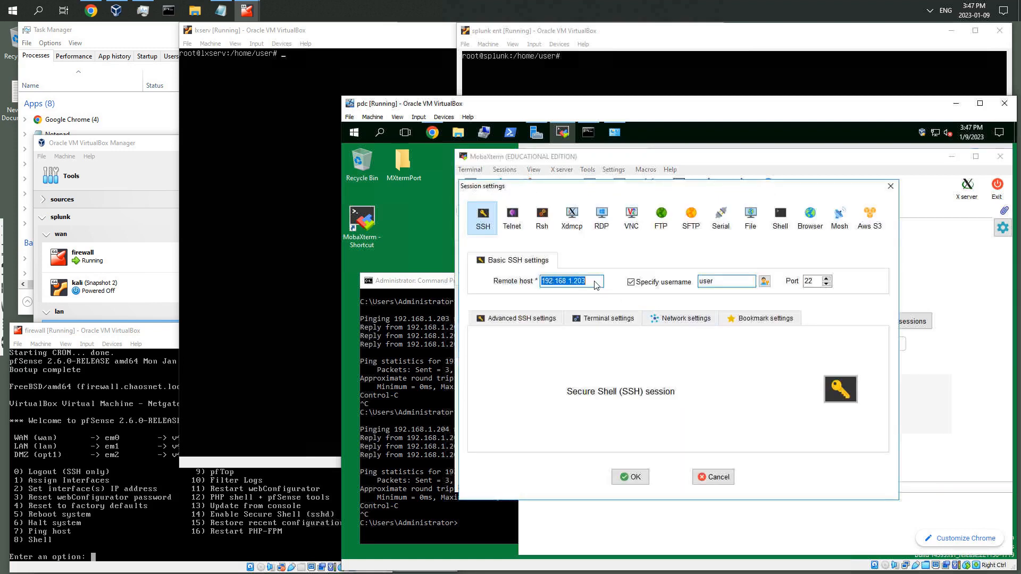
{"action": "left_click", "coordinate": [601, 280]}
{"action": "key", "text": "BackSpace"}
{"action": "left_click", "coordinate": [766, 318]}
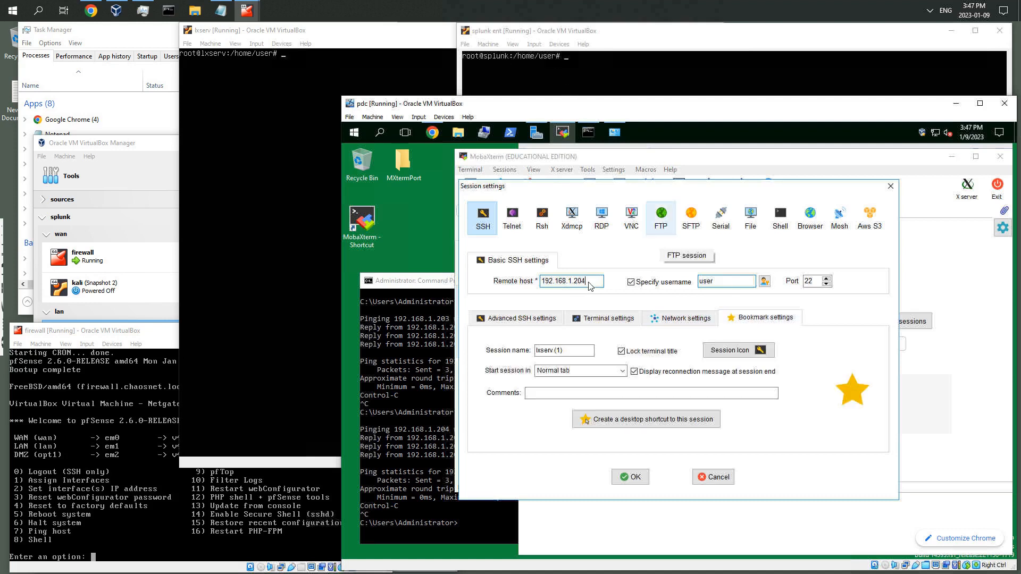
{"action": "left_click_drag", "start_coordinate": [579, 349], "coordinate": [481, 349]}
{"action": "type", "text": "splunk"}
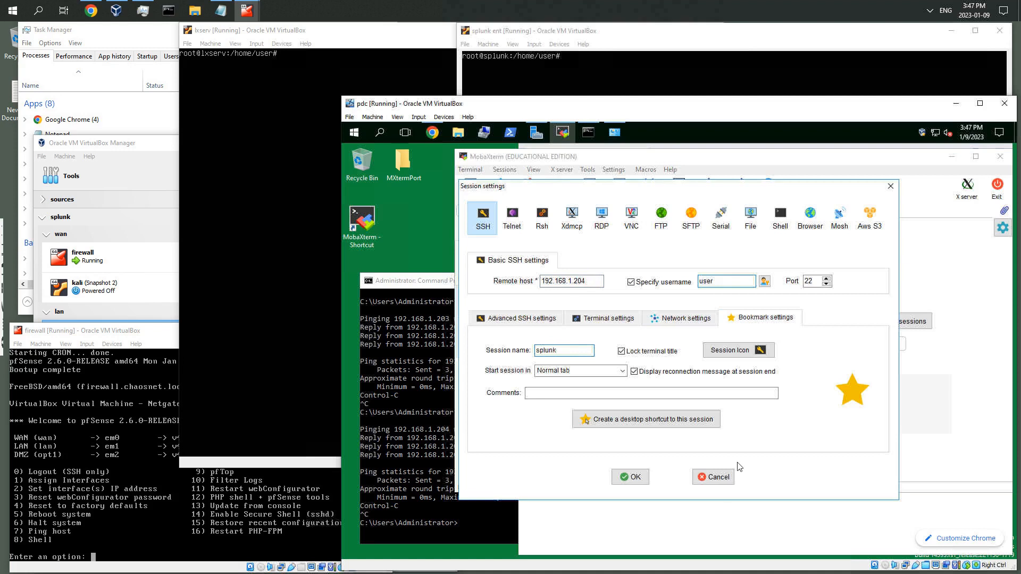
{"action": "left_click", "coordinate": [628, 477]}
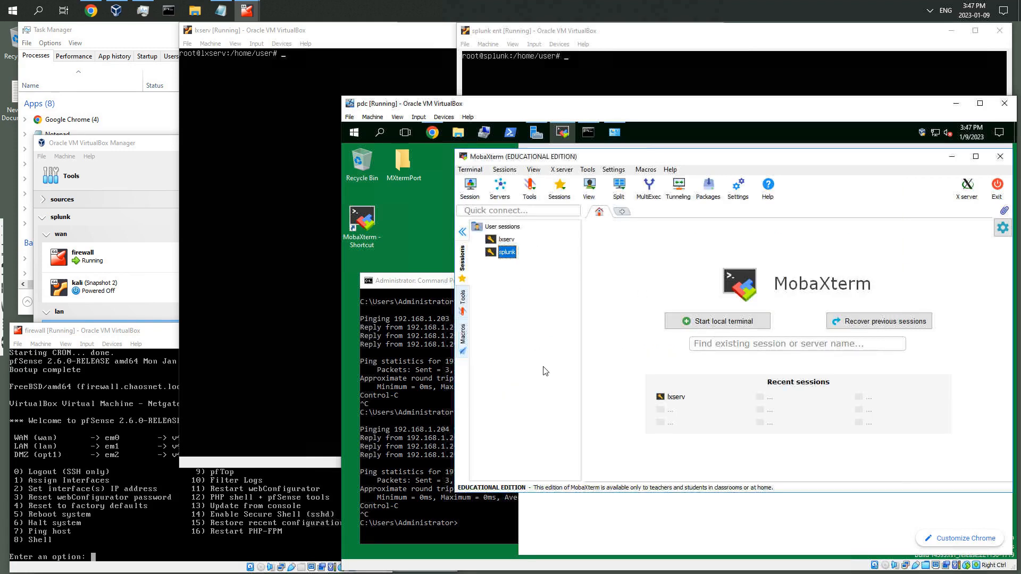
Open the splunk session, enter the account password and choose to save it
{"action": "key", "text": "Return"}
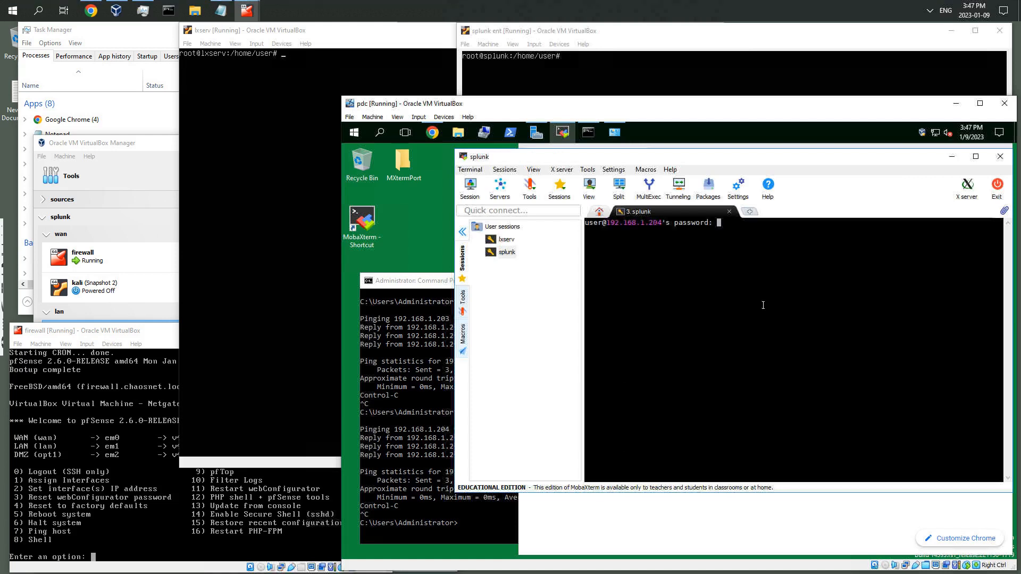
{"action": "key", "text": "Return"}
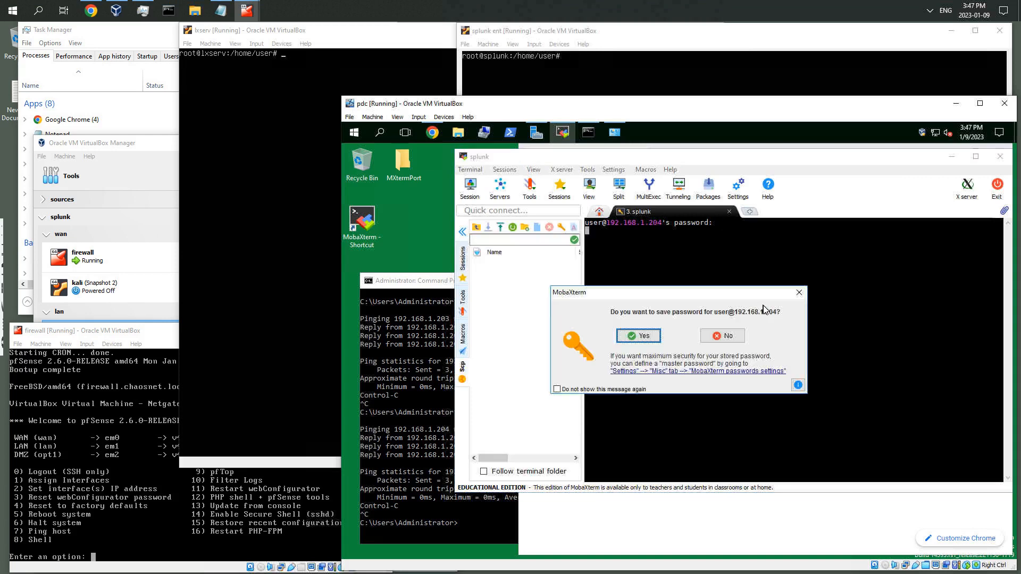
{"action": "left_click", "coordinate": [650, 339]}
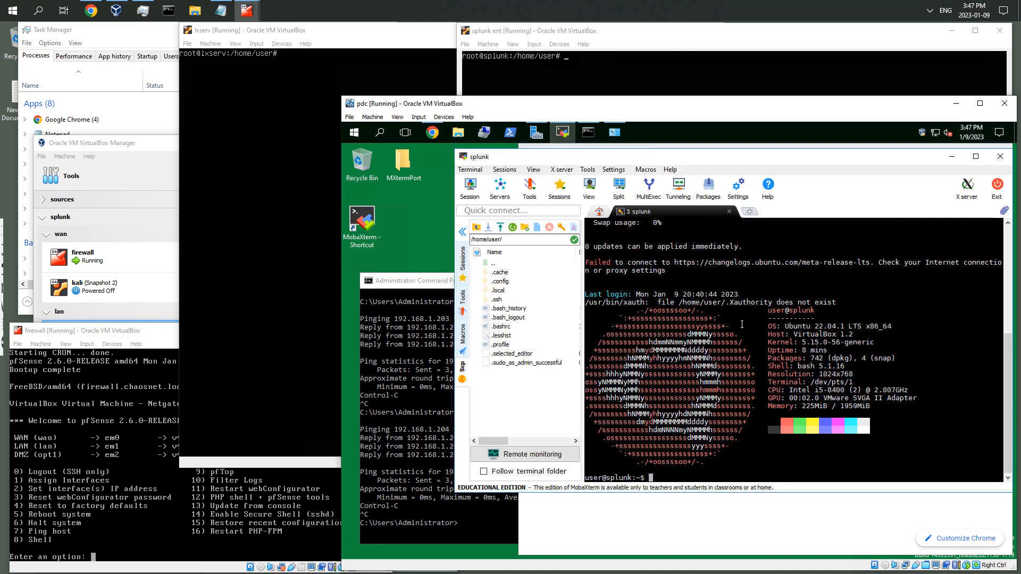
Highlight the splunk hostname in the prompt and reopen the saved lxserv session in a new tab
{"action": "double_click", "coordinate": [793, 311]}
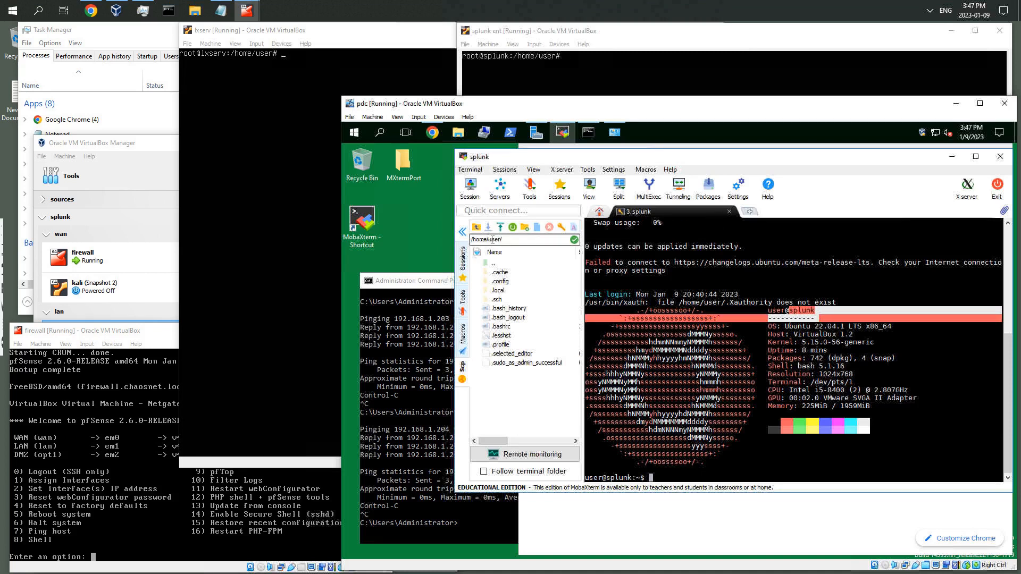
{"action": "left_click", "coordinate": [462, 266]}
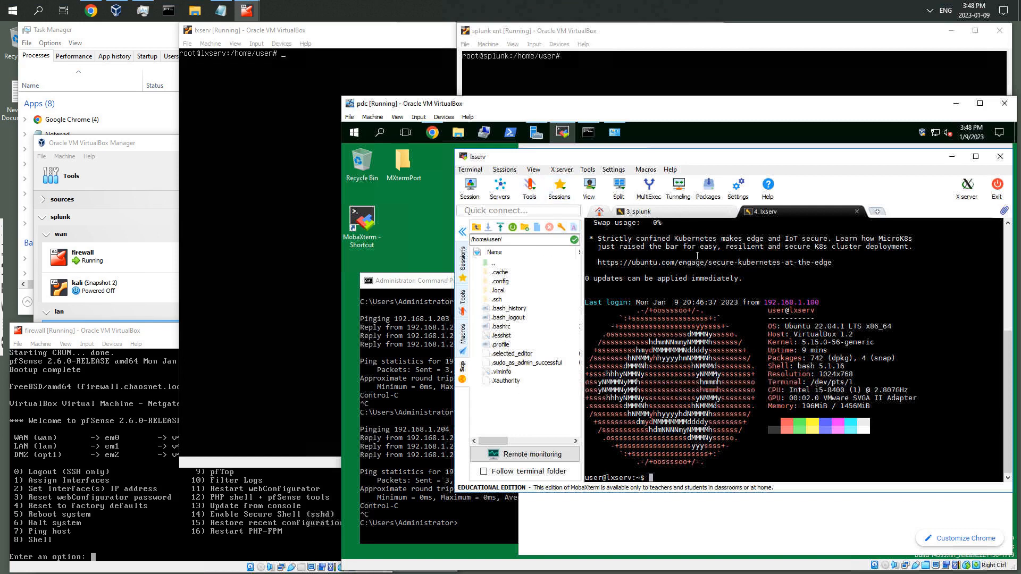
{"action": "left_click", "coordinate": [411, 230]}
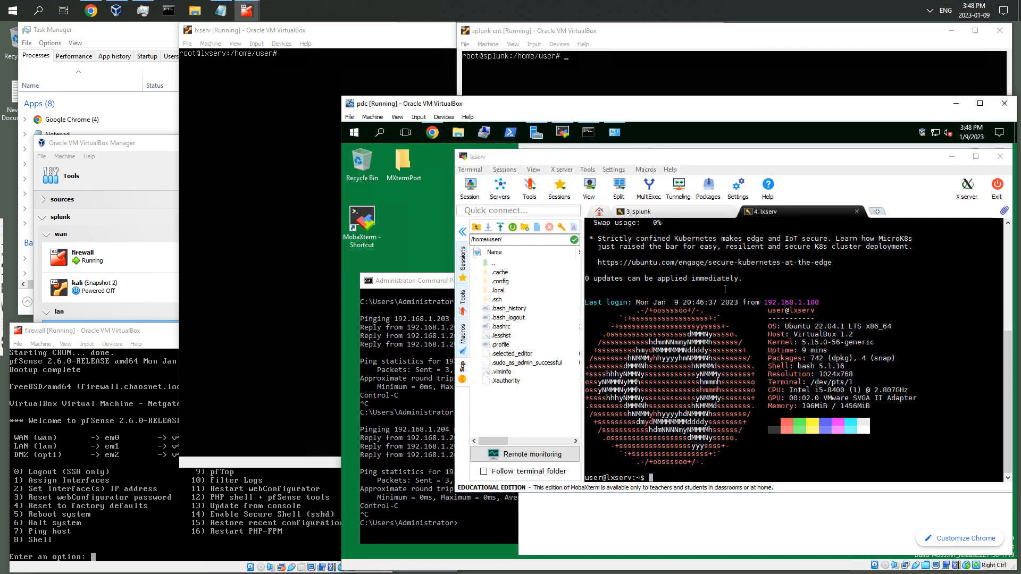
{"action": "right_click", "coordinate": [494, 275]}
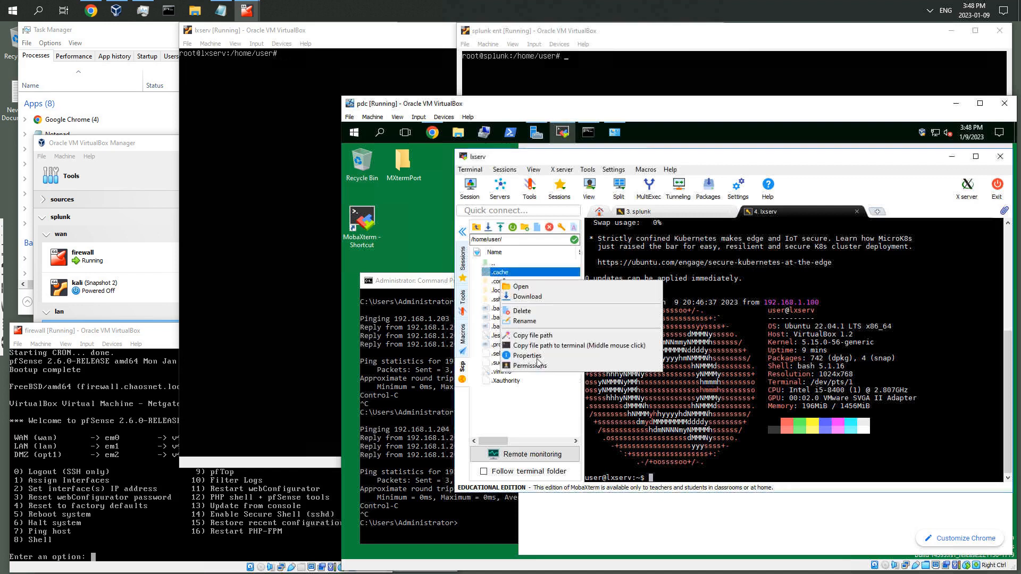
{"action": "left_click", "coordinate": [772, 167]}
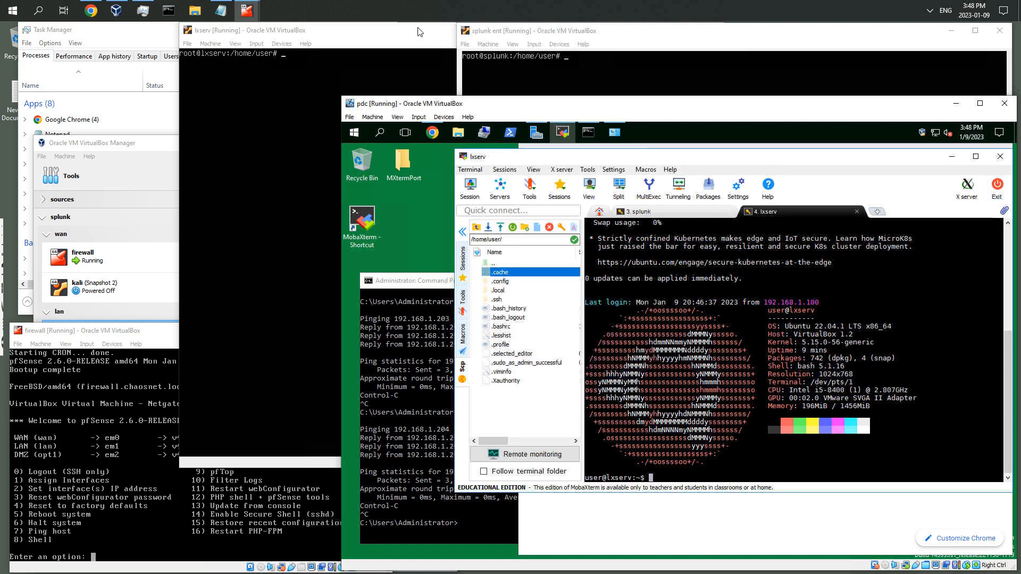
Minimize the lxserv, splunk and firewall VirtualBox console windows
{"action": "left_click", "coordinate": [447, 32]}
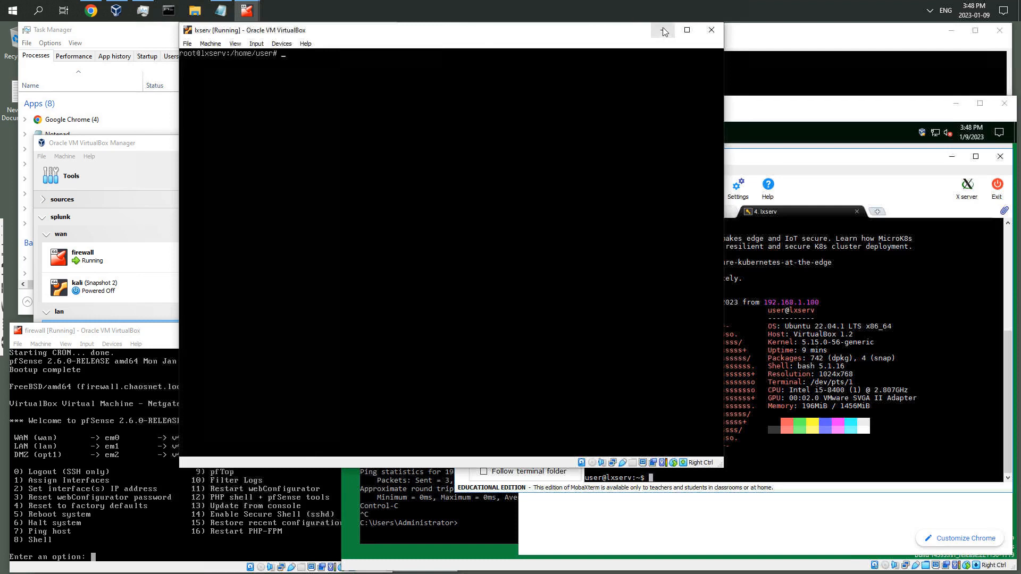
{"action": "left_click", "coordinate": [663, 30]}
{"action": "left_click", "coordinate": [952, 31]}
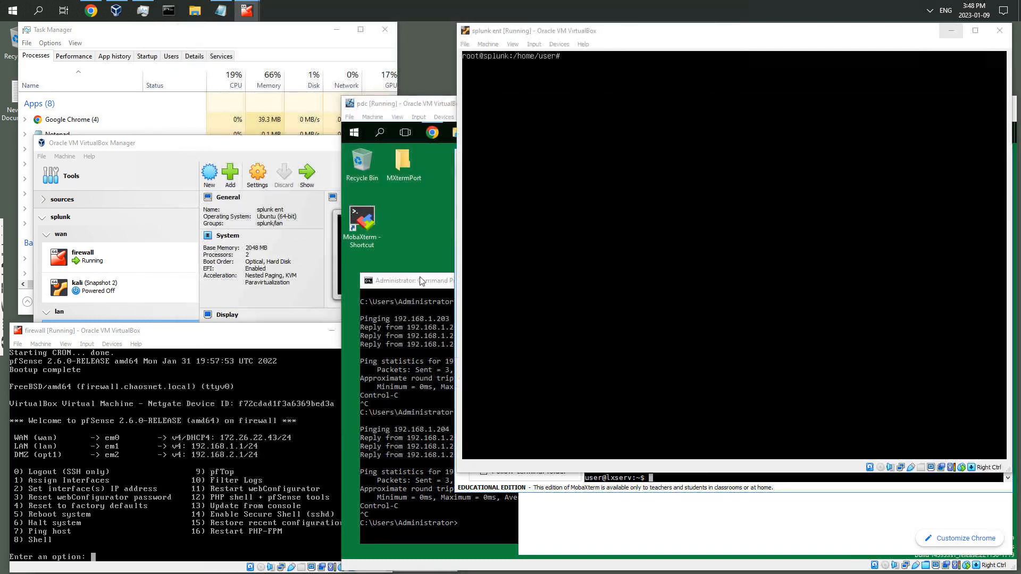
{"action": "left_click", "coordinate": [296, 337]}
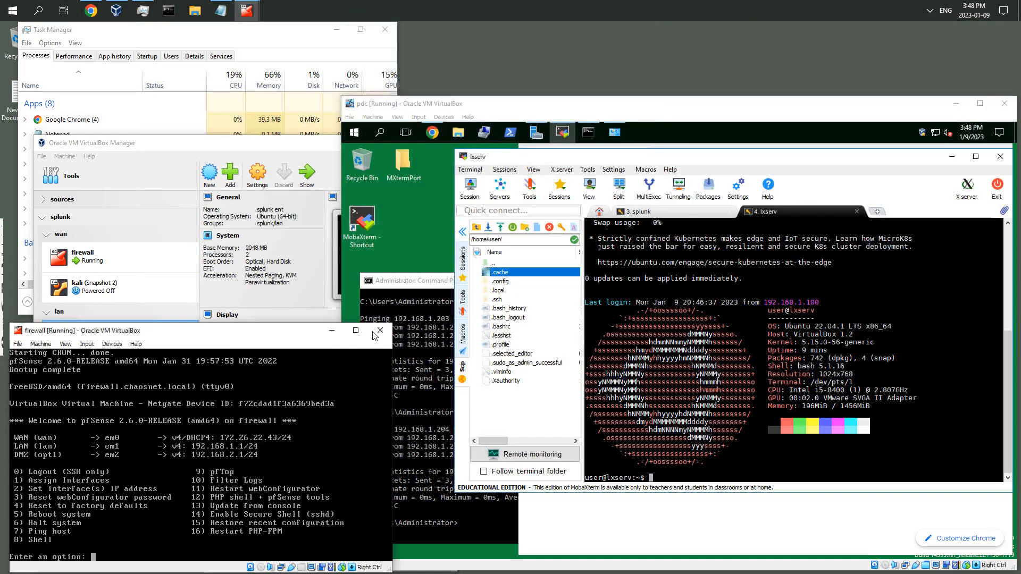
{"action": "left_click", "coordinate": [329, 336]}
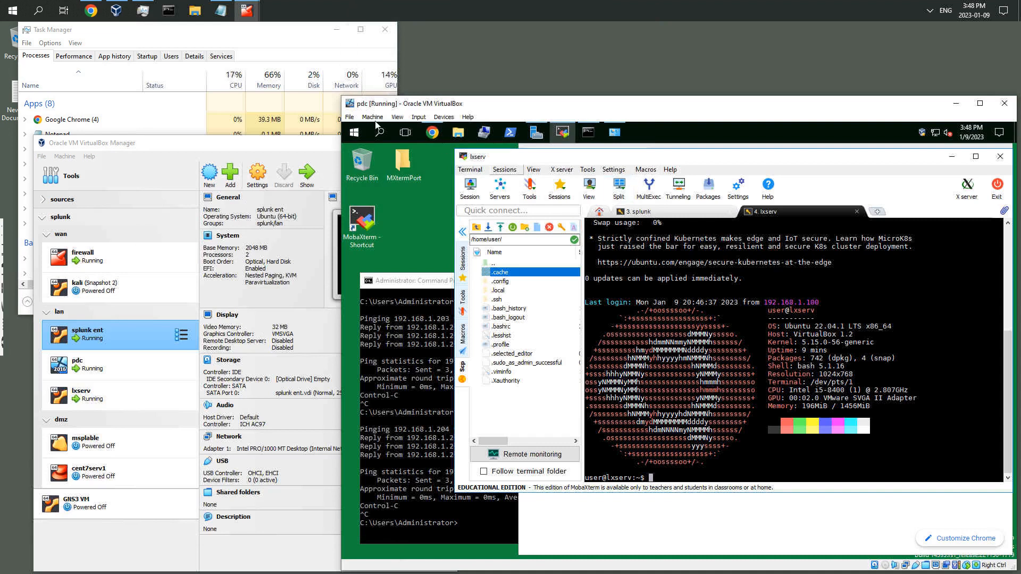
Tidy the host desktop by moving the pdc VM and MobaXterm windows and minimizing the command prompt
{"action": "left_click_drag", "start_coordinate": [342, 96], "coordinate": [237, 95]}
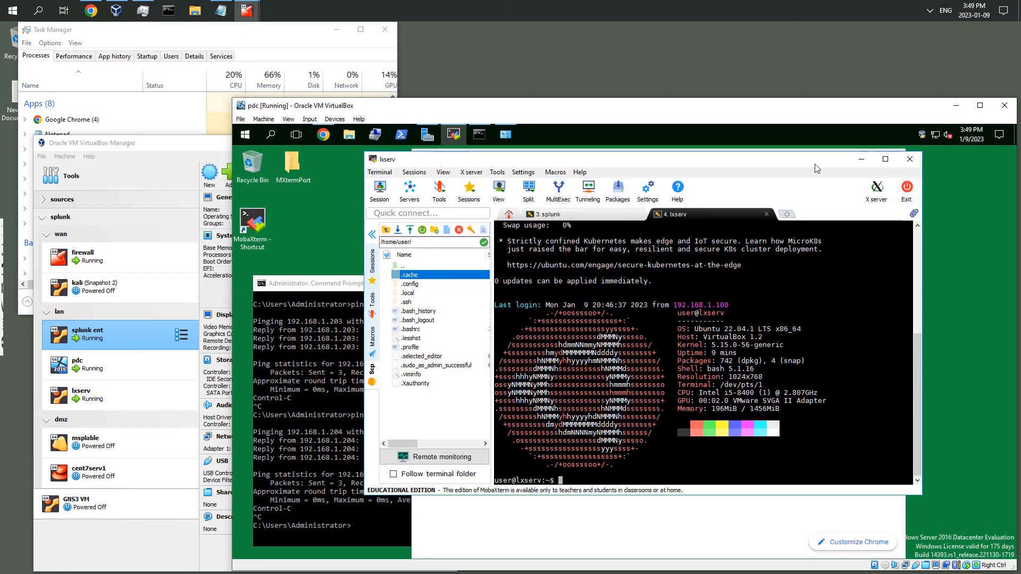
{"action": "left_click_drag", "start_coordinate": [849, 166], "coordinate": [909, 160]}
{"action": "left_click", "coordinate": [346, 282]}
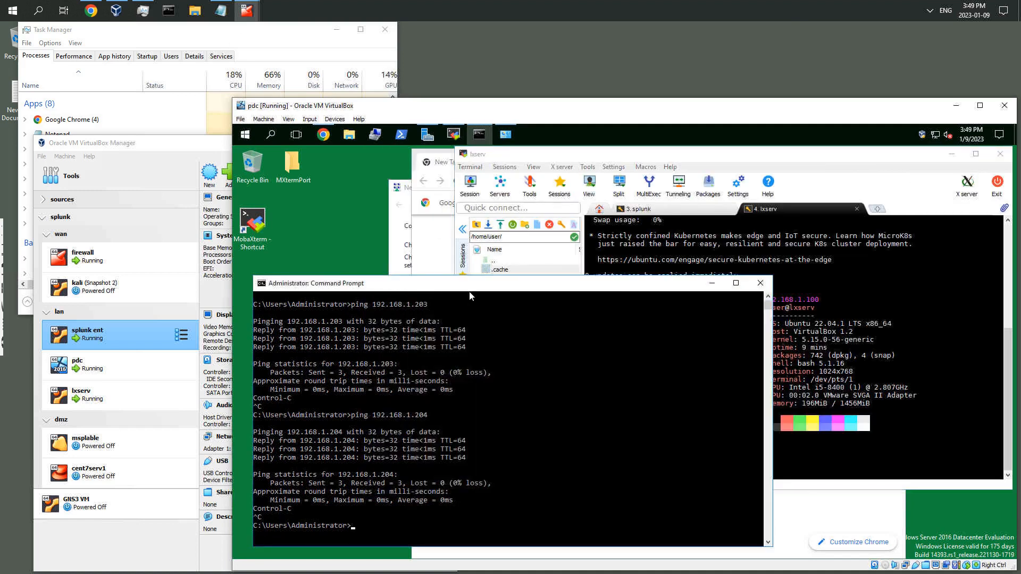
{"action": "left_click", "coordinate": [712, 283]}
{"action": "left_click", "coordinate": [399, 427]}
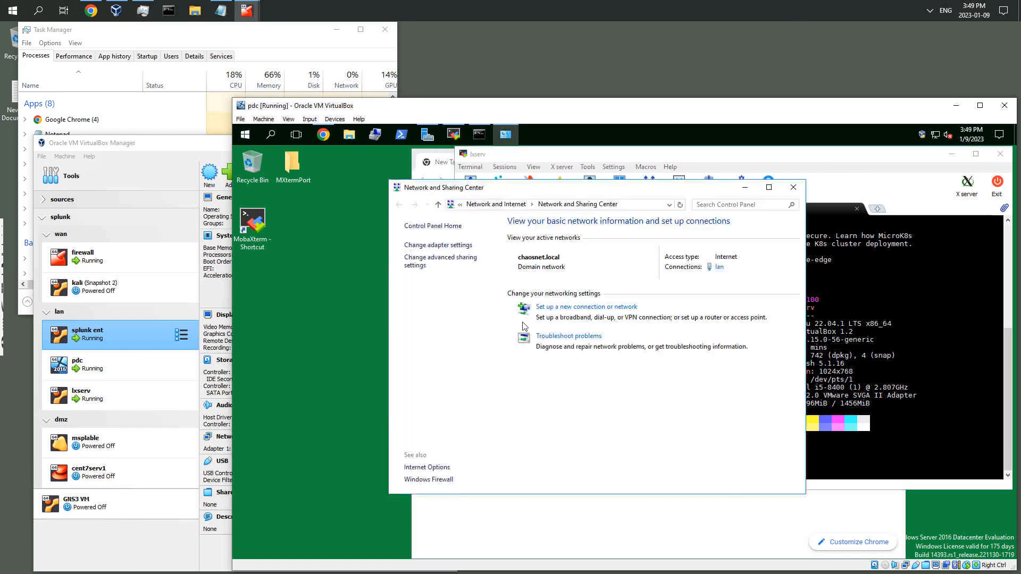
{"action": "left_click", "coordinate": [794, 187]}
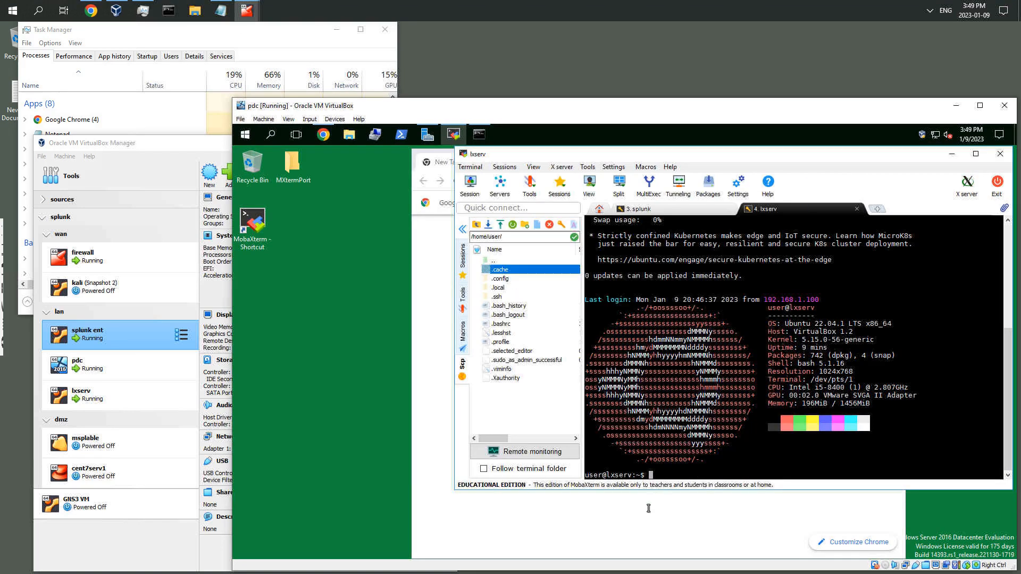
Lay out Chrome beside an enlarged MobaXterm window and switch to the splunk session tab
{"action": "left_click", "coordinate": [647, 519]}
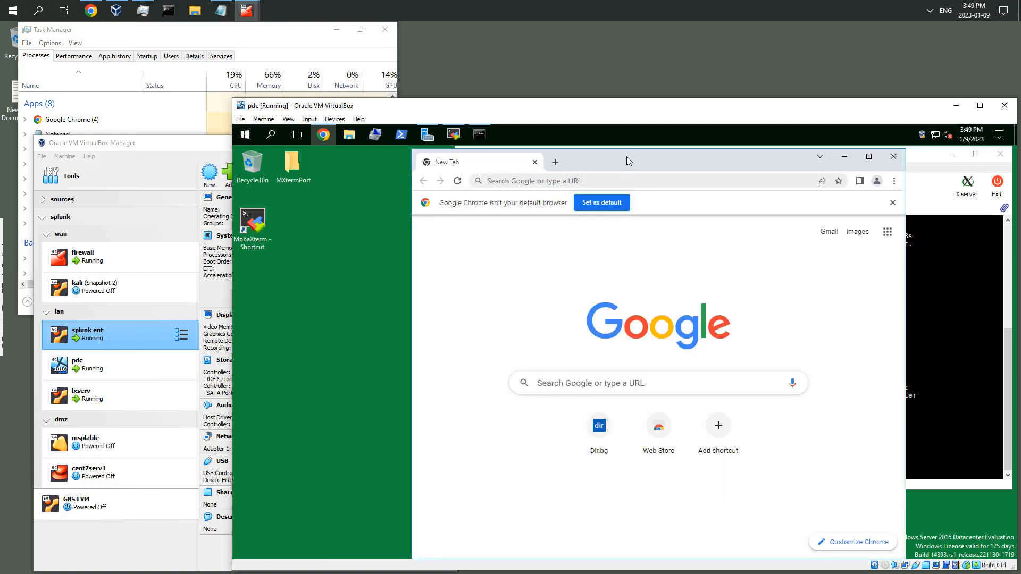
{"action": "left_click_drag", "start_coordinate": [622, 158], "coordinate": [499, 156]}
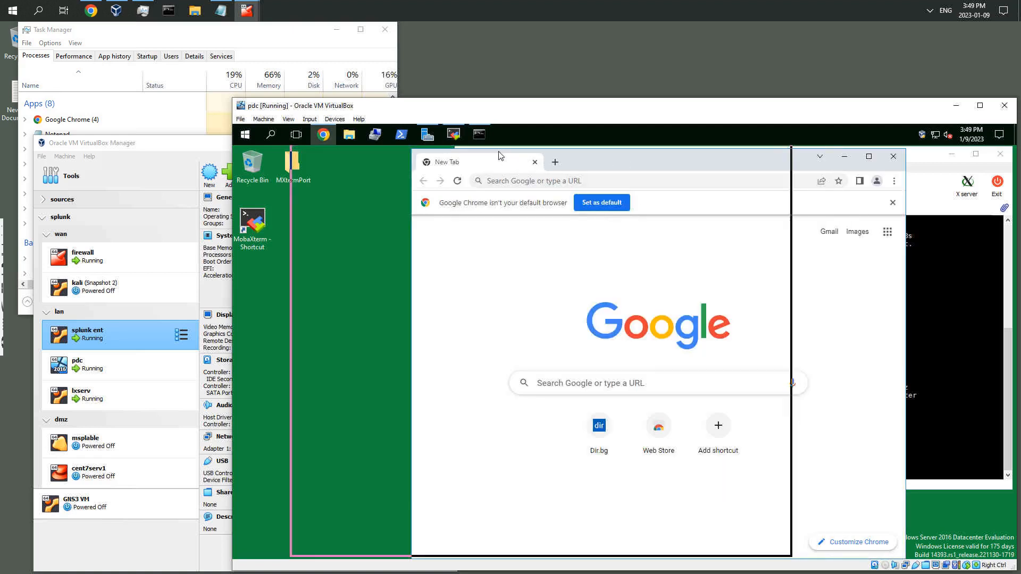
{"action": "left_click", "coordinate": [844, 157]}
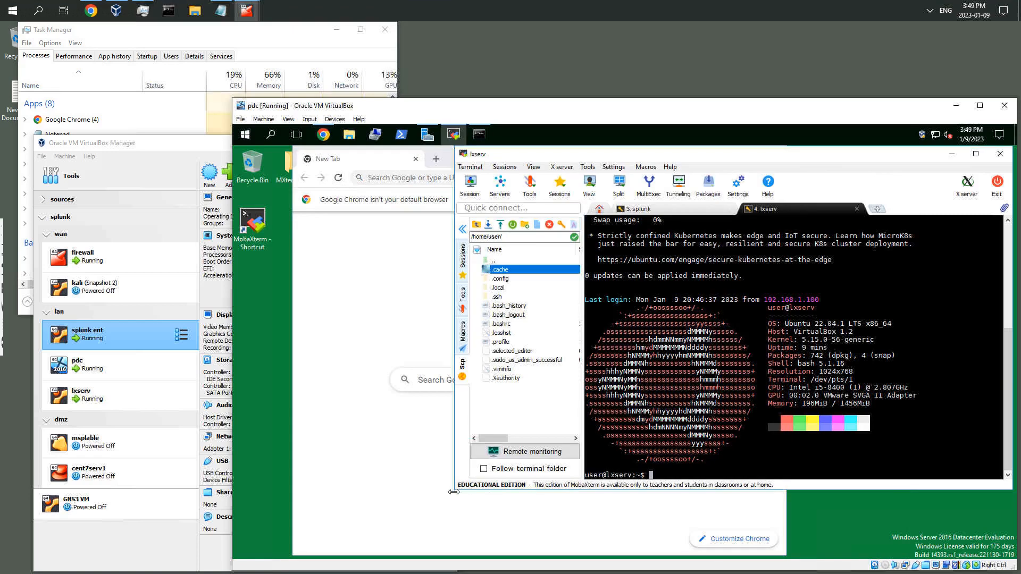
{"action": "left_click_drag", "start_coordinate": [454, 492], "coordinate": [404, 531]}
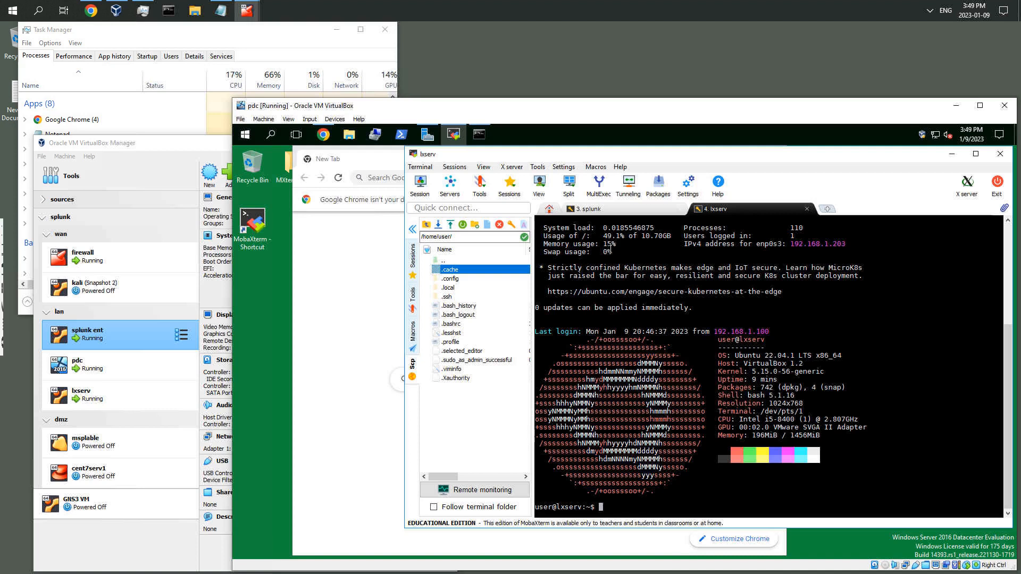
{"action": "left_click", "coordinate": [617, 209]}
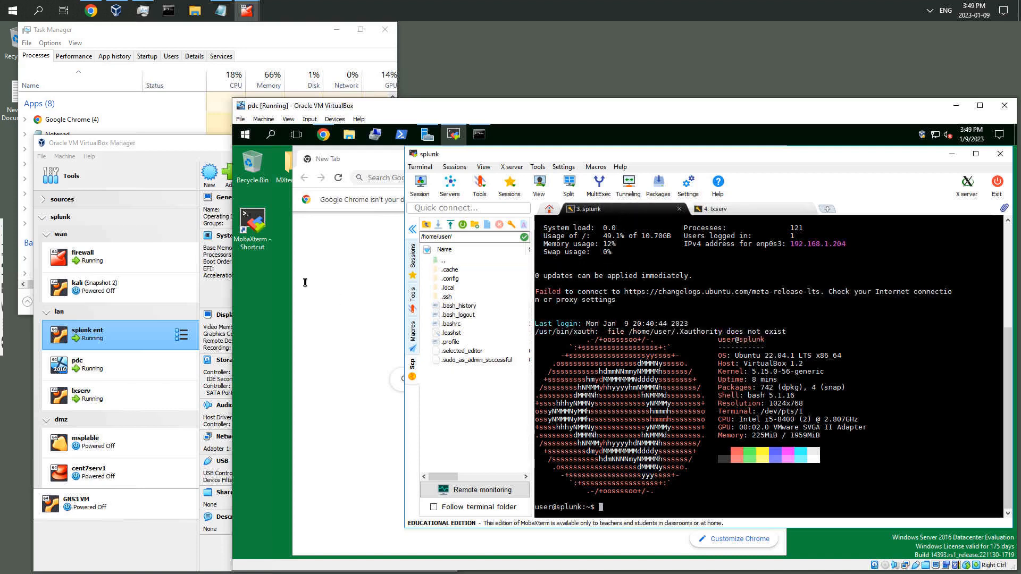
Search Google in Chrome for "download splunk enterprise"
{"action": "left_click", "coordinate": [348, 291]}
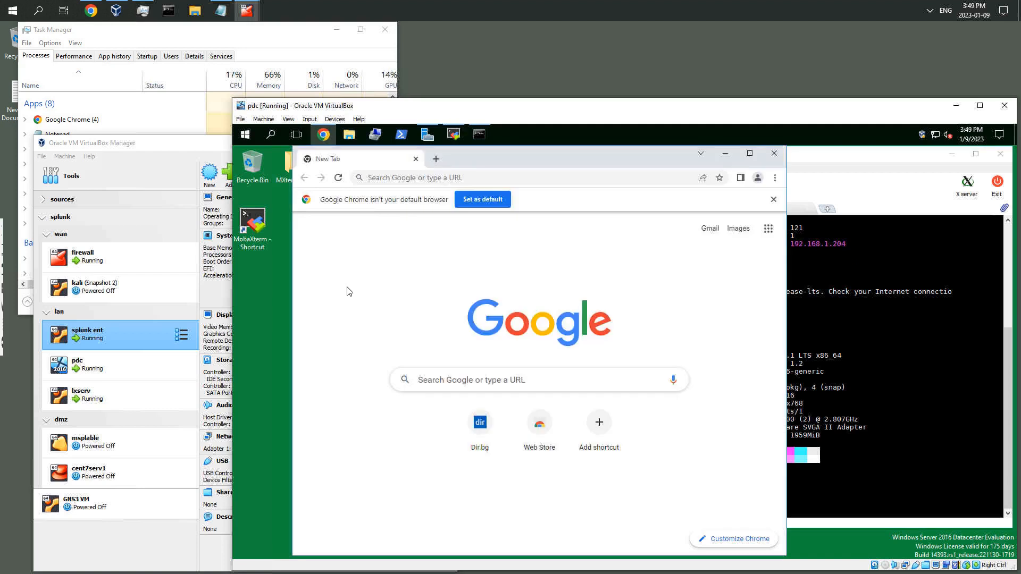
{"action": "left_click", "coordinate": [462, 178]}
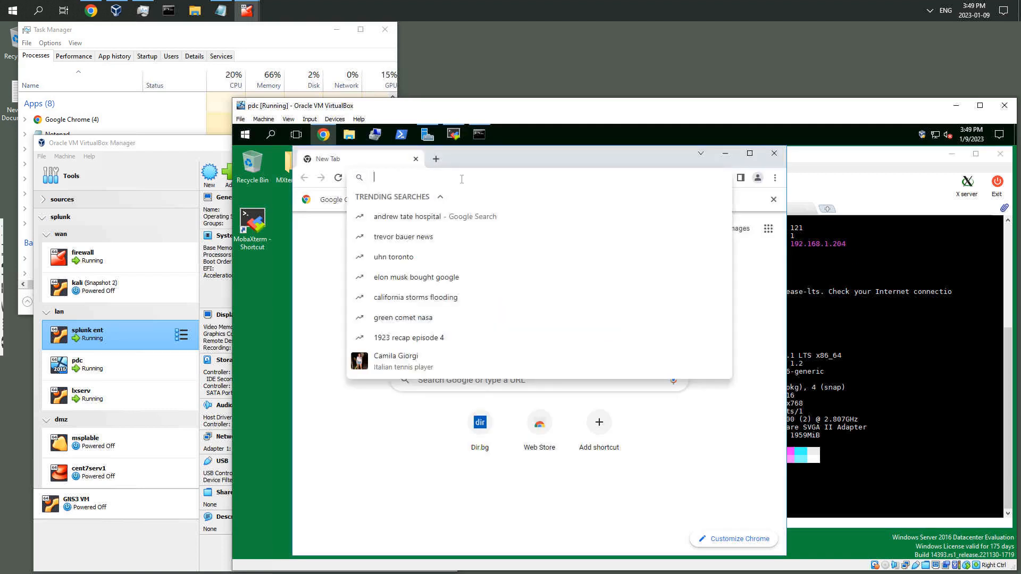
{"action": "type", "text": "down"}
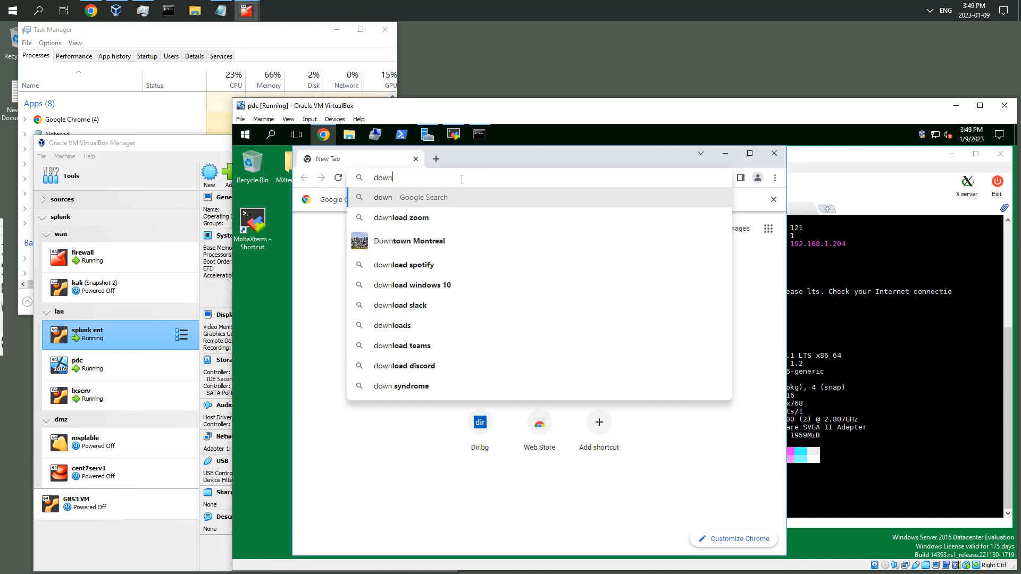
{"action": "type", "text": "load sp"}
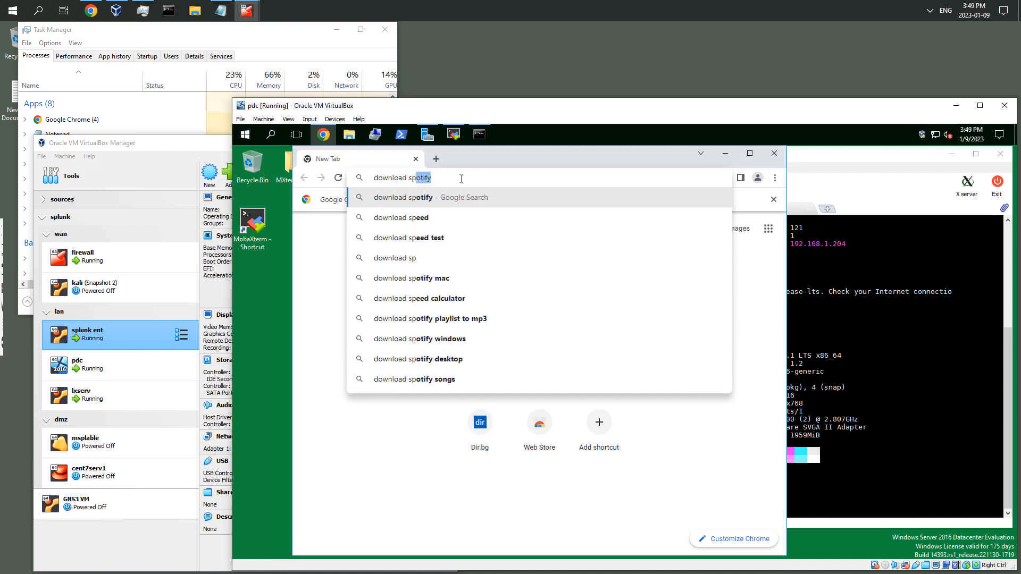
{"action": "type", "text": "lunk en"}
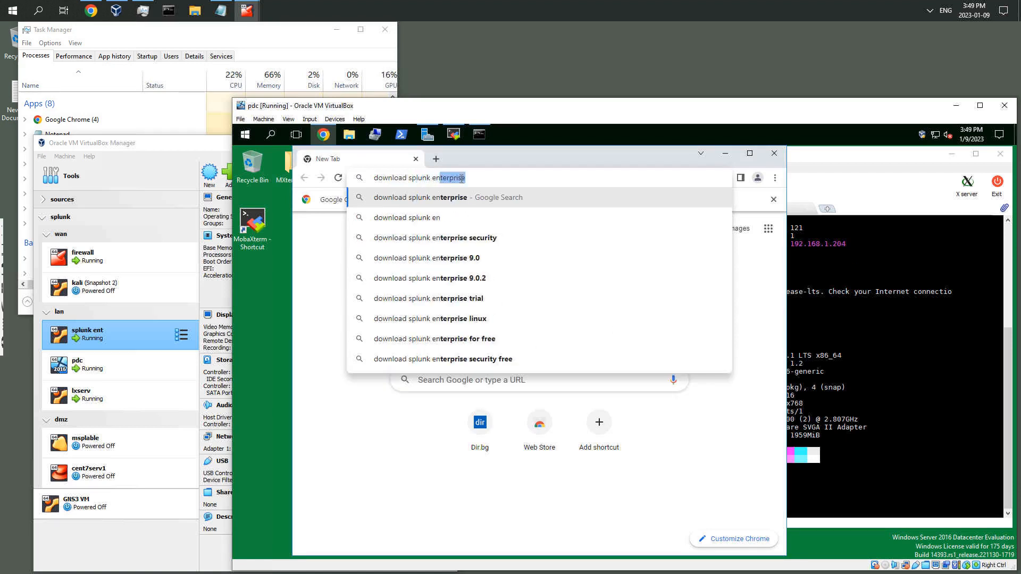
{"action": "type", "text": "terprise"}
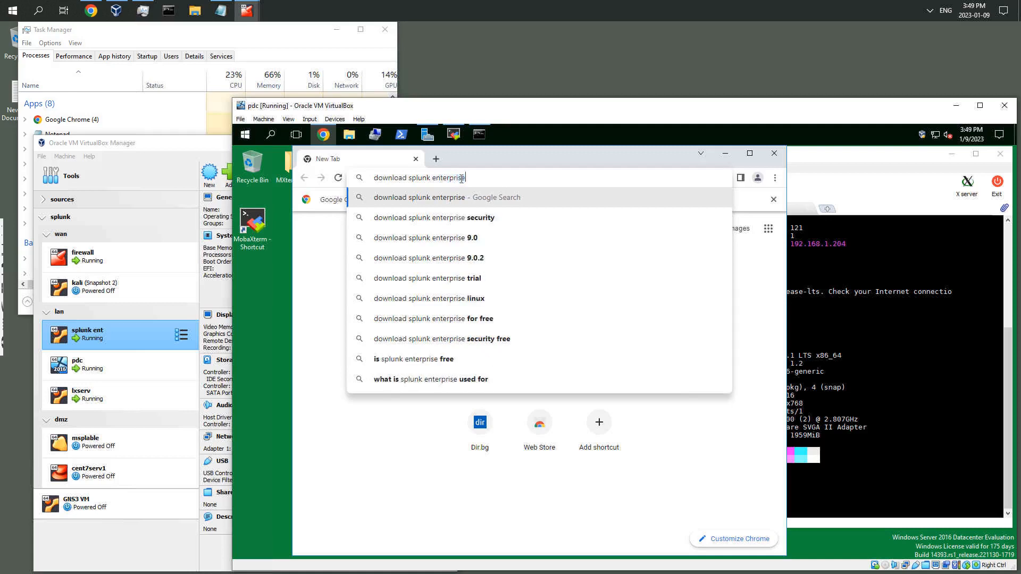
{"action": "key", "text": "Return"}
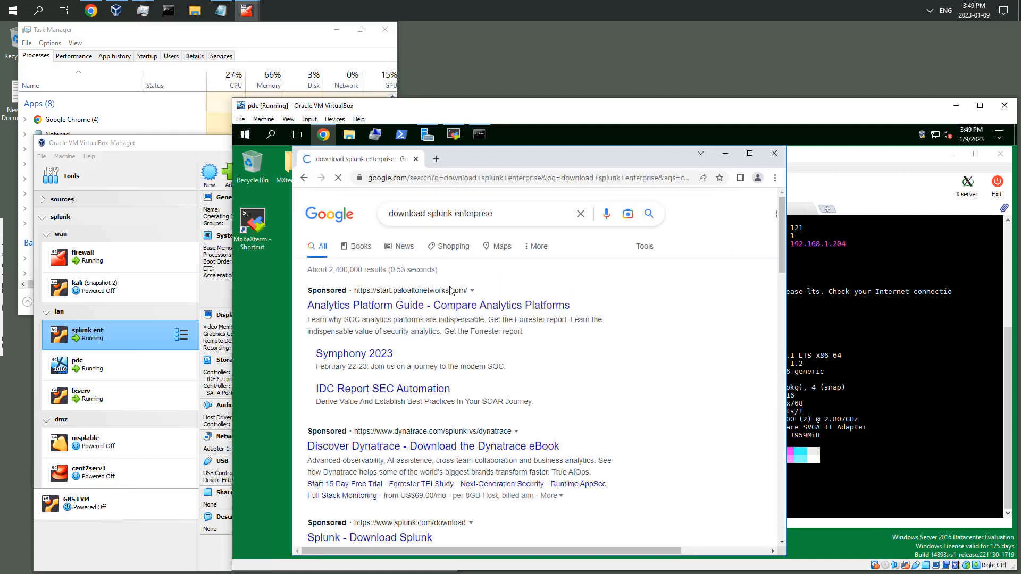
Open the Splunk Enterprise Free Trial result from the search page
{"action": "scroll", "coordinate": [449, 305], "scroll_direction": "down", "scroll_amount": 1}
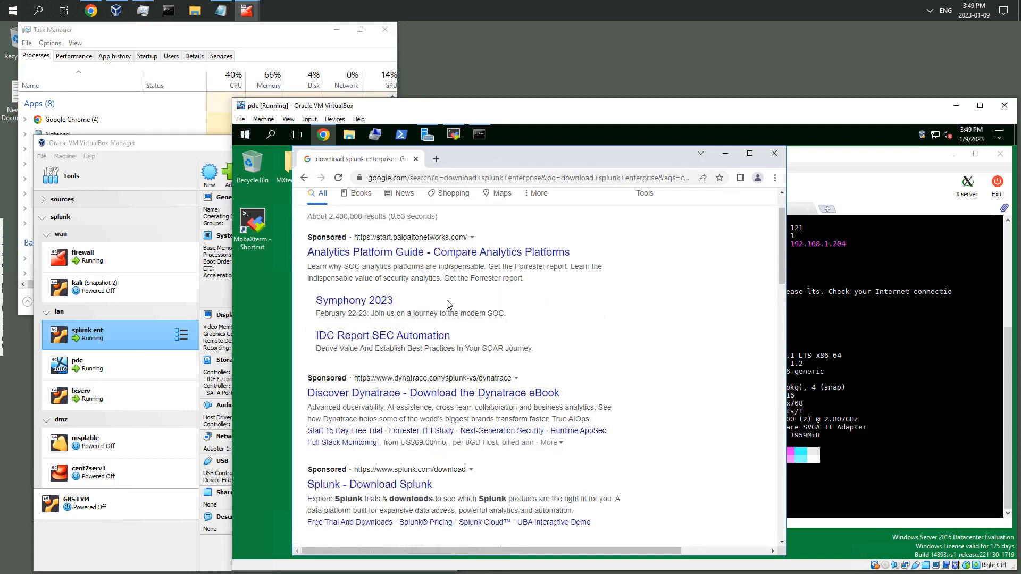
{"action": "scroll", "coordinate": [449, 304], "scroll_direction": "down", "scroll_amount": 2}
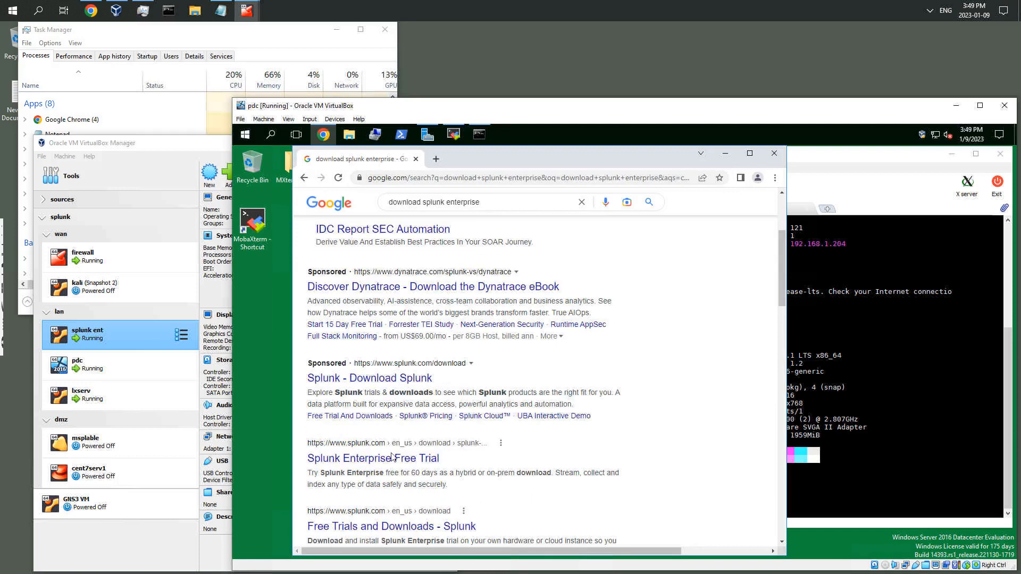
{"action": "left_click", "coordinate": [386, 459]}
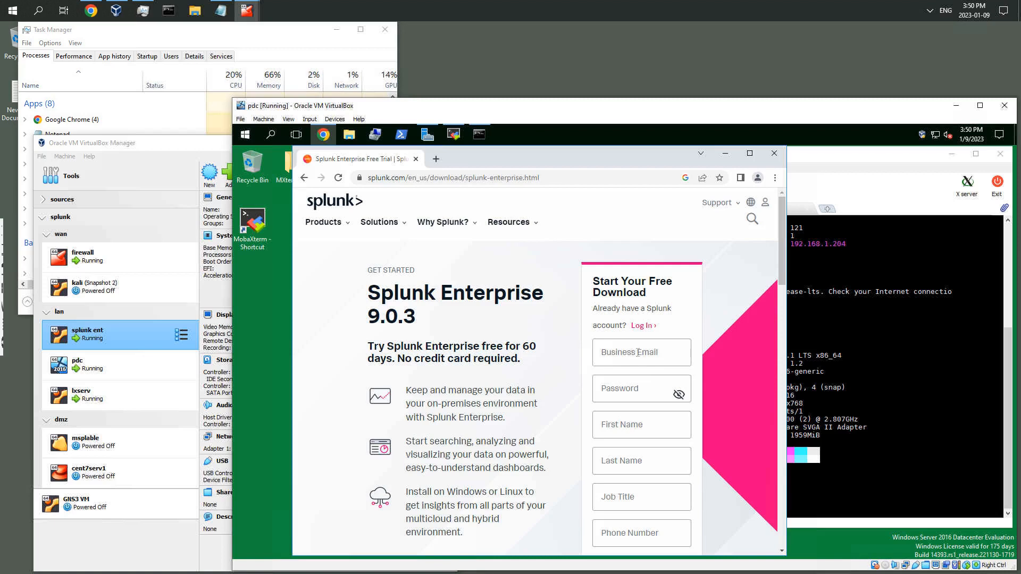
Examine the Splunk Enterprise free download sign-up form and its required fields
{"action": "scroll", "coordinate": [635, 363], "scroll_direction": "down", "scroll_amount": 1}
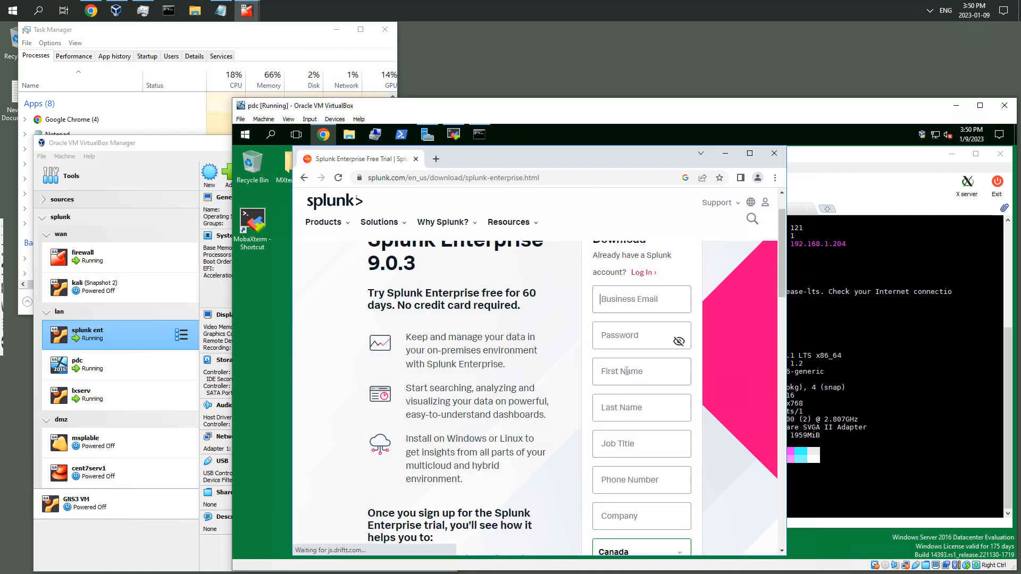
{"action": "left_click", "coordinate": [613, 337]}
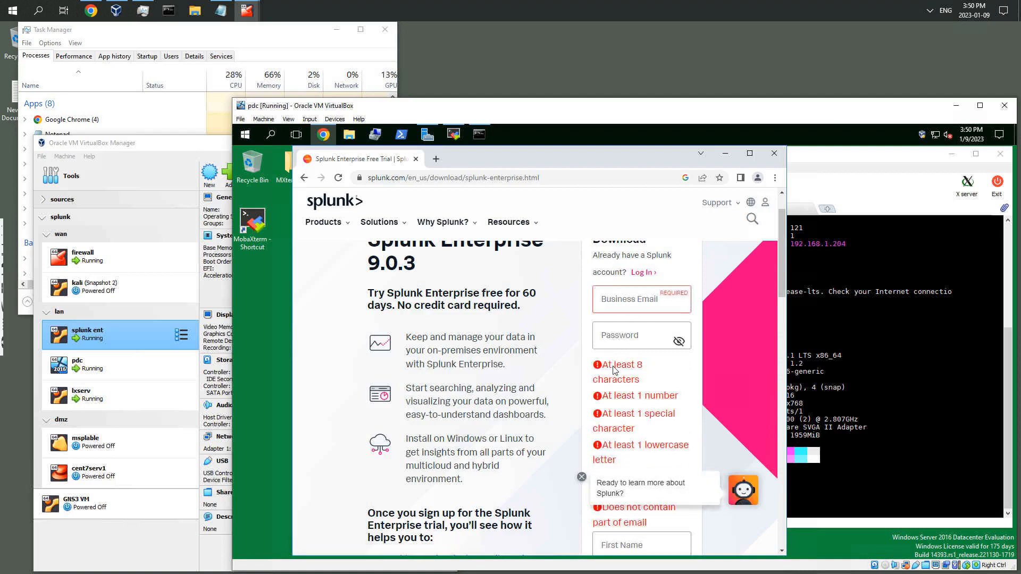
{"action": "left_click", "coordinate": [572, 314]}
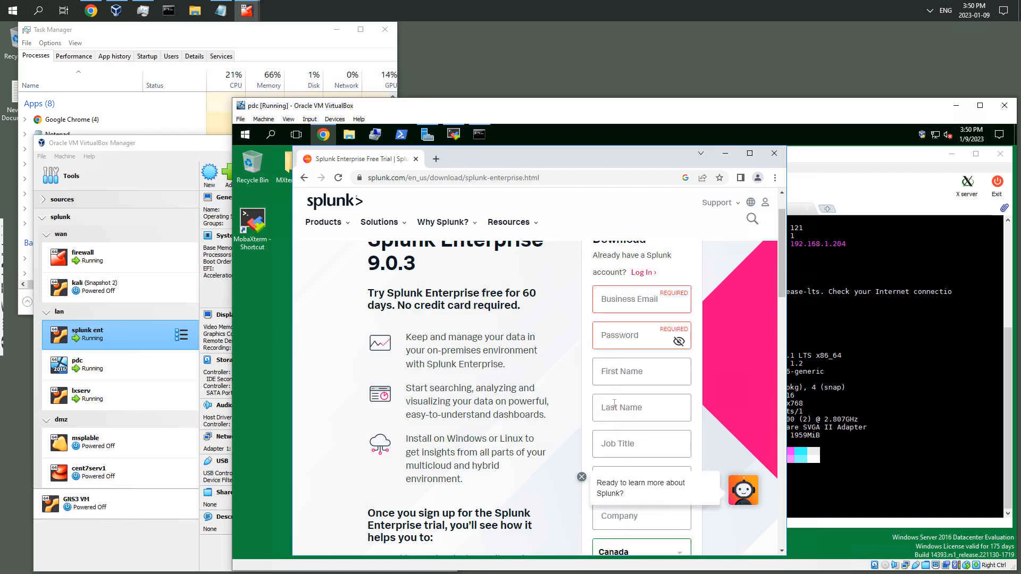
{"action": "scroll", "coordinate": [617, 410], "scroll_direction": "down", "scroll_amount": 3}
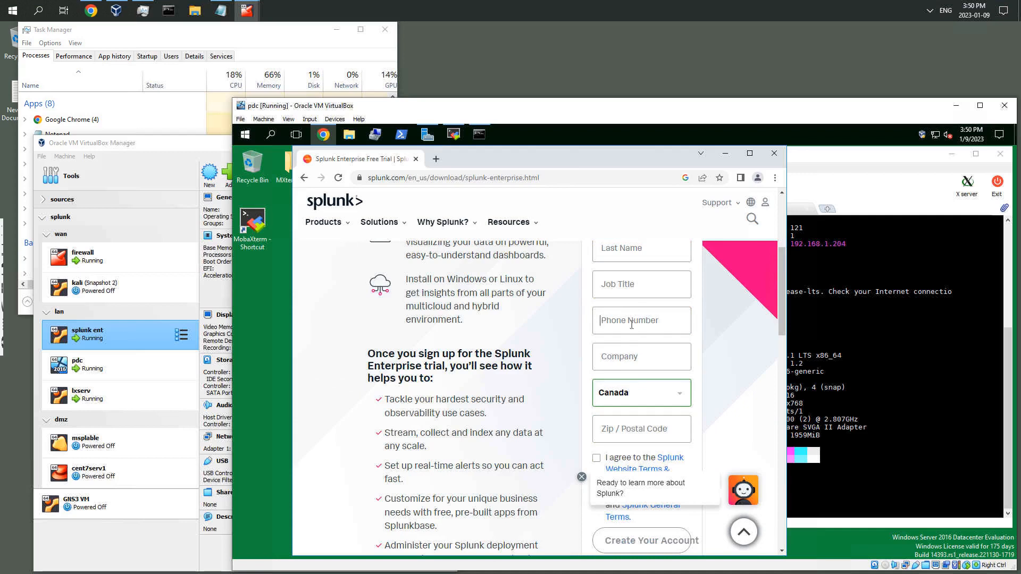
{"action": "left_click", "coordinate": [665, 426]}
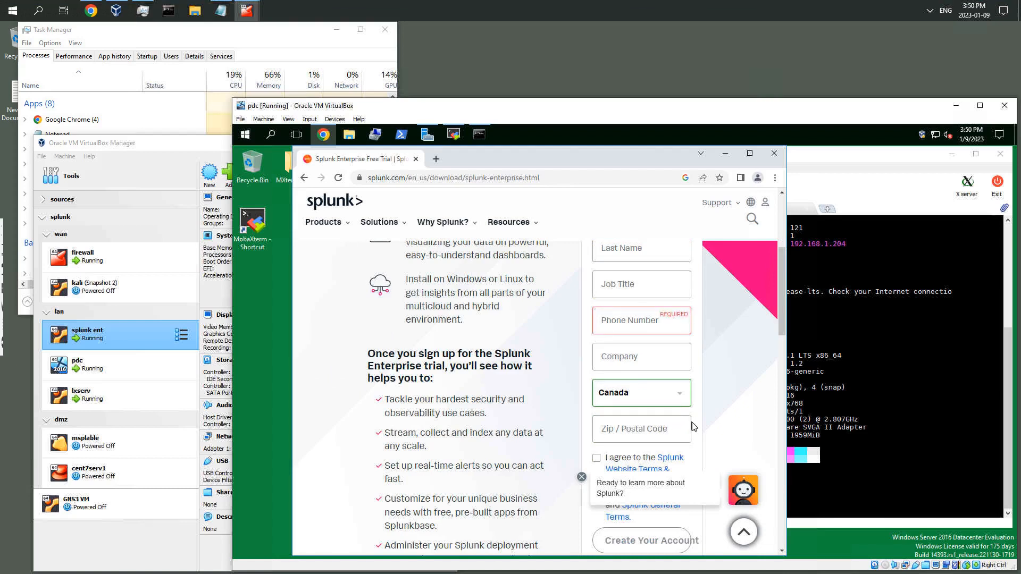
{"action": "scroll", "coordinate": [739, 399], "scroll_direction": "down", "scroll_amount": 4}
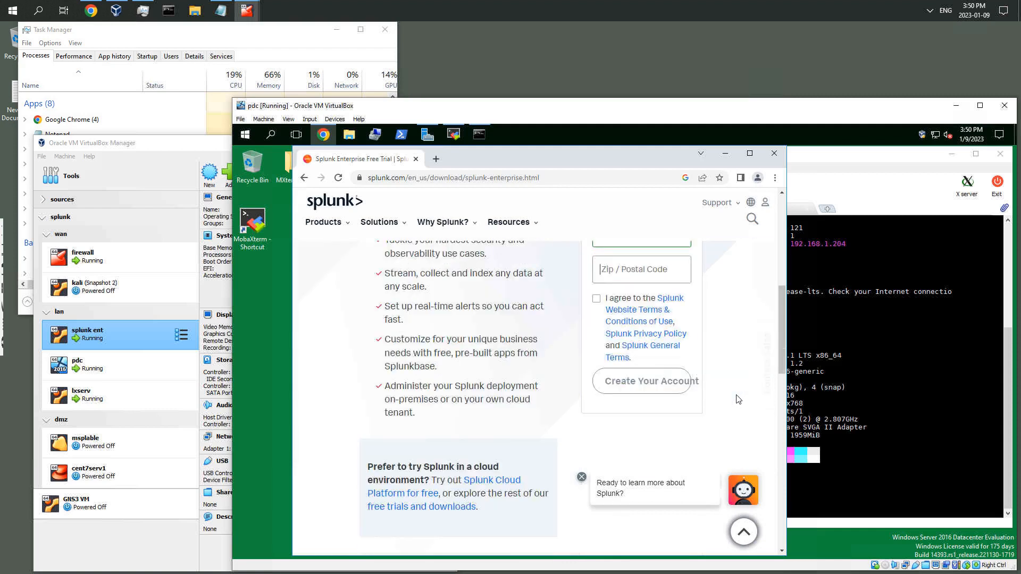
{"action": "scroll", "coordinate": [739, 399], "scroll_direction": "up", "scroll_amount": 3}
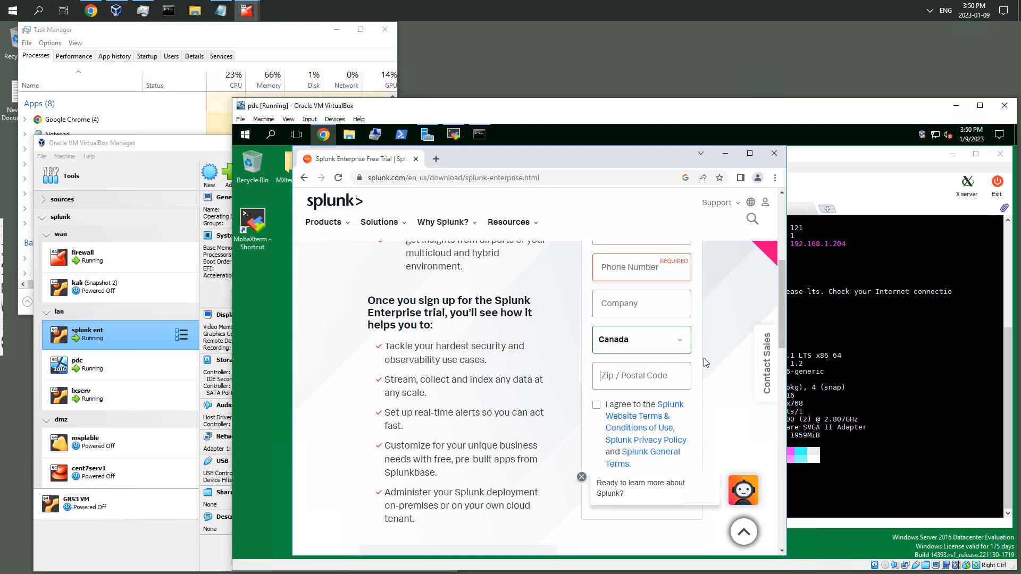
{"action": "scroll", "coordinate": [704, 359], "scroll_direction": "up", "scroll_amount": 5}
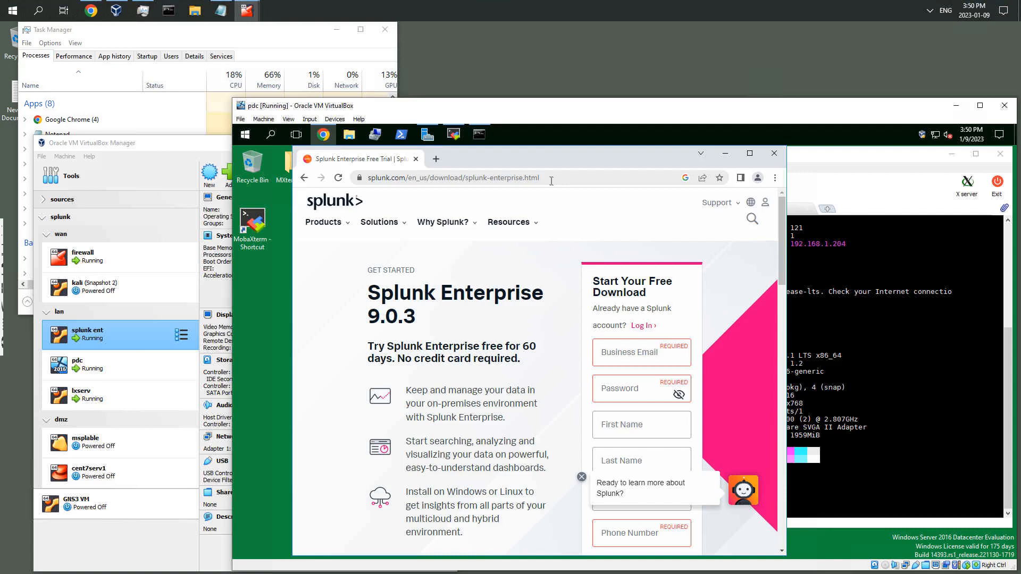
Go to the Splunk account login and fill in the account's e-mail address
{"action": "left_click", "coordinate": [641, 326]}
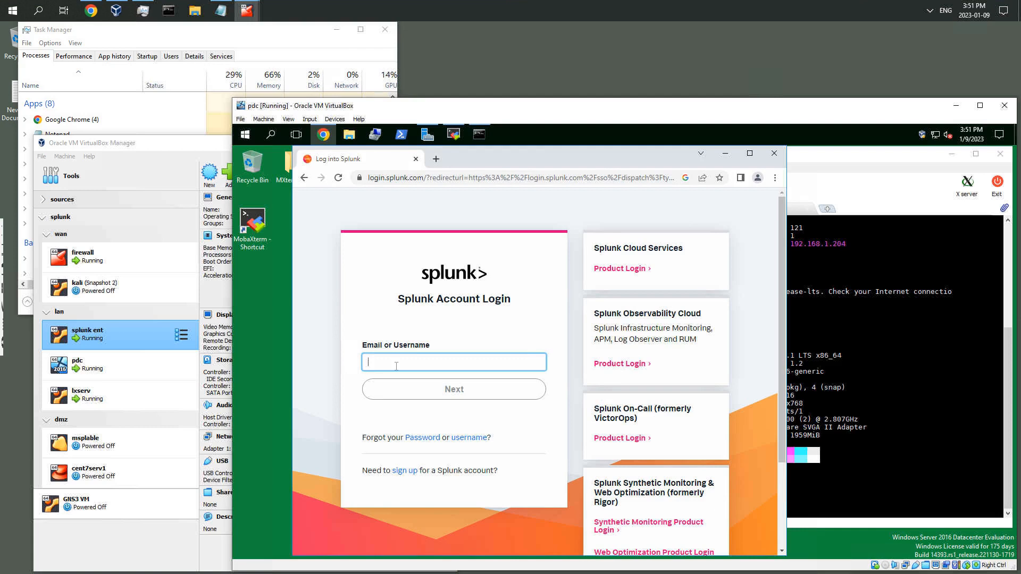
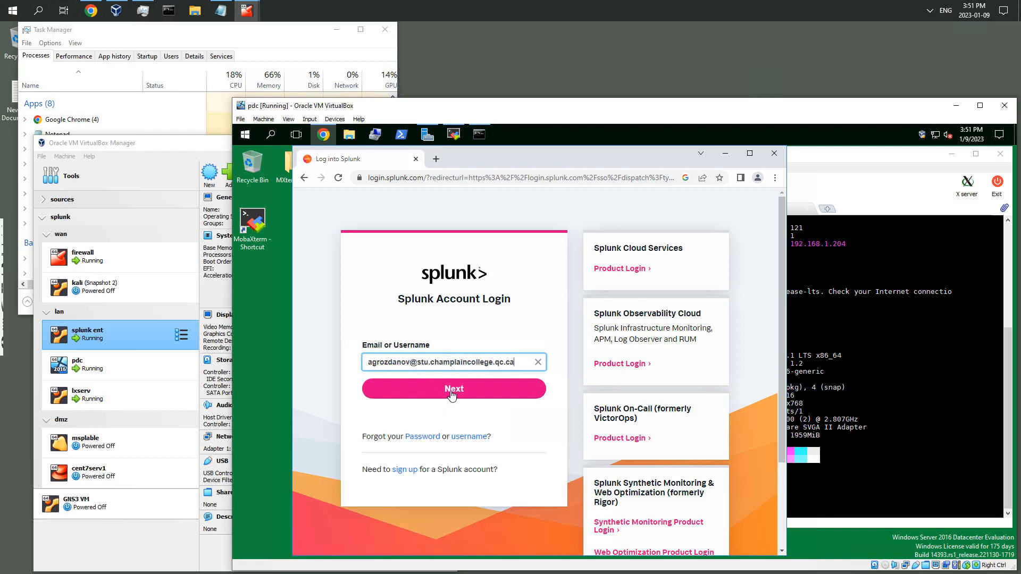
Continue past the e-mail, enter the account password to log in to Splunk, and decline saving the password
{"action": "left_click", "coordinate": [452, 395]}
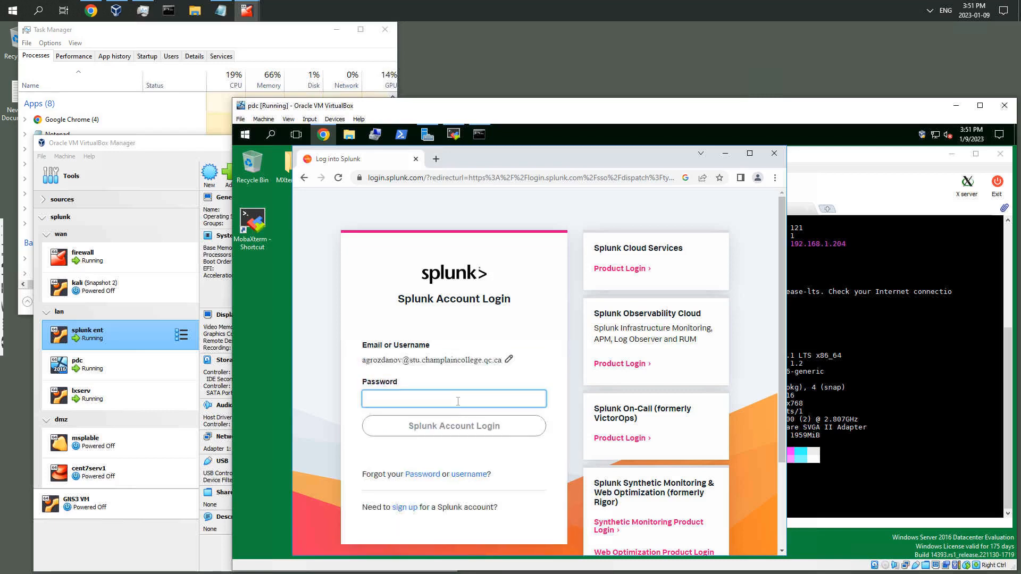
{"action": "type", "text": "•••••"}
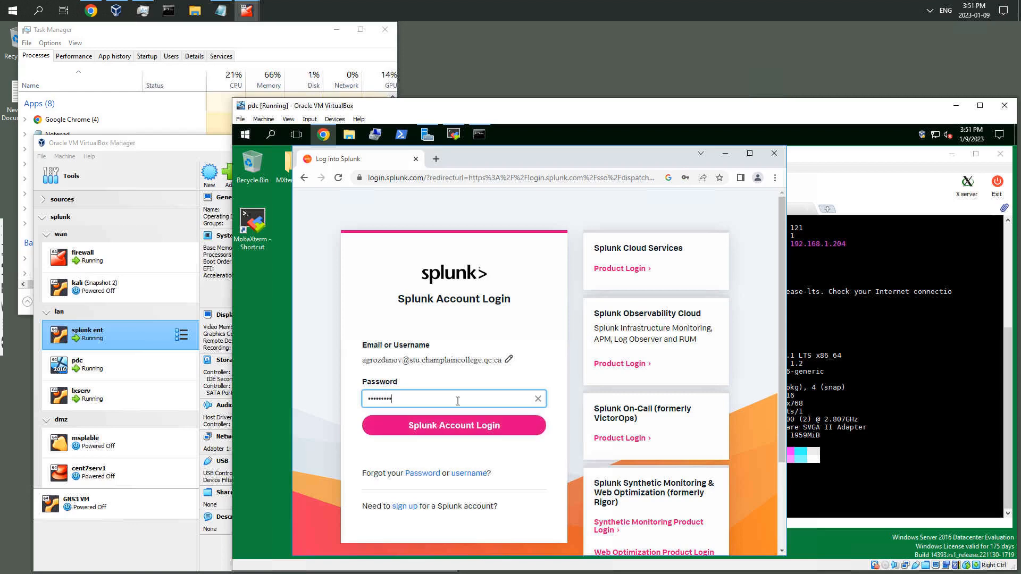
{"action": "left_click", "coordinate": [450, 429]}
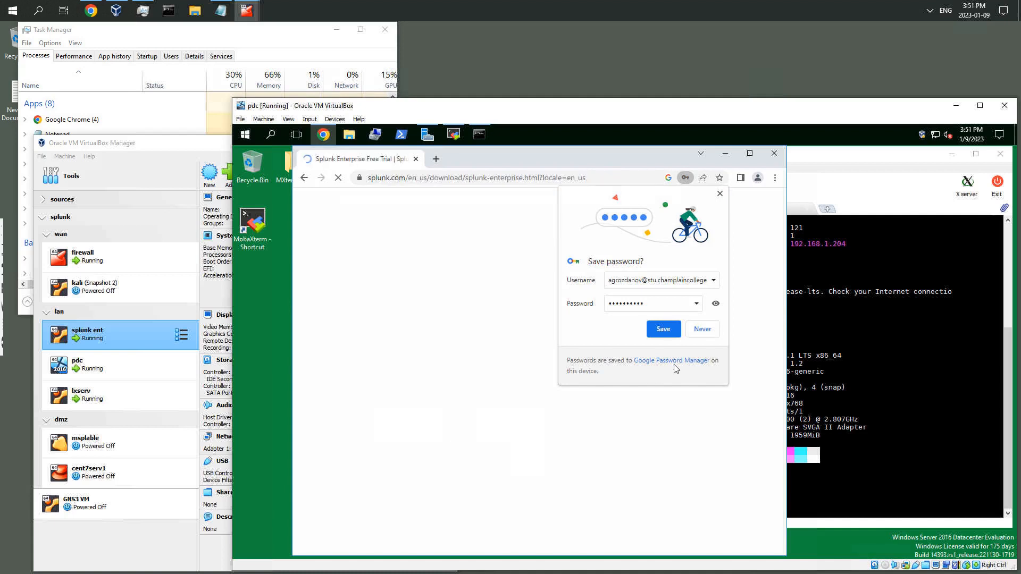
{"action": "left_click", "coordinate": [703, 330]}
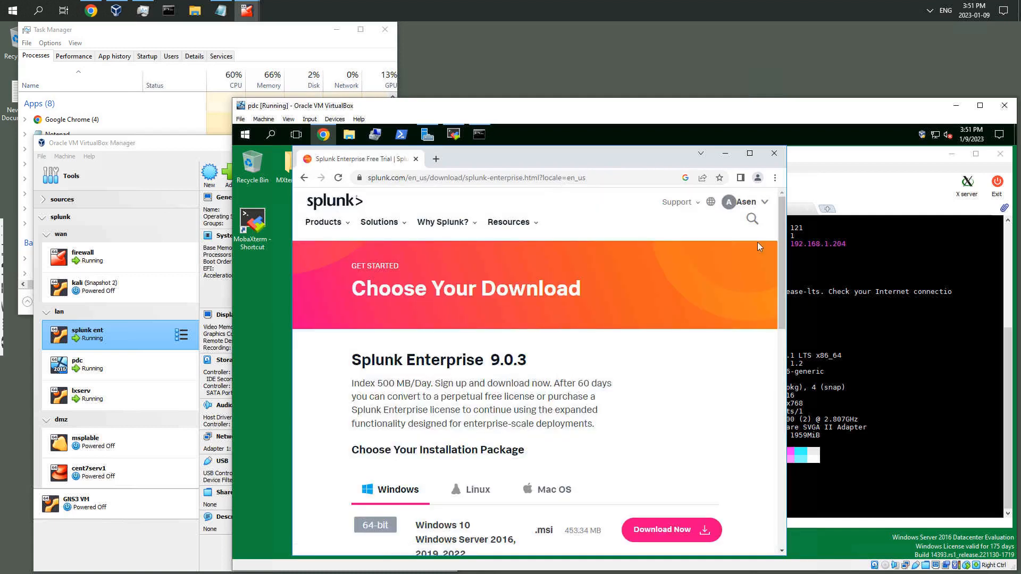
Widen the browser window and open the Free Trials & Downloads footer link in a new tab
{"action": "left_click_drag", "start_coordinate": [788, 223], "coordinate": [836, 225]}
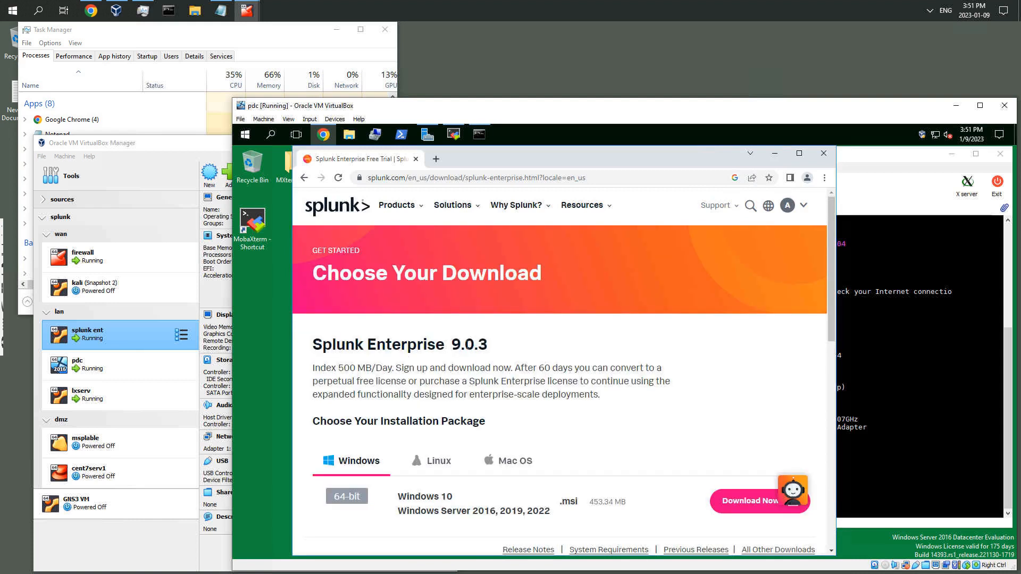
{"action": "scroll", "coordinate": [477, 345], "scroll_direction": "down", "scroll_amount": 1}
{"action": "scroll", "coordinate": [477, 346], "scroll_direction": "down", "scroll_amount": 1}
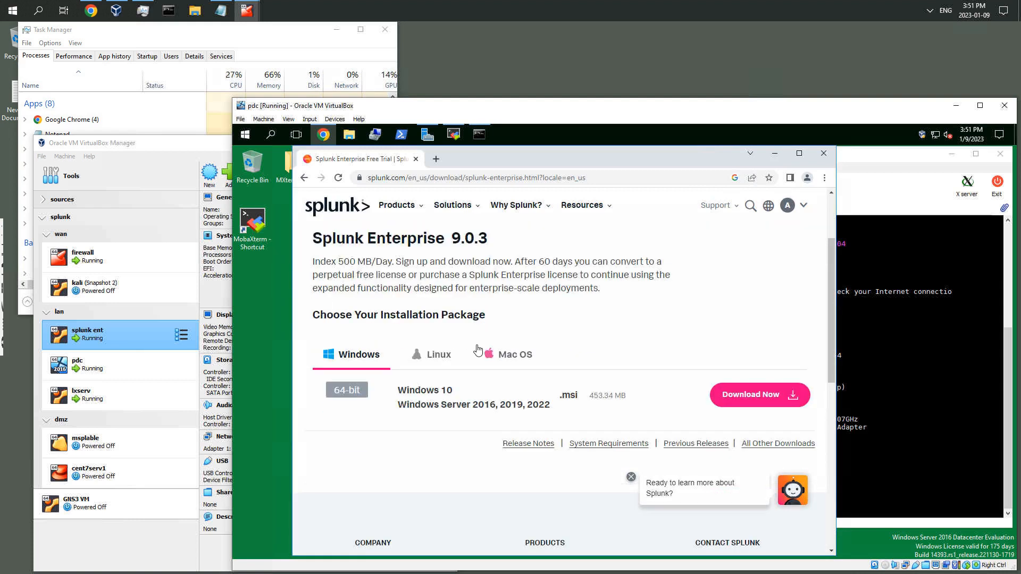
{"action": "scroll", "coordinate": [475, 354], "scroll_direction": "down", "scroll_amount": 2}
{"action": "scroll", "coordinate": [475, 356], "scroll_direction": "down", "scroll_amount": 2}
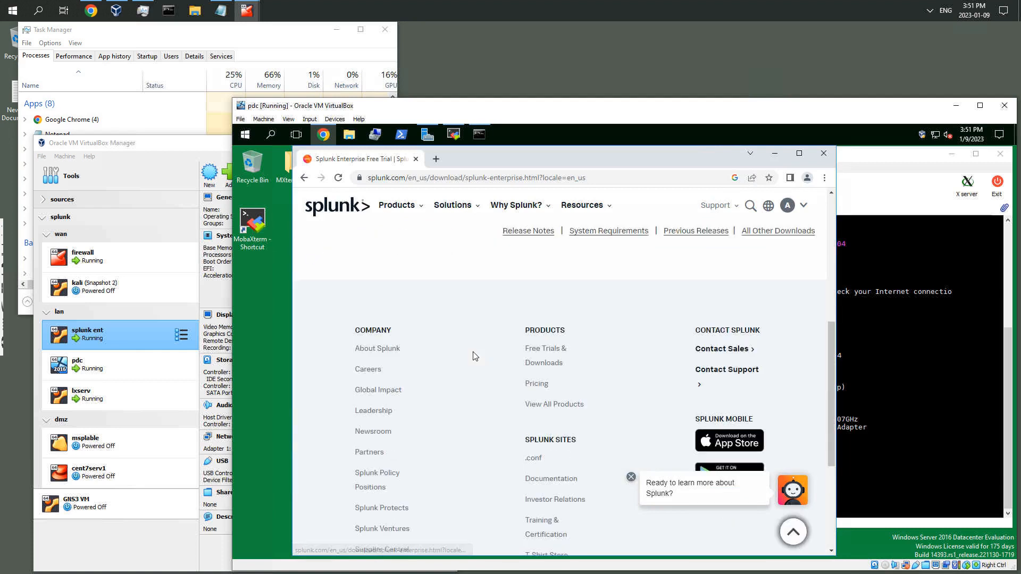
{"action": "right_click", "coordinate": [556, 353]}
{"action": "left_click", "coordinate": [560, 355]}
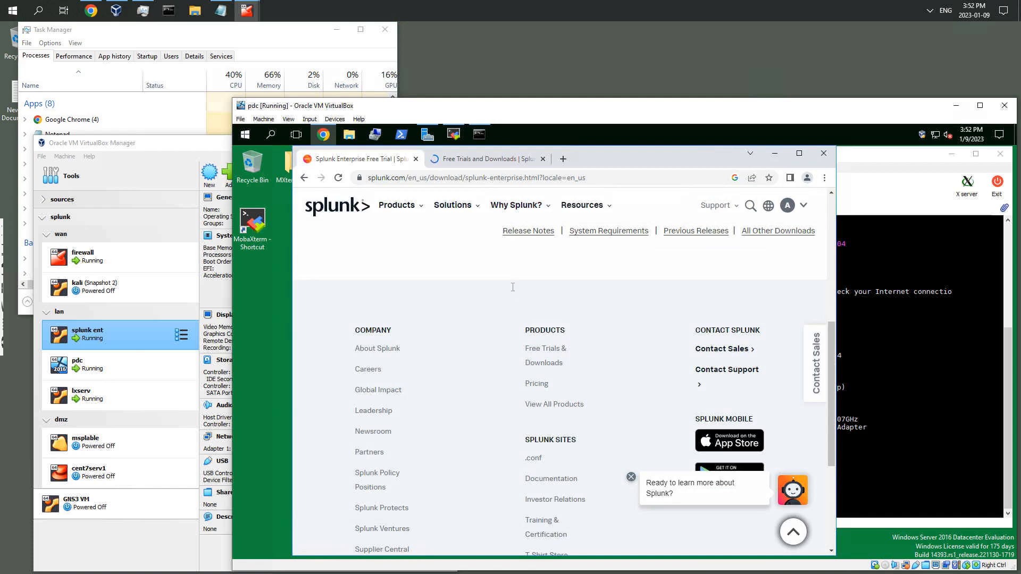
Compare the Splunk Enterprise download page with the products offered on the Free Trials and Downloads page
{"action": "key", "text": "ctrl+Tab"}
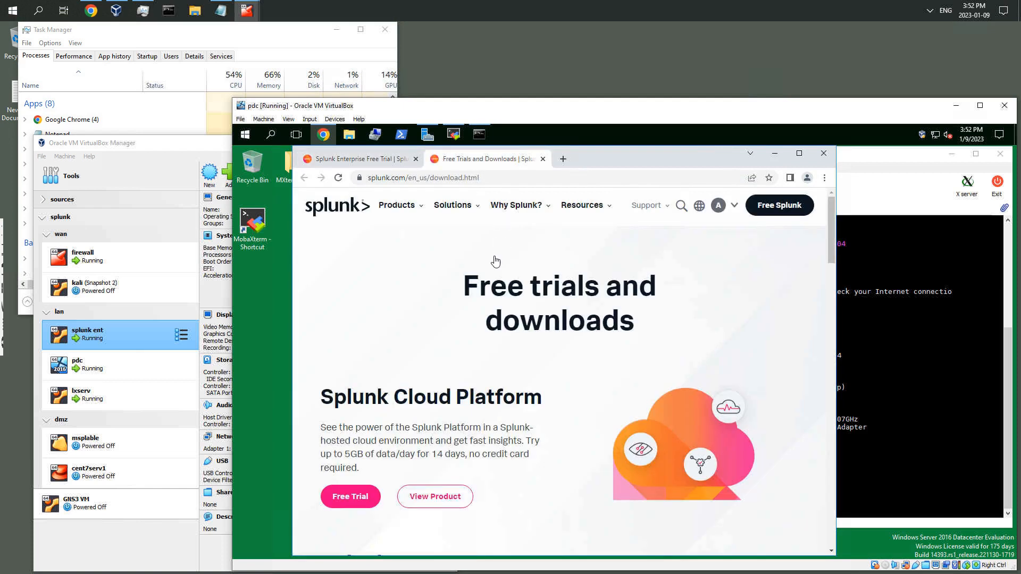
{"action": "scroll", "coordinate": [449, 299], "scroll_direction": "down", "scroll_amount": 2}
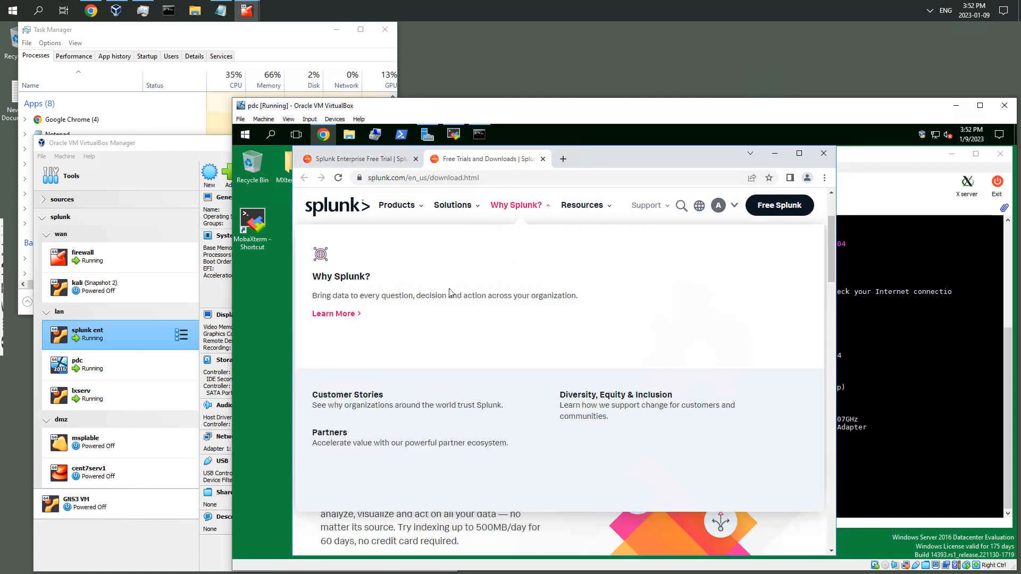
{"action": "scroll", "coordinate": [450, 289], "scroll_direction": "up", "scroll_amount": 2}
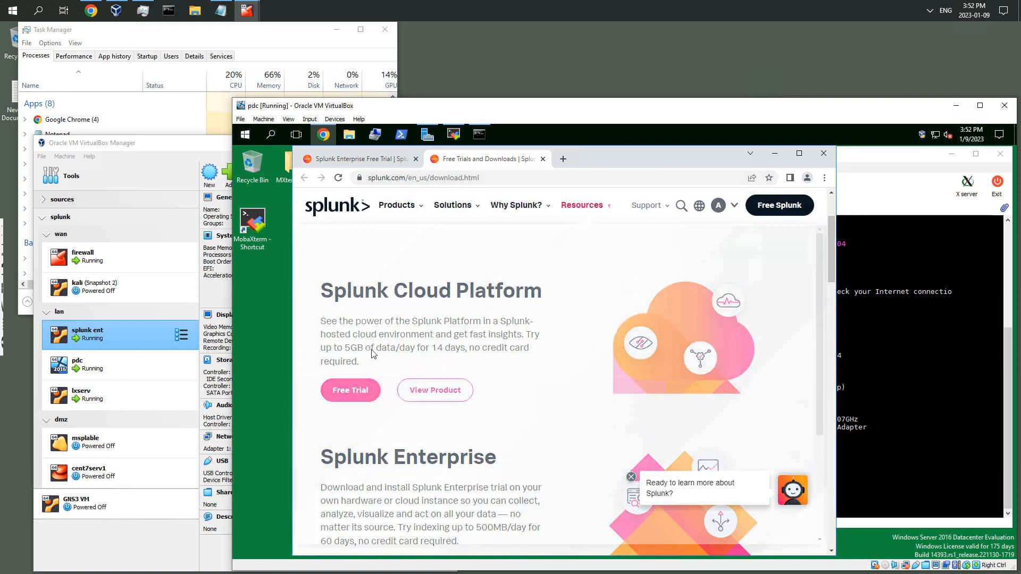
{"action": "left_click", "coordinate": [381, 161]}
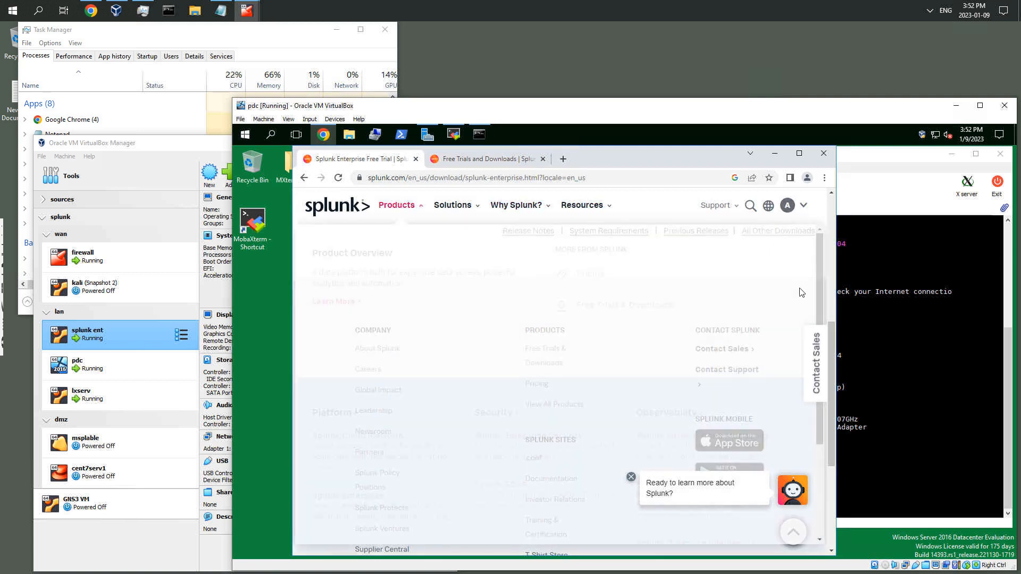
{"action": "scroll", "coordinate": [824, 326], "scroll_direction": "up", "scroll_amount": 6}
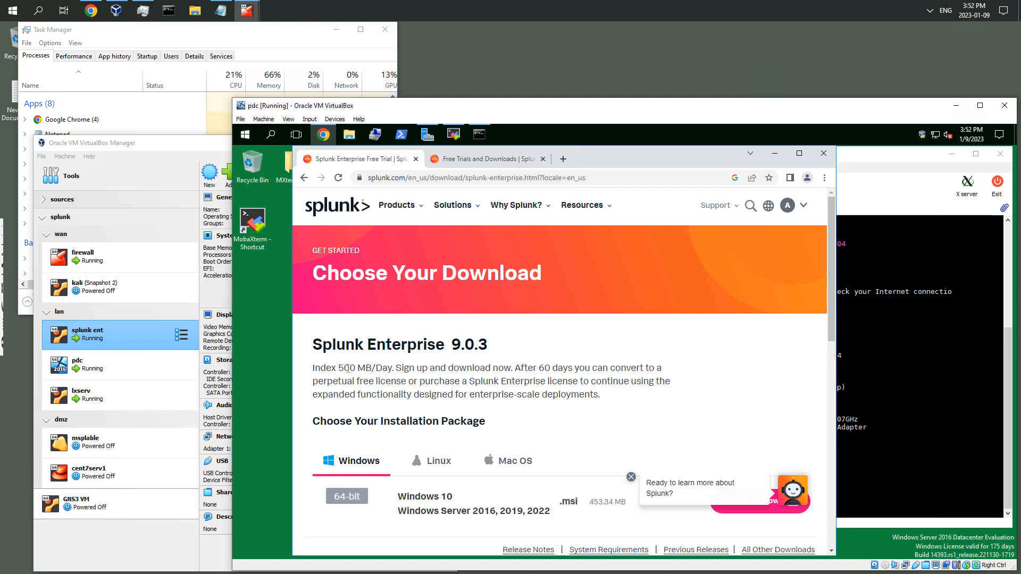
{"action": "left_click_drag", "start_coordinate": [339, 367], "coordinate": [388, 368]}
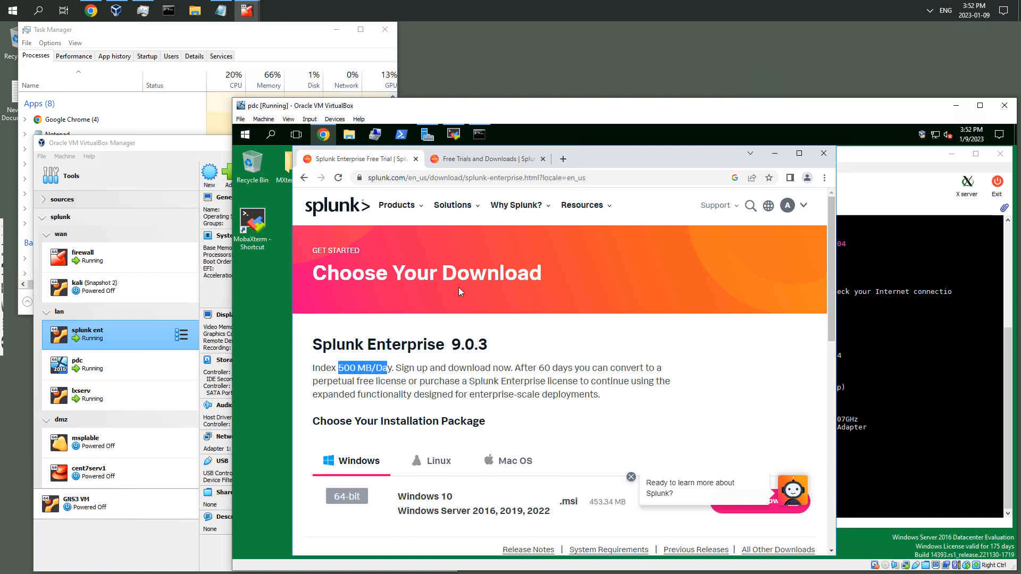
{"action": "left_click", "coordinate": [470, 159]}
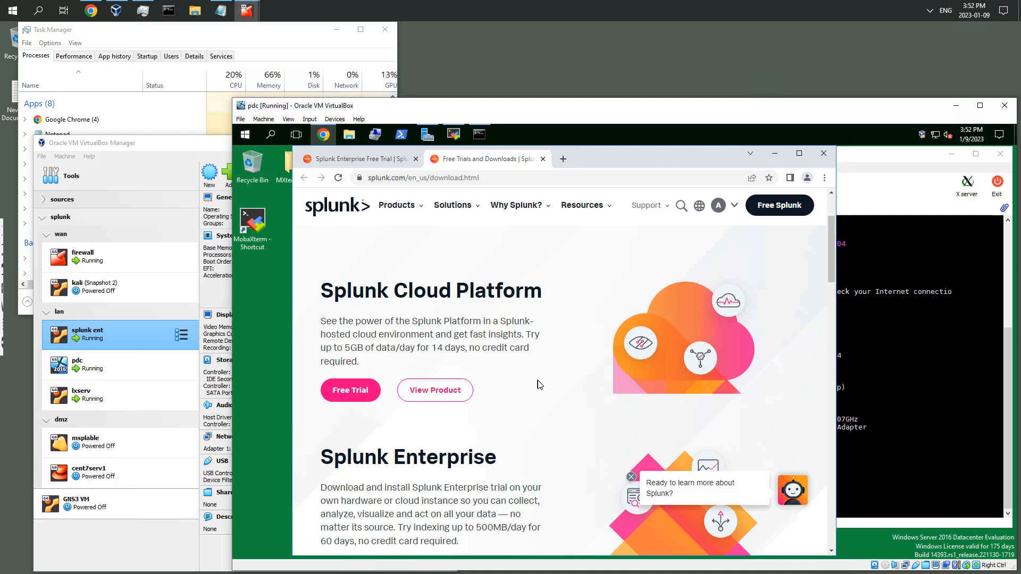
{"action": "scroll", "coordinate": [540, 385], "scroll_direction": "down", "scroll_amount": 1}
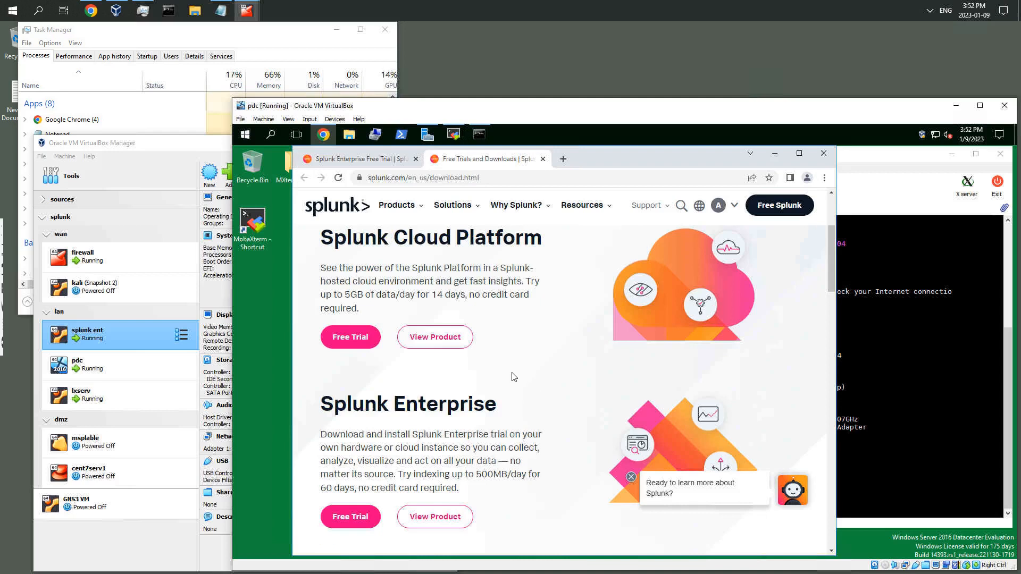
{"action": "scroll", "coordinate": [514, 377], "scroll_direction": "down", "scroll_amount": 1}
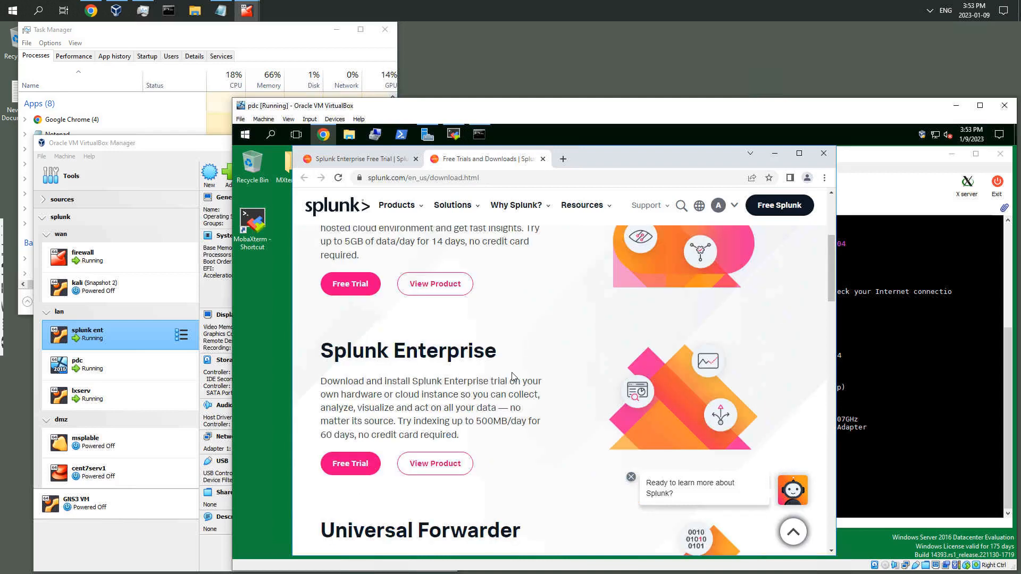
{"action": "scroll", "coordinate": [377, 354], "scroll_direction": "down", "scroll_amount": 1}
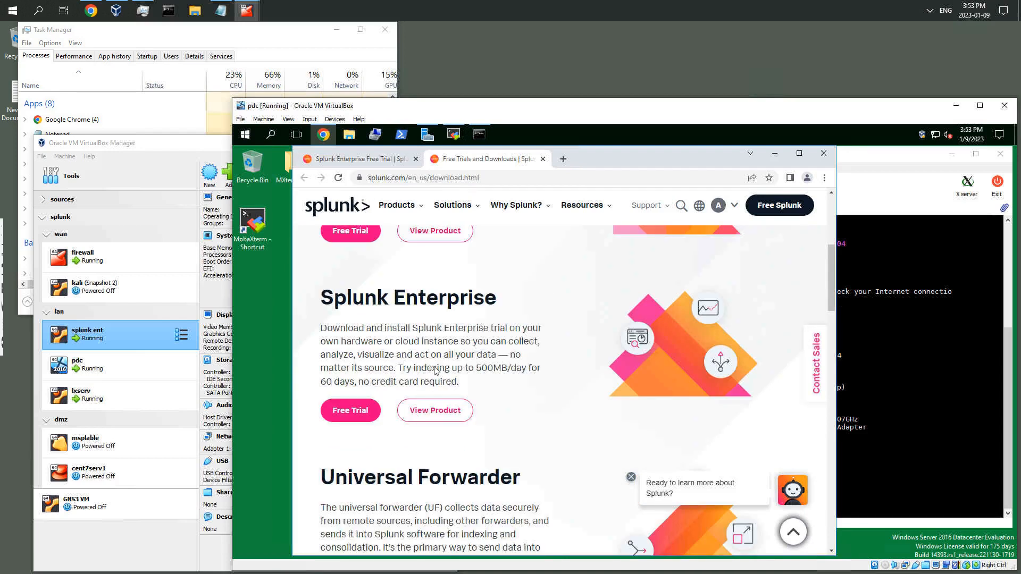
{"action": "scroll", "coordinate": [537, 373], "scroll_direction": "down", "scroll_amount": 2}
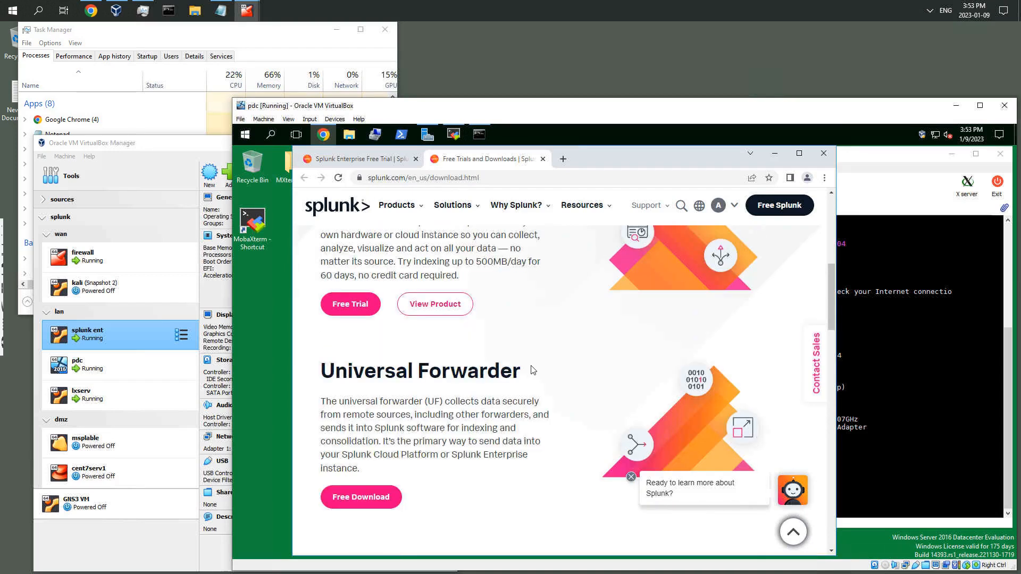
{"action": "scroll", "coordinate": [534, 371], "scroll_direction": "down", "scroll_amount": 2}
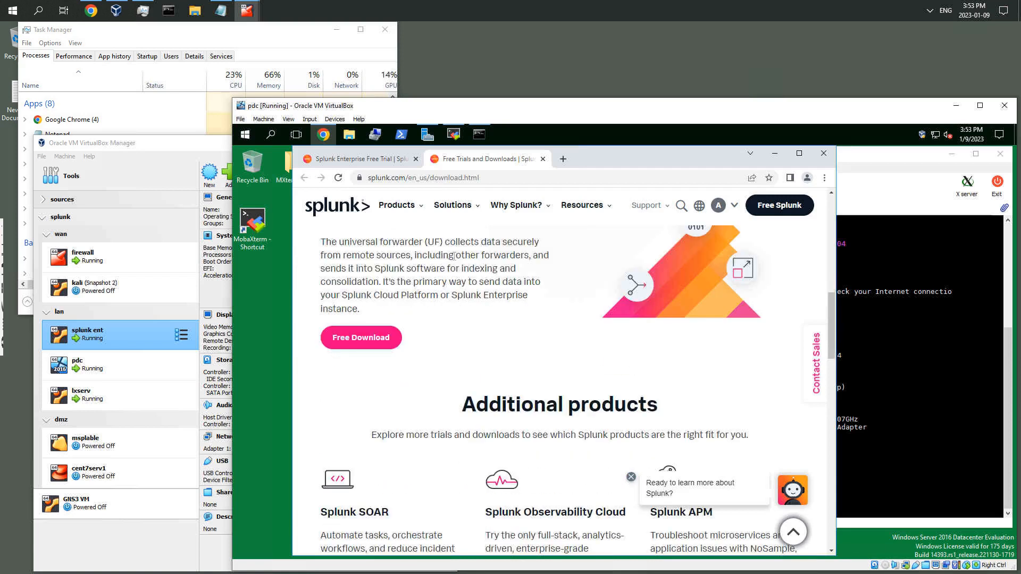
{"action": "scroll", "coordinate": [425, 287], "scroll_direction": "up", "scroll_amount": 1}
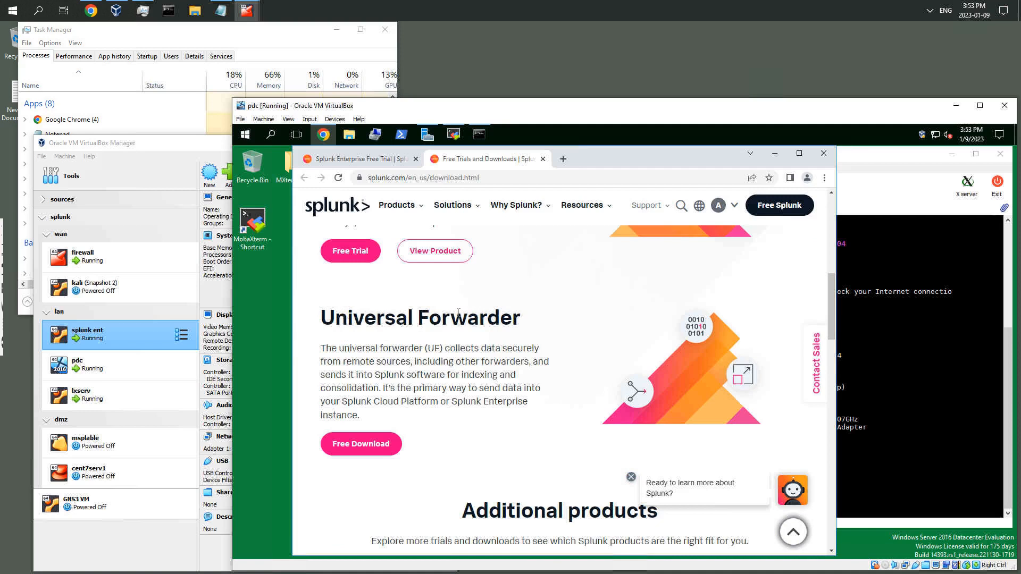
Open the Universal Forwarder free download page in the second tab
{"action": "left_click", "coordinate": [720, 210]}
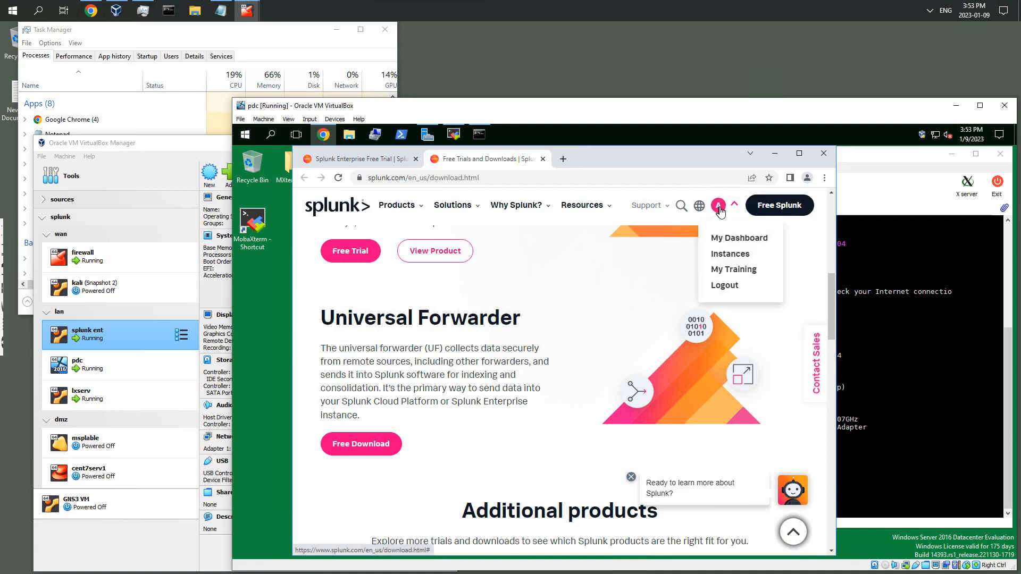
{"action": "left_click", "coordinate": [383, 444]}
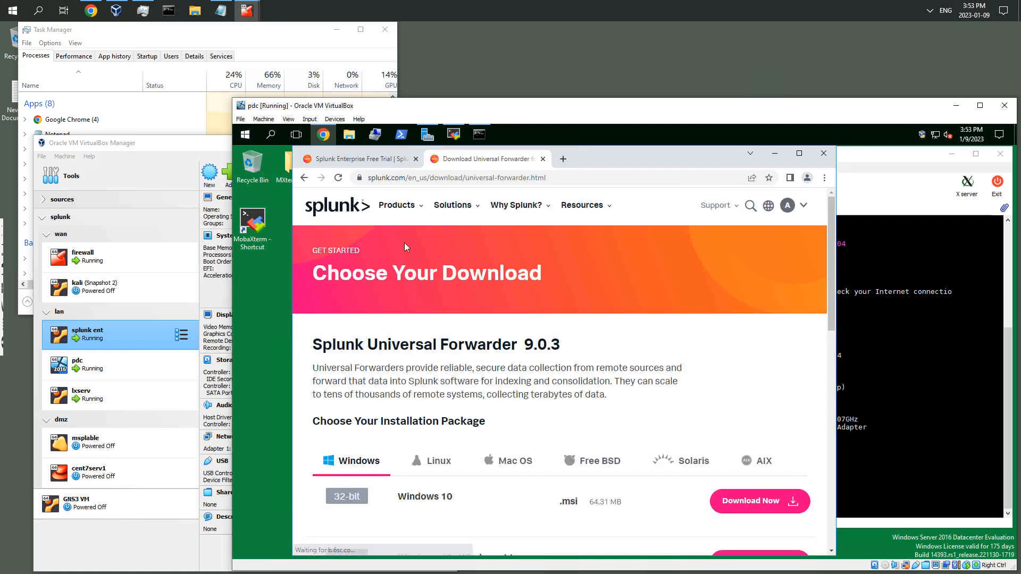
{"action": "scroll", "coordinate": [623, 298], "scroll_direction": "down", "scroll_amount": 1}
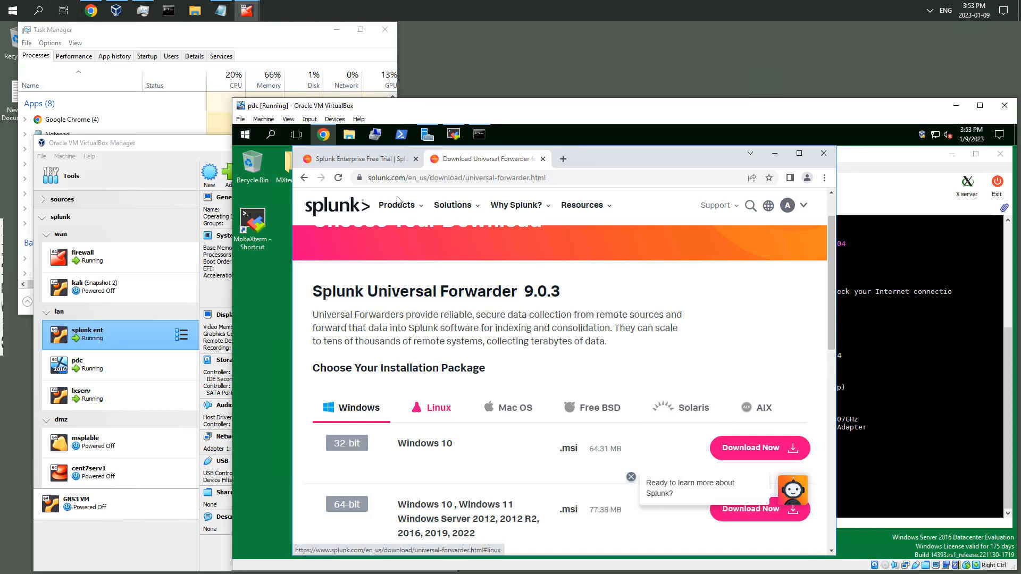
Return to the Splunk Enterprise download page and show the Linux installation packages
{"action": "left_click", "coordinate": [370, 163]}
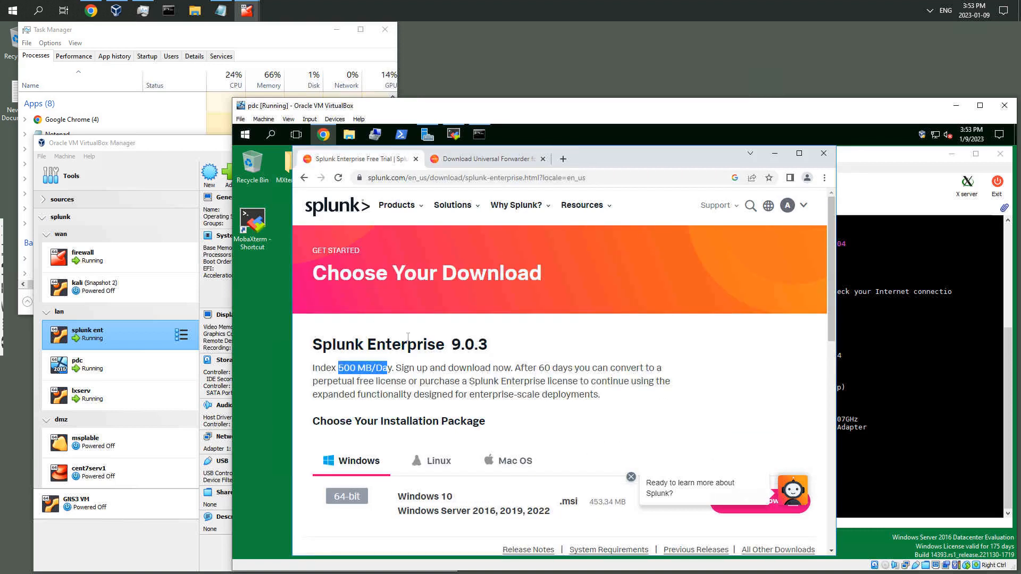
{"action": "scroll", "coordinate": [404, 336], "scroll_direction": "down", "scroll_amount": 1}
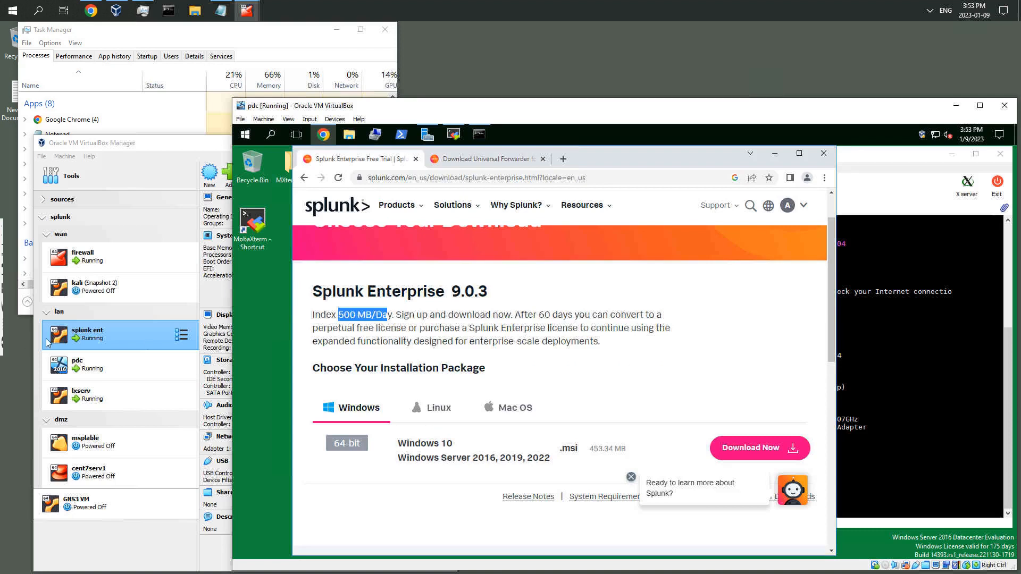
{"action": "left_click", "coordinate": [807, 207]}
{"action": "left_click", "coordinate": [864, 194]}
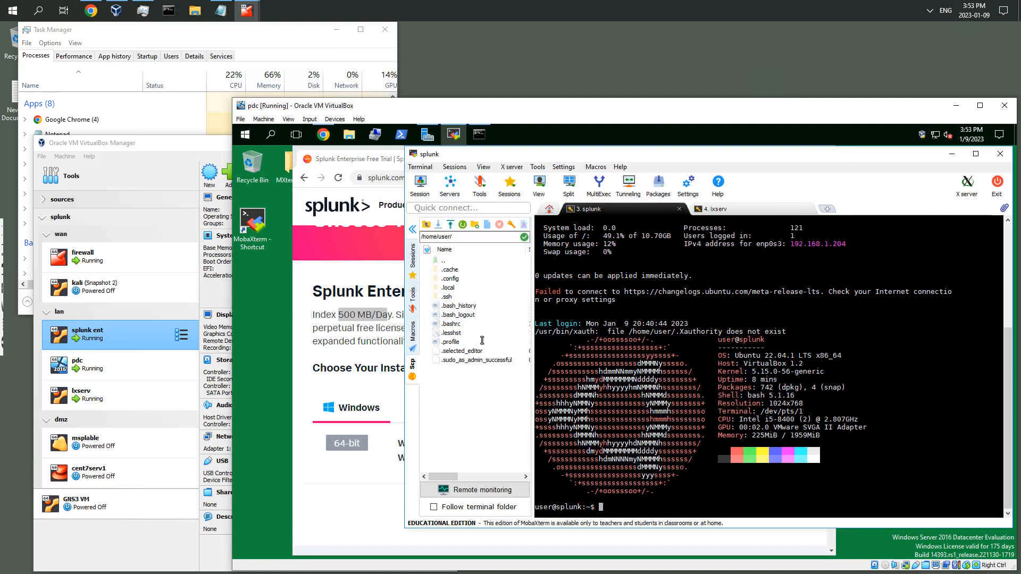
{"action": "left_click", "coordinate": [334, 509]}
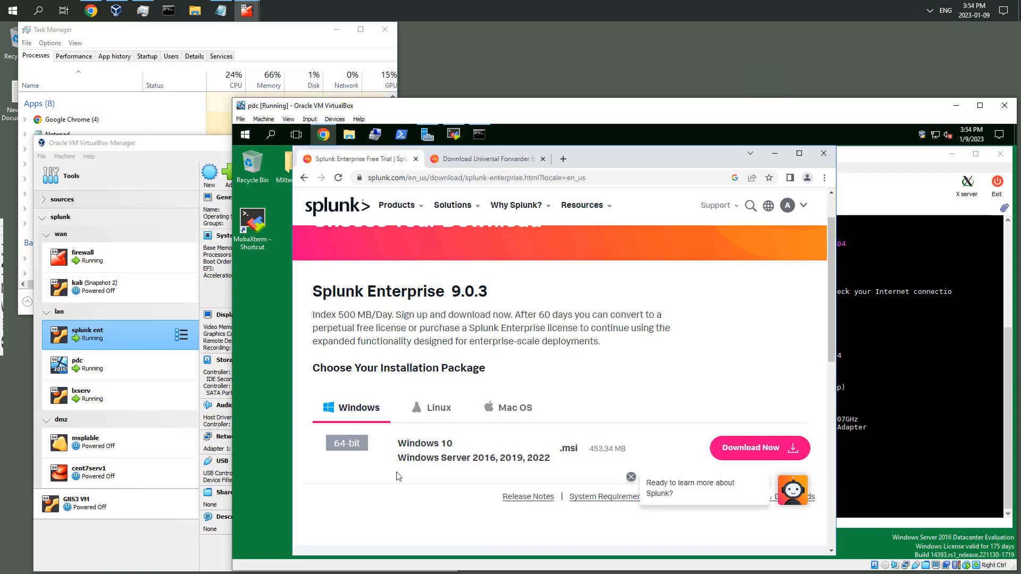
{"action": "left_click", "coordinate": [436, 414]}
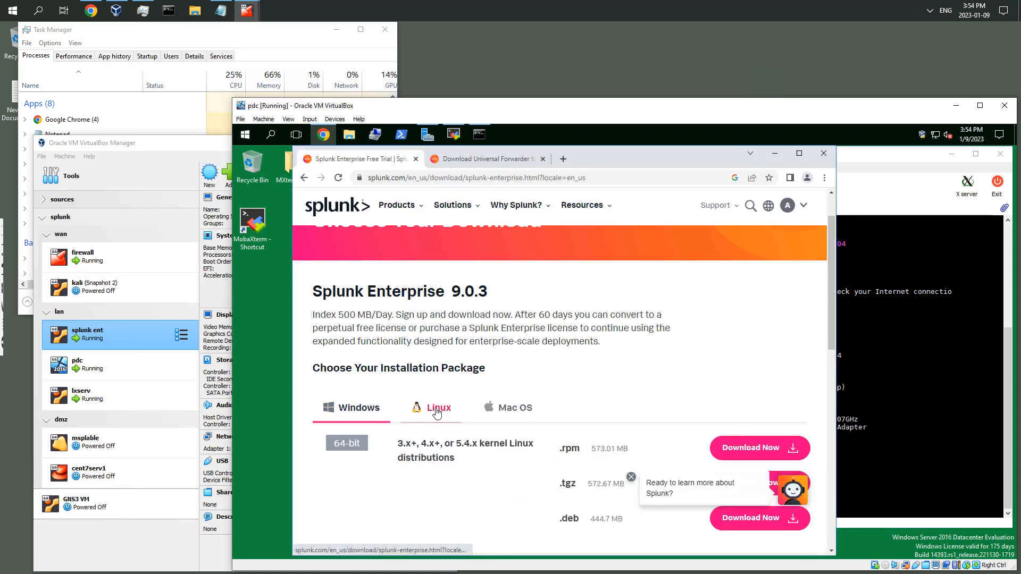
{"action": "scroll", "coordinate": [658, 420], "scroll_direction": "down", "scroll_amount": 3}
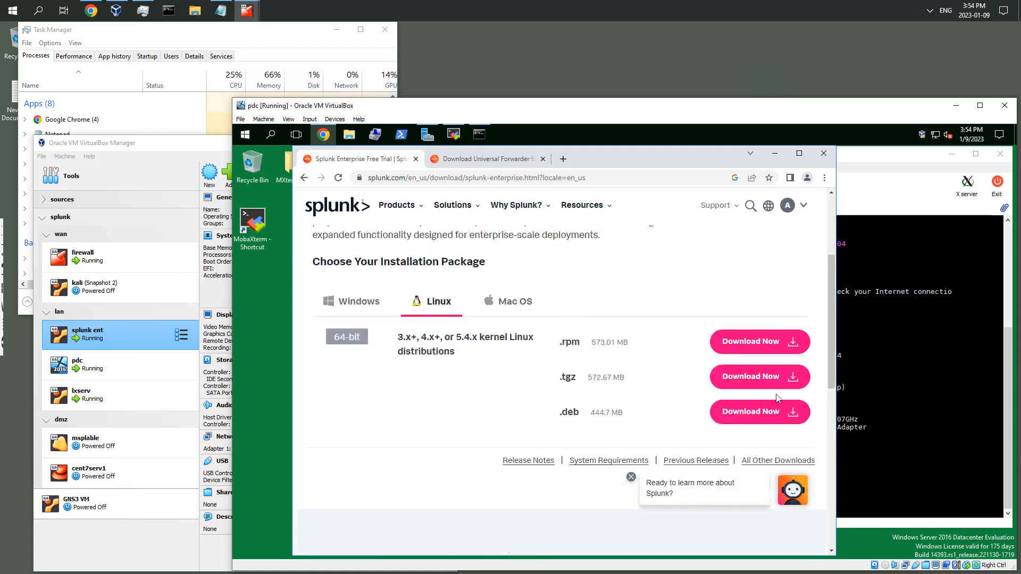
{"action": "scroll", "coordinate": [716, 389], "scroll_direction": "up", "scroll_amount": 1}
Start the Linux .tgz Download Now, then cancel the browser download
{"action": "left_click", "coordinate": [750, 381]}
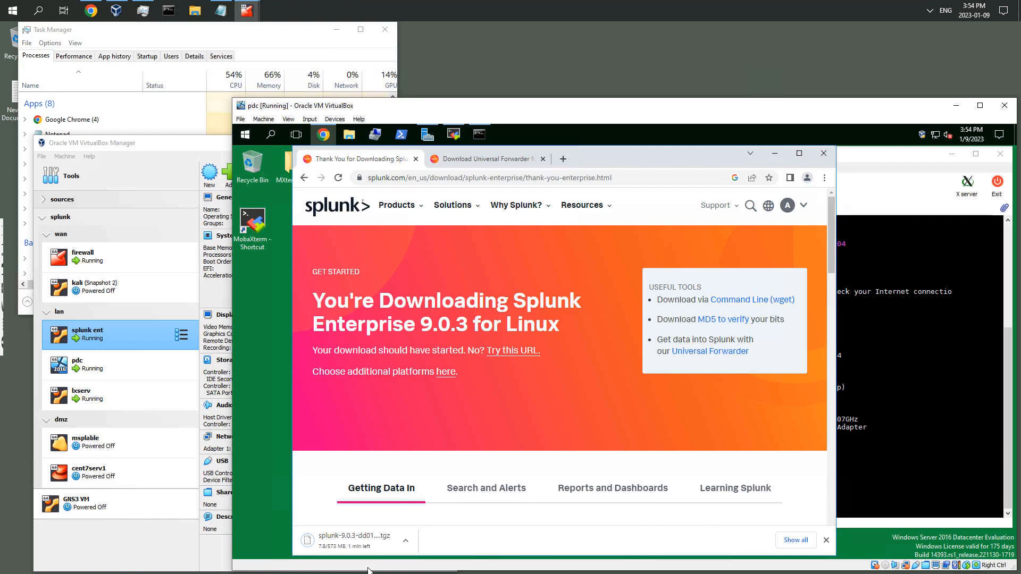
{"action": "left_click", "coordinate": [405, 540]}
{"action": "left_click", "coordinate": [424, 524]}
Open the Command Line (wget) option and select the full wget download command
{"action": "left_click", "coordinate": [740, 304]}
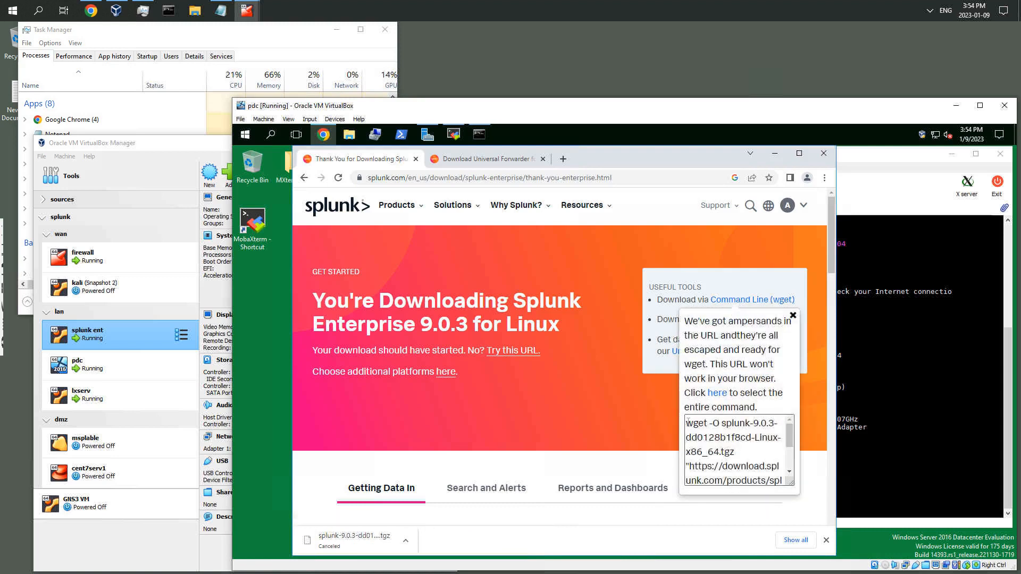
{"action": "left_click_drag", "start_coordinate": [688, 423], "coordinate": [741, 475]}
{"action": "scroll", "coordinate": [741, 475], "scroll_direction": "down", "scroll_amount": 4}
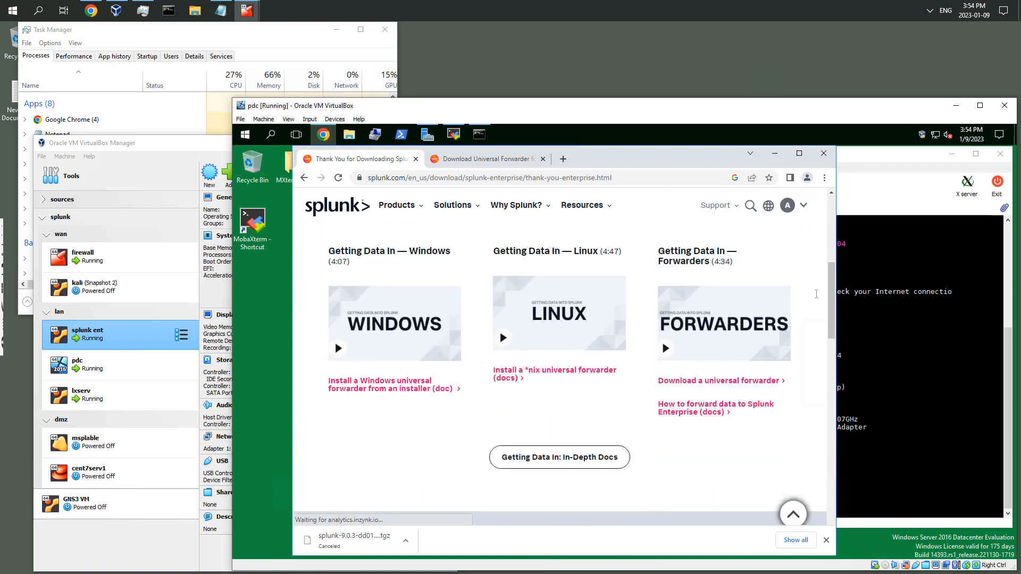
{"action": "scroll", "coordinate": [833, 287], "scroll_direction": "down", "scroll_amount": 3}
{"action": "scroll", "coordinate": [830, 272], "scroll_direction": "up", "scroll_amount": 6}
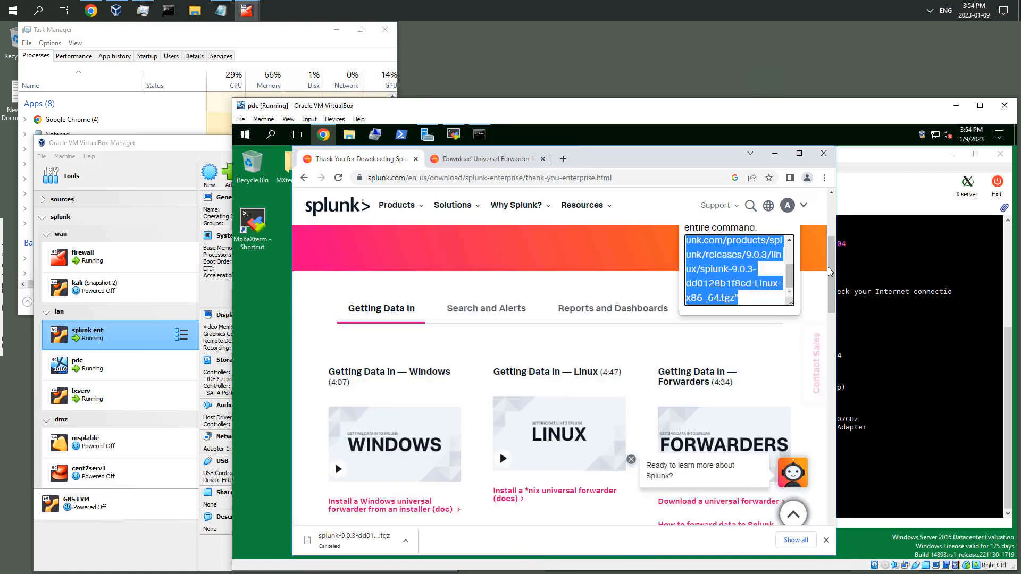
Copy the selected wget command for the Splunk Enterprise 9.0.3 Linux .tgz
{"action": "scroll", "coordinate": [826, 229], "scroll_direction": "up", "scroll_amount": 3}
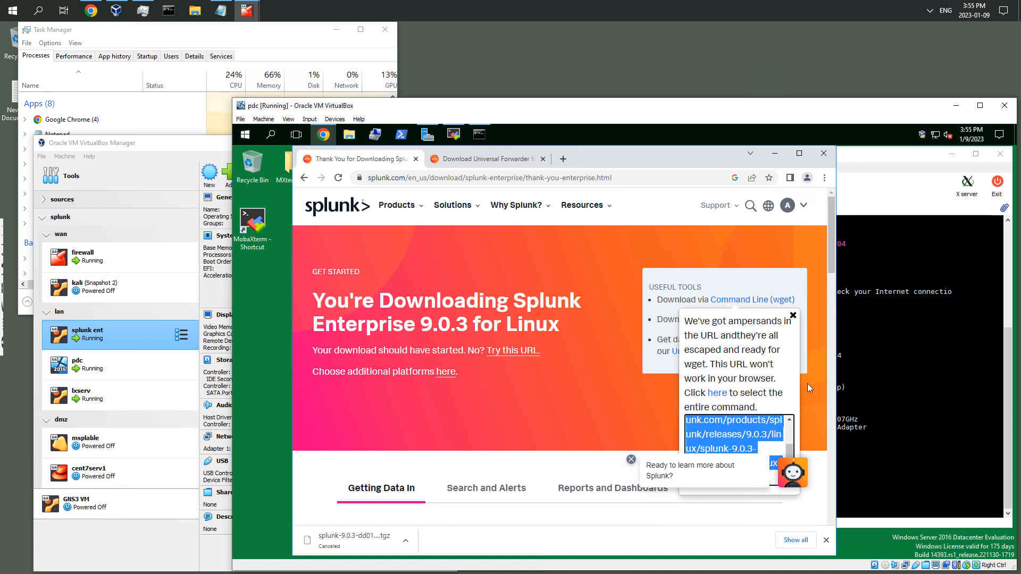
{"action": "scroll", "coordinate": [834, 295], "scroll_direction": "down", "scroll_amount": 1}
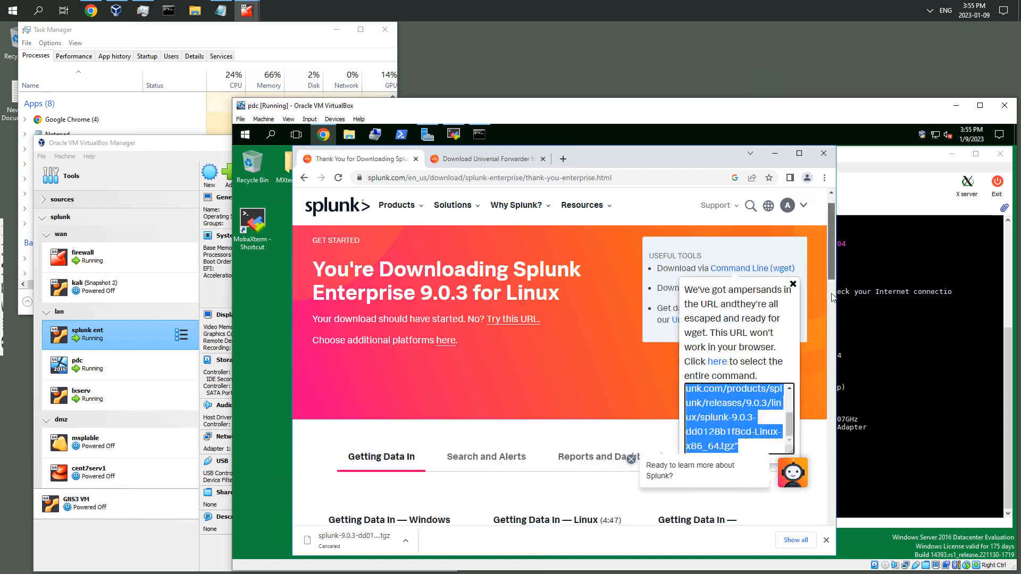
{"action": "scroll", "coordinate": [833, 298], "scroll_direction": "down", "scroll_amount": 2}
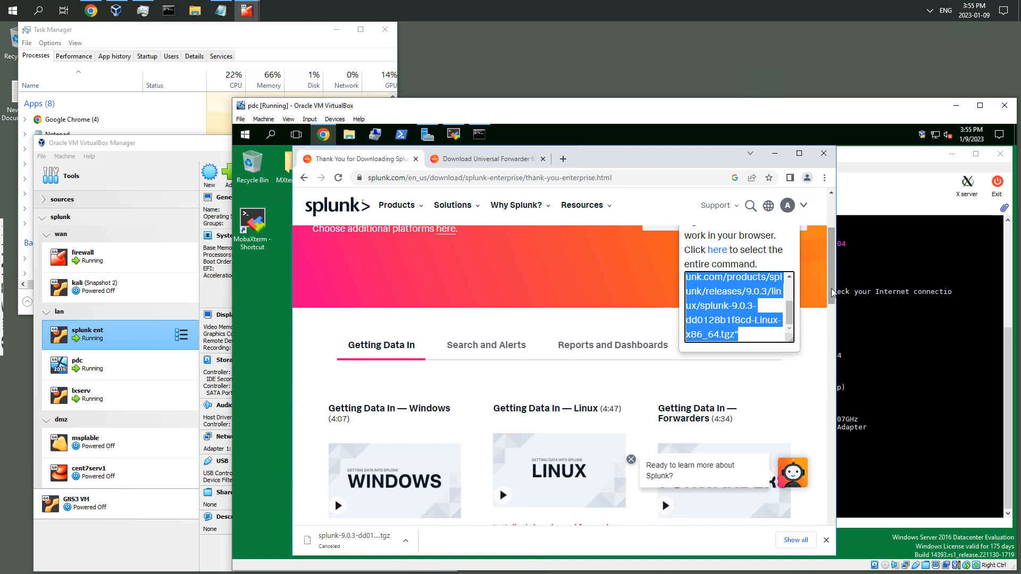
{"action": "scroll", "coordinate": [831, 282], "scroll_direction": "up", "scroll_amount": 1}
{"action": "scroll", "coordinate": [831, 282], "scroll_direction": "up", "scroll_amount": 2}
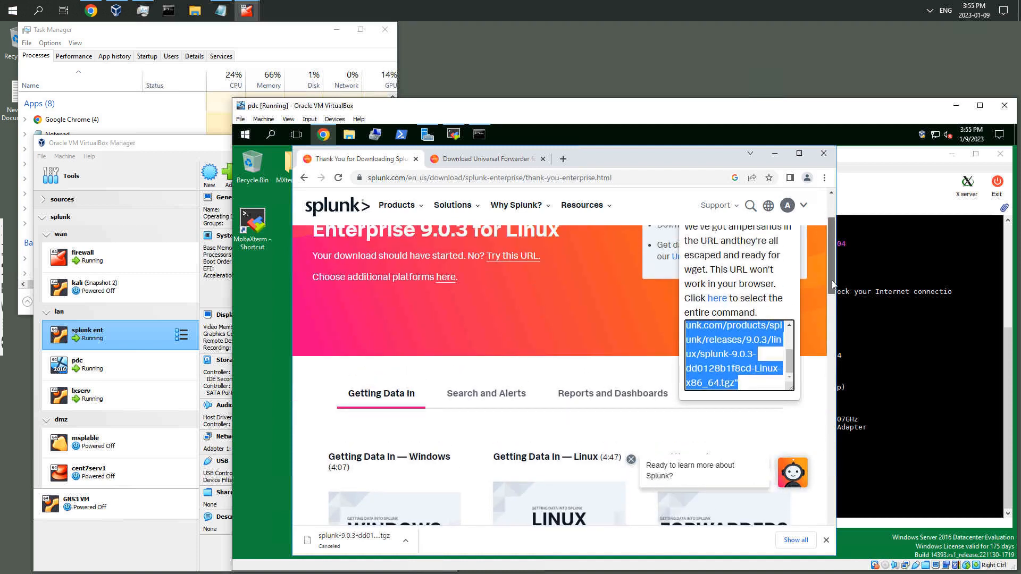
{"action": "right_click", "coordinate": [711, 356]}
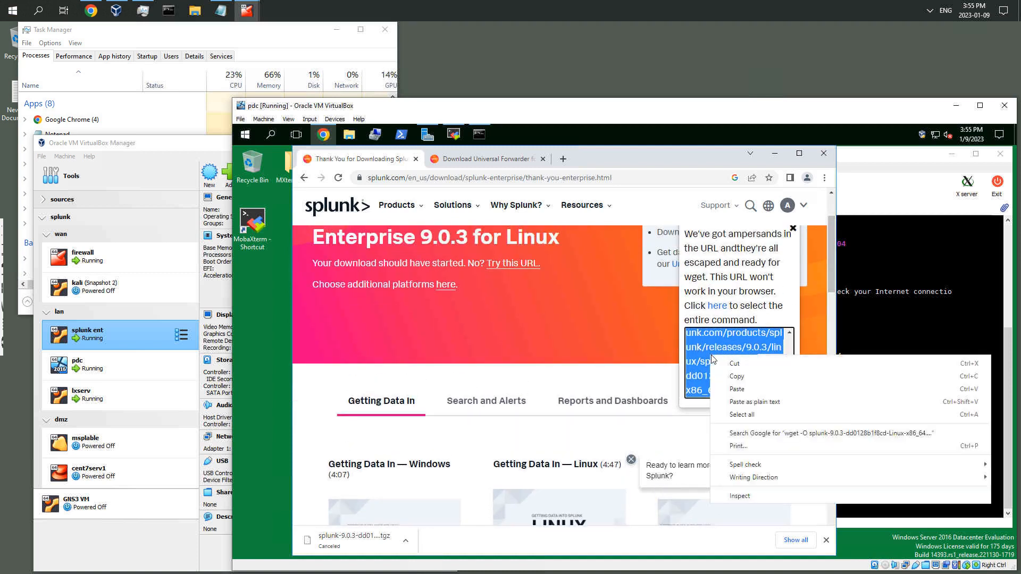
{"action": "left_click", "coordinate": [738, 380]}
In the MobaXterm splunk SSH session, clear the terminal, then paste and run the wget command to download the package
{"action": "left_click", "coordinate": [872, 186]}
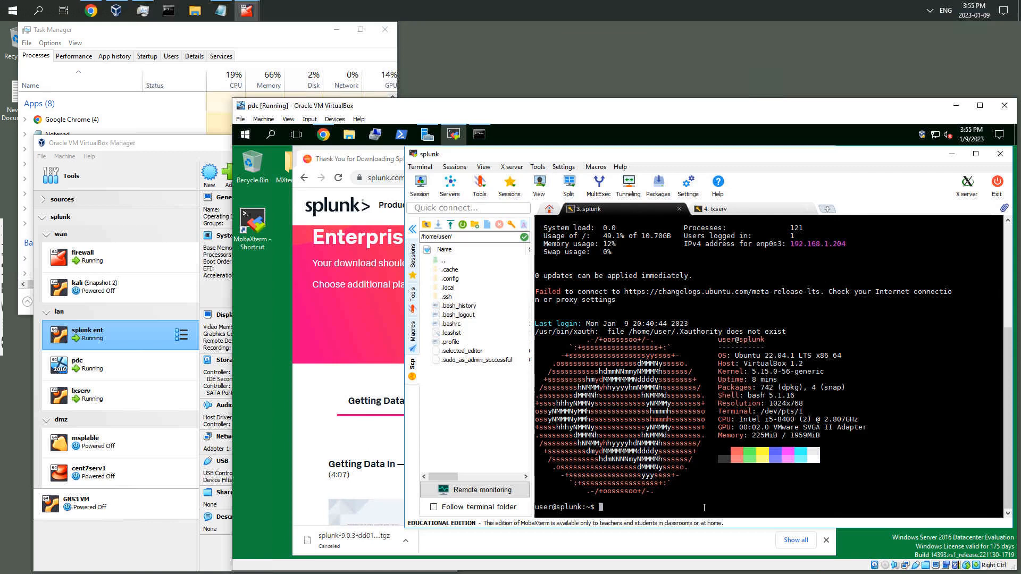
{"action": "key", "text": "ctrl+l"}
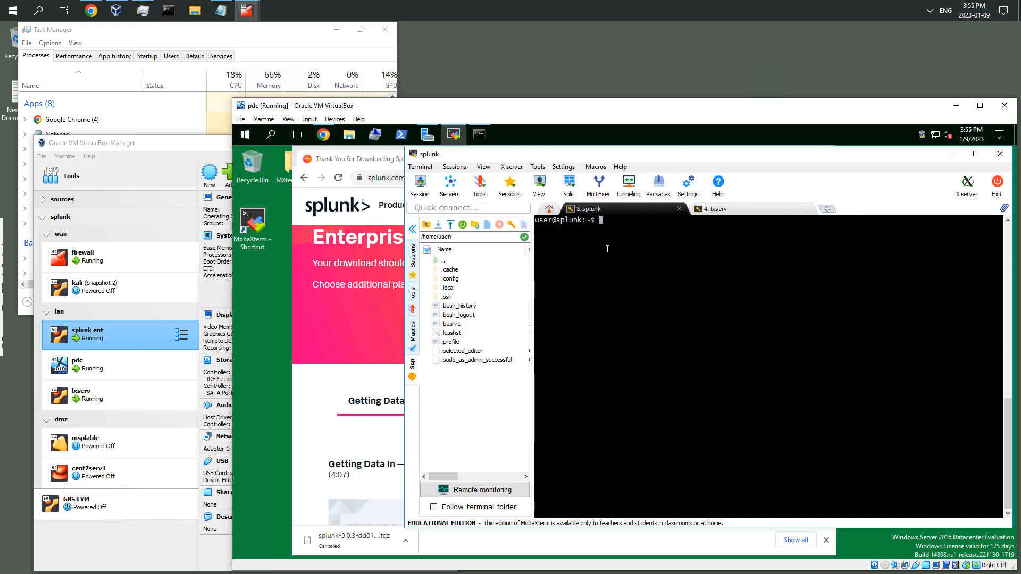
{"action": "right_click", "coordinate": [607, 249]}
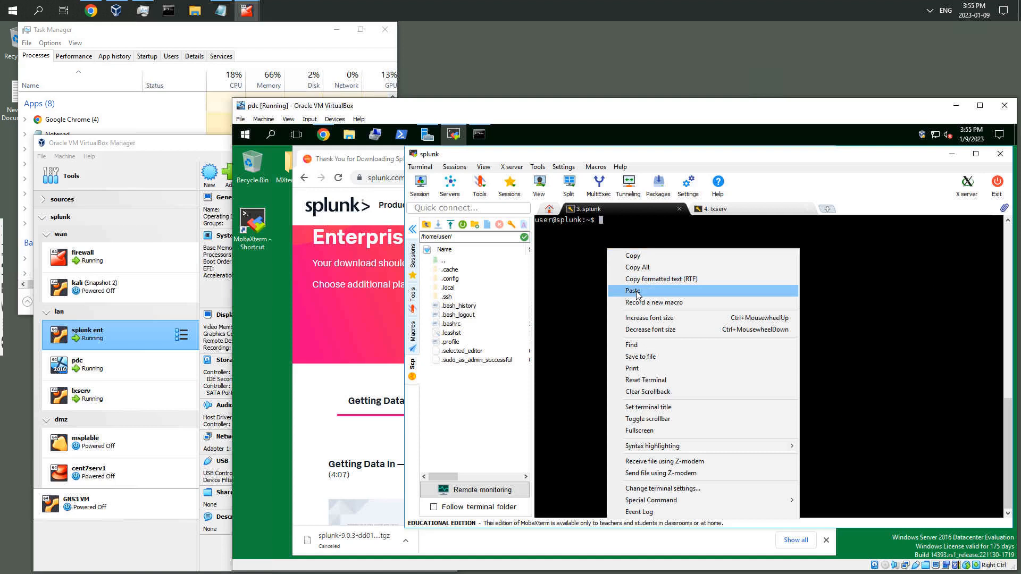
{"action": "key", "text": "Return"}
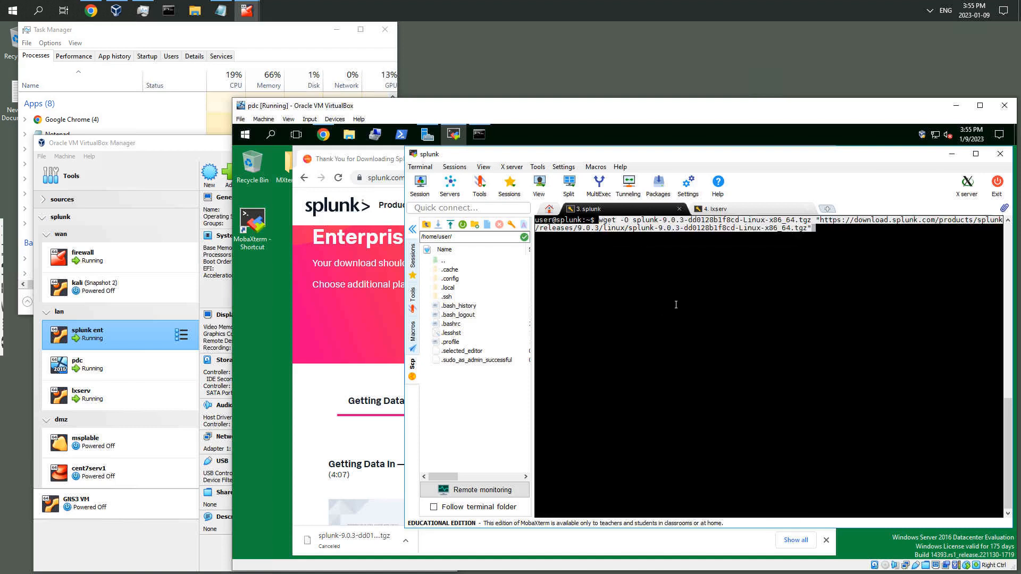
{"action": "key", "text": "Return"}
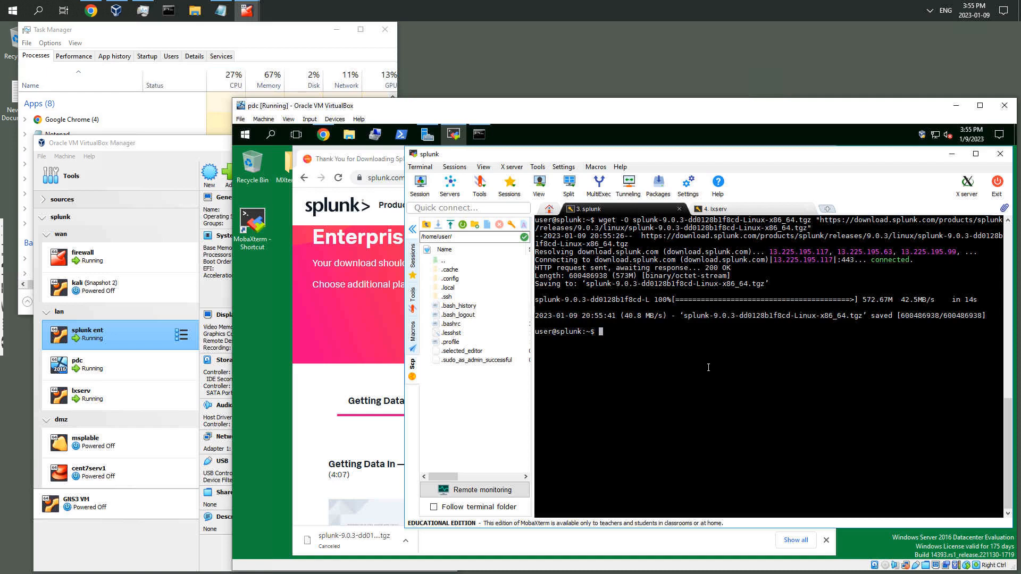
Print the current working directory in the terminal with pwd
{"action": "type", "text": "sudo su"}
{"action": "key", "text": "BackSpace"}
{"action": "key", "text": "BackSpace"}
{"action": "key", "text": "BackSpace"}
{"action": "key", "text": "BackSpace"}
{"action": "key", "text": "BackSpace"}
{"action": "key", "text": "BackSpace"}
{"action": "key", "text": "BackSpace"}
{"action": "type", "text": "pwd"}
{"action": "key", "text": "Return"}
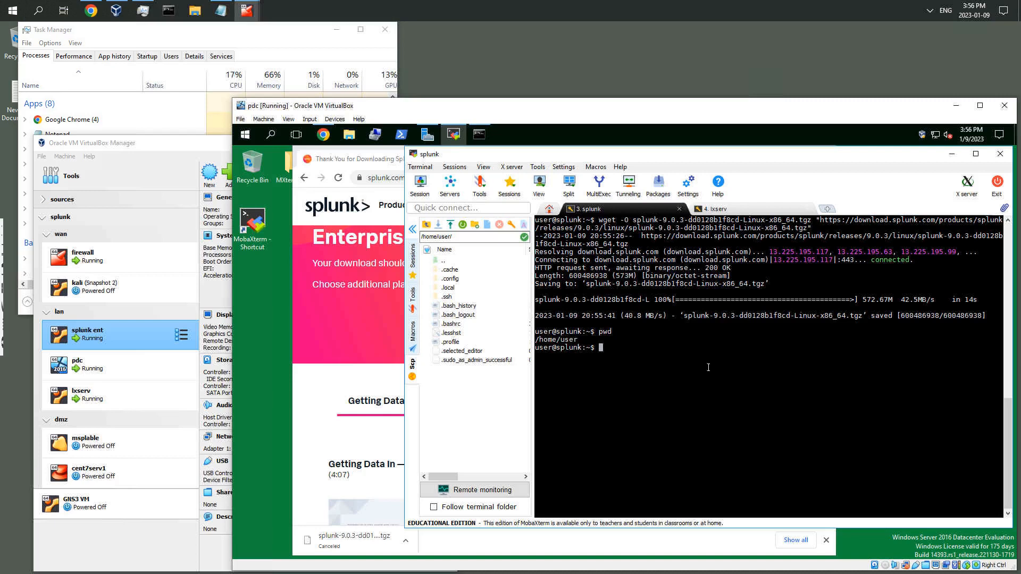
List the /home/ directory tree with tree and highlight the downloaded splunk .tgz file name
{"action": "type", "text": "tree /home/"}
{"action": "key", "text": "Return"}
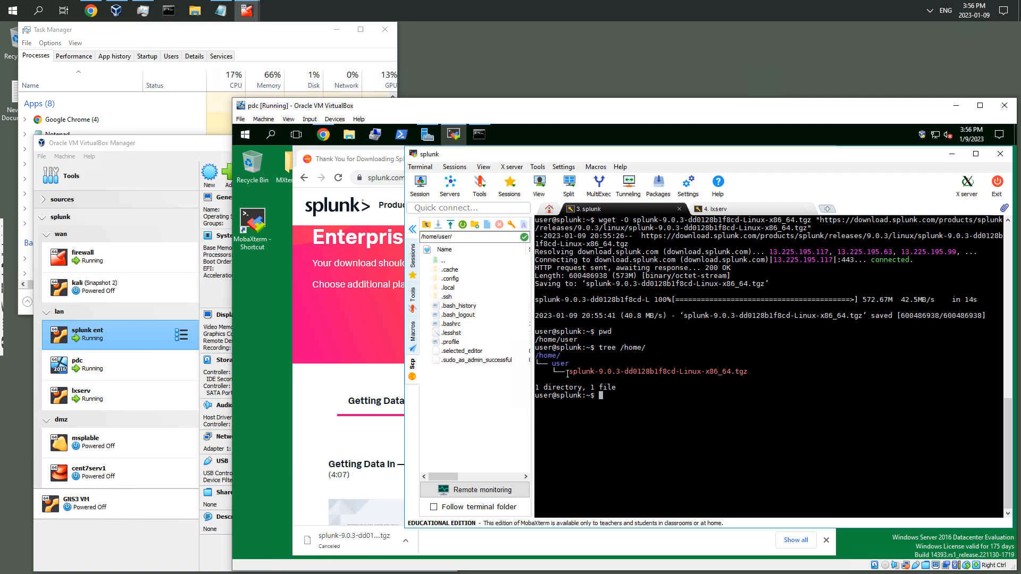
{"action": "triple_click", "coordinate": [791, 376]}
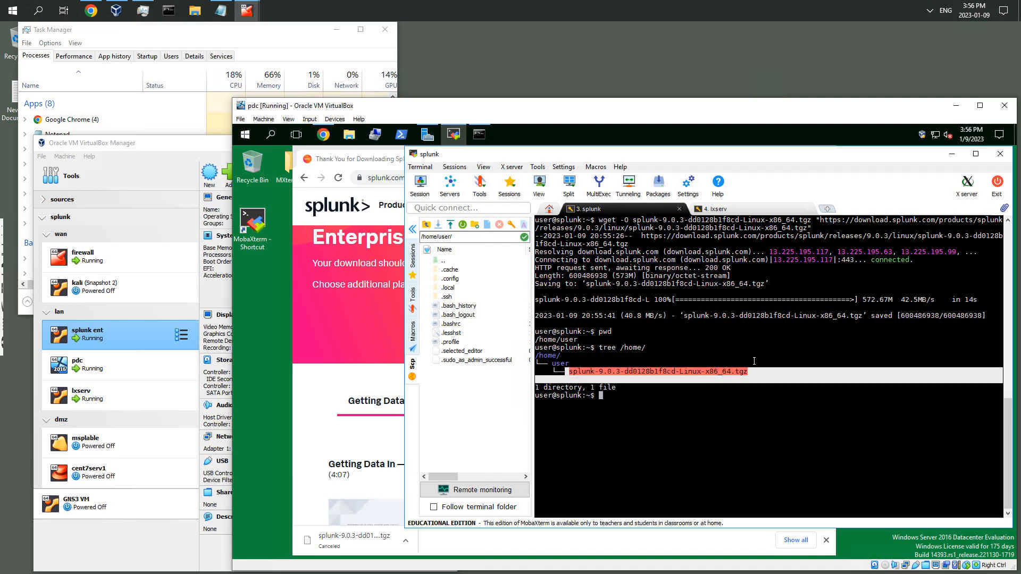
{"action": "left_click_drag", "start_coordinate": [754, 361], "coordinate": [750, 364]}
{"action": "left_click", "coordinate": [641, 402]}
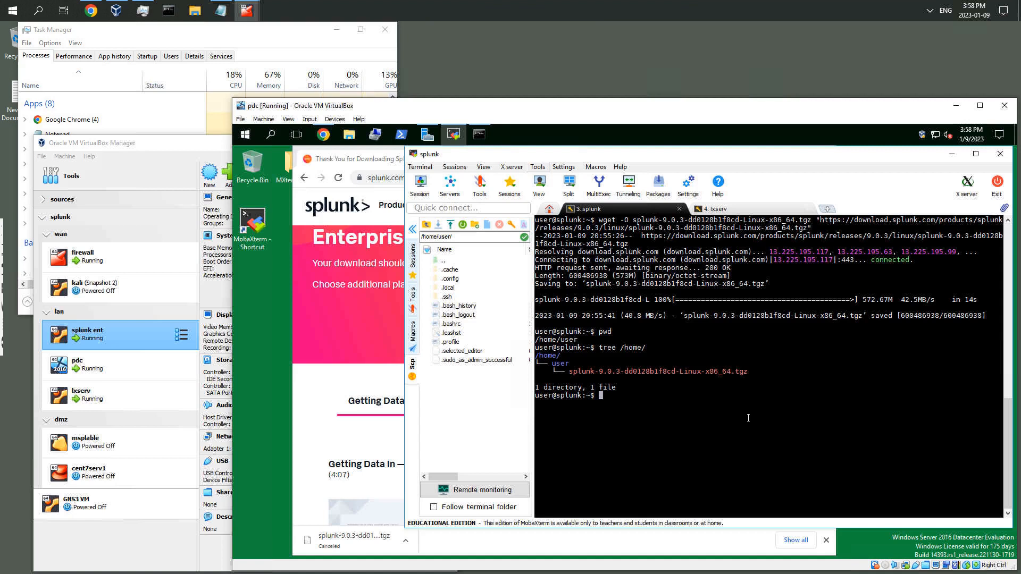
Switch to root with sudo su, entering the user's password
{"action": "type", "text": "su"}
{"action": "key", "text": "BackSpace"}
{"action": "type", "text": "do su"}
{"action": "key", "text": "Return"}
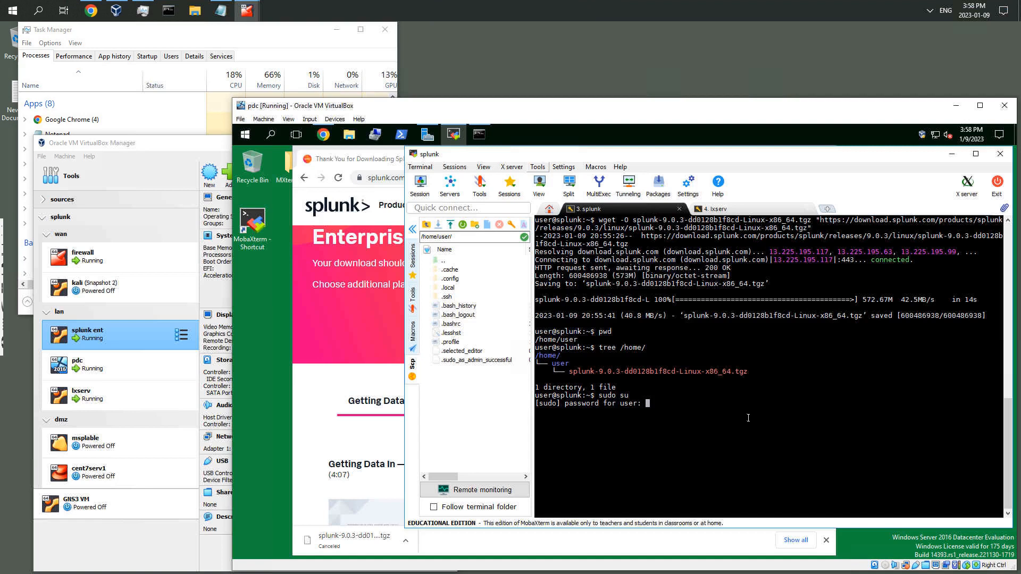
{"action": "key", "text": "Return"}
Print the working directory as root with pwd, then exit the root shell
{"action": "type", "text": "pwd"}
{"action": "key", "text": "Return"}
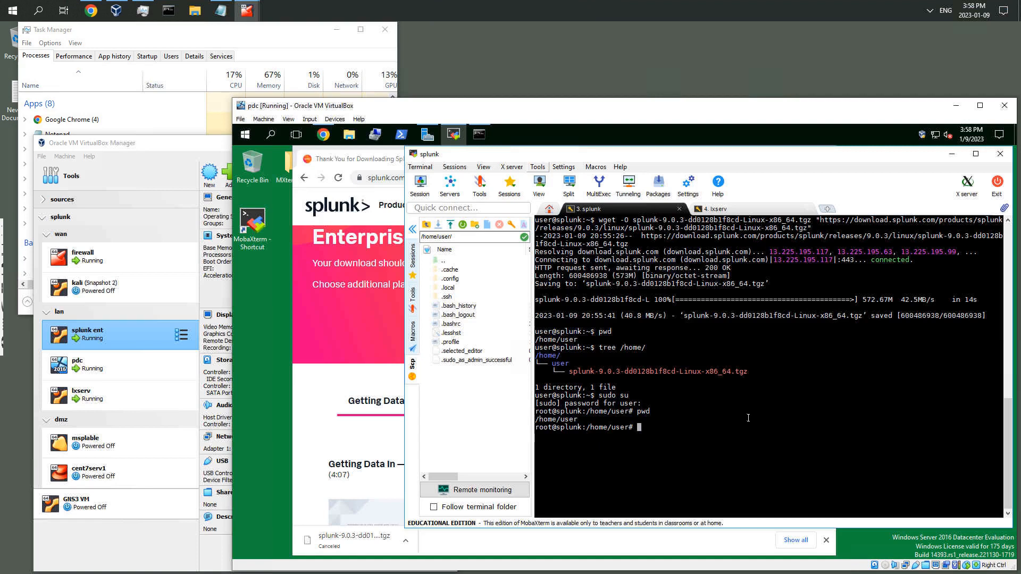
{"action": "type", "text": "exit"}
{"action": "key", "text": "Return"}
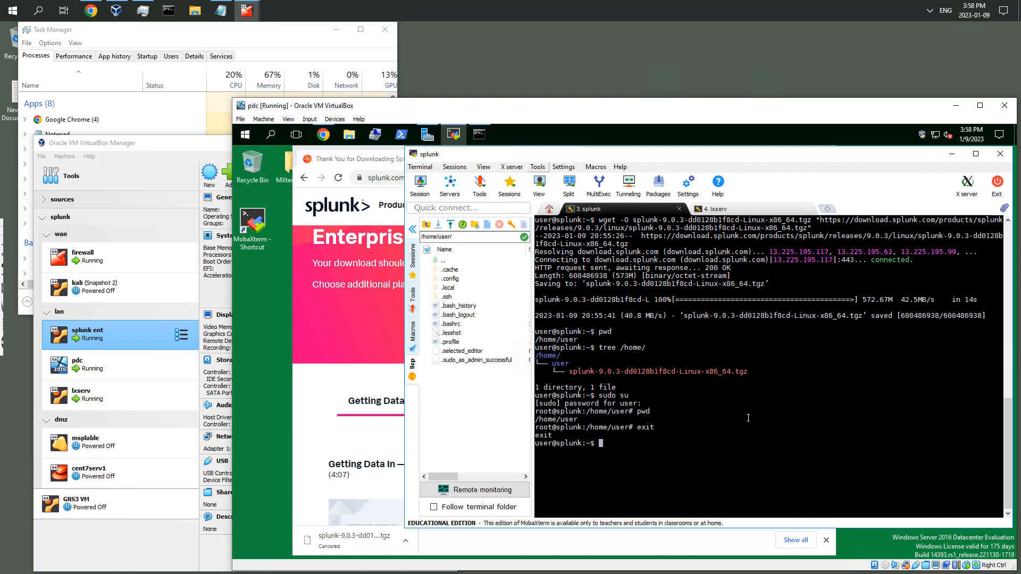
Check the current user with whoami and print the working directory with pwd
{"action": "type", "text": "whoami"}
{"action": "key", "text": "Return"}
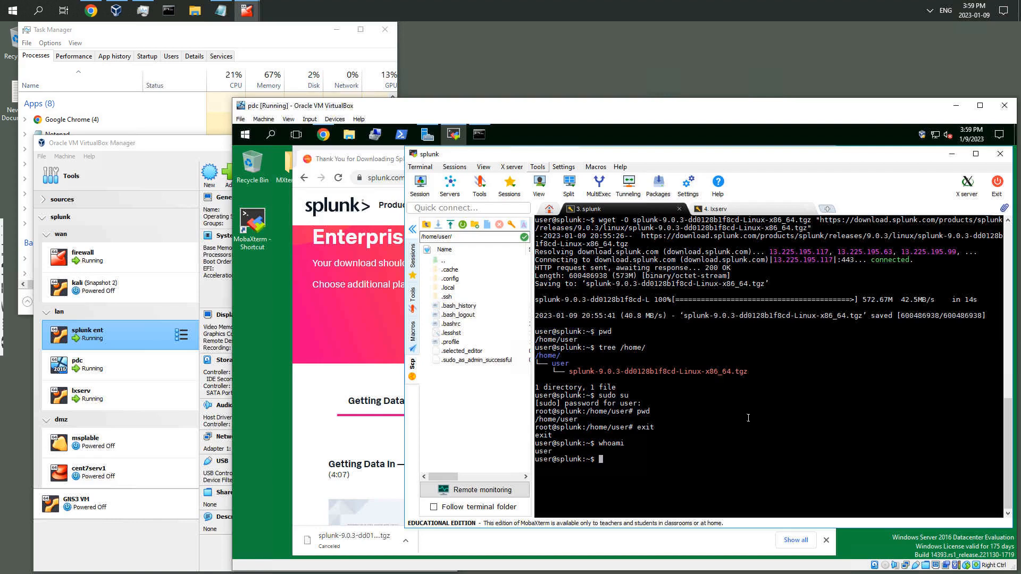
{"action": "type", "text": "pwd"}
{"action": "key", "text": "Return"}
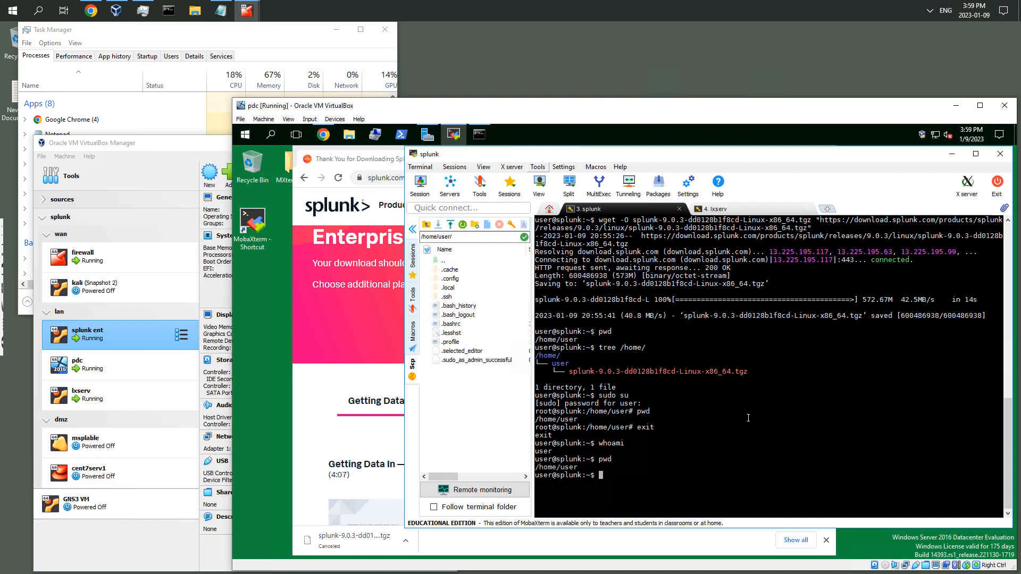
Switch to a root login shell with sudo su - and print its working directory
{"action": "type", "text": "whoami"}
{"action": "key", "text": "Up"}
{"action": "key", "text": "Up"}
{"action": "key", "text": "Up"}
{"action": "type", "text": "-"}
{"action": "key", "text": "Return"}
{"action": "type", "text": "pwd"}
{"action": "key", "text": "Return"}
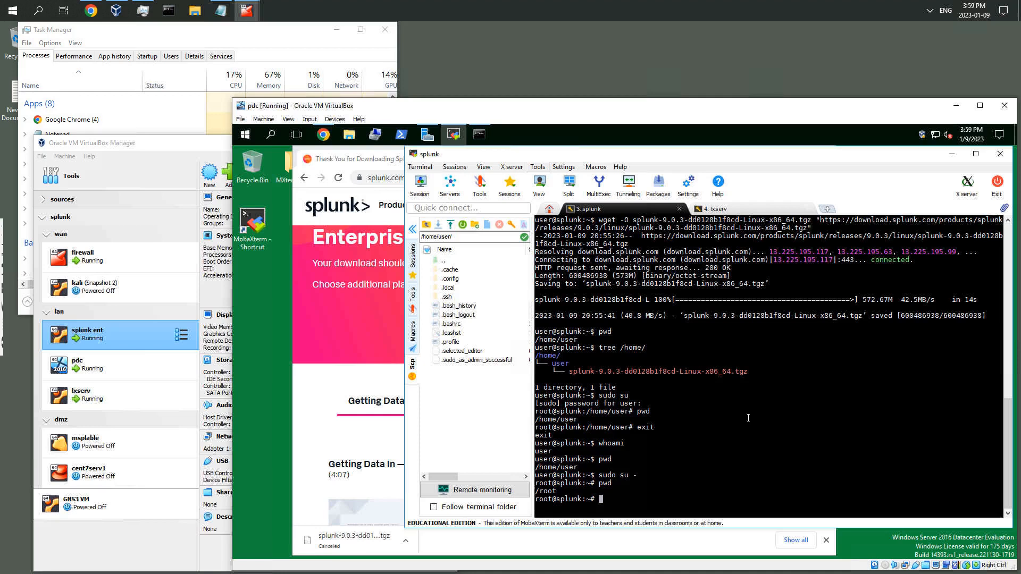
{"action": "type", "text": "exit"}
{"action": "key", "text": "BackSpace"}
{"action": "key", "text": "BackSpace"}
{"action": "key", "text": "BackSpace"}
{"action": "key", "text": "BackSpace"}
{"action": "type", "text": "netplan apply"}
{"action": "key", "text": "ctrl+c"}
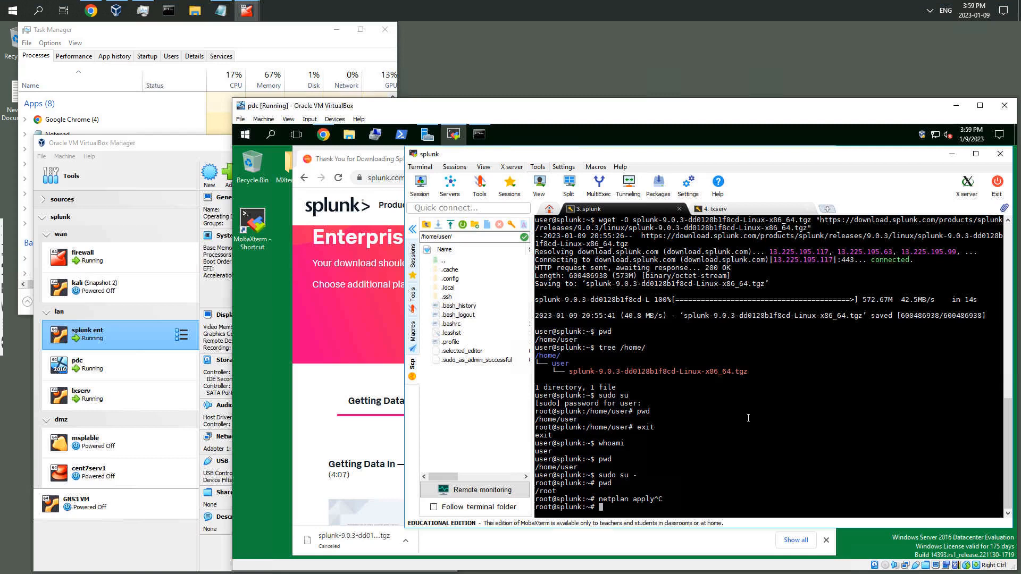
Clear the terminal and log out of the root login shell
{"action": "key", "text": "ctrl+l"}
{"action": "type", "text": "pwd"}
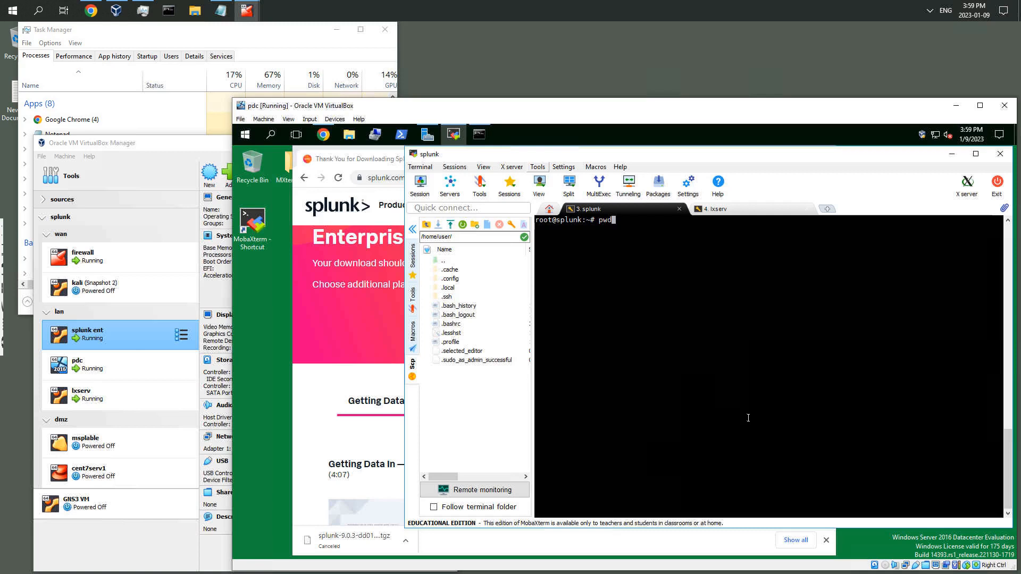
{"action": "key", "text": "BackSpace"}
{"action": "key", "text": "BackSpace"}
{"action": "key", "text": "BackSpace"}
{"action": "key", "text": "ctrl+d"}
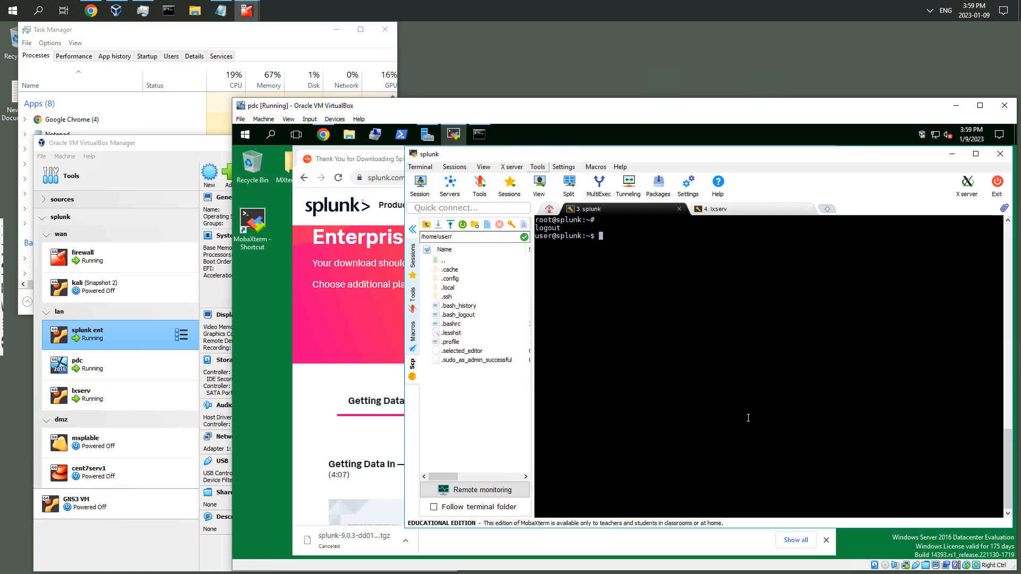
Become root again with sudo su, keeping the user's home directory
{"action": "type", "text": "sudo su -"}
{"action": "key", "text": "BackSpace"}
{"action": "key", "text": "BackSpace"}
{"action": "key", "text": "Return"}
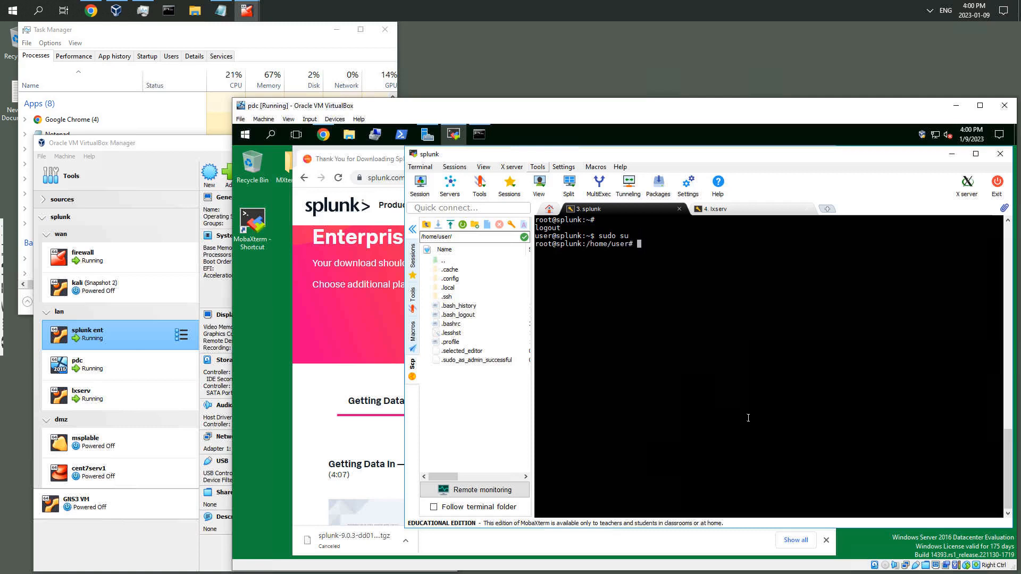
List the home directory contents in long format with ls -l
{"action": "left_click_drag", "start_coordinate": [554, 245], "coordinate": [624, 245]}
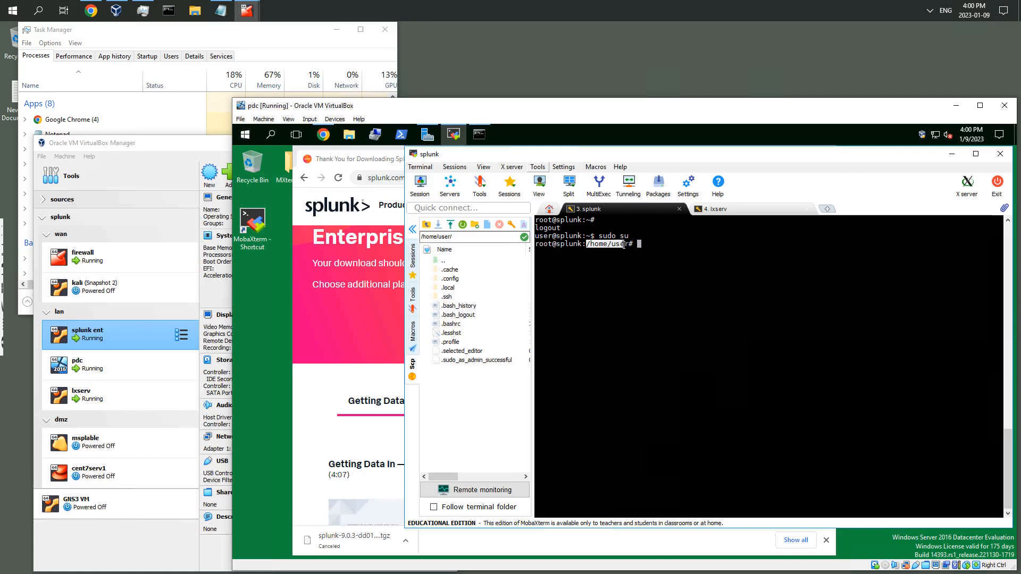
{"action": "left_click", "coordinate": [656, 244]}
{"action": "type", "text": "ls -l"}
{"action": "key", "text": "Return"}
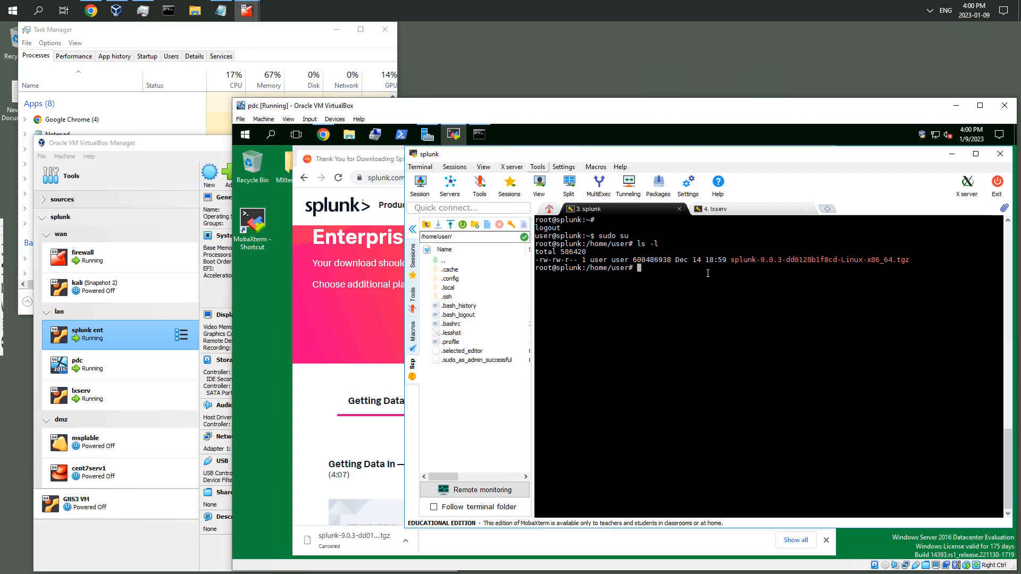
Change to the /opt directory and confirm it with pwd
{"action": "type", "text": "cd /opt"}
{"action": "key", "text": "Return"}
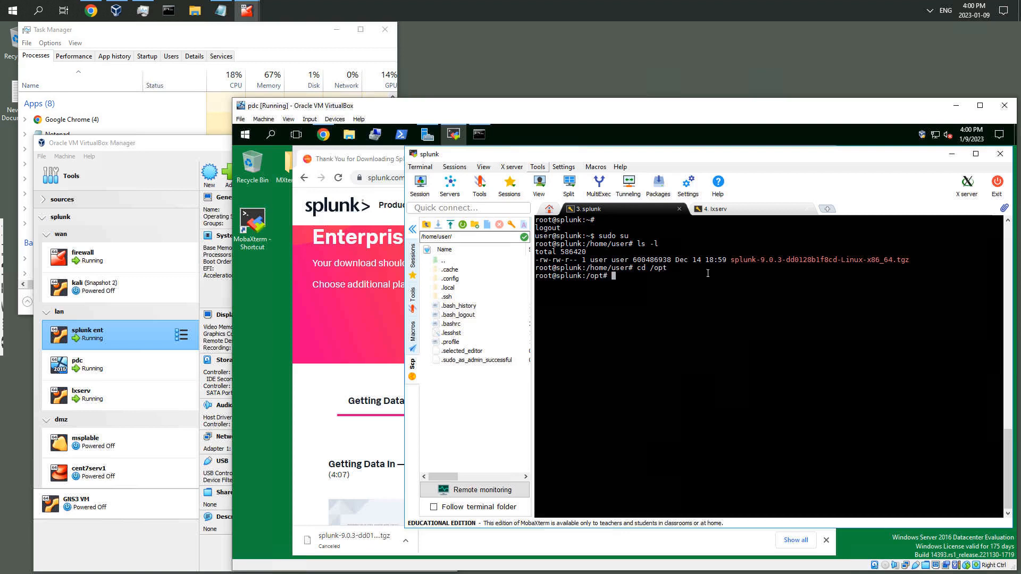
{"action": "type", "text": "pwd"}
{"action": "key", "text": "Return"}
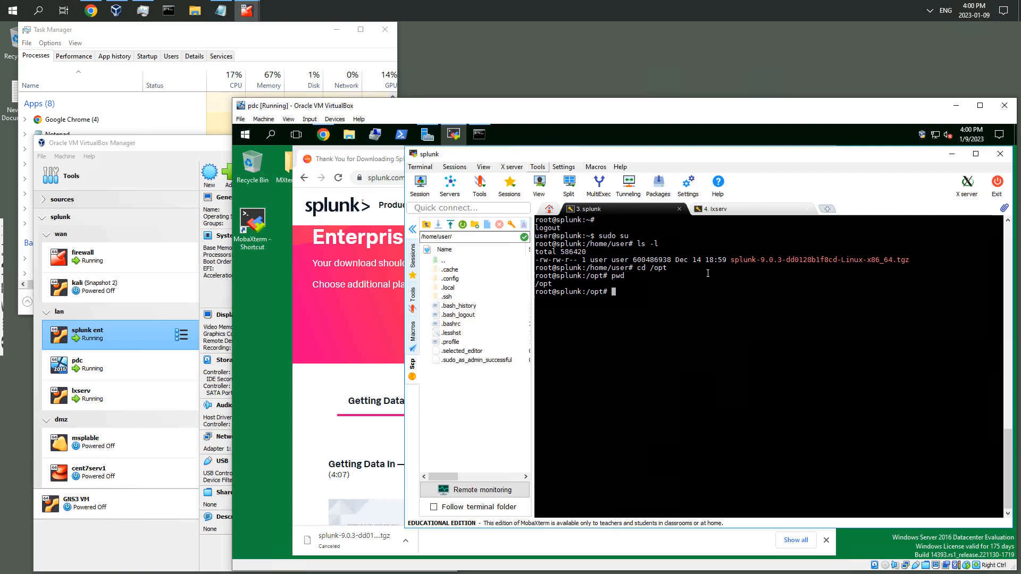
Extract /home/user/splunk-9.0.3-dd0128b1f8cd-Linux-x86_64.tgz into /opt with tar zxvf
{"action": "type", "text": "tar"}
{"action": "type", "text": "zxvf sp"}
{"action": "key", "text": "BackSpace"}
{"action": "key", "text": "BackSpace"}
{"action": "type", "text": "/home/user/p"}
{"action": "key", "text": "Tab"}
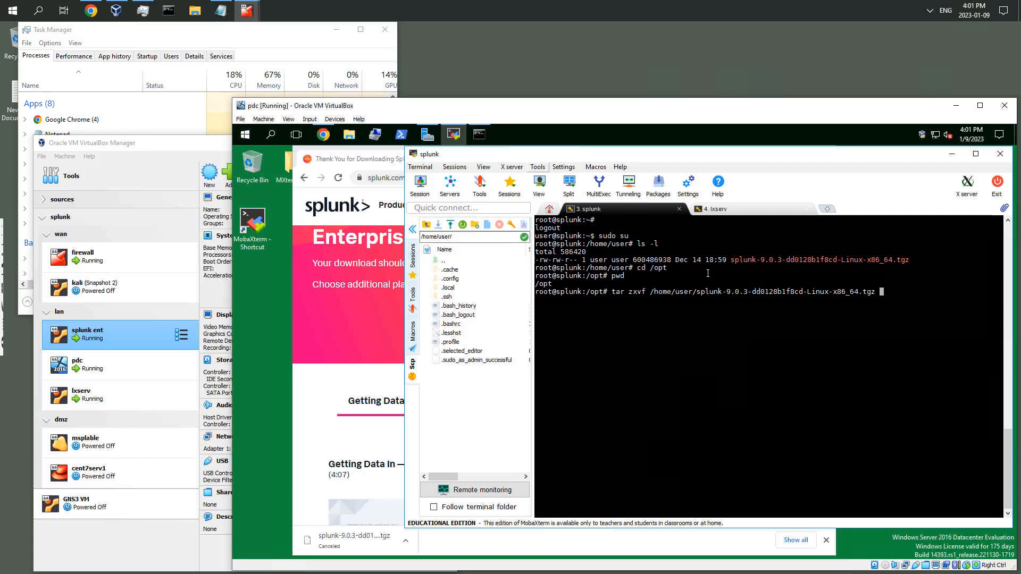
{"action": "type", "text": "."}
{"action": "key", "text": "Return"}
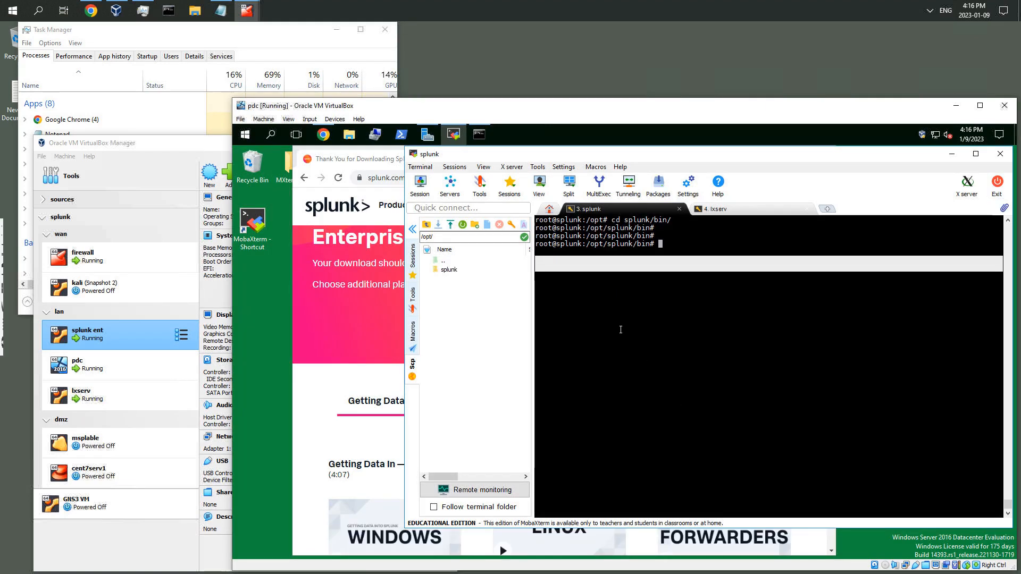
Browse the /opt/splunk/bin folder in the side file browser to locate the splunk executable
{"action": "double_click", "coordinate": [449, 270]}
{"action": "left_click_drag", "start_coordinate": [447, 269], "coordinate": [459, 288]}
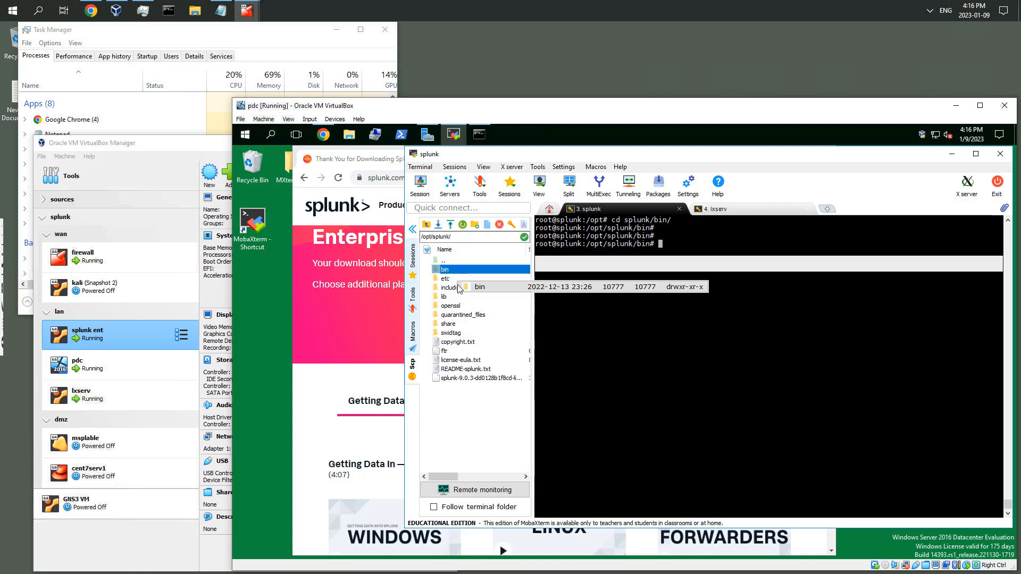
{"action": "left_click_drag", "start_coordinate": [469, 334], "coordinate": [470, 343]}
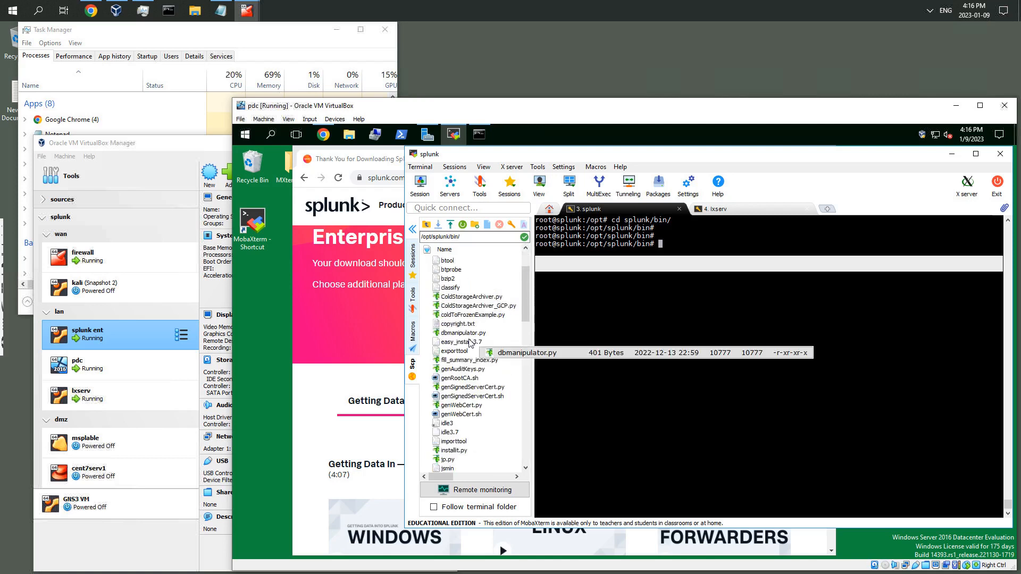
{"action": "scroll", "coordinate": [470, 343], "scroll_direction": "down", "scroll_amount": 3}
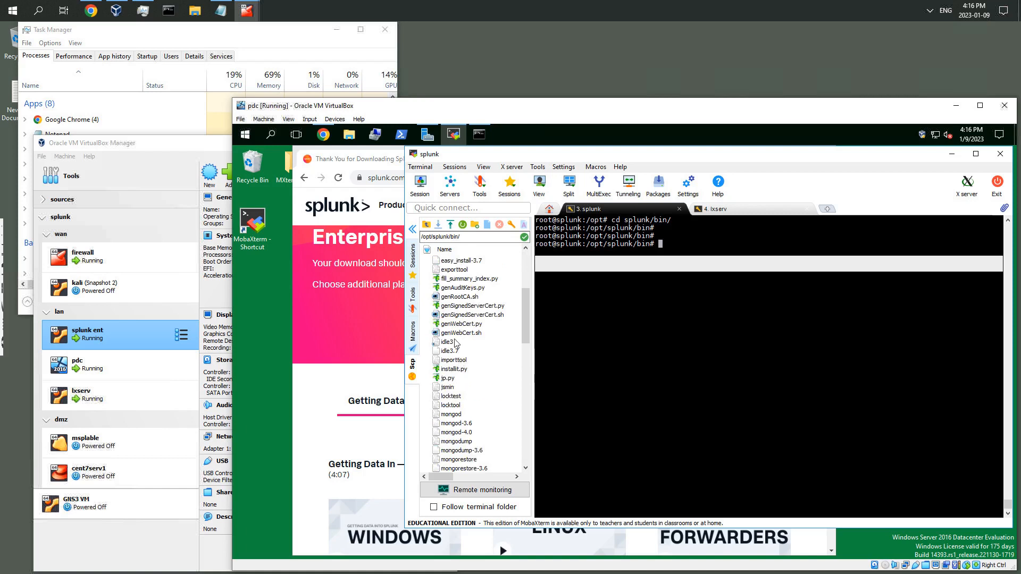
{"action": "scroll", "coordinate": [451, 306], "scroll_direction": "down", "scroll_amount": 7}
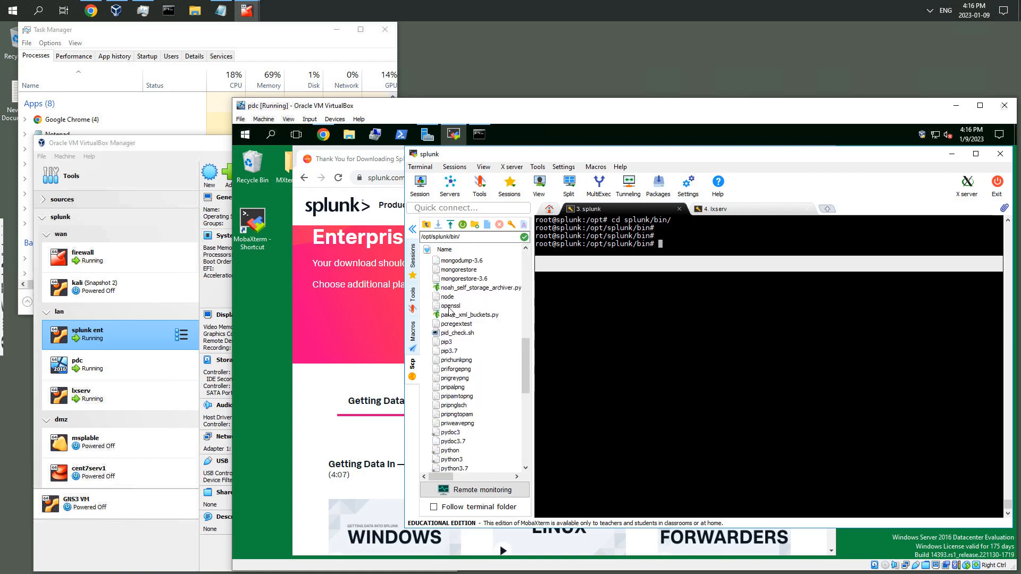
{"action": "scroll", "coordinate": [460, 327], "scroll_direction": "down", "scroll_amount": 7}
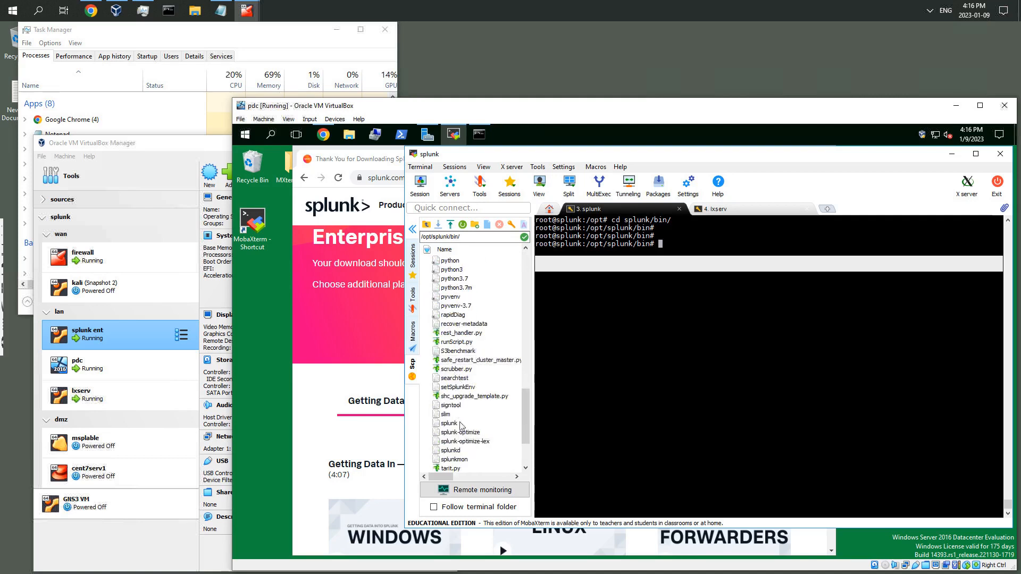
{"action": "left_click", "coordinate": [451, 424]}
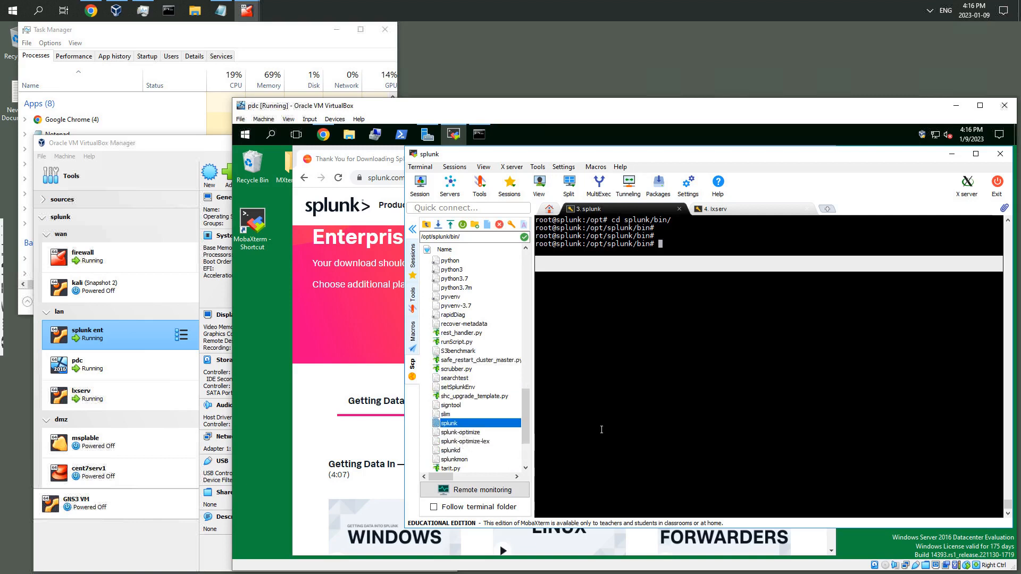
{"action": "left_click", "coordinate": [667, 246]}
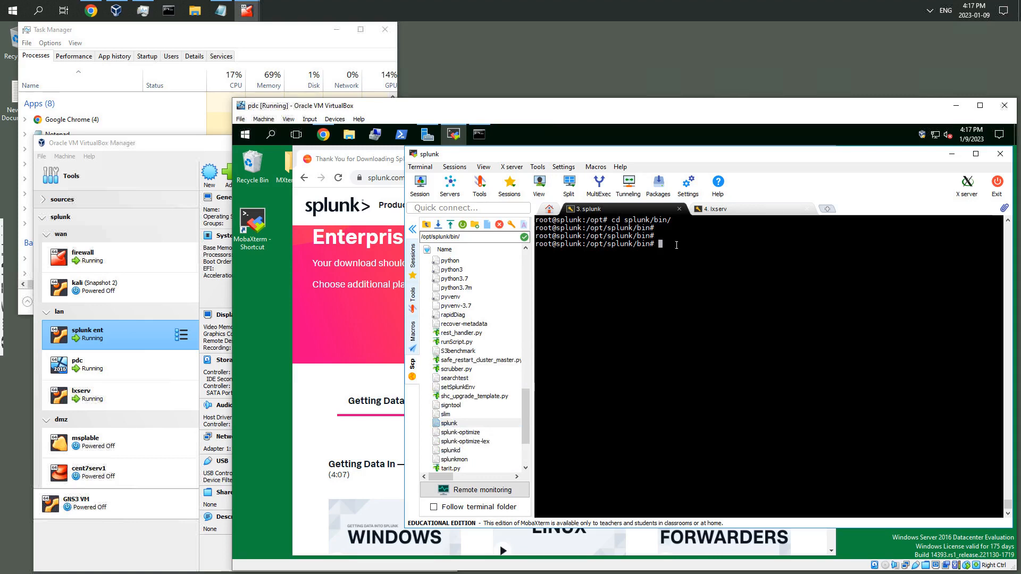
Start Splunk from /opt/splunk/bin with ./splunk start
{"action": "type", "text": "./splunk start"}
{"action": "key", "text": "Return"}
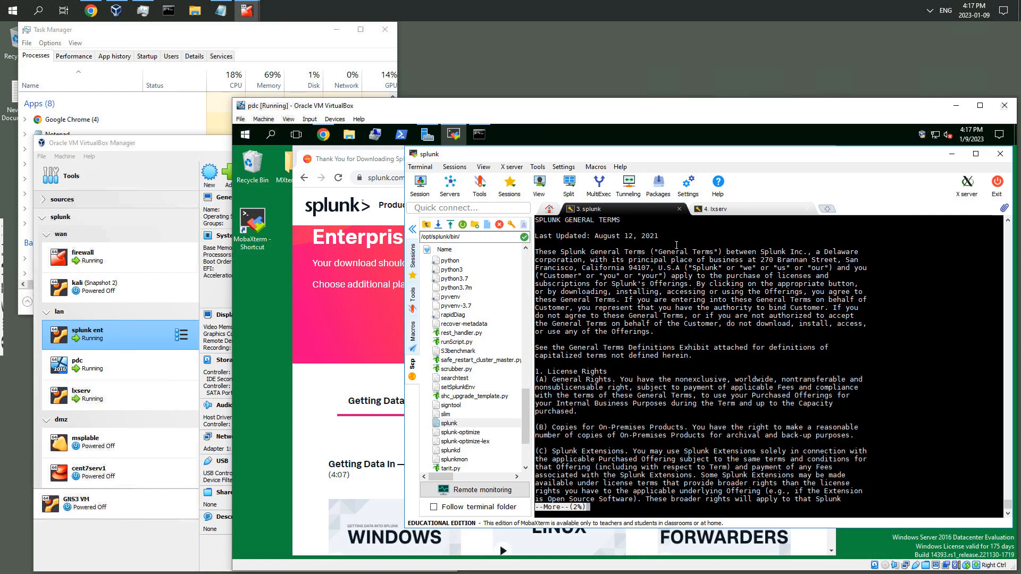
Page through the Splunk license agreement and accept it with y
{"action": "key", "text": "space"}
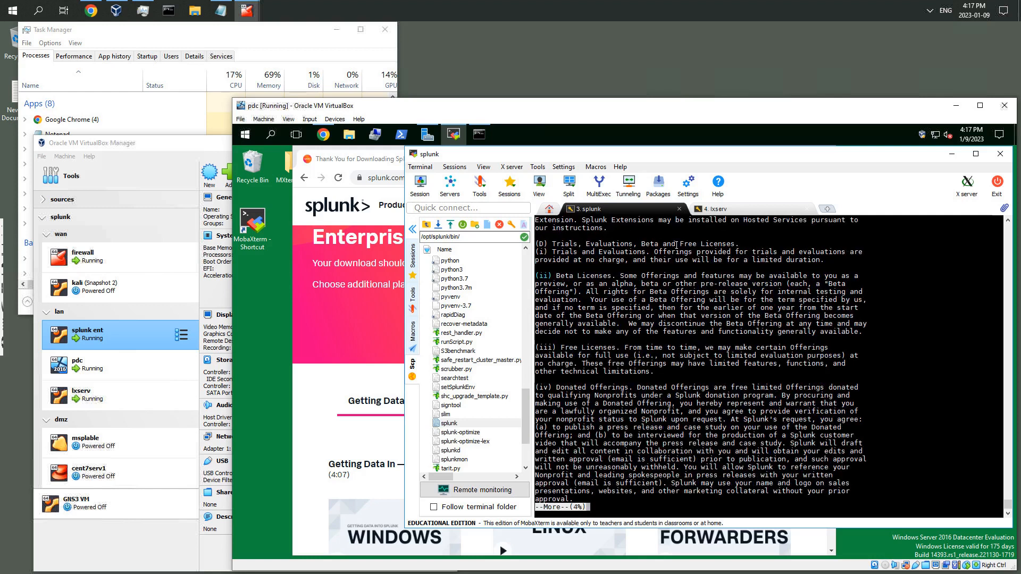
{"action": "key", "text": "space"}
{"action": "key", "text": "space"}
{"action": "key", "text": "space"}
{"action": "key", "text": "space"}
{"action": "key", "text": "space"}
{"action": "key", "text": "space"}
{"action": "key", "text": "space"}
{"action": "key", "text": "space"}
{"action": "key", "text": "space"}
{"action": "key", "text": "space"}
{"action": "key", "text": "space"}
{"action": "key", "text": "space"}
{"action": "key", "text": "space"}
{"action": "key", "text": "space"}
{"action": "key", "text": "space"}
{"action": "key", "text": "space"}
{"action": "key", "text": "space"}
{"action": "key", "text": "space"}
{"action": "key", "text": "space"}
{"action": "key", "text": "space"}
{"action": "key", "text": "space"}
{"action": "key", "text": "space"}
{"action": "key", "text": "space"}
{"action": "key", "text": "space"}
{"action": "key", "text": "space"}
{"action": "key", "text": "space"}
{"action": "key", "text": "space"}
{"action": "key", "text": "space"}
{"action": "key", "text": "space"}
{"action": "key", "text": "space"}
{"action": "key", "text": "space"}
{"action": "key", "text": "space"}
{"action": "key", "text": "space"}
{"action": "key", "text": "space"}
{"action": "key", "text": "space"}
{"action": "key", "text": "space"}
{"action": "key", "text": "space"}
{"action": "key", "text": "space"}
{"action": "key", "text": "space"}
{"action": "key", "text": "space"}
{"action": "key", "text": "space"}
{"action": "key", "text": "space"}
{"action": "key", "text": "space"}
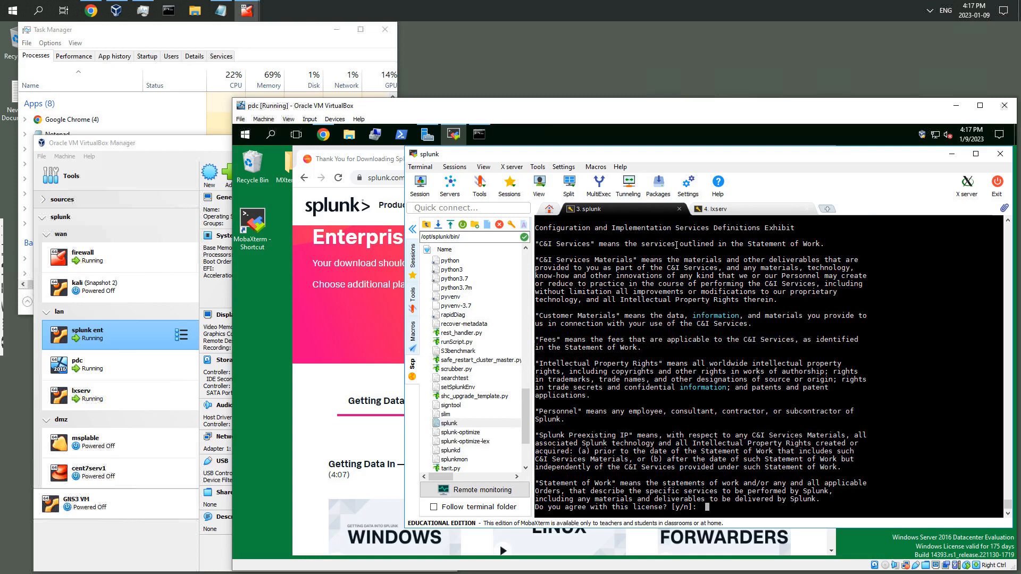
{"action": "key", "text": "BackSpace"}
{"action": "key", "text": "BackSpace"}
{"action": "key", "text": "BackSpace"}
{"action": "key", "text": "BackSpace"}
{"action": "key", "text": "BackSpace"}
{"action": "key", "text": "BackSpace"}
{"action": "key", "text": "BackSpace"}
{"action": "key", "text": "BackSpace"}
{"action": "key", "text": "BackSpace"}
{"action": "key", "text": "BackSpace"}
{"action": "key", "text": "BackSpace"}
{"action": "type", "text": "y"}
{"action": "key", "text": "Return"}
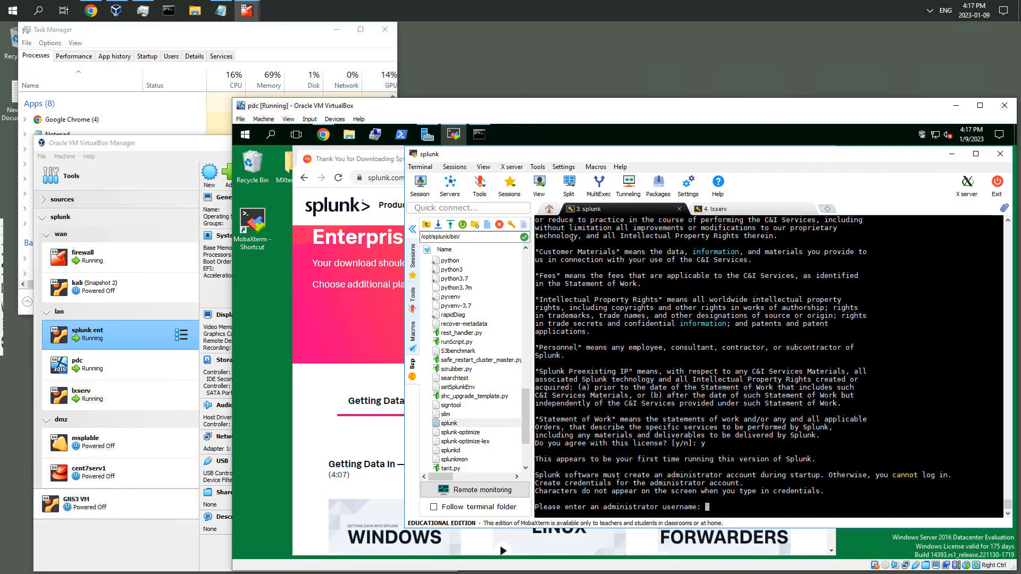
Open a new browser tab in the VM, then return to the terminal
{"action": "left_click", "coordinate": [318, 157]}
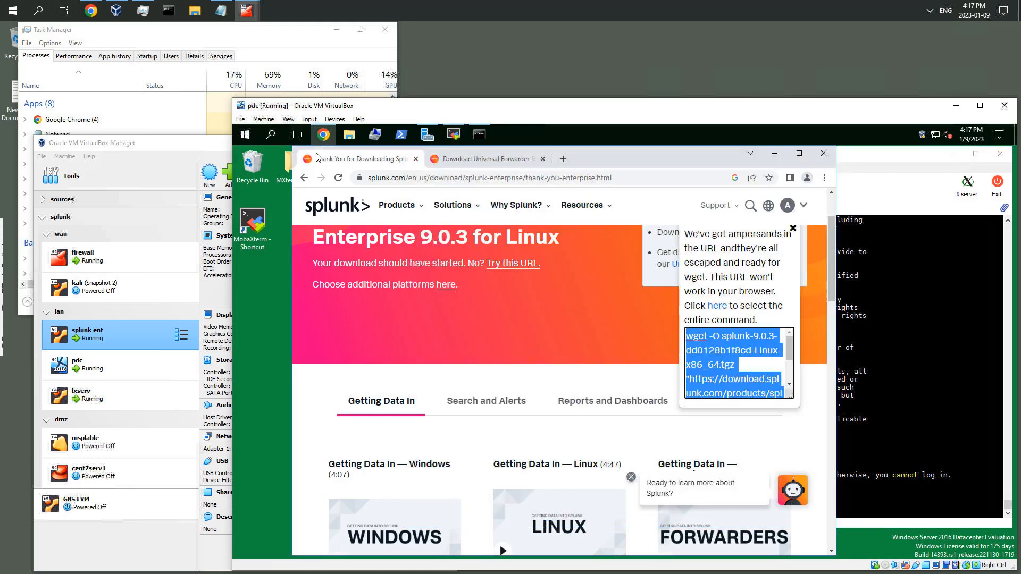
{"action": "left_click", "coordinate": [564, 159]}
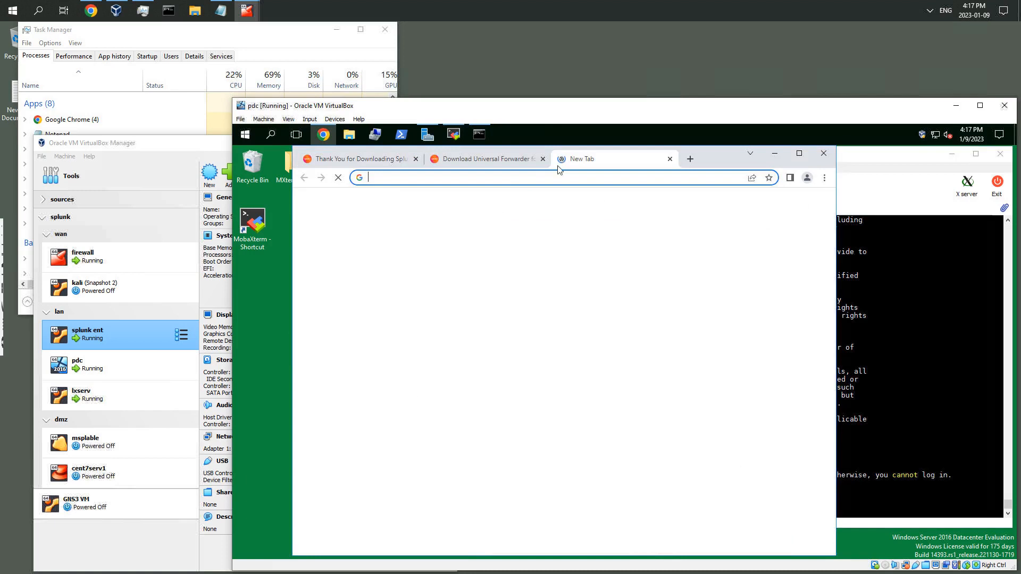
{"action": "left_click", "coordinate": [534, 180]}
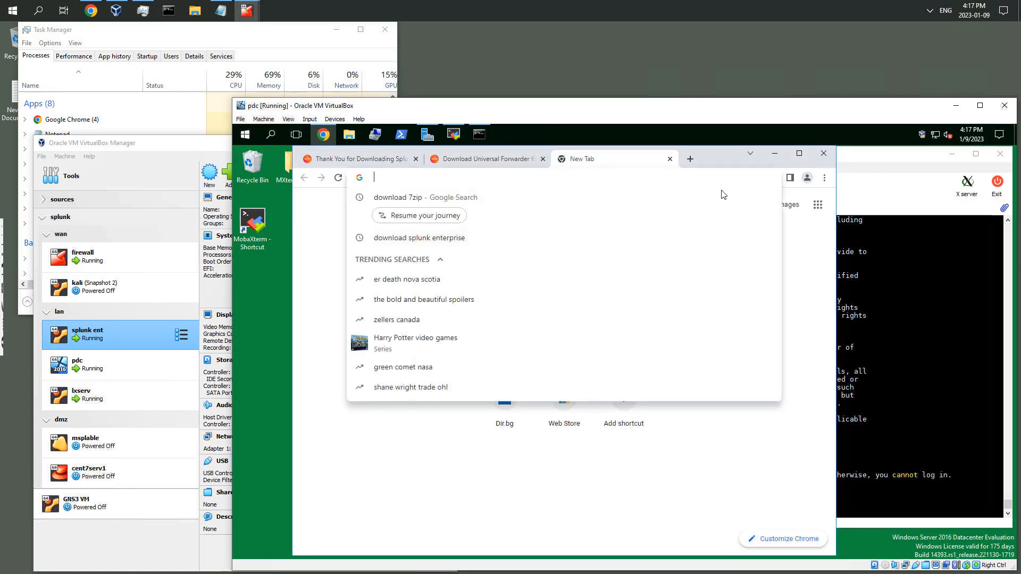
{"action": "left_click", "coordinate": [876, 162]}
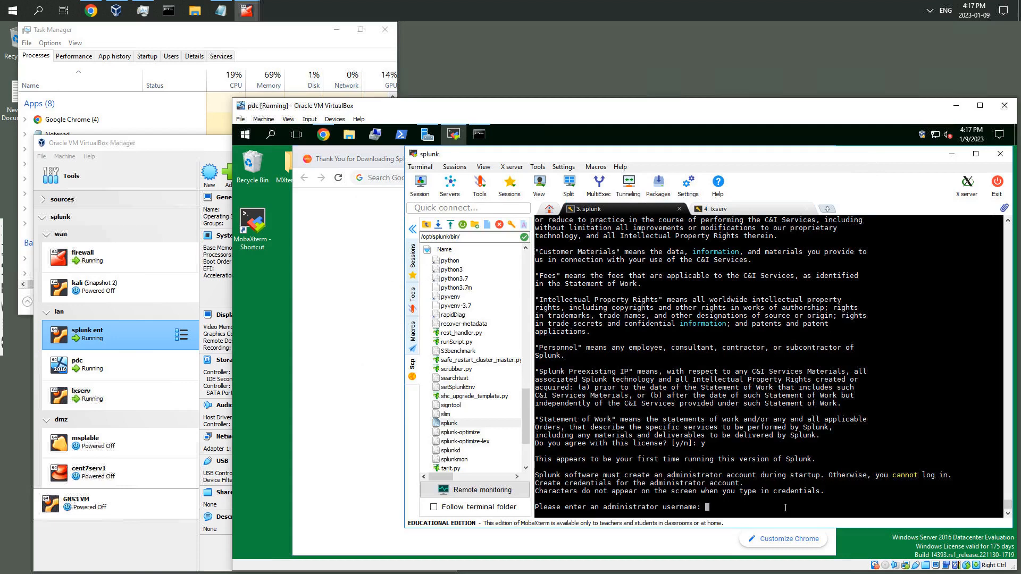
Create the Splunk administrator account with username splunkadmin, entering and confirming its password
{"action": "type", "text": "splunkadmin"}
{"action": "key", "text": "Return"}
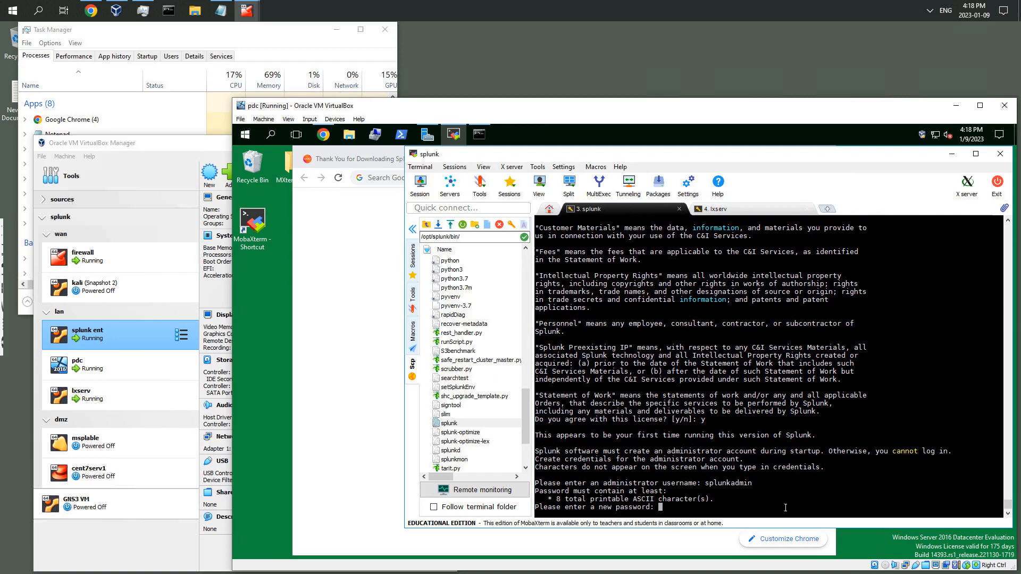
{"action": "key", "text": "Return"}
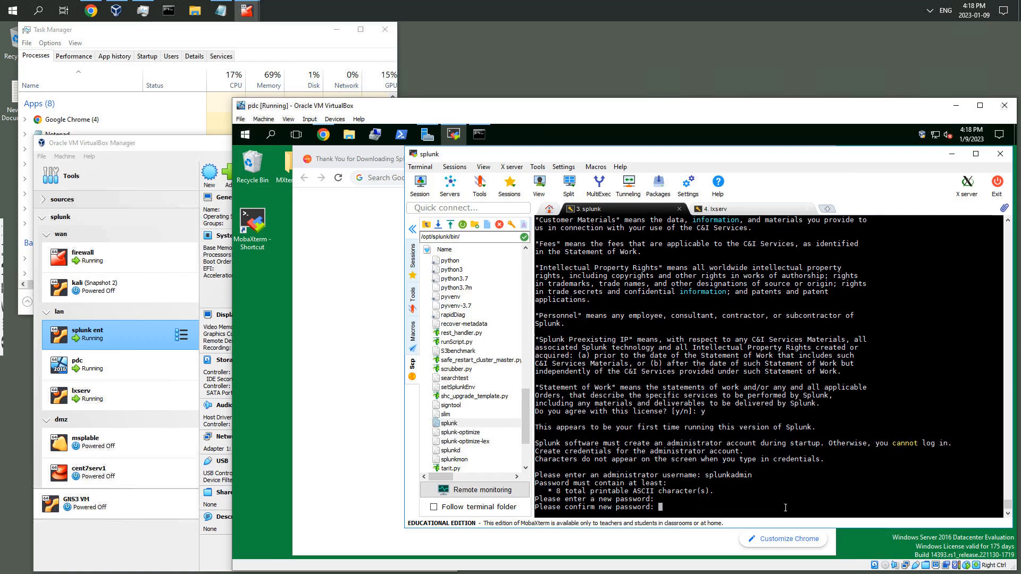
{"action": "key", "text": "Return"}
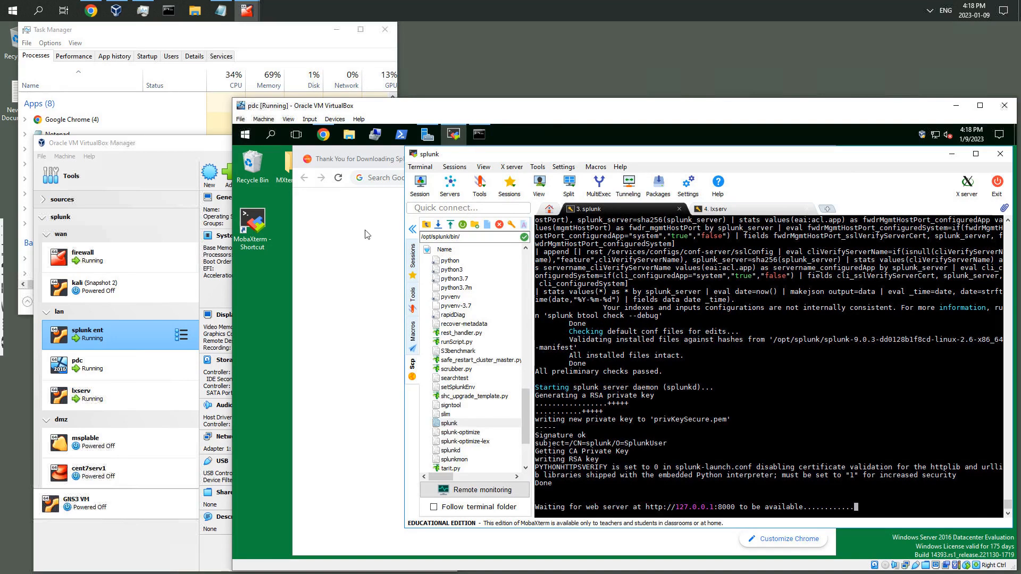
Open the Splunk web interface at 192.168.1.204:8000 in a new browser tab
{"action": "left_click", "coordinate": [381, 218]}
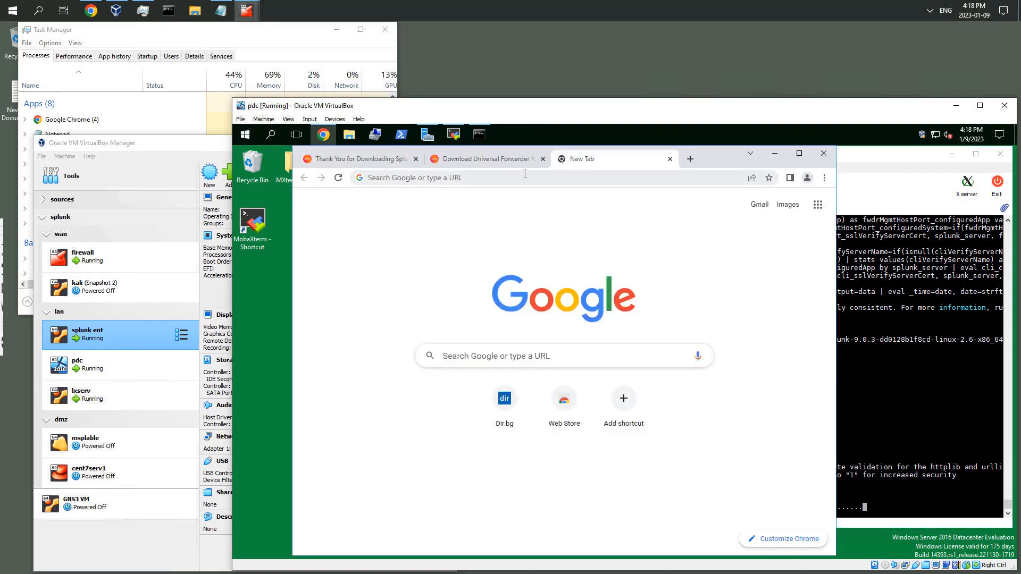
{"action": "left_click", "coordinate": [489, 179]}
{"action": "type", "text": "19"}
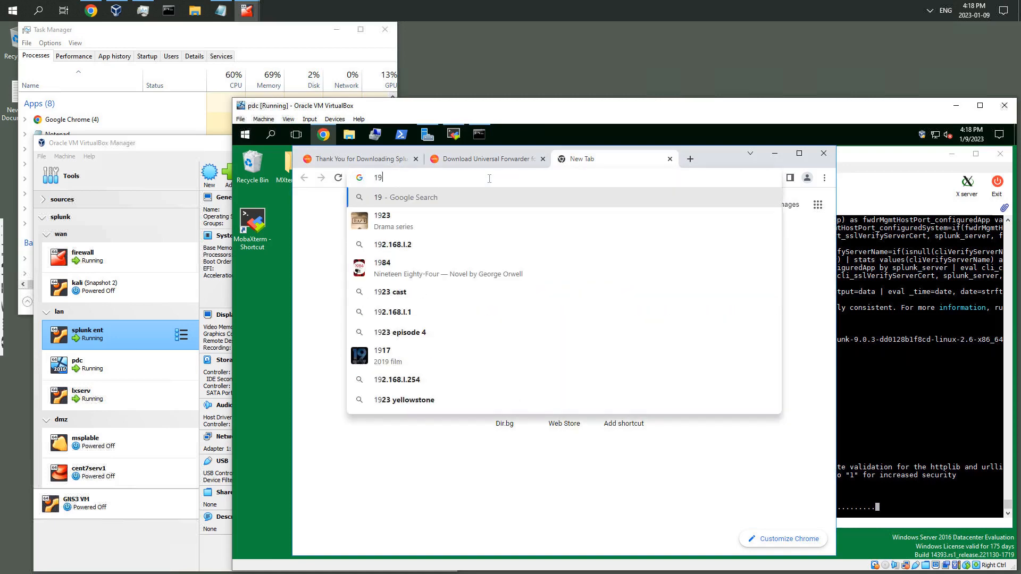
{"action": "type", "text": "2."}
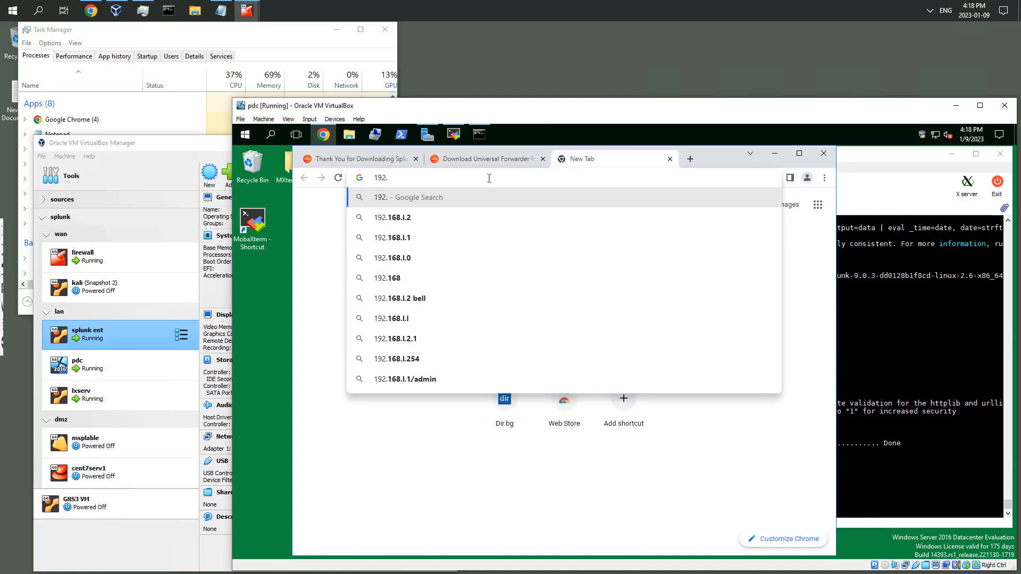
{"action": "type", "text": "168.1.204"}
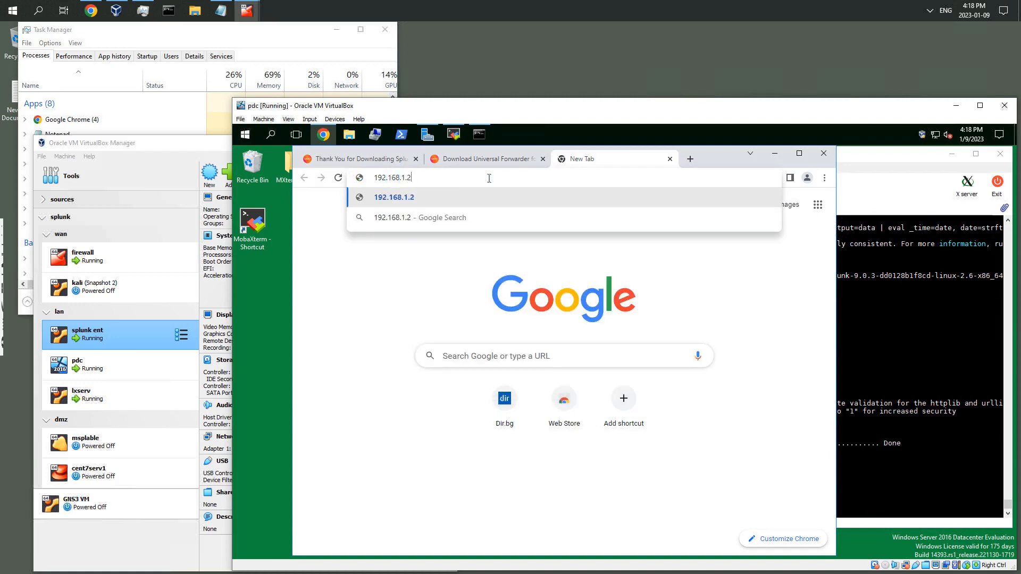
{"action": "type", "text": ":8000"}
{"action": "key", "text": "Return"}
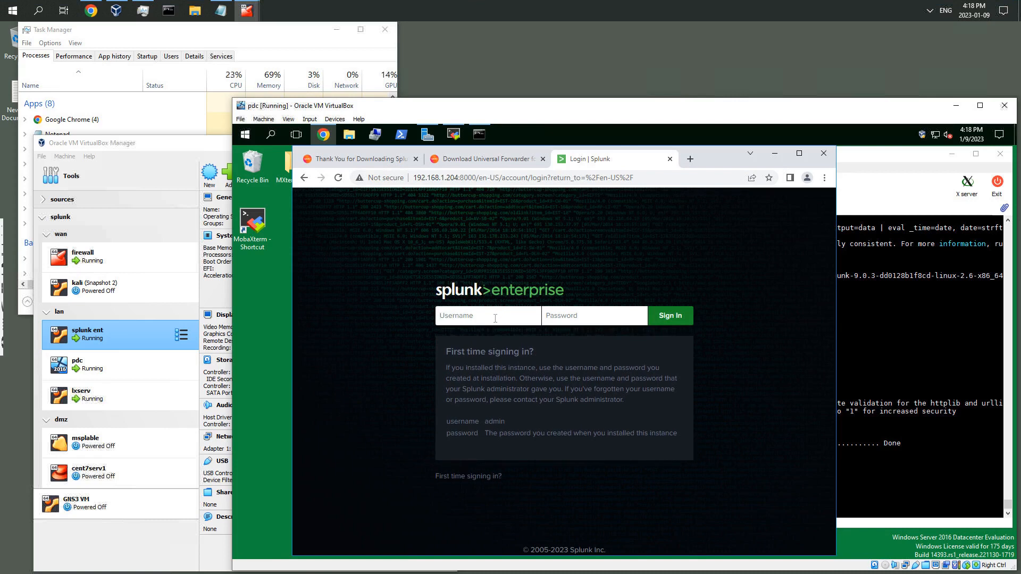
Sign in to Splunk as splunkadmin with the account password, and let the browser save the password
{"action": "type", "text": "splunkadmin"}
{"action": "left_click", "coordinate": [569, 315]}
{"action": "type", "text": "•••••••••"}
{"action": "left_click", "coordinate": [668, 317]}
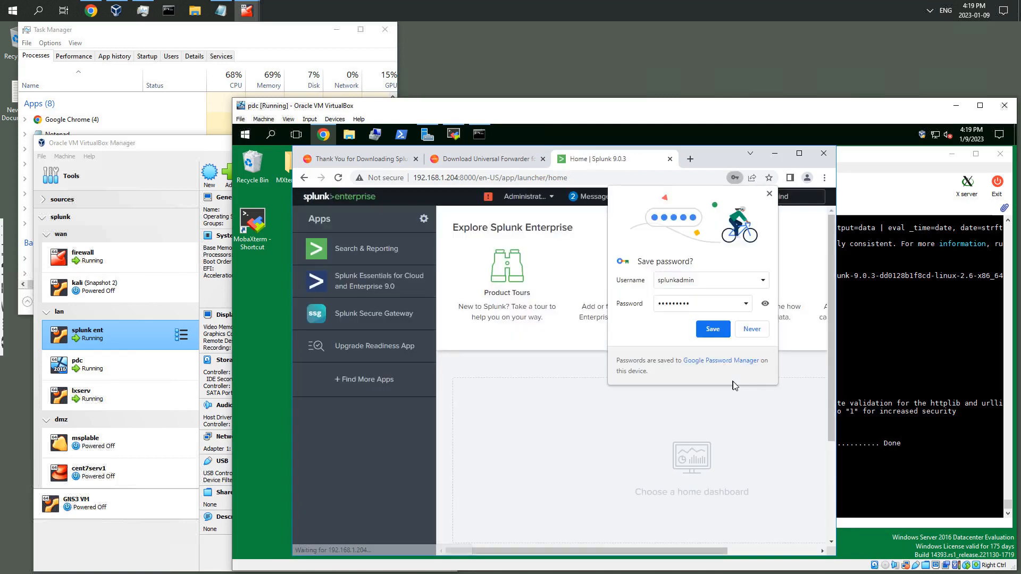
{"action": "left_click", "coordinate": [712, 329]}
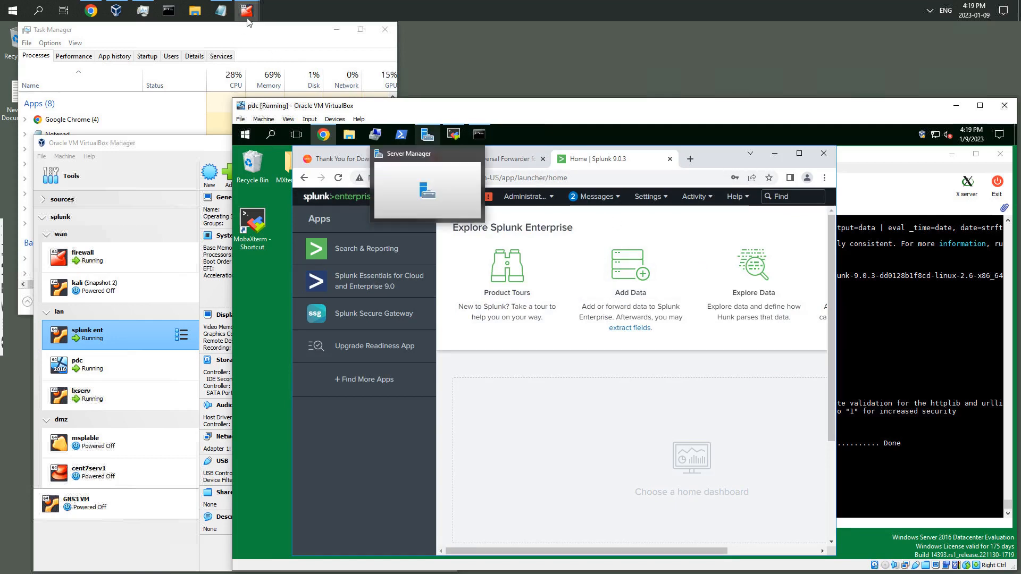
Check the splunk ent and lxserv VM console windows, minimizing each one afterward
{"action": "mouse_move", "coordinate": [247, 16]}
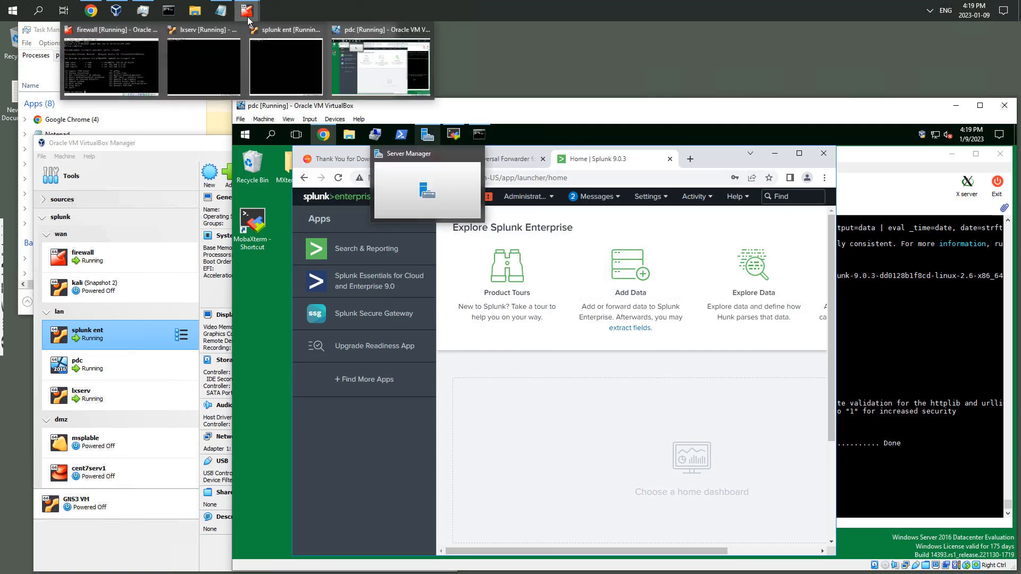
{"action": "left_click", "coordinate": [269, 52]}
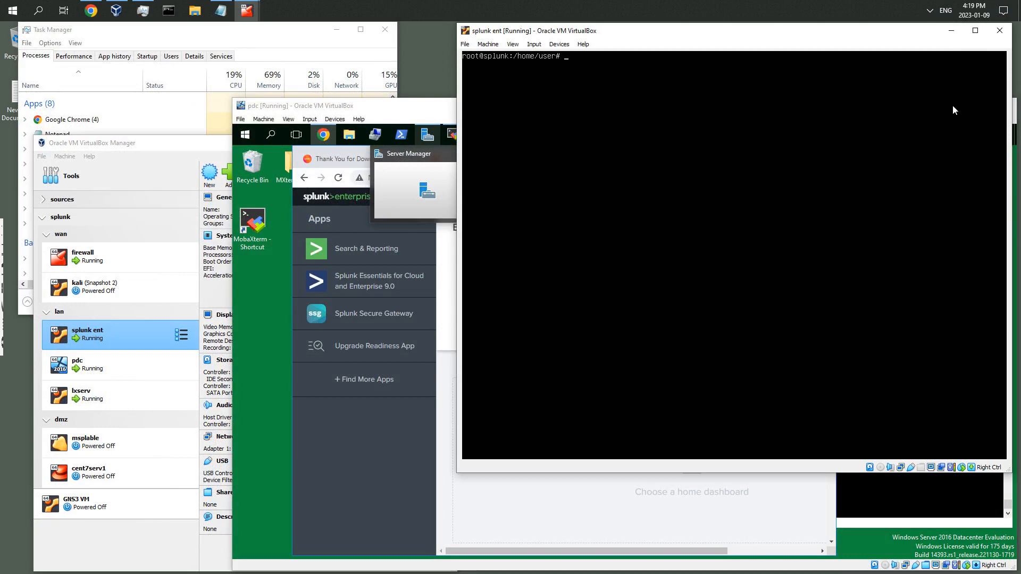
{"action": "left_click", "coordinate": [951, 31]}
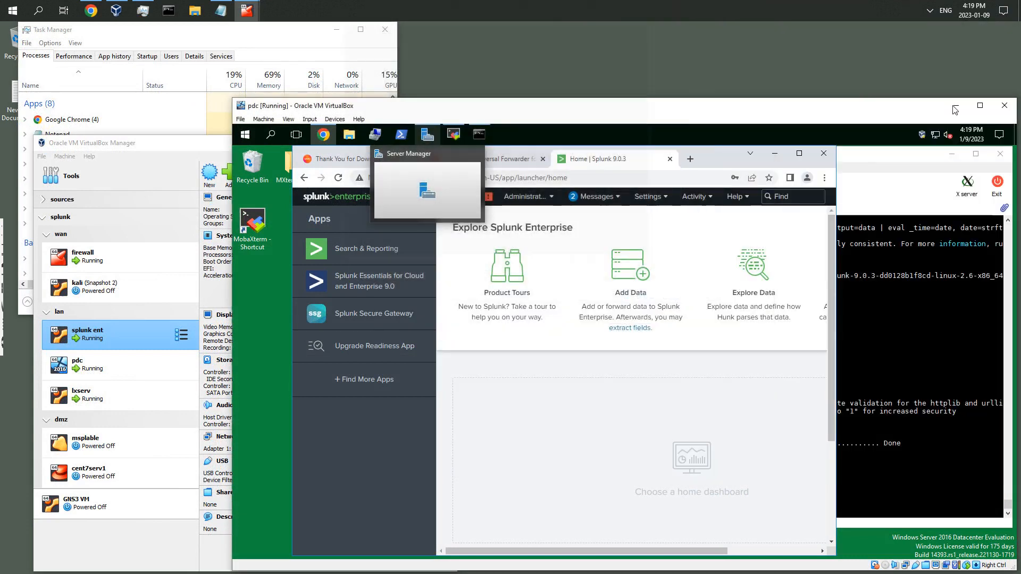
{"action": "left_click", "coordinate": [885, 198]}
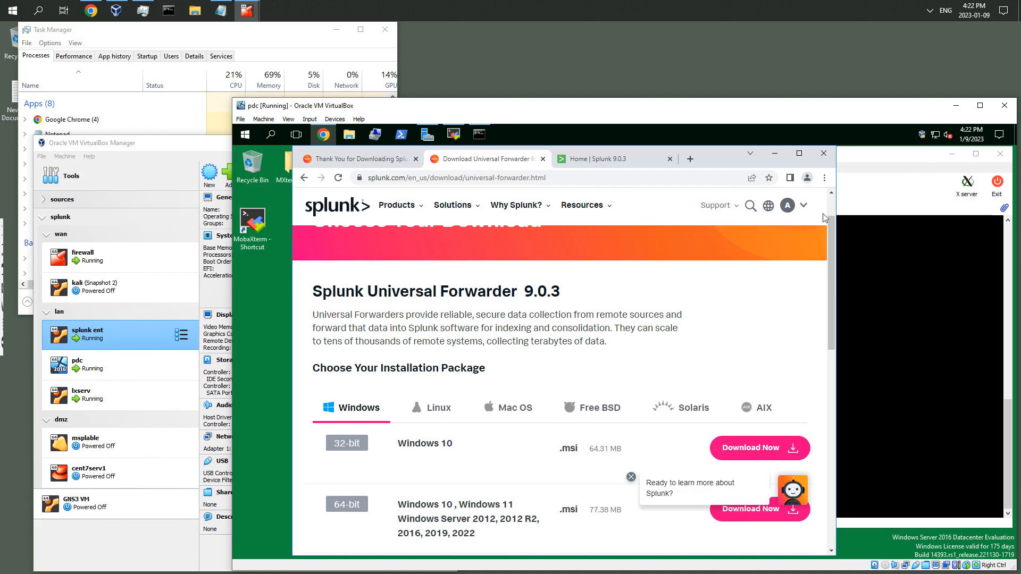
{"action": "left_click", "coordinate": [916, 166]}
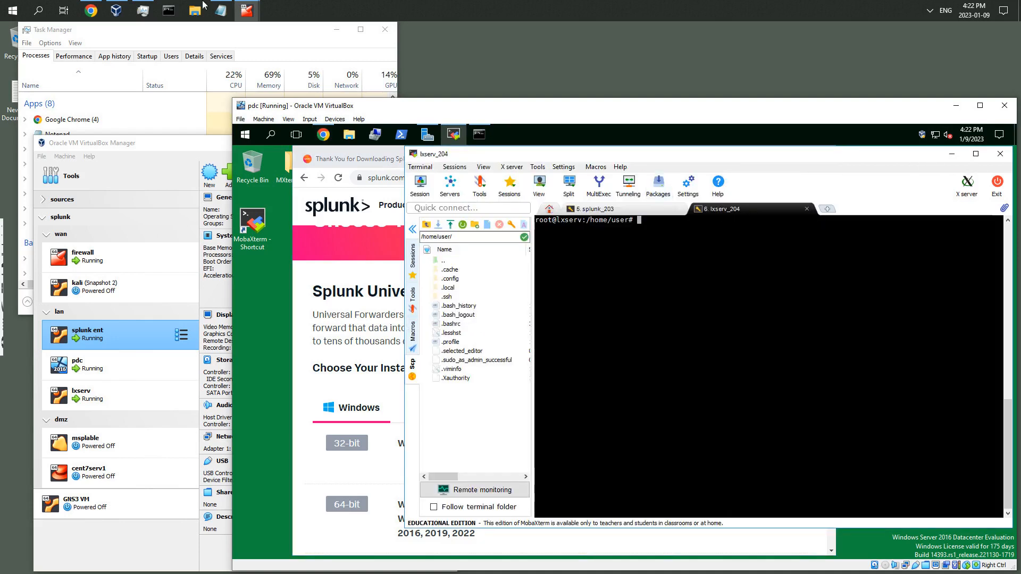
{"action": "mouse_move", "coordinate": [247, 10]}
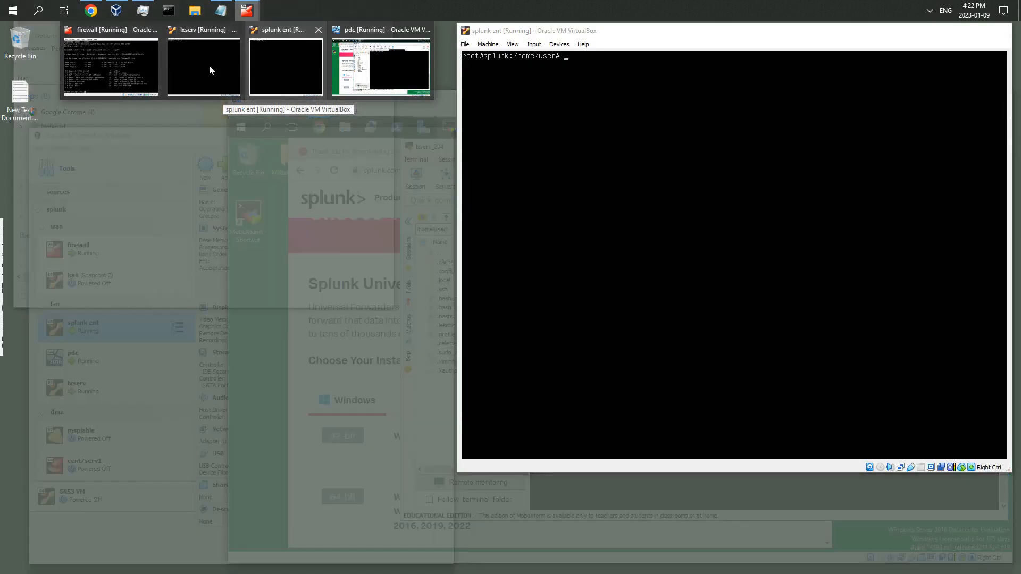
{"action": "left_click", "coordinate": [209, 65]}
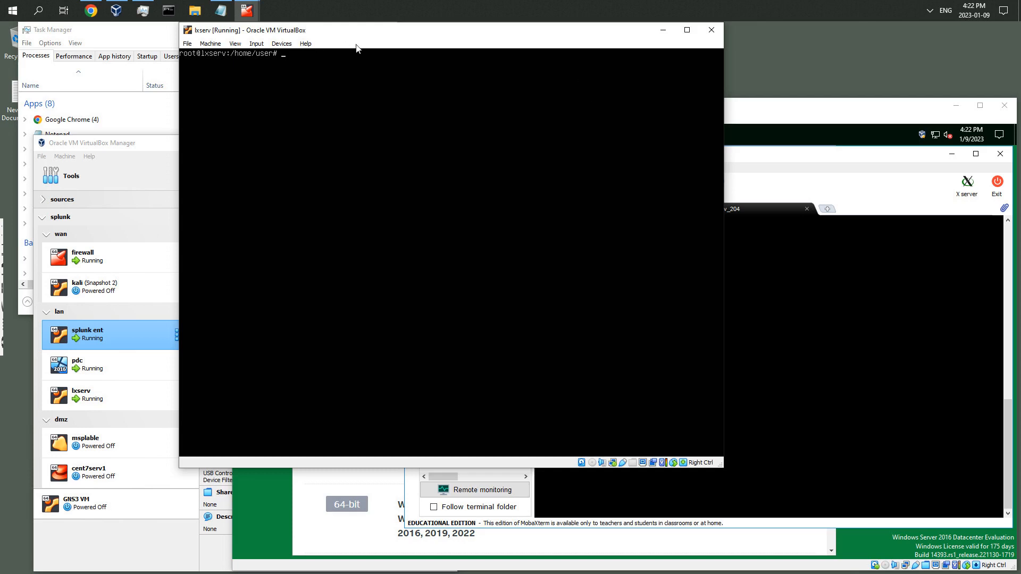
{"action": "left_click", "coordinate": [663, 30]}
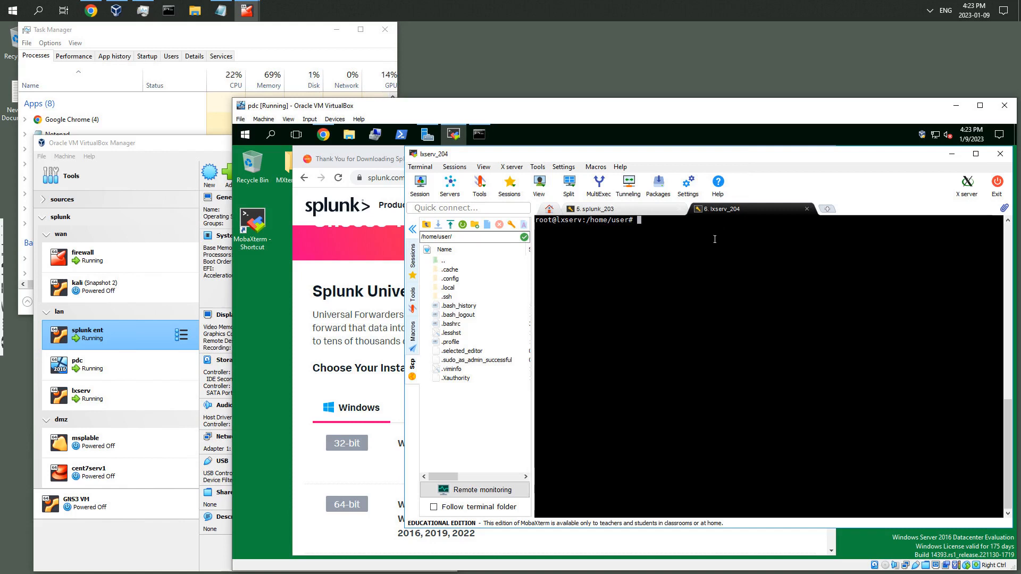
Switch to the splunk_203 terminal session and select the /opt/splunk/bin/splunk path in the status command
{"action": "left_click", "coordinate": [633, 209]}
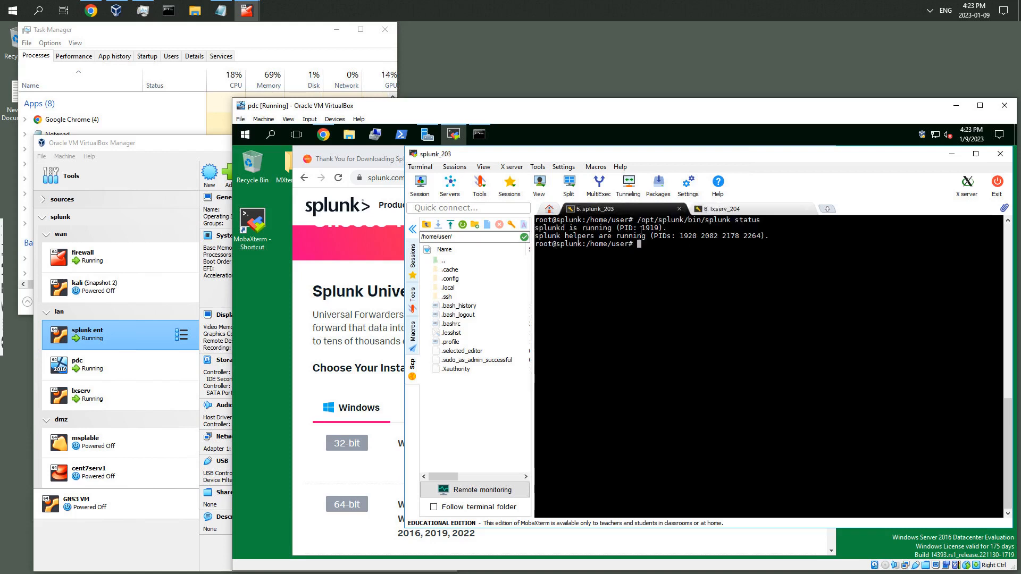
{"action": "left_click_drag", "start_coordinate": [638, 220], "coordinate": [730, 221]}
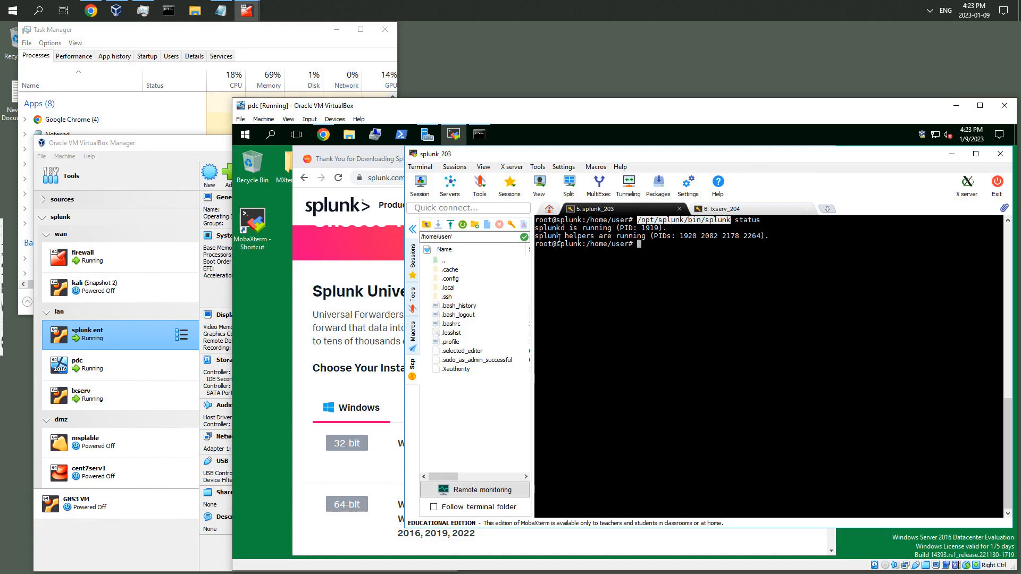
Copy the Splunk home page address into a new browser tab
{"action": "left_click", "coordinate": [381, 155]}
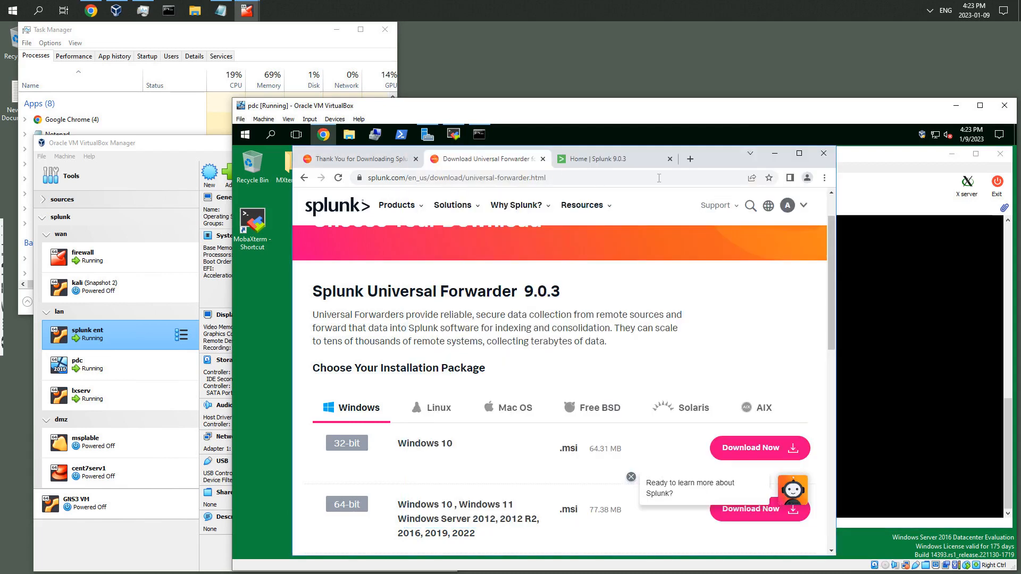
{"action": "left_click", "coordinate": [690, 160]}
{"action": "left_click", "coordinate": [572, 176]}
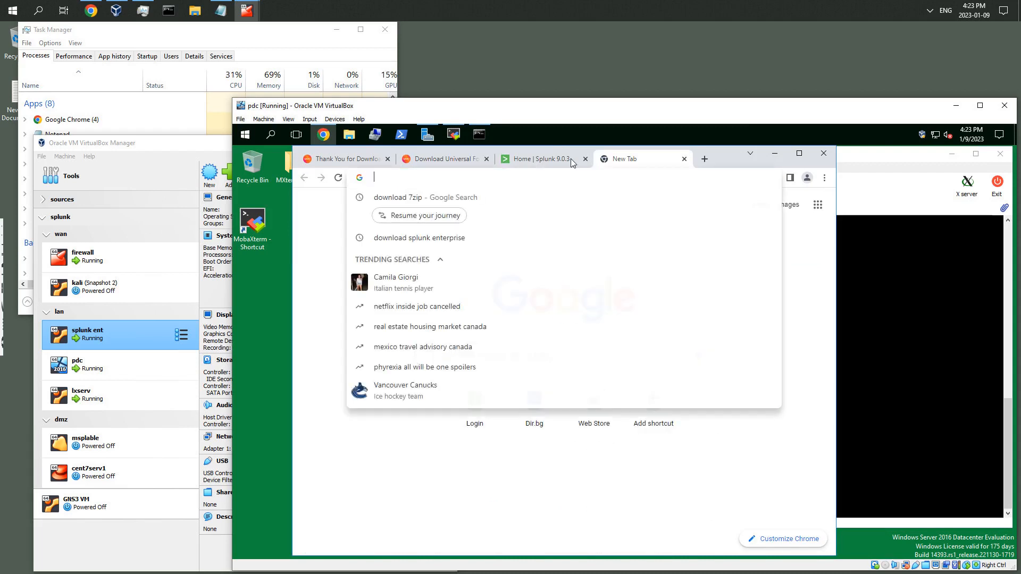
{"action": "left_click", "coordinate": [542, 163]}
{"action": "left_click", "coordinate": [476, 177]}
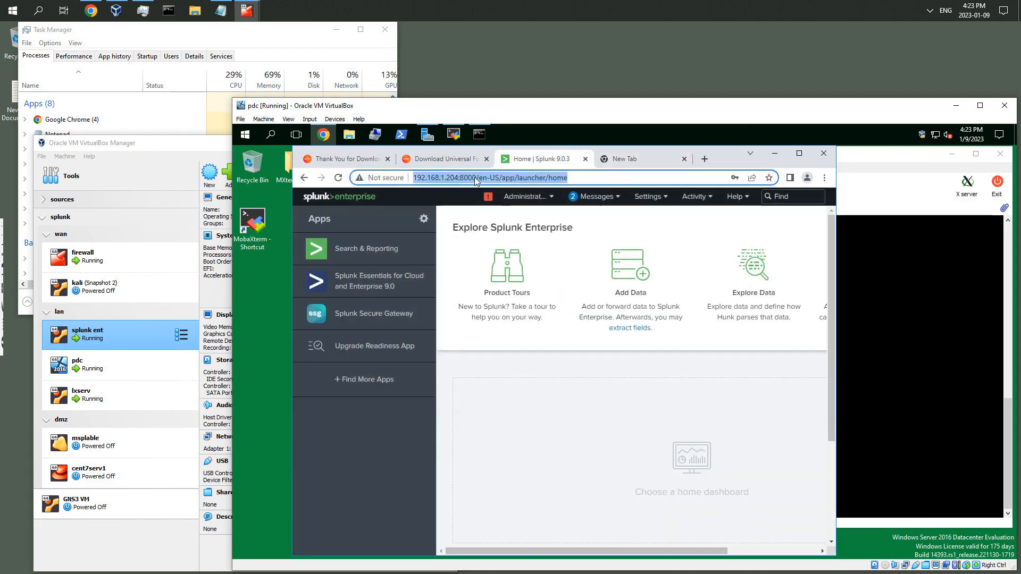
{"action": "right_click", "coordinate": [475, 177]}
{"action": "left_click", "coordinate": [501, 218]}
{"action": "key", "text": "ctrl+Tab"}
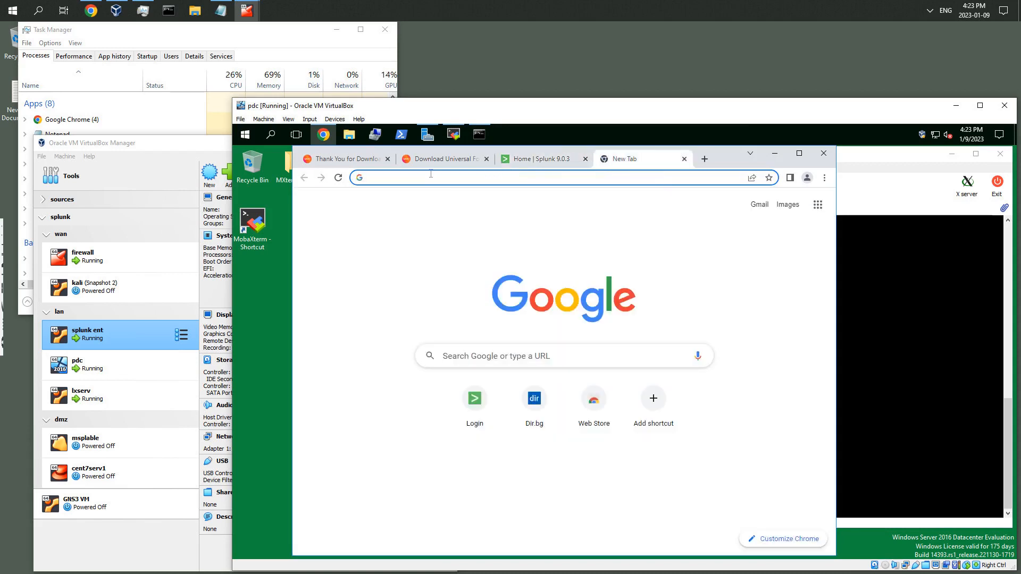
{"action": "right_click", "coordinate": [469, 175]}
{"action": "left_click", "coordinate": [510, 225]}
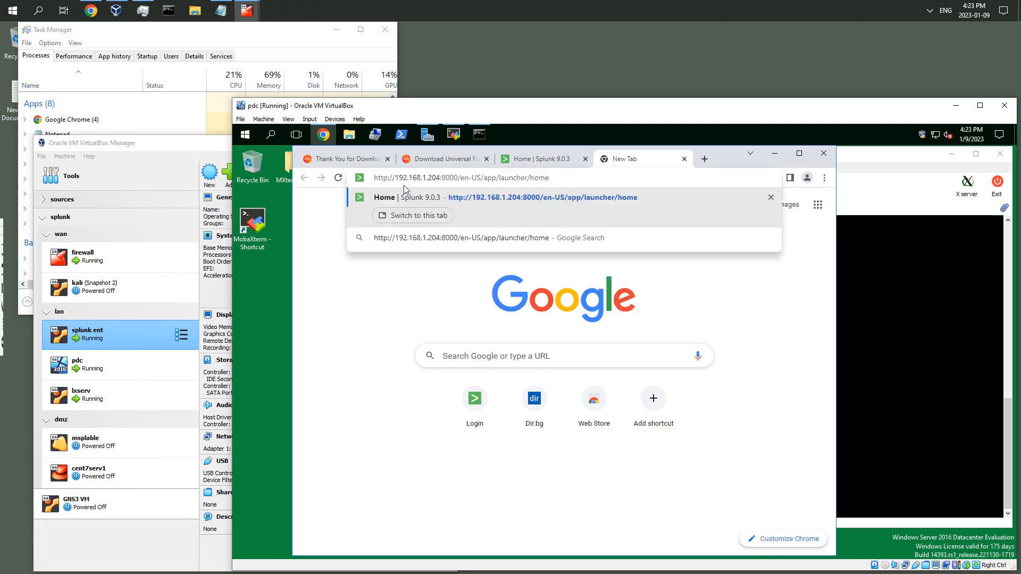
{"action": "type", "text": "s"}
{"action": "key", "text": "End"}
{"action": "key", "text": "BackSpace"}
{"action": "key", "text": "BackSpace"}
{"action": "key", "text": "BackSpace"}
{"action": "key", "text": "BackSpace"}
{"action": "key", "text": "BackSpace"}
{"action": "key", "text": "BackSpace"}
{"action": "key", "text": "BackSpace"}
{"action": "key", "text": "BackSpace"}
{"action": "key", "text": "BackSpace"}
{"action": "key", "text": "BackSpace"}
{"action": "key", "text": "BackSpace"}
{"action": "key", "text": "BackSpace"}
{"action": "key", "text": "BackSpace"}
{"action": "key", "text": "BackSpace"}
{"action": "key", "text": "BackSpace"}
{"action": "key", "text": "BackSpace"}
{"action": "key", "text": "BackSpace"}
{"action": "key", "text": "BackSpace"}
{"action": "key", "text": "BackSpace"}
{"action": "key", "text": "BackSpace"}
{"action": "key", "text": "BackSpace"}
{"action": "key", "text": "BackSpace"}
{"action": "key", "text": "BackSpace"}
{"action": "key", "text": "BackSpace"}
{"action": "key", "text": "BackSpace"}
{"action": "key", "text": "BackSpace"}
{"action": "key", "text": "BackSpace"}
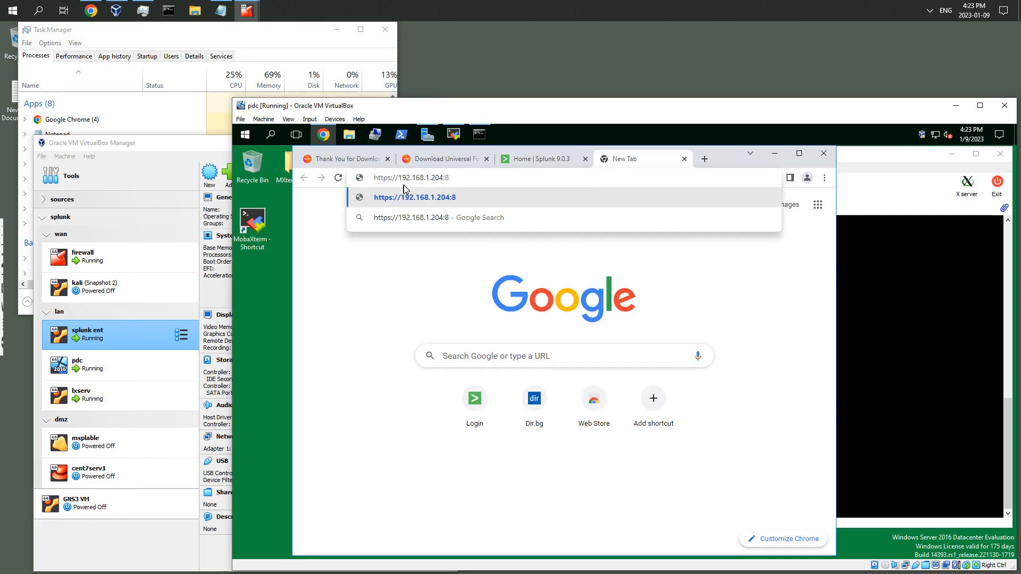
{"action": "type", "text": "089"}
{"action": "key", "text": "Return"}
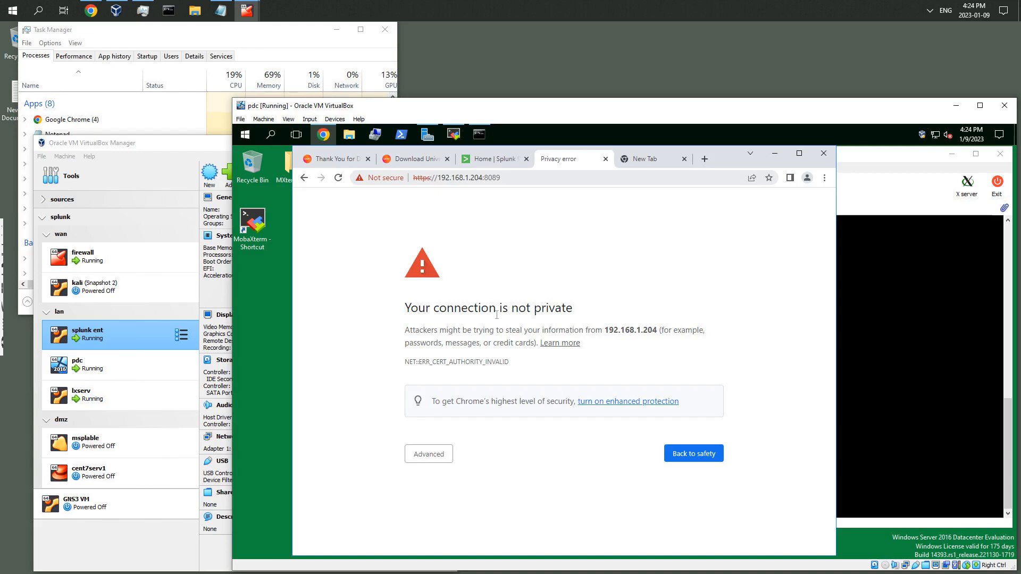
Proceed past the certificate warning to the unsafe site and close the leftover empty tab
{"action": "left_click", "coordinate": [453, 460]}
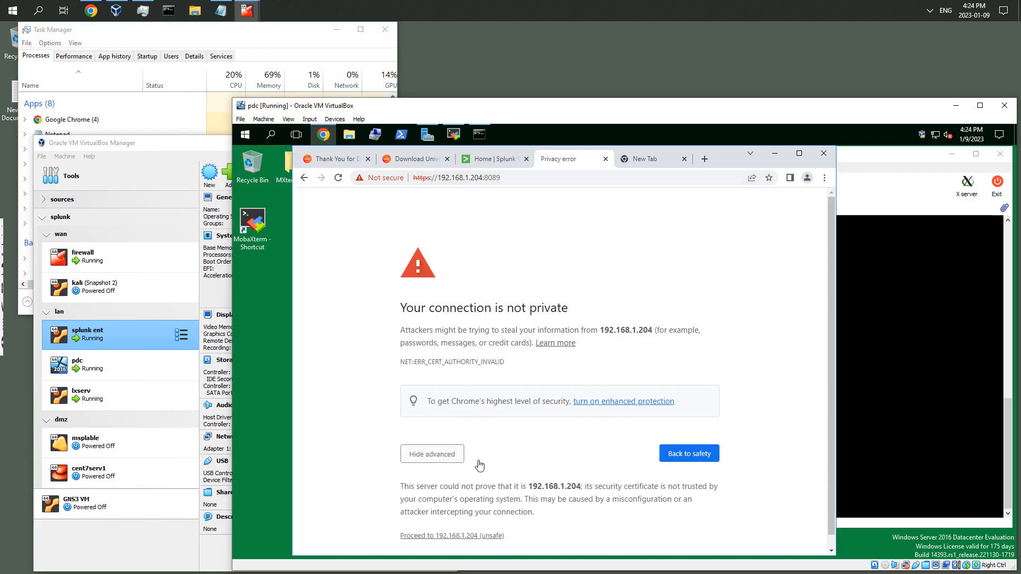
{"action": "left_click", "coordinate": [471, 538]}
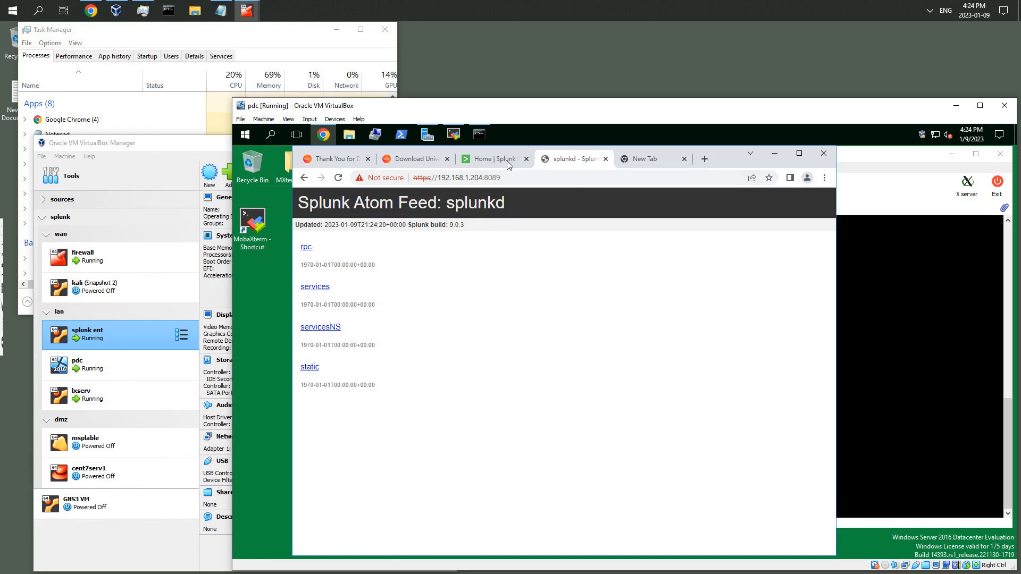
{"action": "left_click", "coordinate": [665, 159]}
{"action": "left_click", "coordinate": [684, 159]}
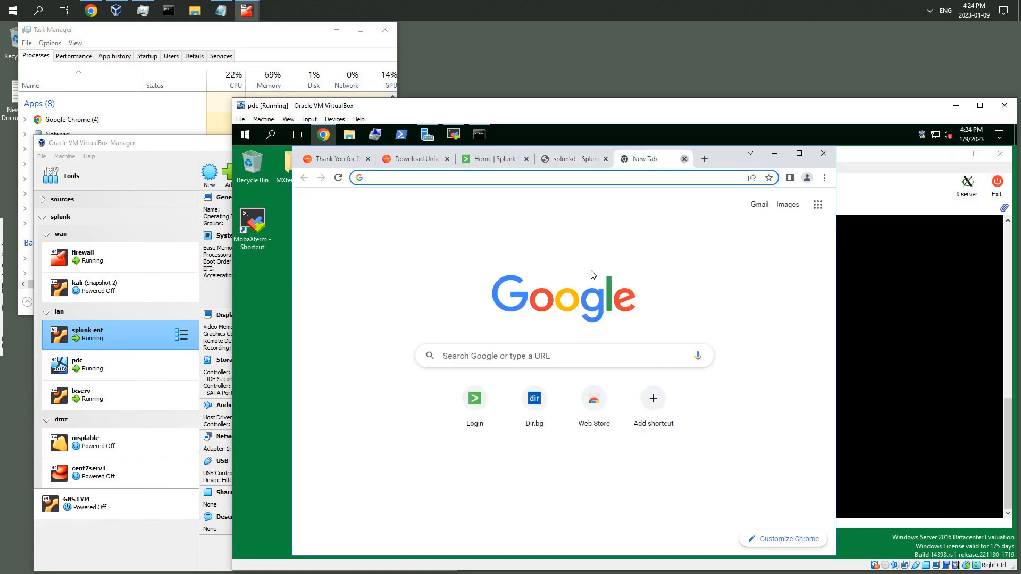
Review the Splunk Enterprise download page and the Universal Forwarder download options
{"action": "left_click", "coordinate": [366, 164]}
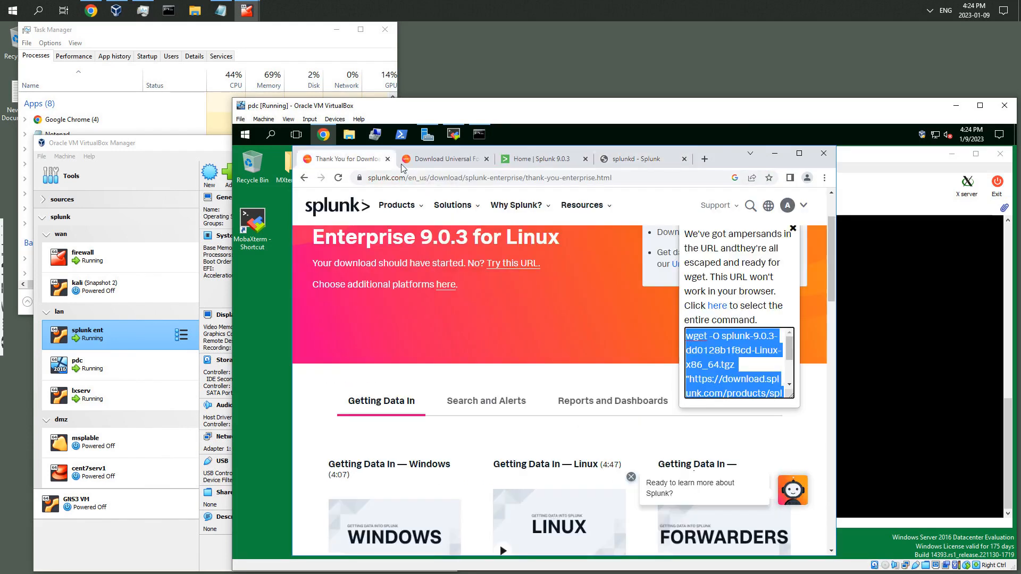
{"action": "left_click", "coordinate": [438, 163]}
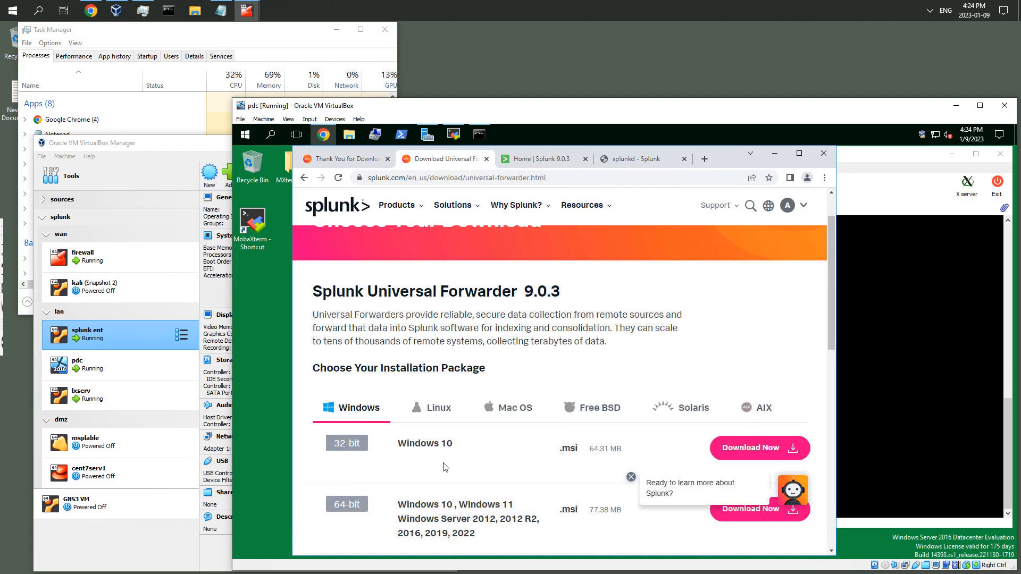
{"action": "scroll", "coordinate": [447, 468], "scroll_direction": "down", "scroll_amount": 2}
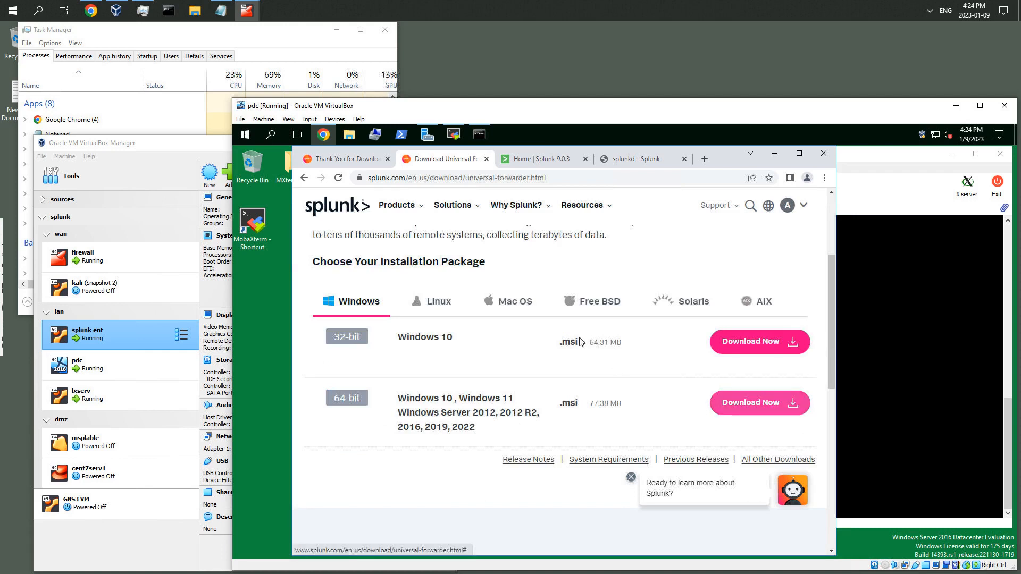
{"action": "scroll", "coordinate": [582, 342], "scroll_direction": "up", "scroll_amount": 3}
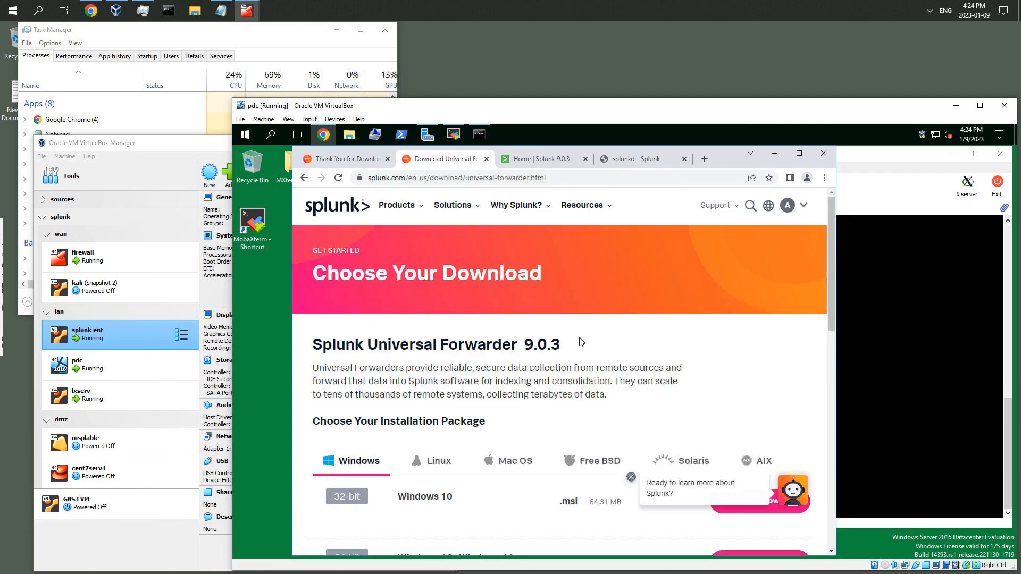
{"action": "scroll", "coordinate": [582, 342], "scroll_direction": "down", "scroll_amount": 6}
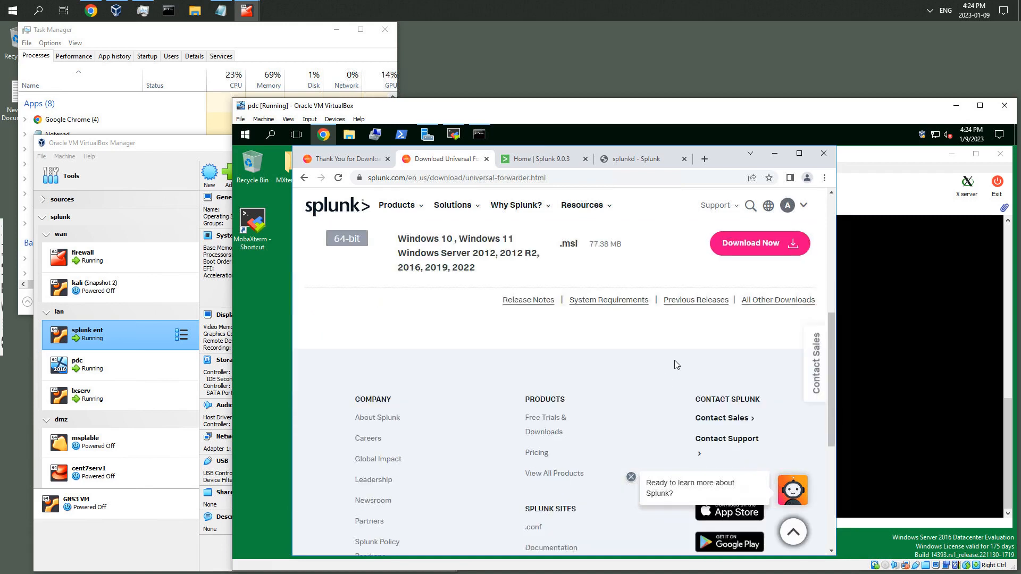
{"action": "scroll", "coordinate": [676, 365], "scroll_direction": "up", "scroll_amount": 1}
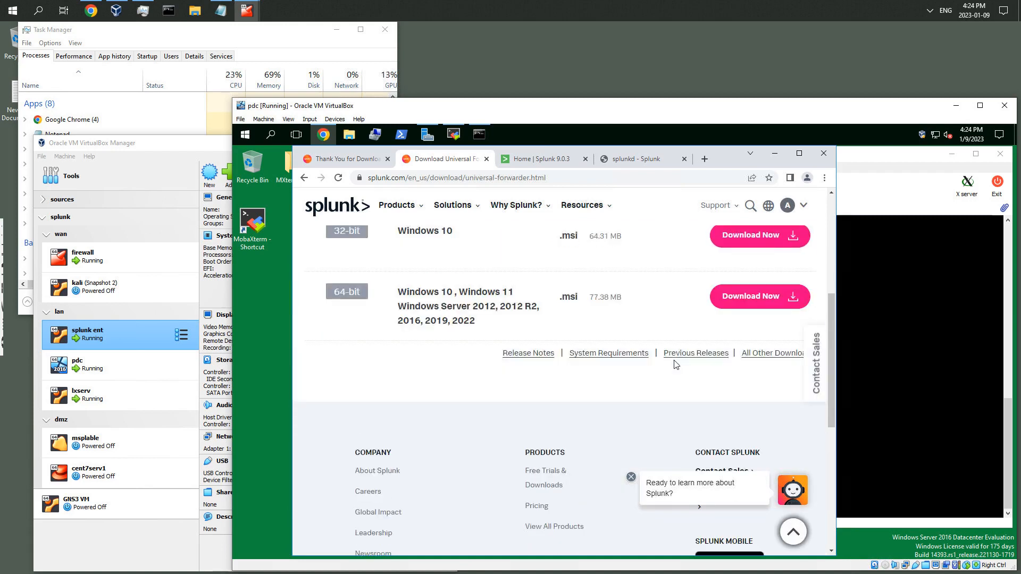
Download the 64-bit Windows Universal Forwarder .msi and open its wget command-line link
{"action": "left_click", "coordinate": [744, 301]}
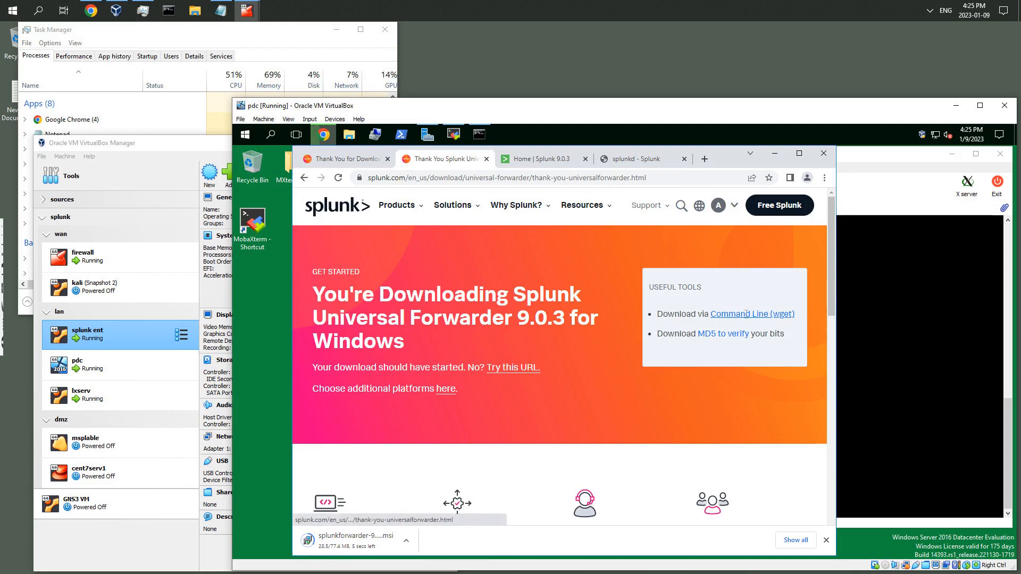
{"action": "left_click", "coordinate": [747, 314]}
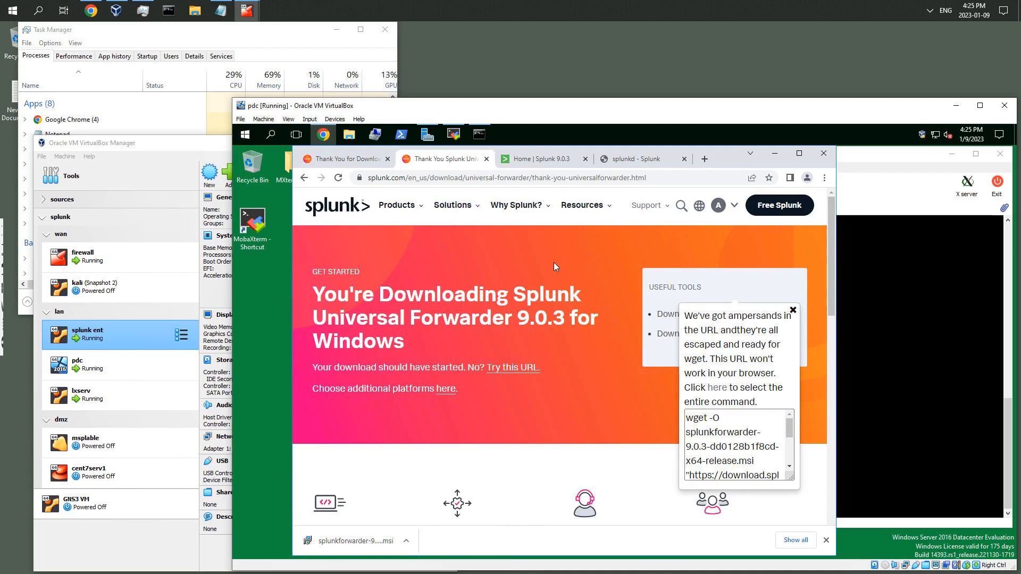
Return to the Universal Forwarder download page and download the 64-bit Linux .tgz package
{"action": "left_click", "coordinate": [304, 177]}
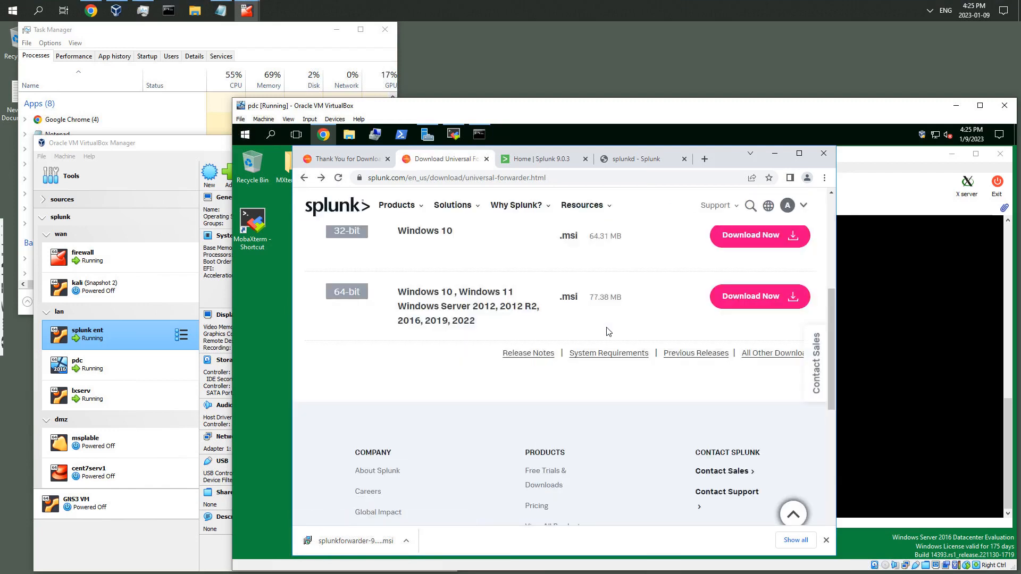
{"action": "scroll", "coordinate": [591, 332], "scroll_direction": "up", "scroll_amount": 2}
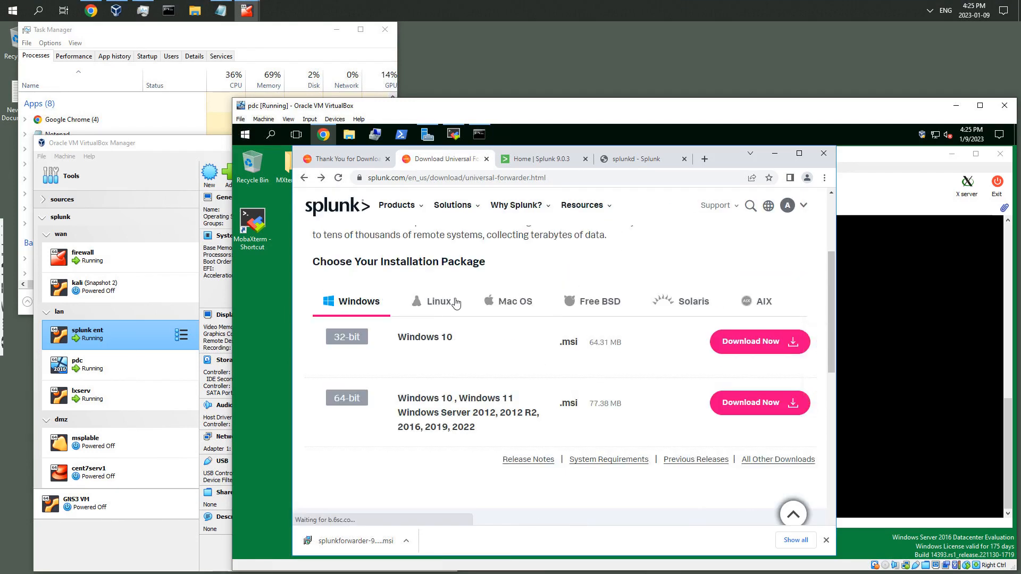
{"action": "left_click", "coordinate": [440, 302]}
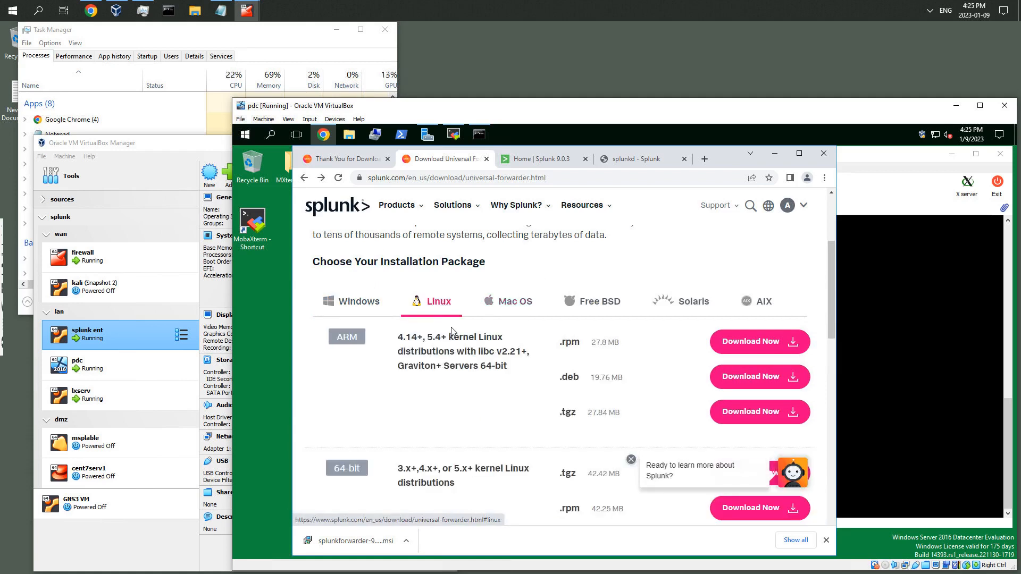
{"action": "scroll", "coordinate": [445, 346], "scroll_direction": "down", "scroll_amount": 1}
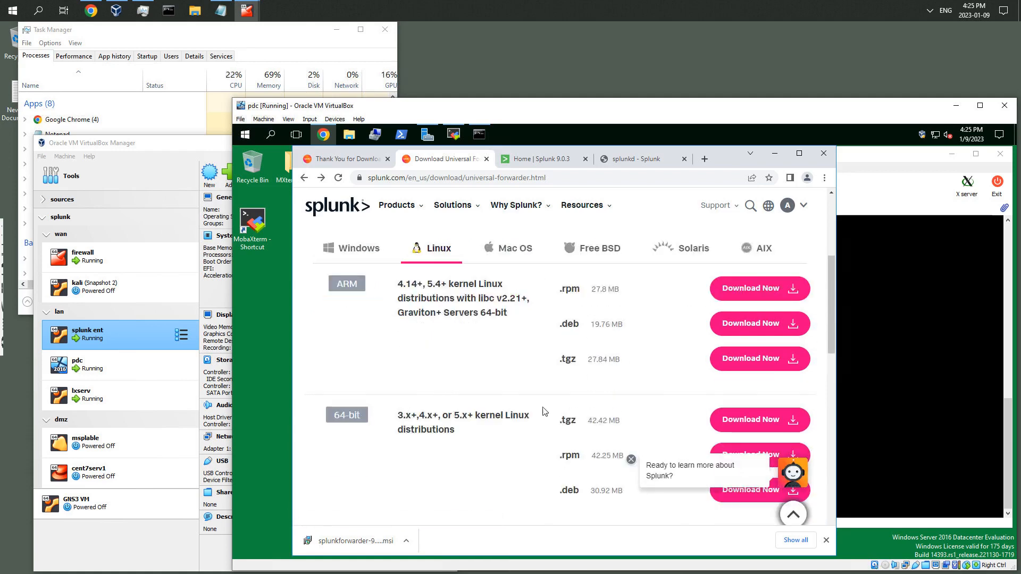
{"action": "left_click", "coordinate": [746, 420]}
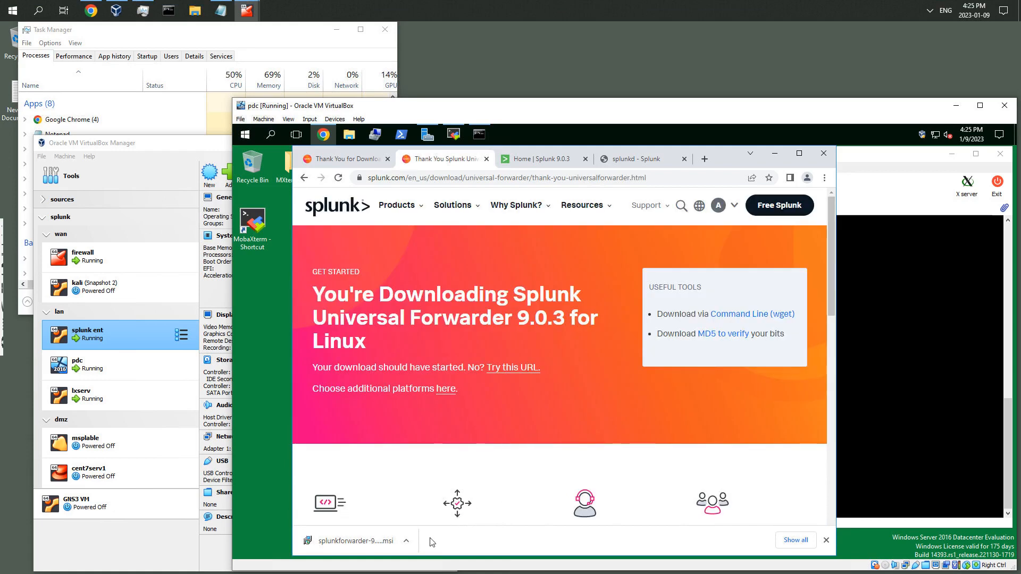
{"action": "left_click", "coordinate": [407, 542]}
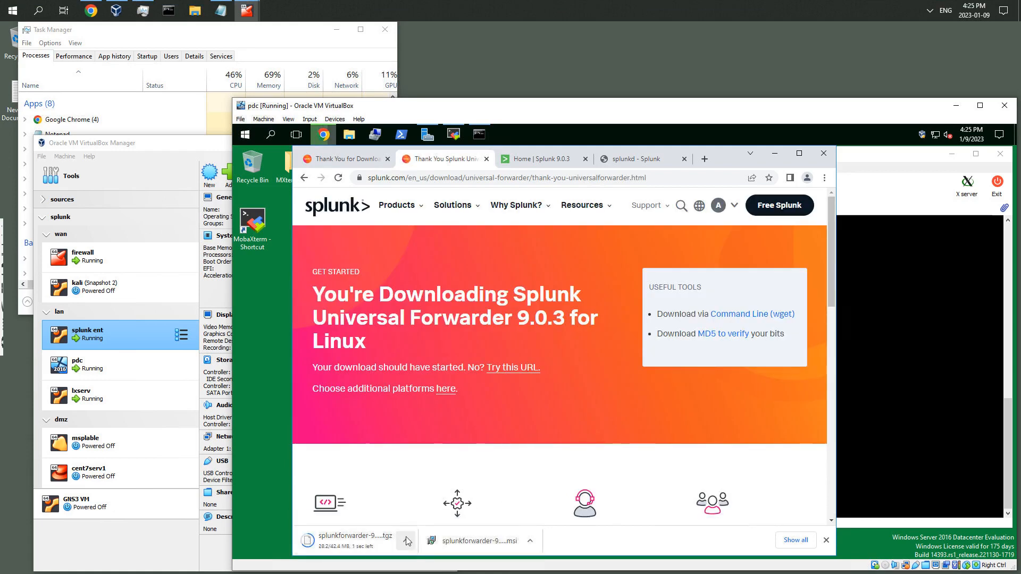
{"action": "left_click", "coordinate": [455, 524]}
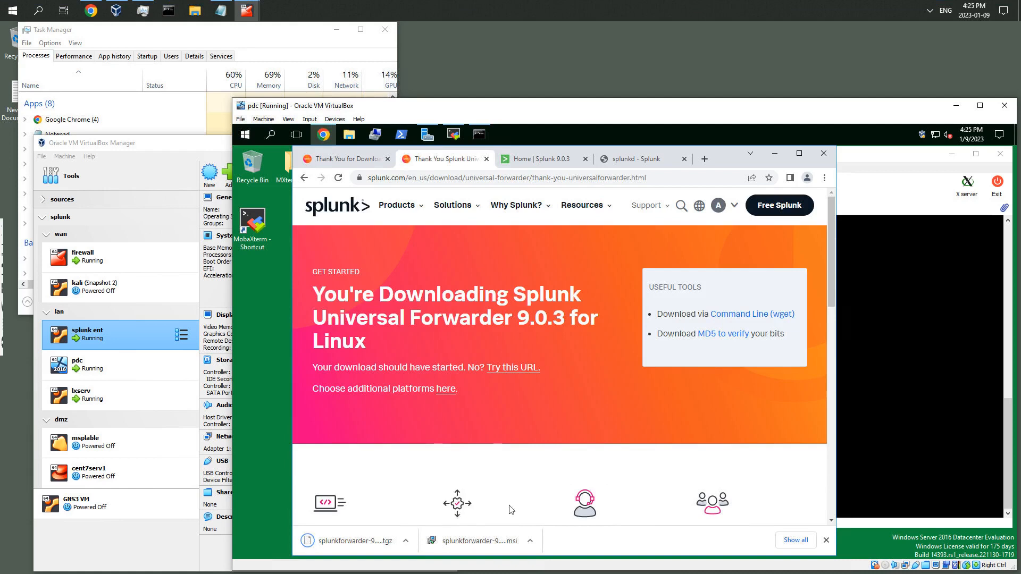
Open the Linux package's wget command-line link and copy the whole wget command
{"action": "left_click", "coordinate": [742, 316]}
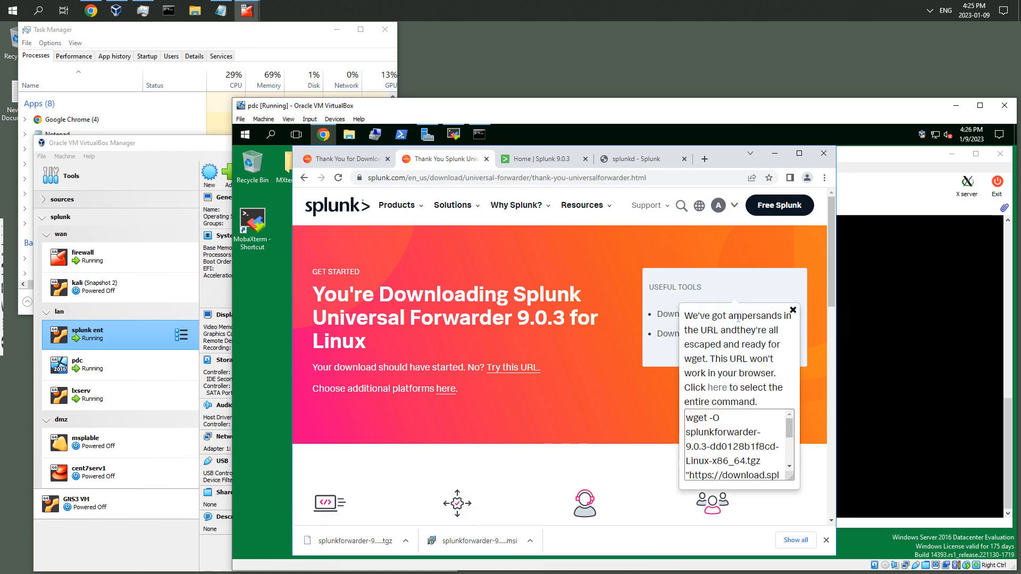
{"action": "left_click_drag", "start_coordinate": [688, 417], "coordinate": [767, 496]}
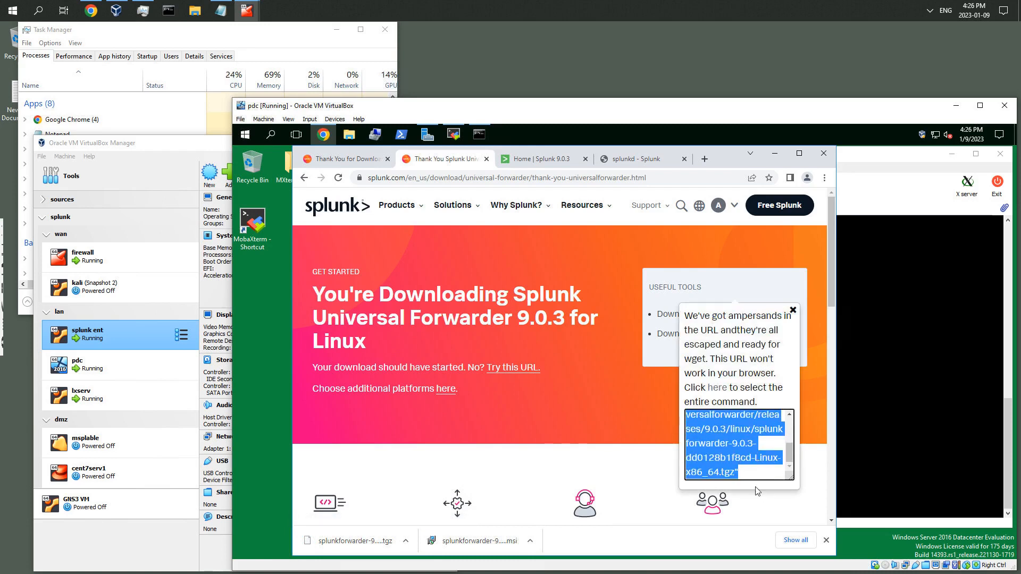
{"action": "right_click", "coordinate": [722, 446]}
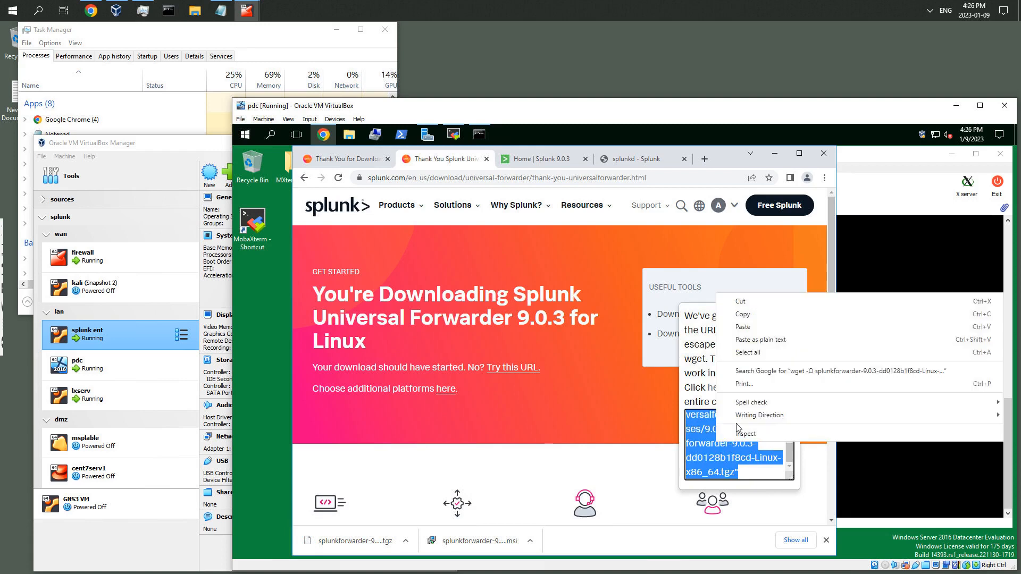
{"action": "left_click", "coordinate": [744, 317]}
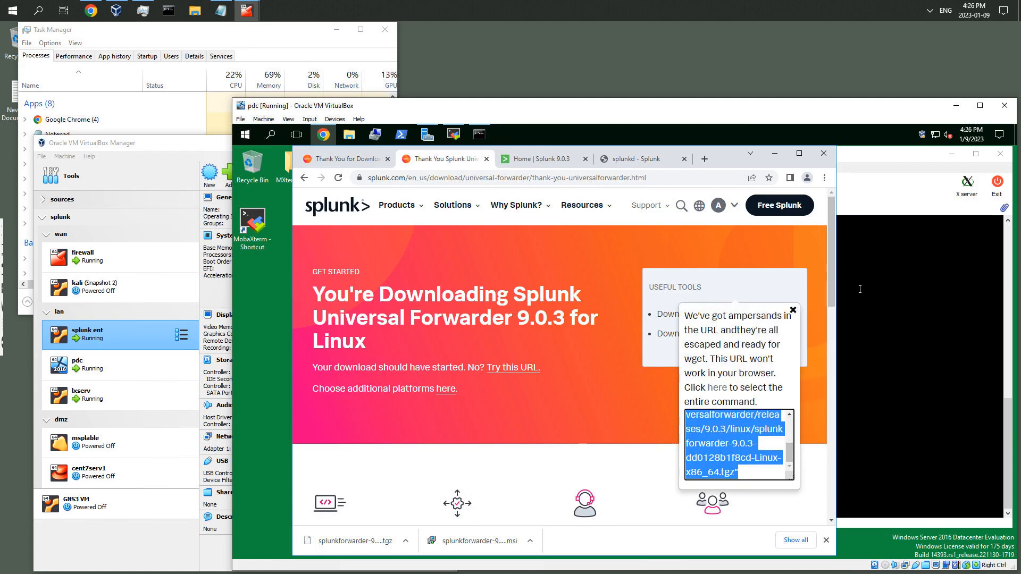
In the lxserv terminal session, change to /opt and run the copied wget command to download the forwarder .tgz
{"action": "left_click", "coordinate": [860, 289]}
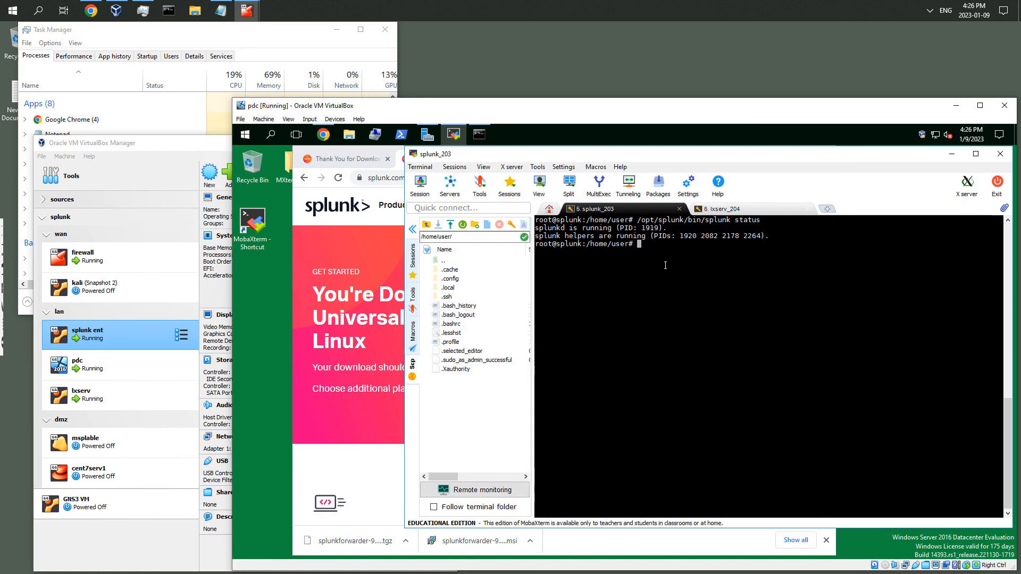
{"action": "left_click", "coordinate": [735, 213]}
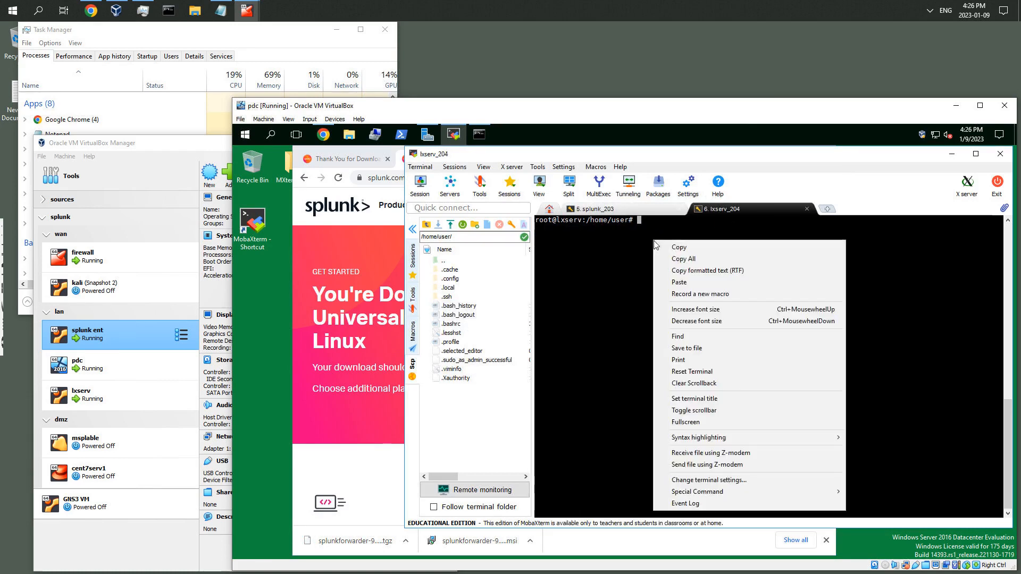
{"action": "left_click", "coordinate": [681, 283]}
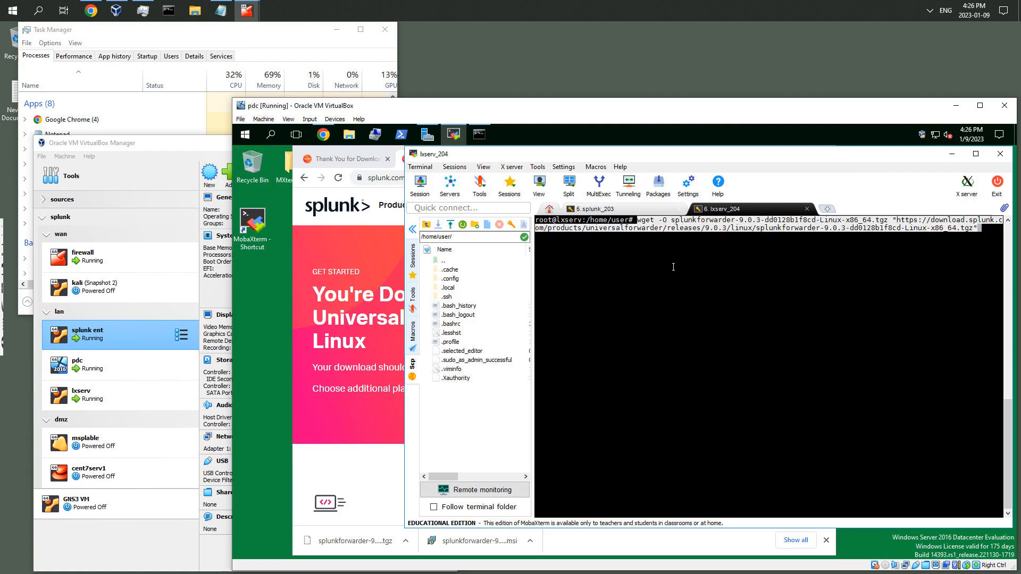
{"action": "key", "text": "ctrl+c"}
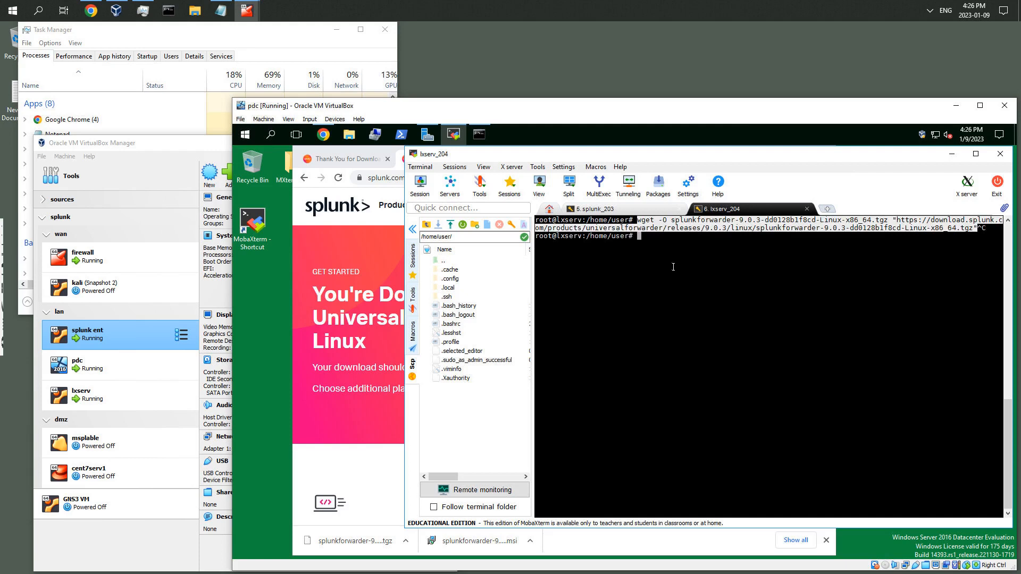
{"action": "type", "text": "cd /opt"}
{"action": "key", "text": "Return"}
{"action": "right_click", "coordinate": [673, 268]}
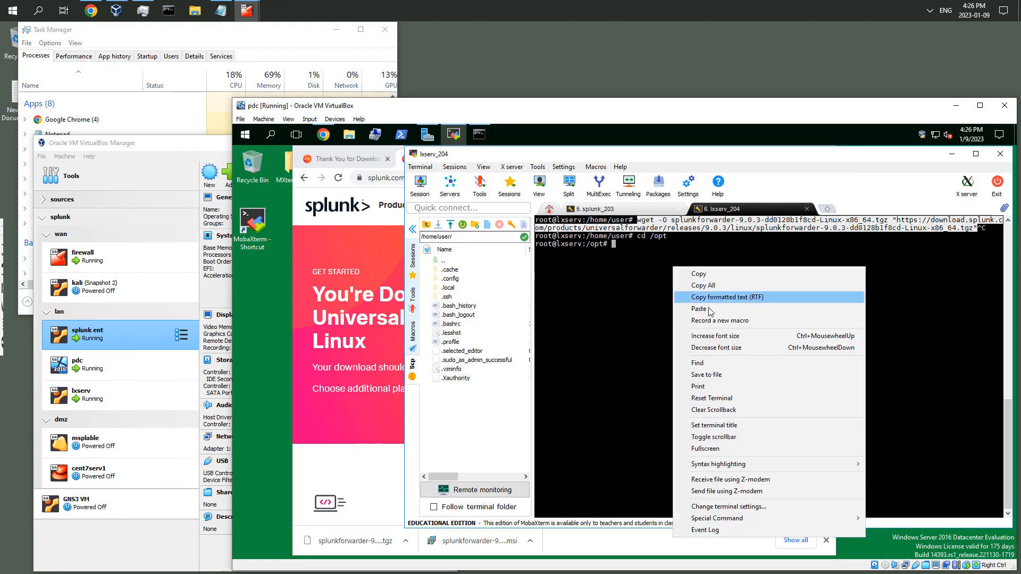
{"action": "left_click", "coordinate": [710, 310]}
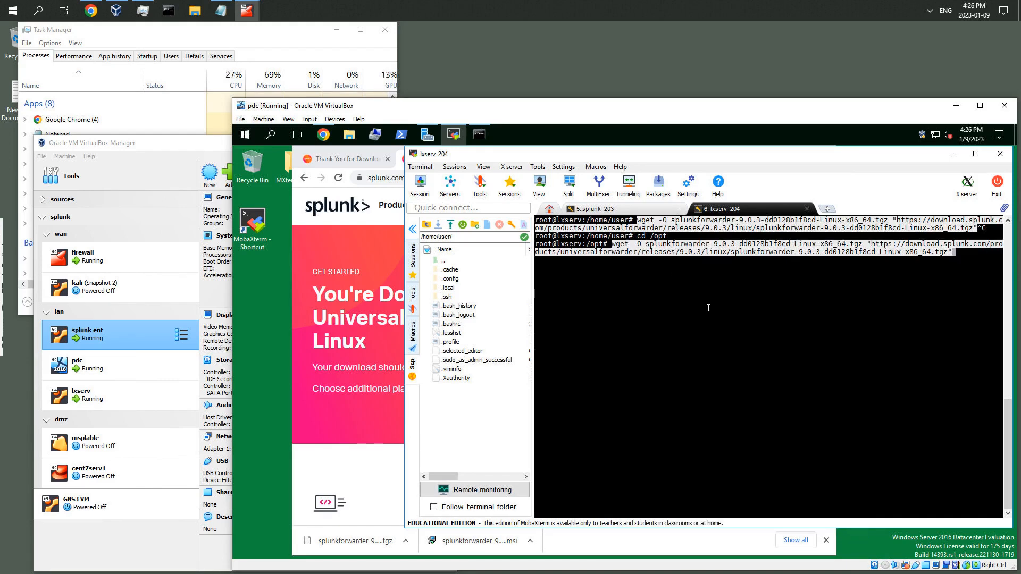
{"action": "key", "text": "Return"}
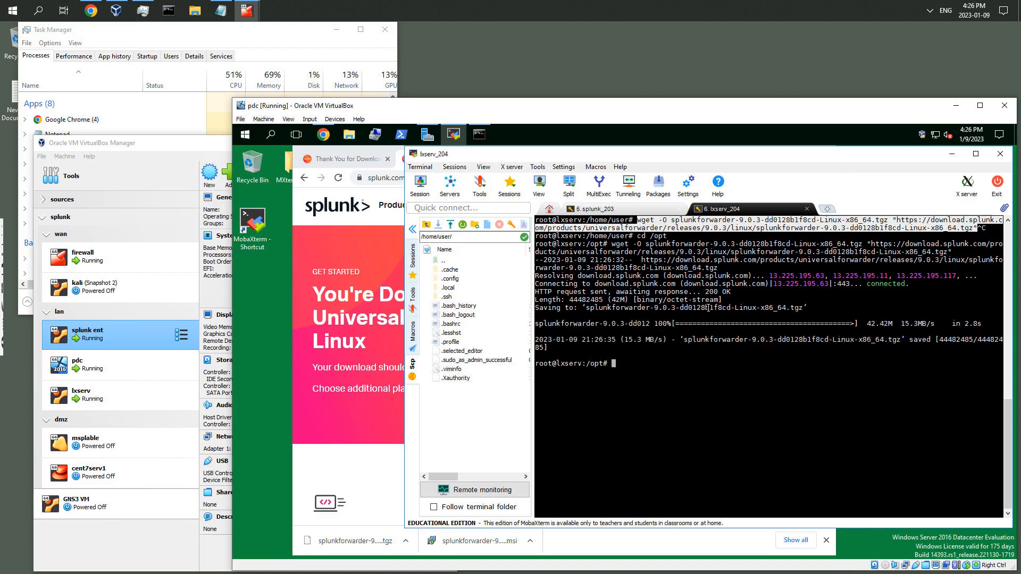
Browse the side file panel to /opt and list the directory's contents in the terminal
{"action": "left_click", "coordinate": [426, 224]}
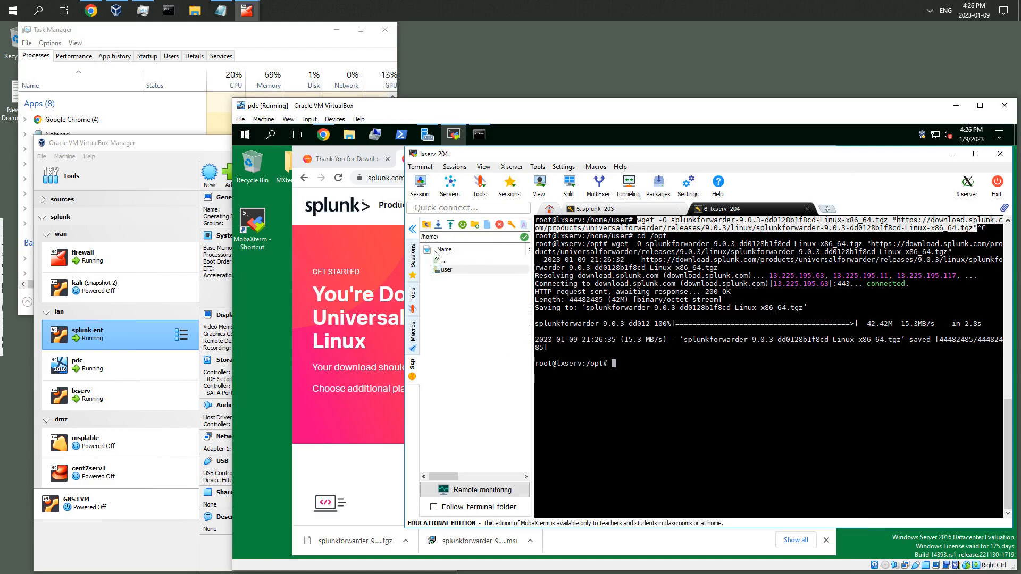
{"action": "left_click", "coordinate": [427, 224]}
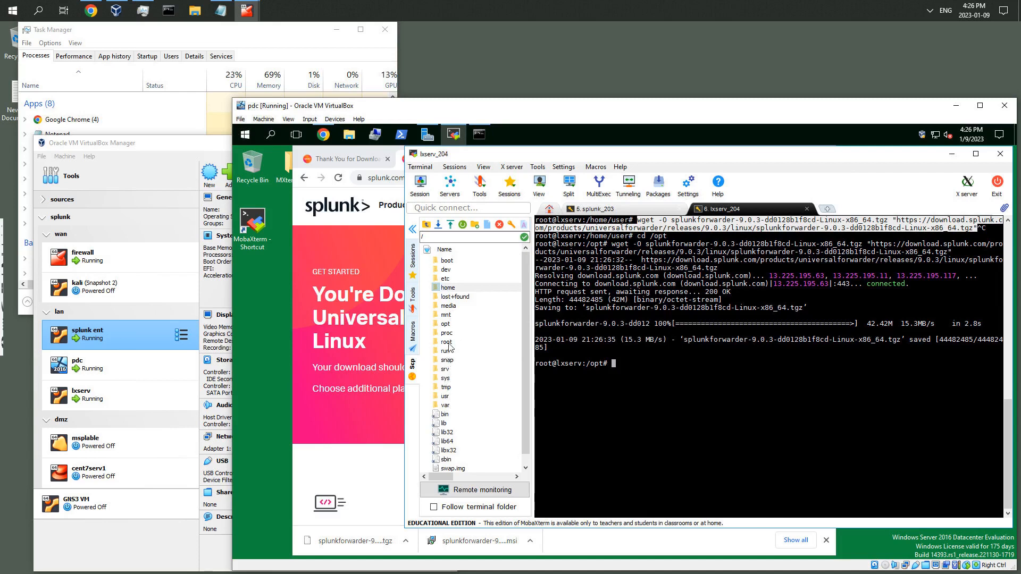
{"action": "left_click", "coordinate": [445, 324]}
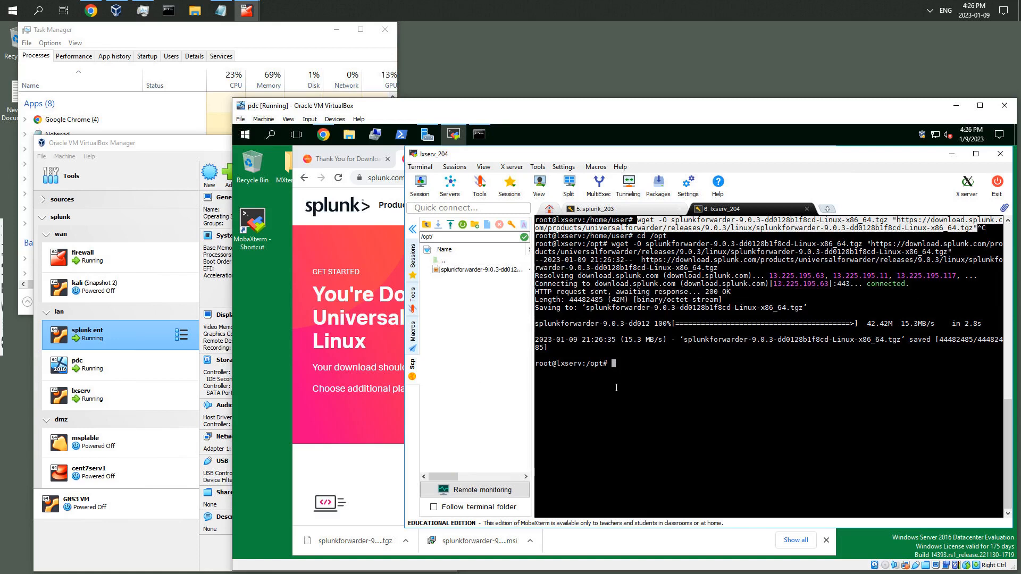
{"action": "type", "text": "ls -l"}
{"action": "key", "text": "Return"}
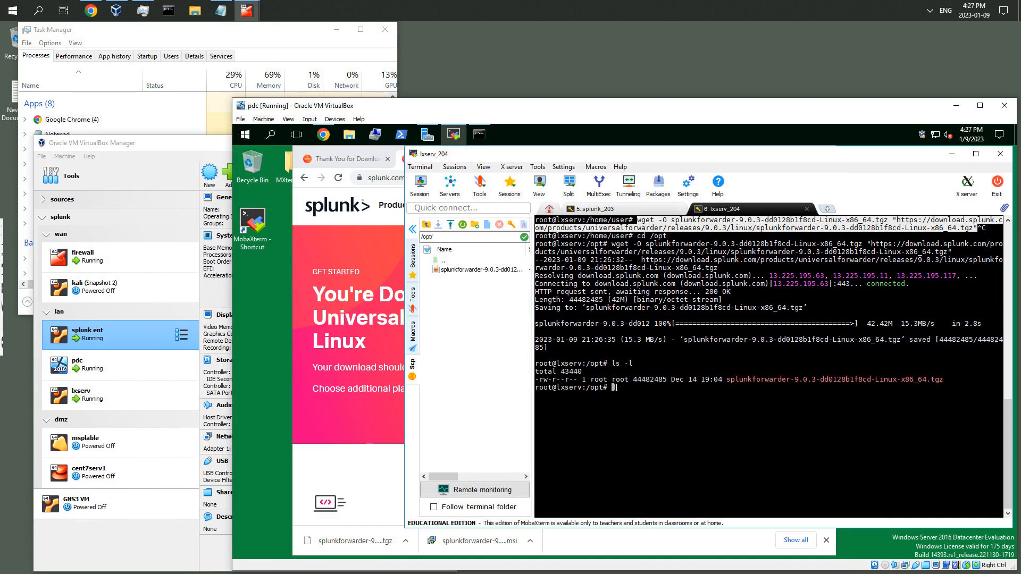
Extract the splunkforwarder-9.0.3 .tgz archive in /opt with tar zxvf and clear the screen
{"action": "type", "text": "tar zxvf sp"}
{"action": "key", "text": "Tab"}
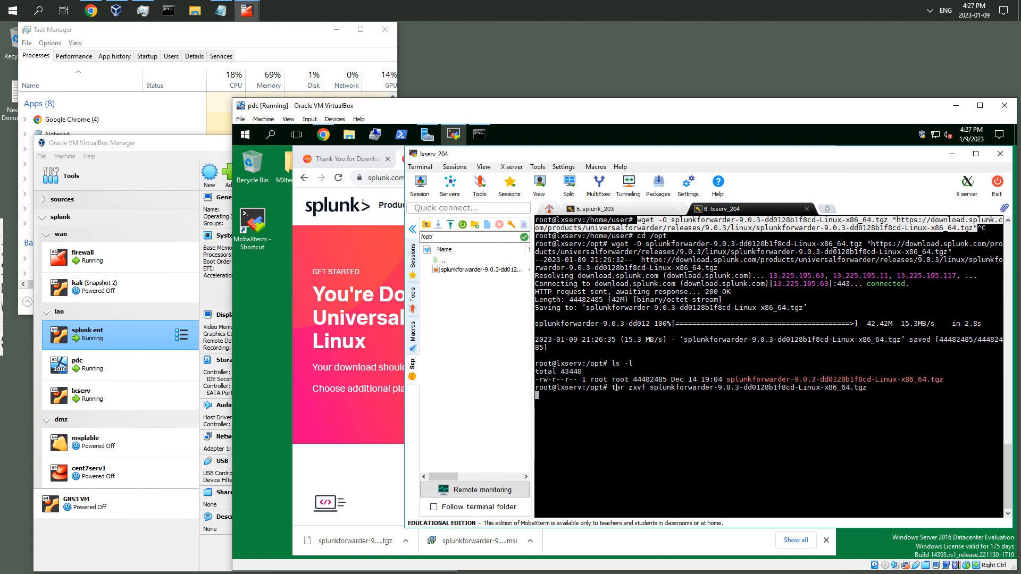
{"action": "key", "text": "Return"}
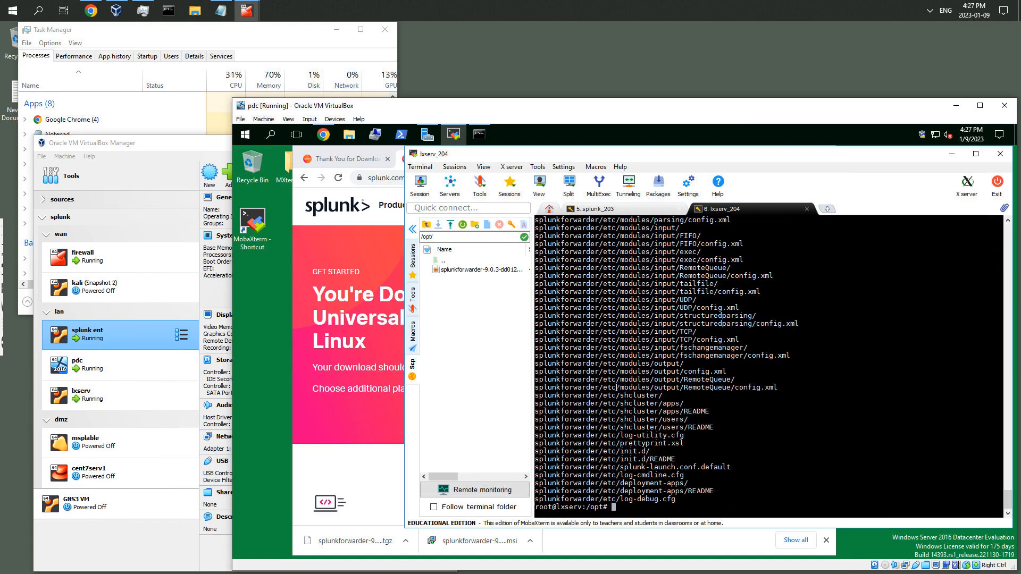
{"action": "key", "text": "ctrl+l"}
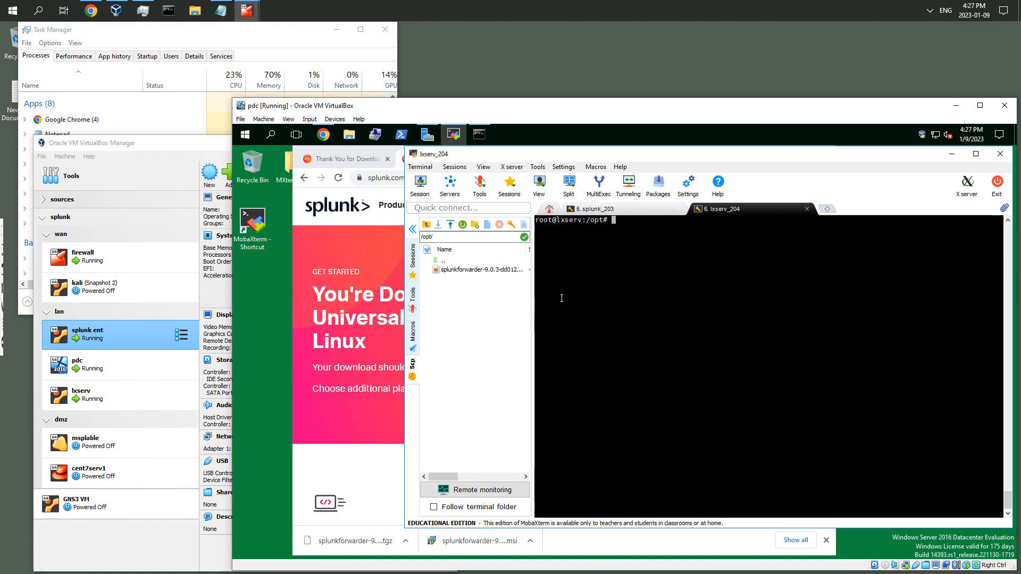
Delete the downloaded splunkforwarder .tgz archive from /opt and list the remaining directory contents
{"action": "key", "text": "Up"}
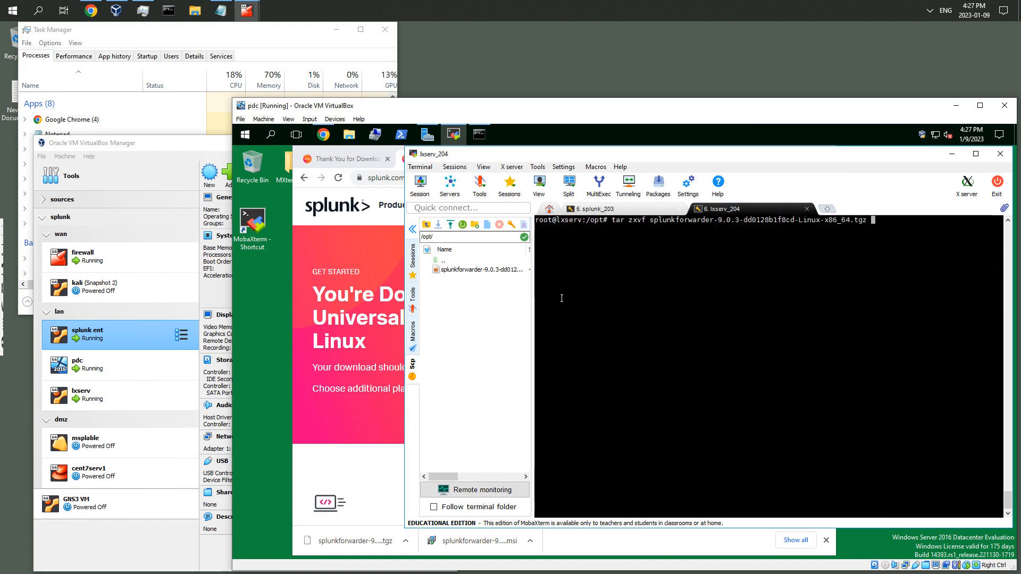
{"action": "key", "text": "ctrl+u"}
{"action": "type", "text": "ls -l"}
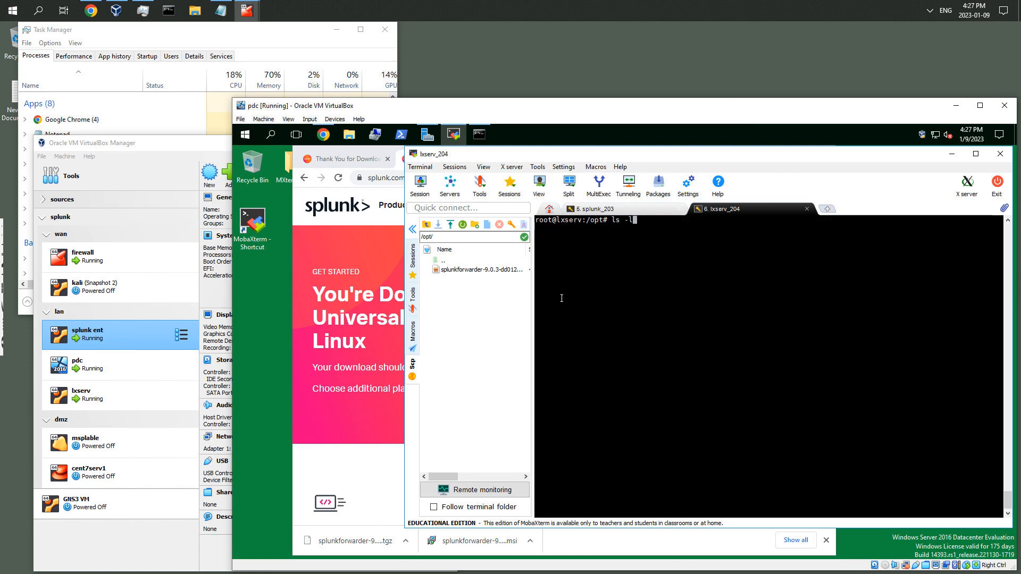
{"action": "key", "text": "Return"}
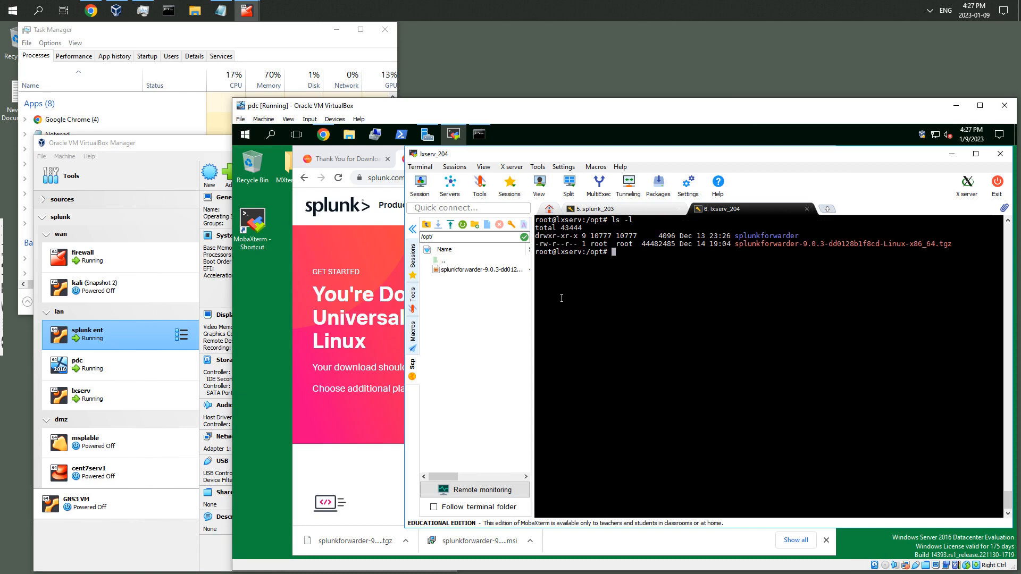
{"action": "type", "text": "rm spl"}
{"action": "key", "text": "Tab"}
{"action": "type", "text": "-"}
{"action": "key", "text": "Tab"}
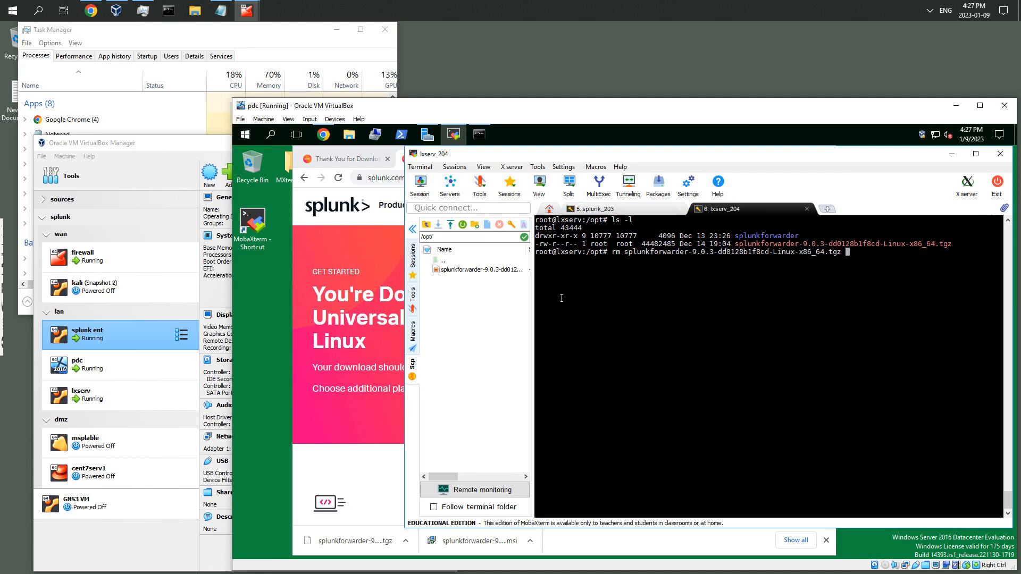
{"action": "key", "text": "Return"}
{"action": "type", "text": "ls -l"}
{"action": "key", "text": "Return"}
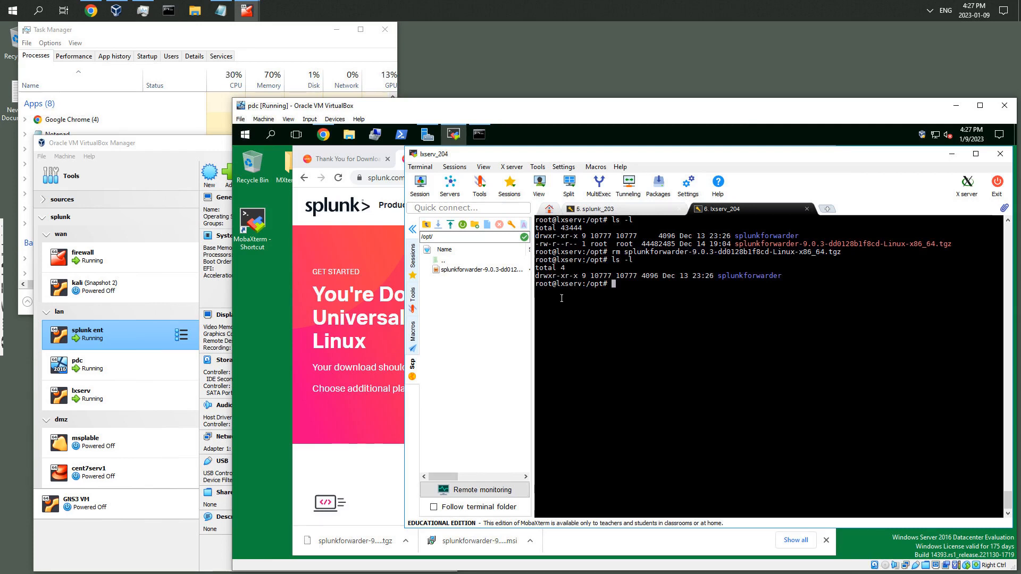
Change the working directory to /opt/splunkforwarder/bin/
{"action": "type", "text": "cd splu"}
{"action": "key", "text": "Tab"}
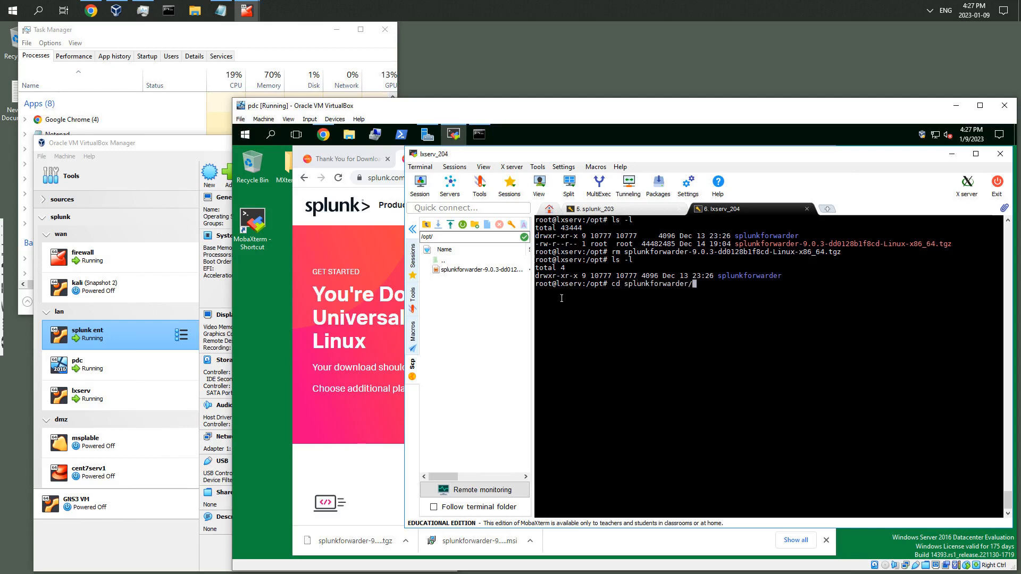
{"action": "type", "text": "bi"}
{"action": "key", "text": "Tab"}
{"action": "key", "text": "Return"}
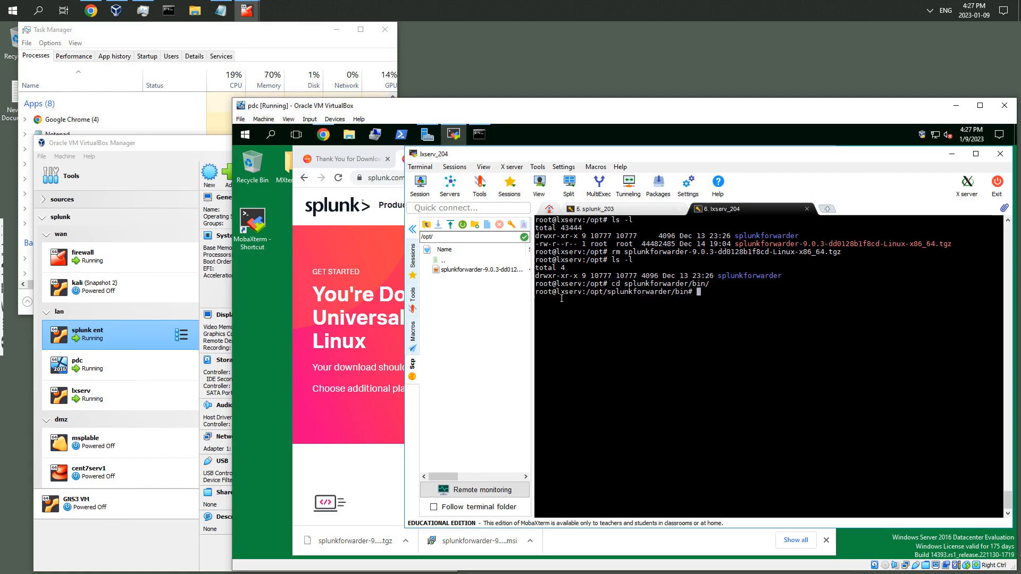
Browse the /opt/splunkforwarder/bin folder in the side file panel
{"action": "left_click", "coordinate": [427, 229]}
{"action": "double_click", "coordinate": [447, 325]}
{"action": "double_click", "coordinate": [465, 271]}
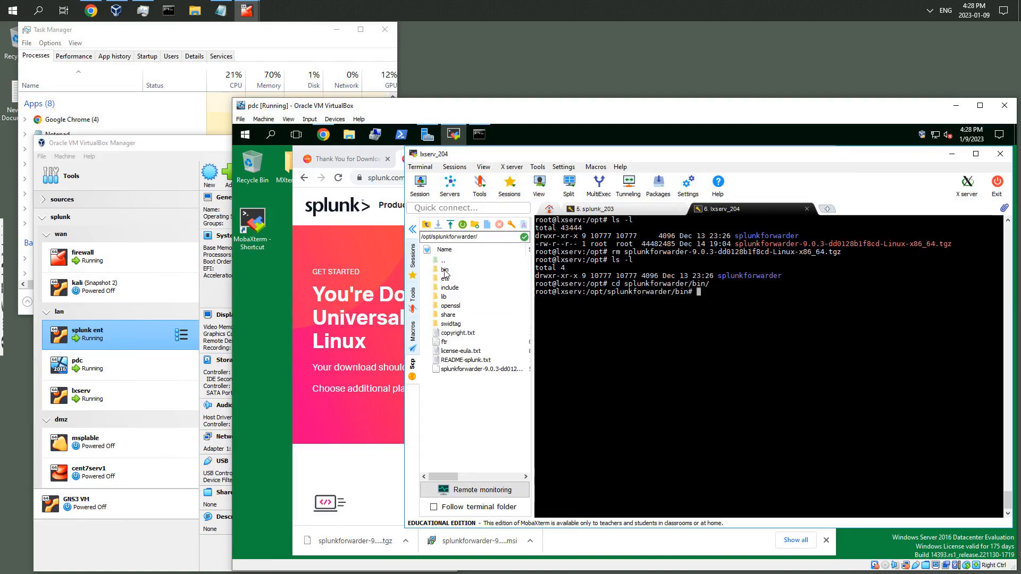
{"action": "double_click", "coordinate": [446, 272]}
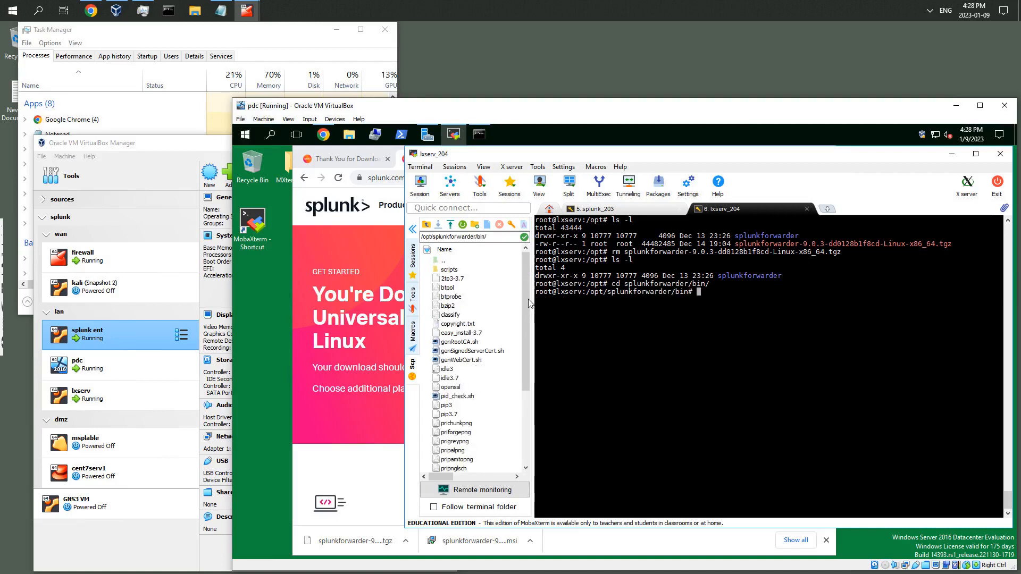
{"action": "scroll", "coordinate": [529, 319], "scroll_direction": "down", "scroll_amount": 3}
{"action": "scroll", "coordinate": [535, 388], "scroll_direction": "down", "scroll_amount": 1}
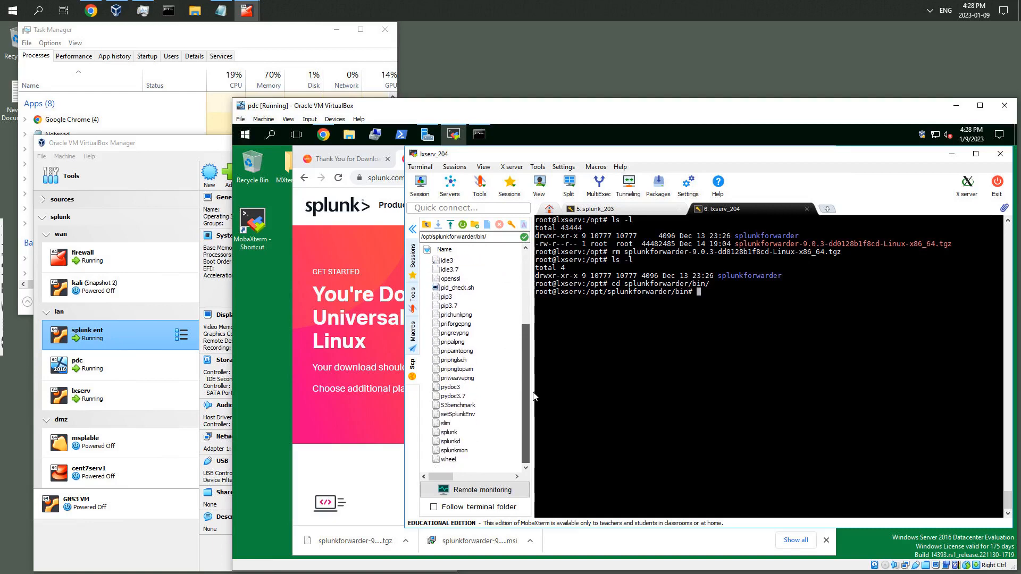
{"action": "left_click", "coordinate": [450, 432]}
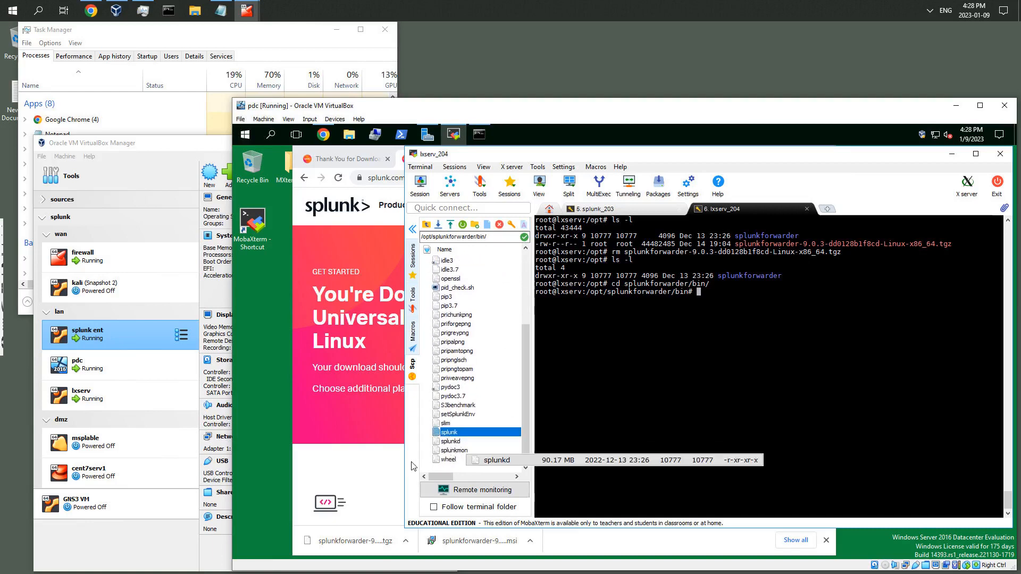
{"action": "left_click", "coordinate": [454, 443]}
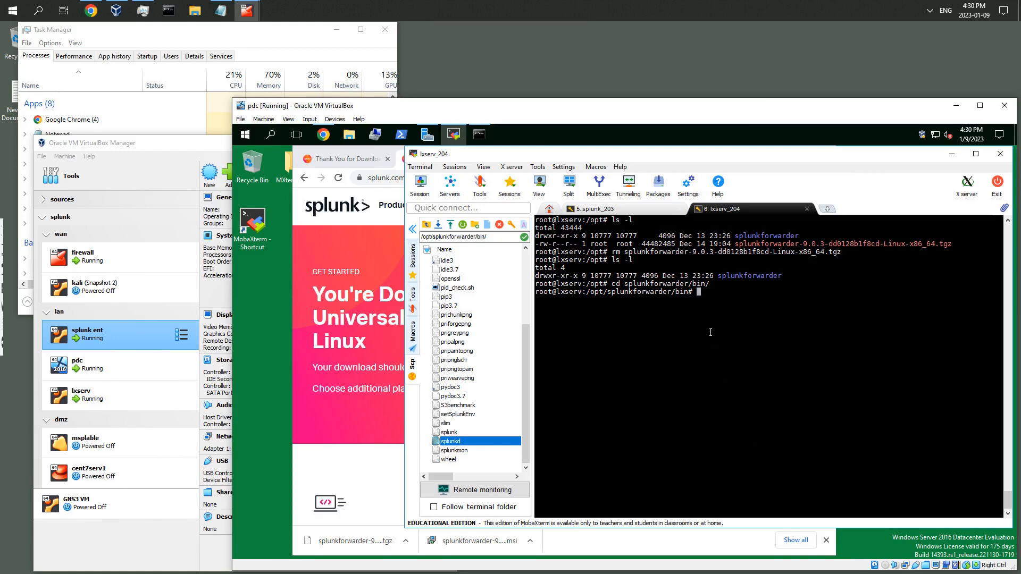
{"action": "left_click", "coordinate": [707, 333]}
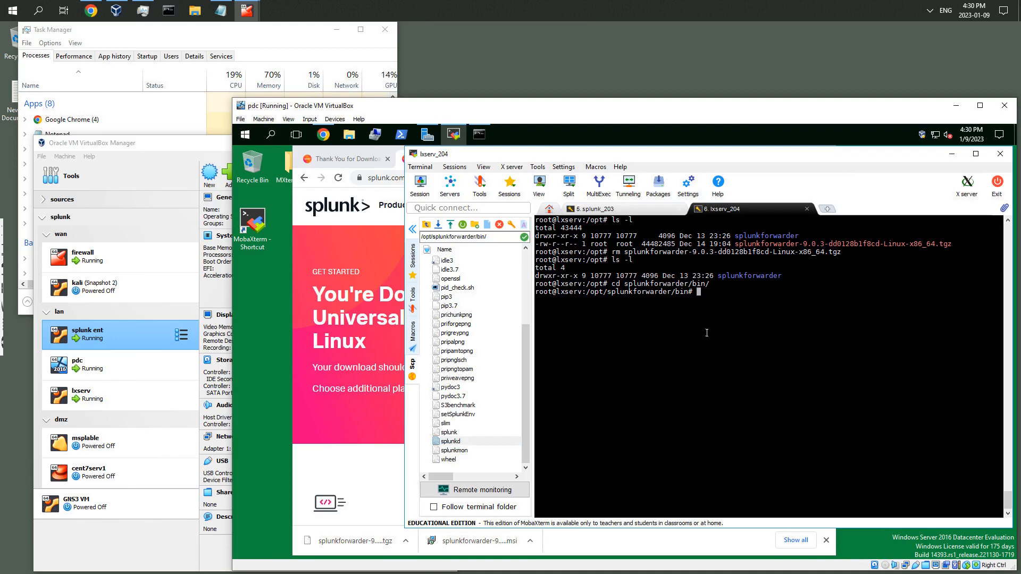
{"action": "double_click", "coordinate": [745, 316]}
{"action": "key", "text": "Return"}
{"action": "key", "text": "Return"}
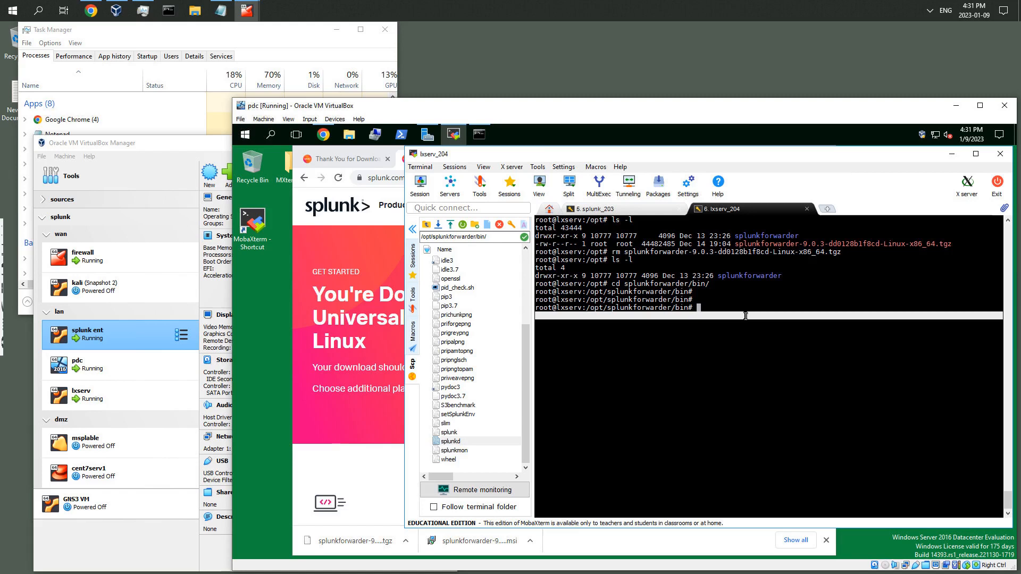
Start the Universal Forwarder with ./splunk start --accept-license
{"action": "type", "text": "./splunk"}
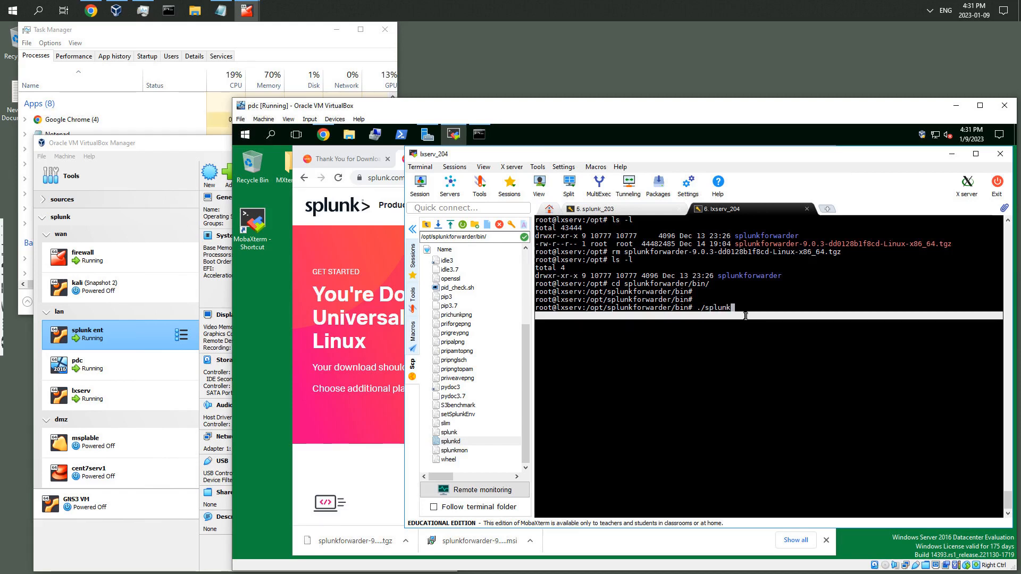
{"action": "type", "text": " start"}
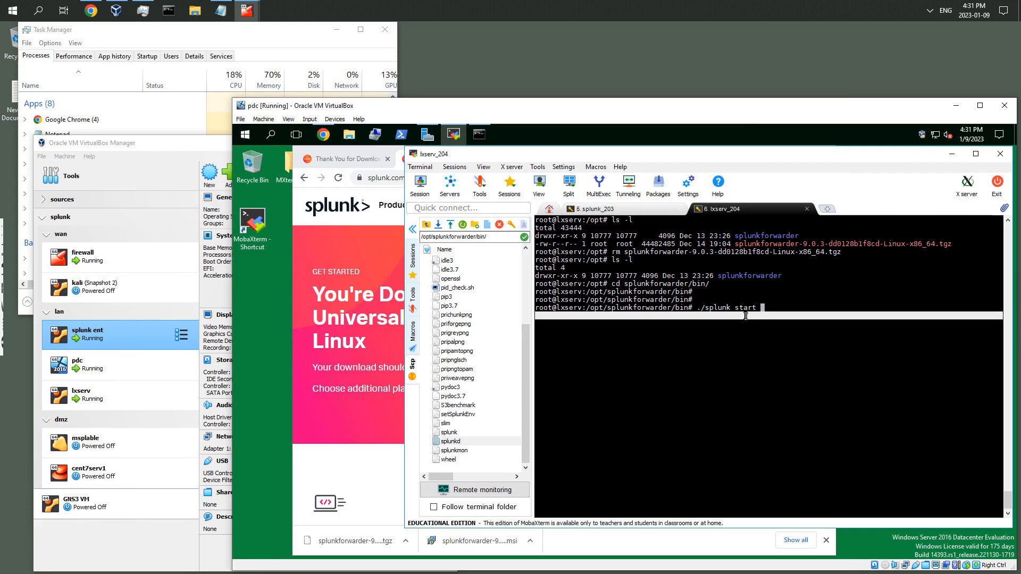
{"action": "type", "text": "--accept-license"}
{"action": "key", "text": "Return"}
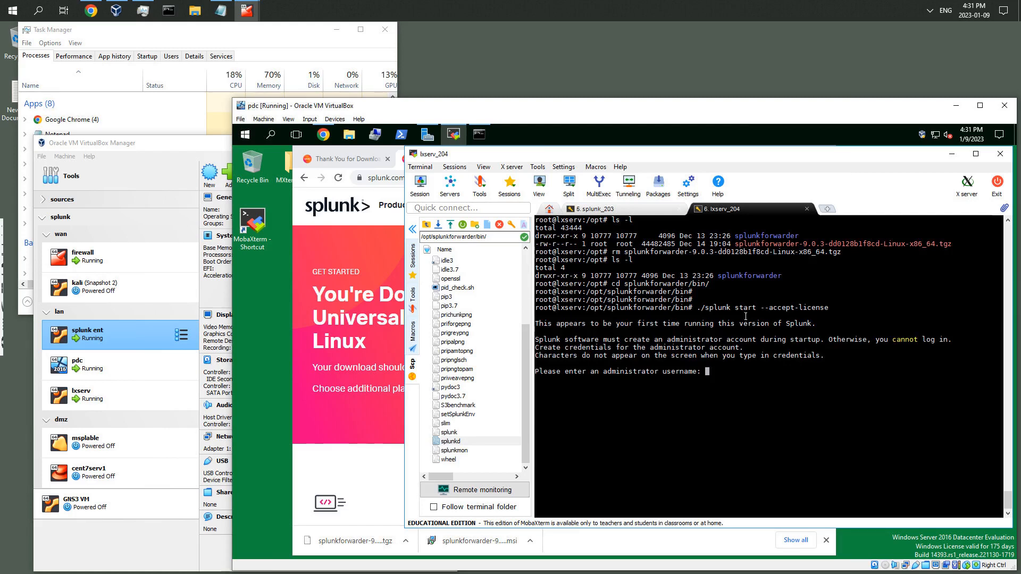
Create the forwarder administrator account with username splunkadmin, entering and confirming the new password
{"action": "type", "text": "splunkadmin"}
{"action": "key", "text": "Return"}
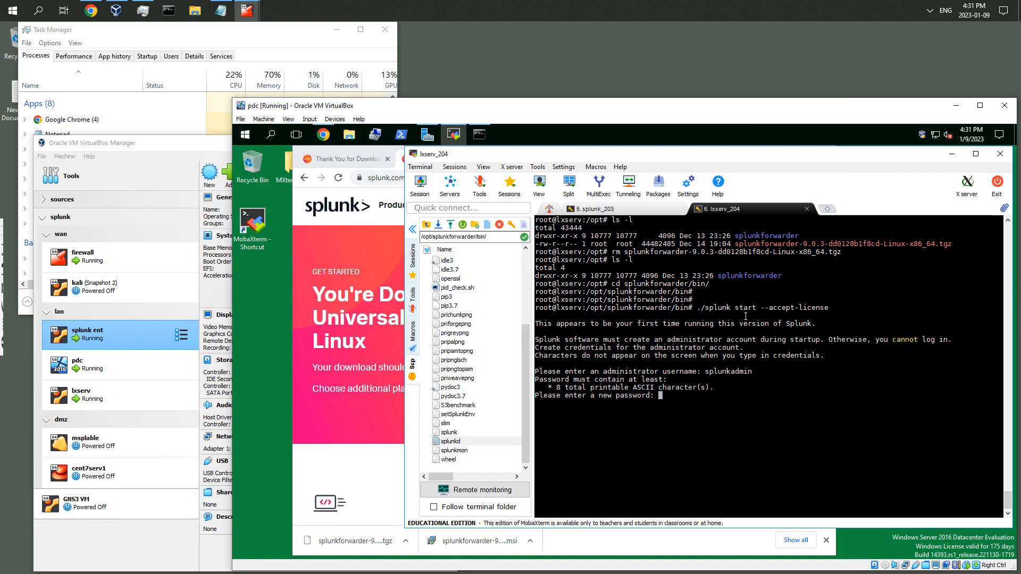
{"action": "key", "text": "Return"}
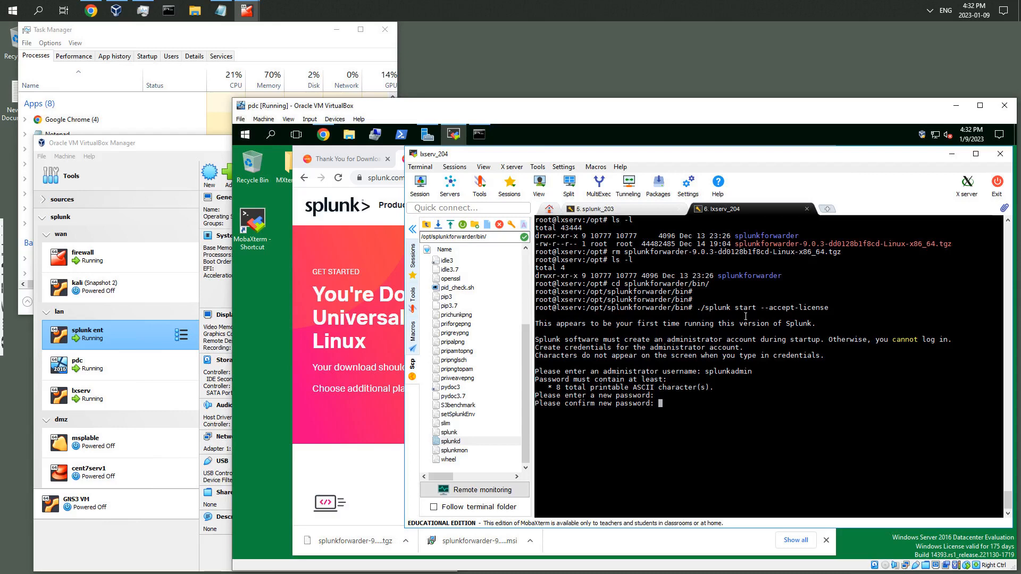
{"action": "key", "text": "Return"}
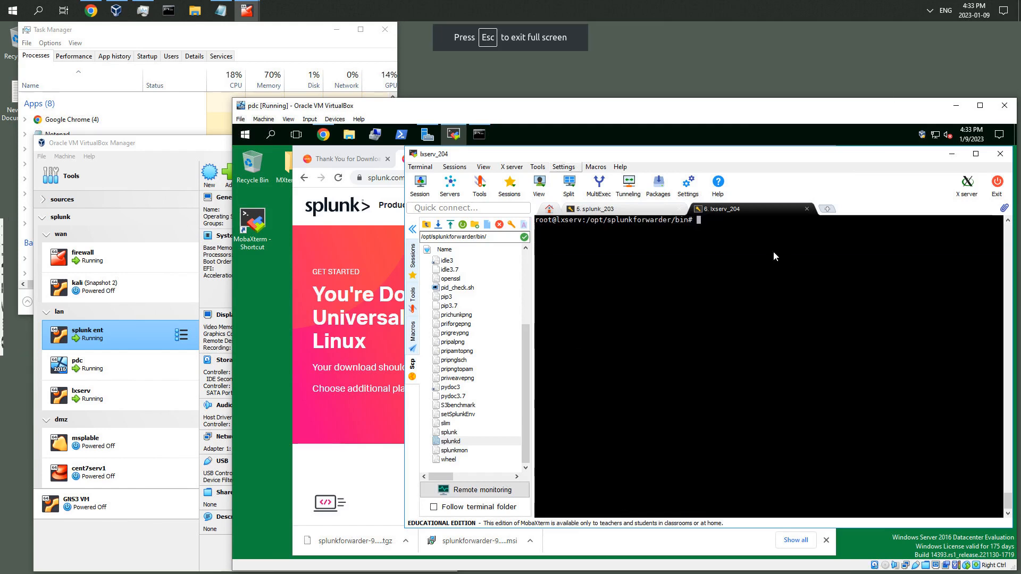
Try to add 192.168.1.203 as a forward server, logging in as splunkadmin with the account password
{"action": "double_click", "coordinate": [729, 253]}
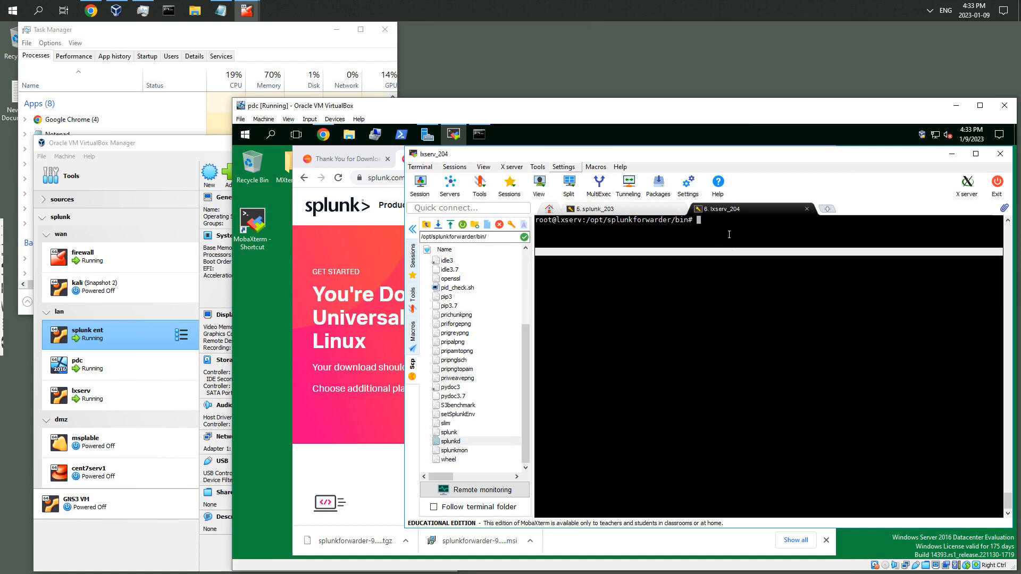
{"action": "left_click", "coordinate": [729, 234]}
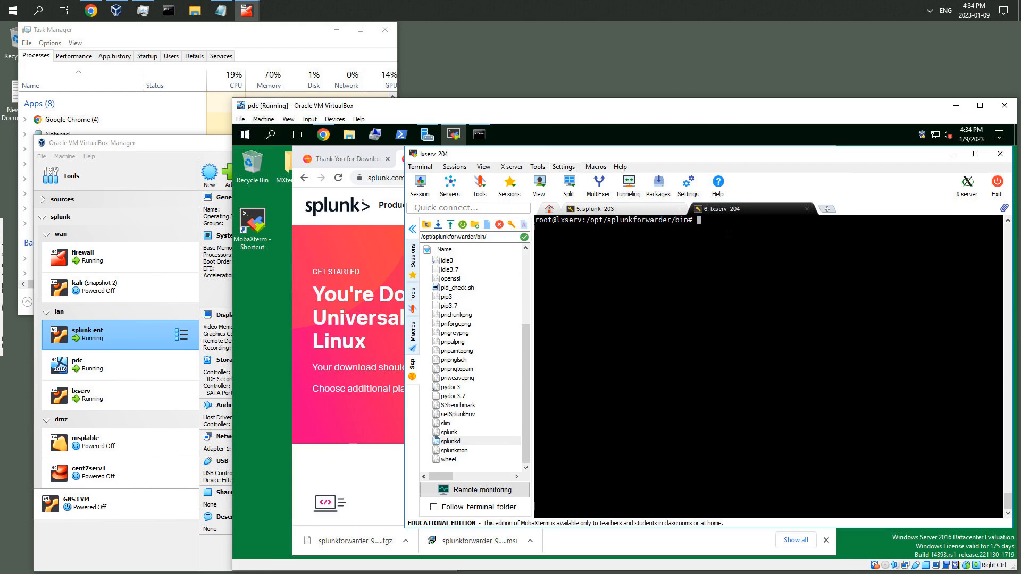
{"action": "type", "text": "./splunk add forward-server"}
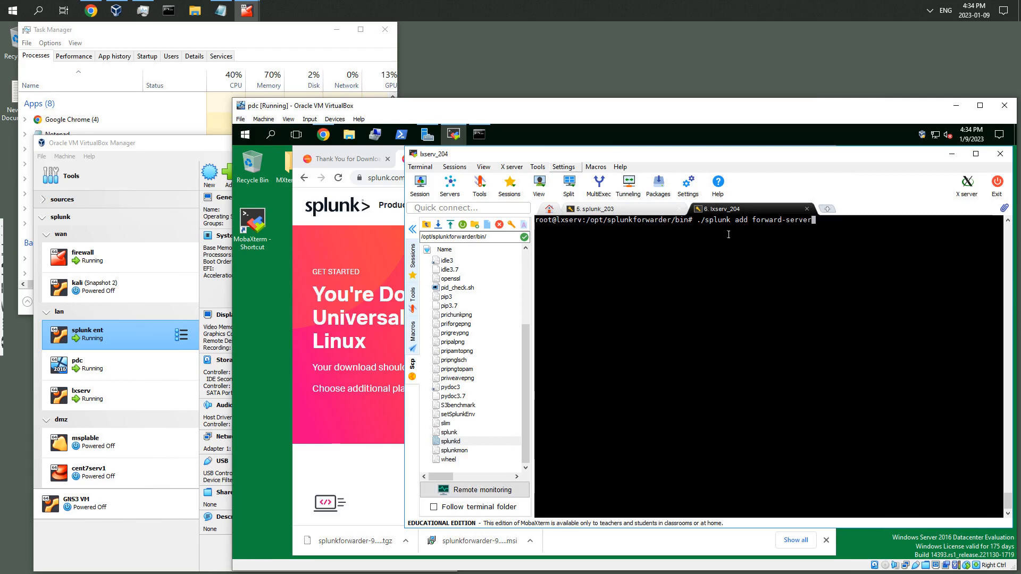
{"action": "type", "text": "192.168.1.203"}
{"action": "key", "text": "Return"}
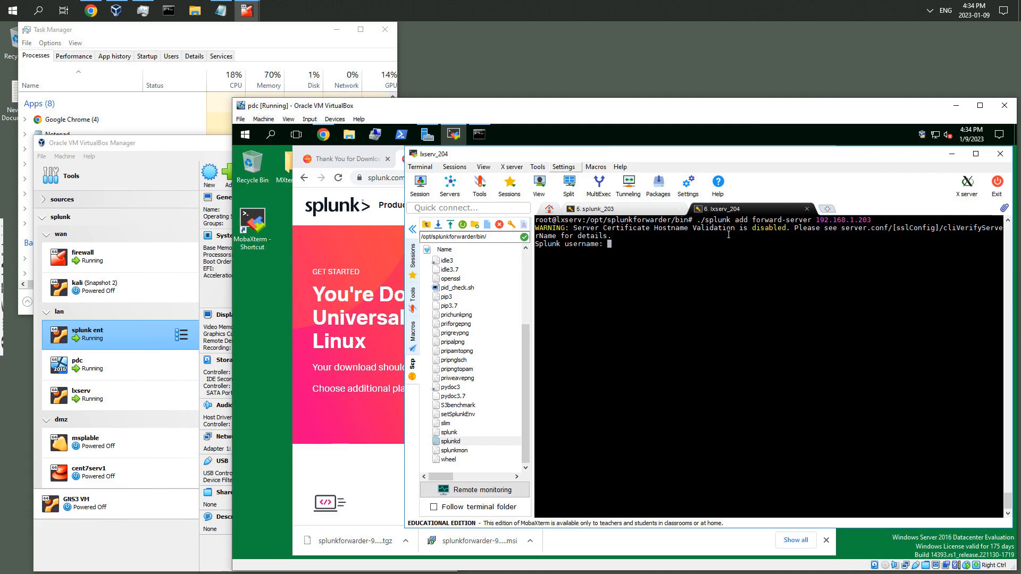
{"action": "type", "text": "splunkadmin"}
{"action": "key", "text": "Return"}
{"action": "key", "text": "Return"}
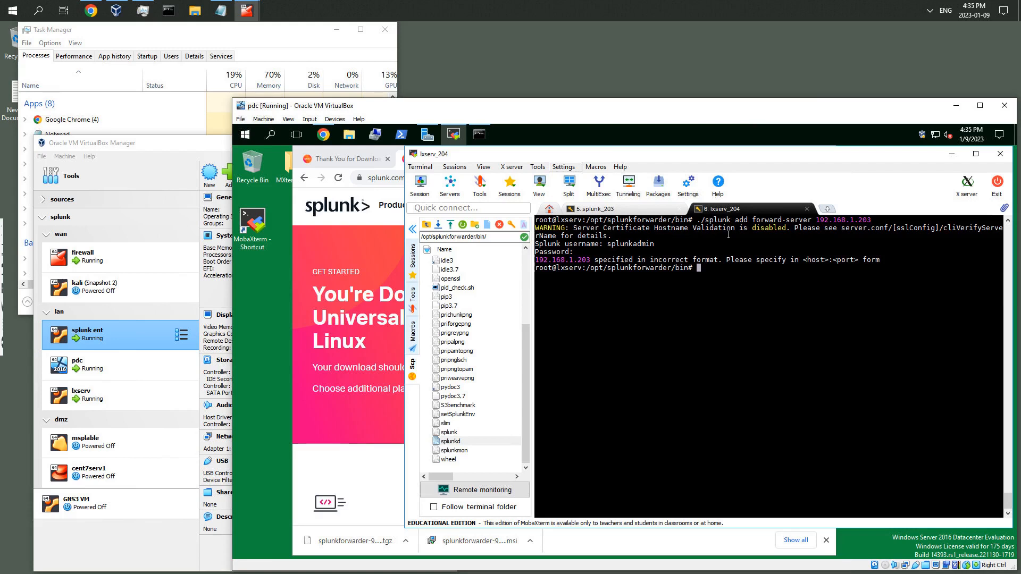
Re-run the add forward-server command with the receiver address 192.168.1.203:9997
{"action": "key", "text": "Up"}
{"action": "type", "text": ":9997"}
{"action": "key", "text": "Return"}
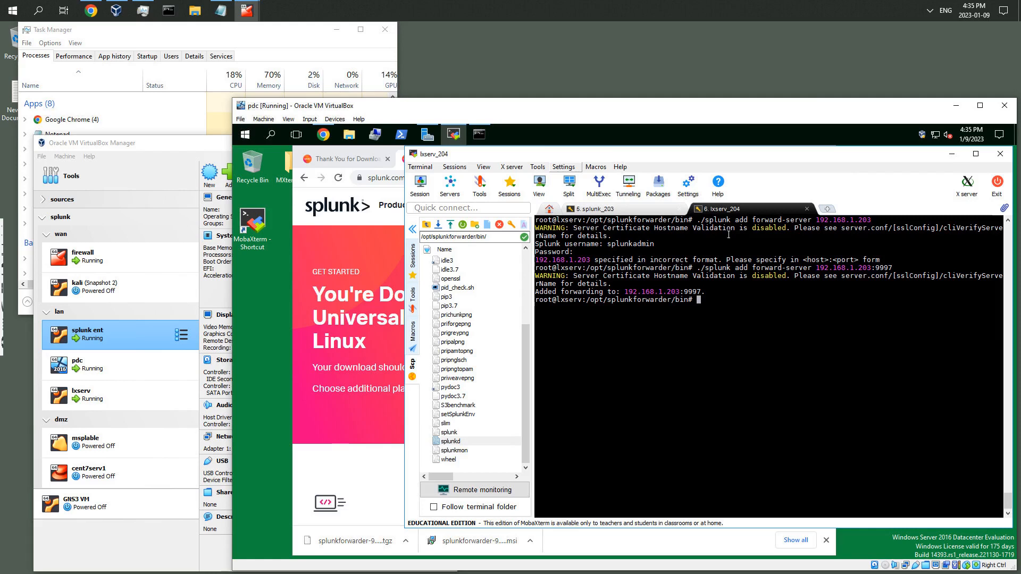
List the configured forward servers with ./splunk list forward-server and inspect the receiver entry
{"action": "key", "text": "Return"}
{"action": "key", "text": "Return"}
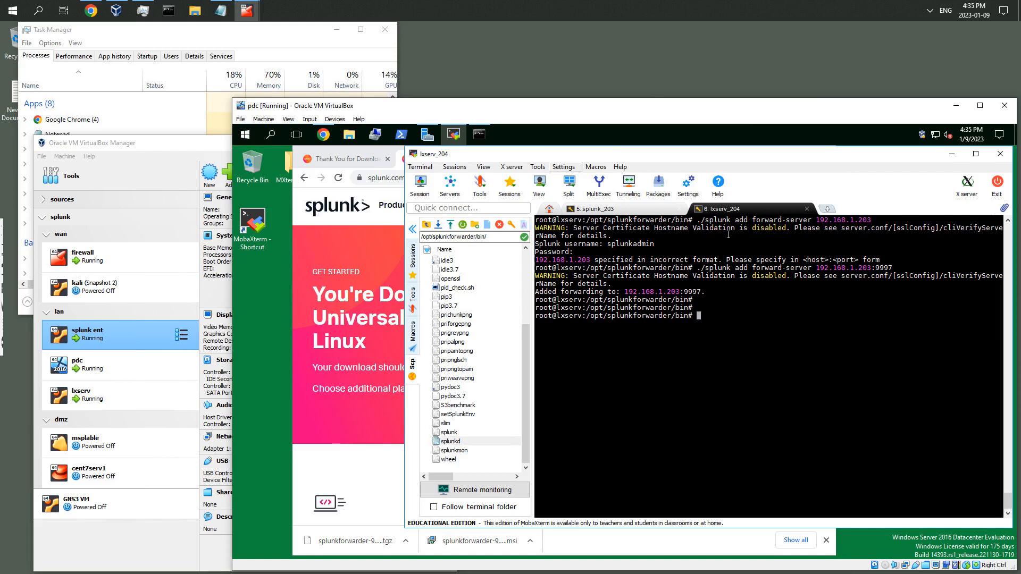
{"action": "type", "text": "./splunk list forward-server"}
{"action": "key", "text": "Return"}
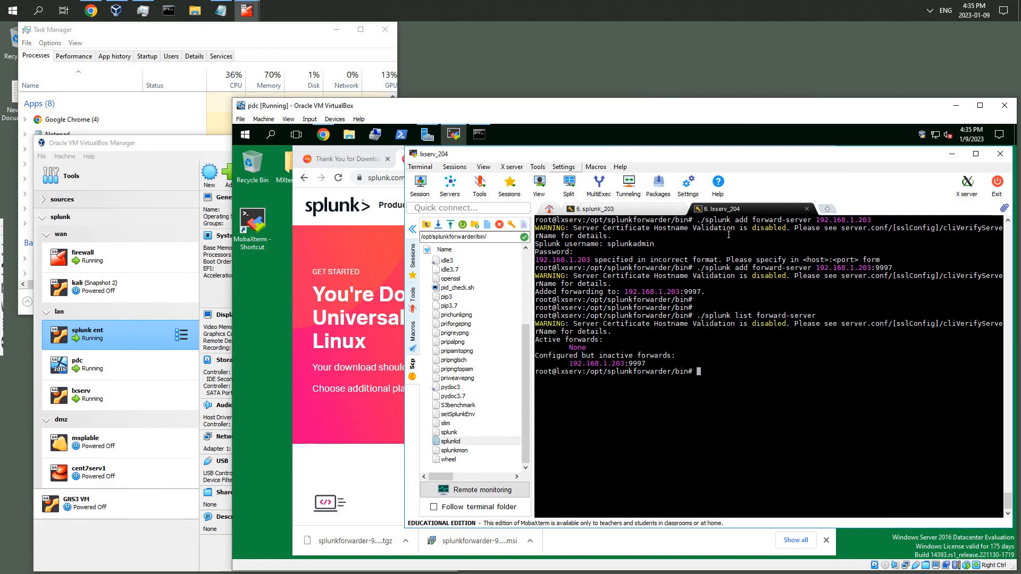
{"action": "left_click_drag", "start_coordinate": [568, 363], "coordinate": [643, 368]}
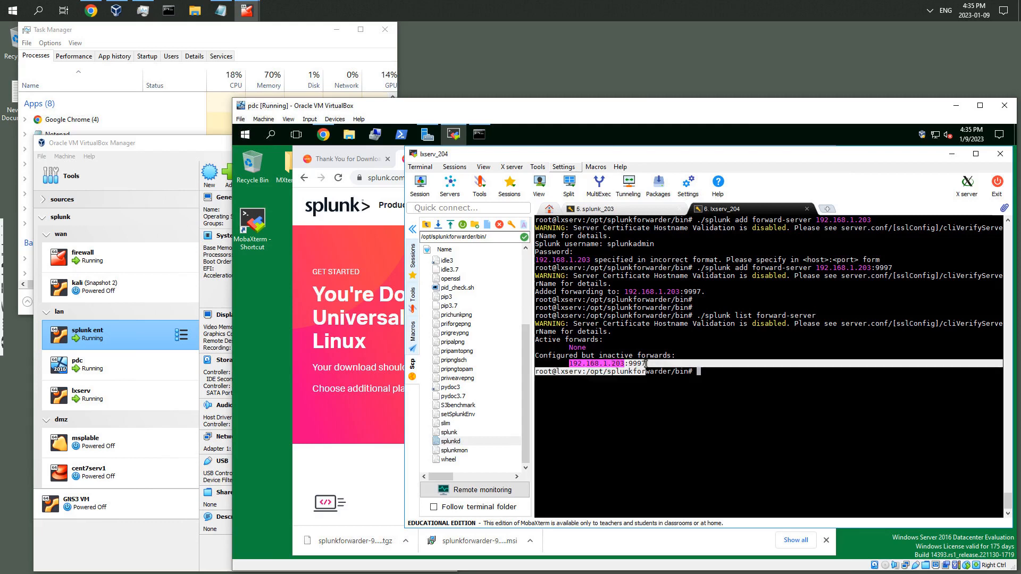
{"action": "left_click", "coordinate": [644, 369]}
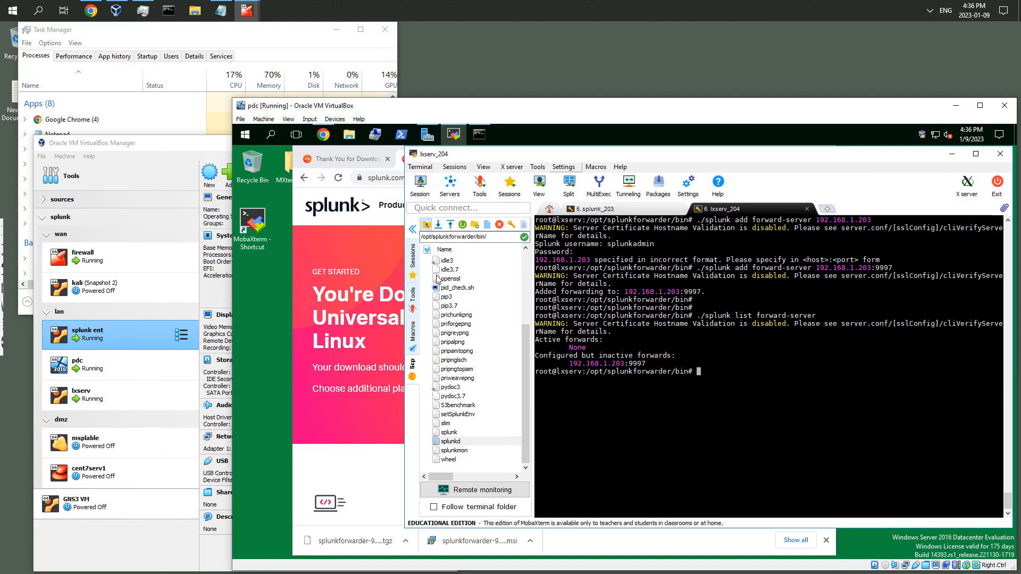
Browse to /opt/splunkforwarder/etc/apps/search in the side file panel
{"action": "left_click", "coordinate": [426, 224]}
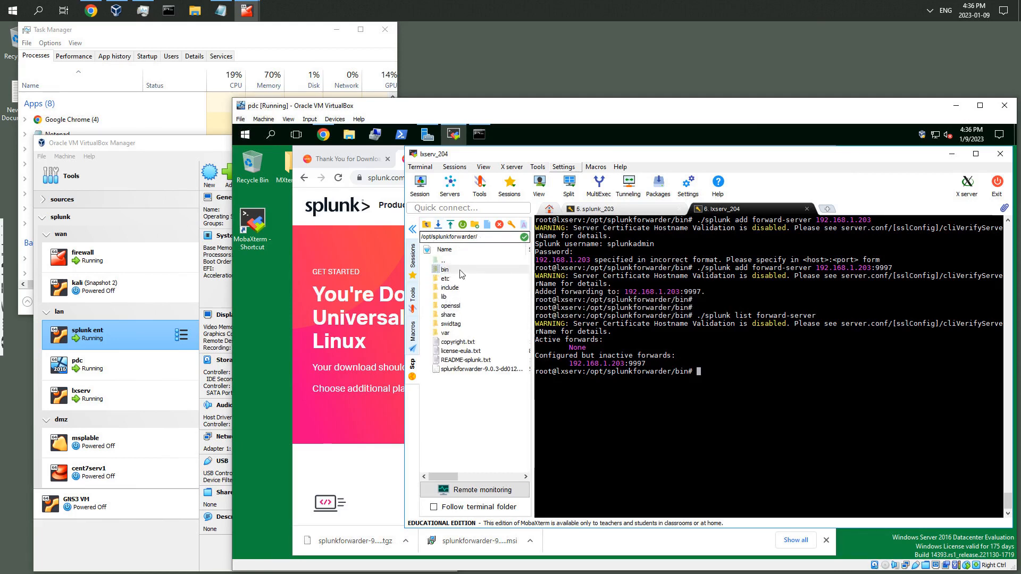
{"action": "double_click", "coordinate": [446, 281]}
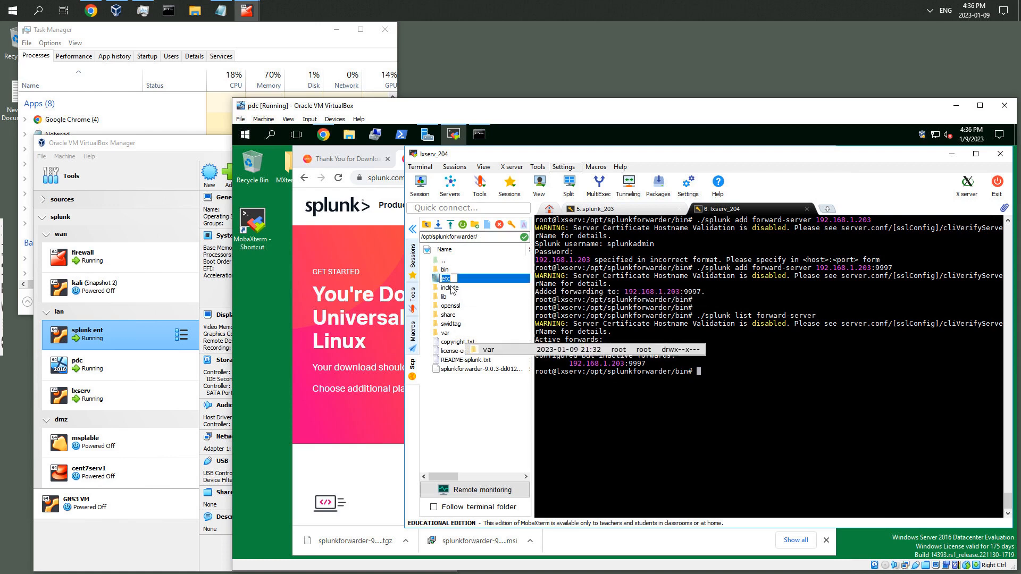
{"action": "left_click", "coordinate": [459, 410]}
{"action": "double_click", "coordinate": [445, 281]}
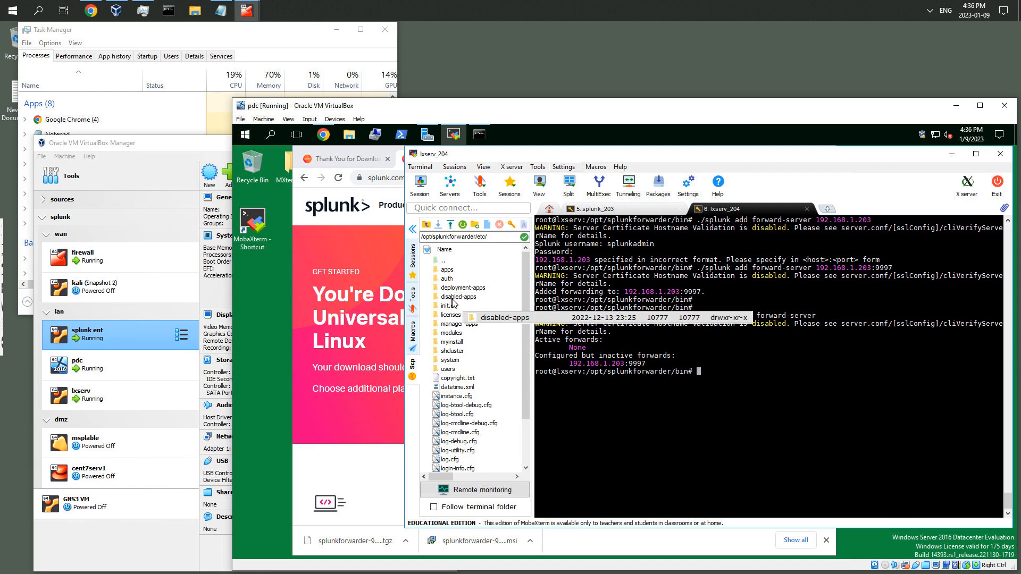
{"action": "left_click", "coordinate": [450, 272]}
{"action": "double_click", "coordinate": [450, 272]}
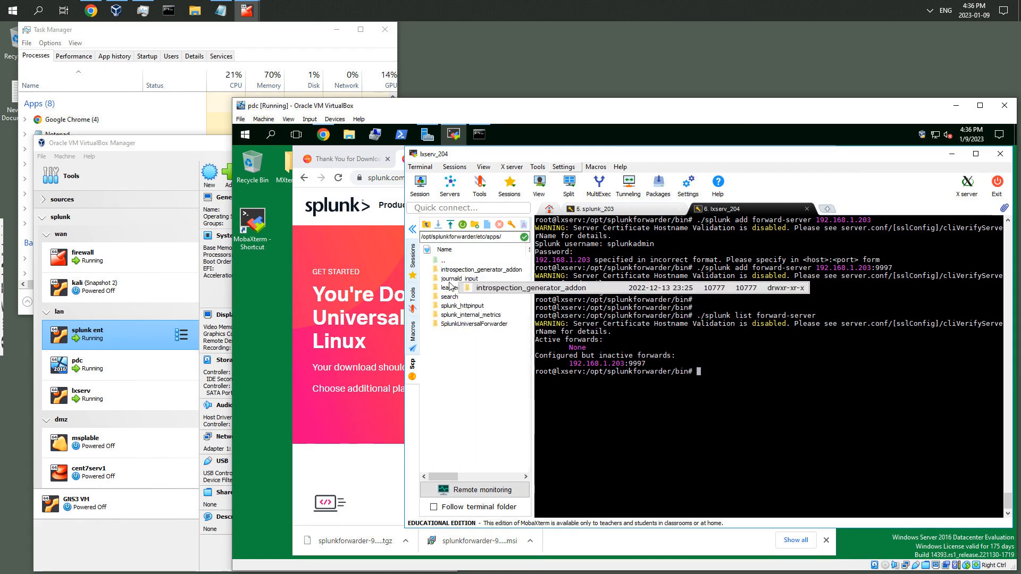
{"action": "double_click", "coordinate": [450, 299]}
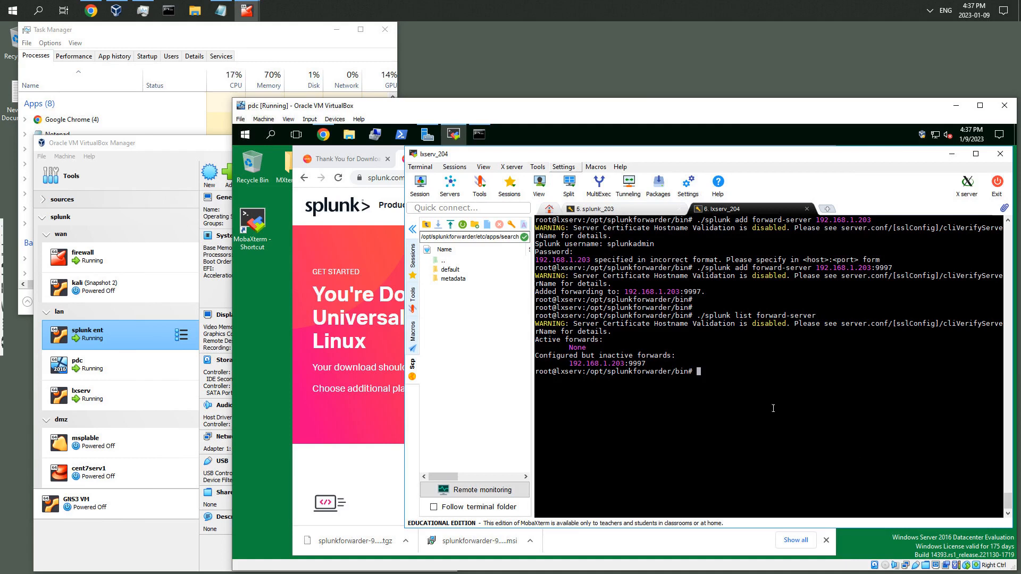
Add /var/log/ as a monitored input with ./splunk add monitor /var/log/
{"action": "type", "text": "./splunk"}
{"action": "type", "text": "add monitor"}
{"action": "type", "text": "/var/lo"}
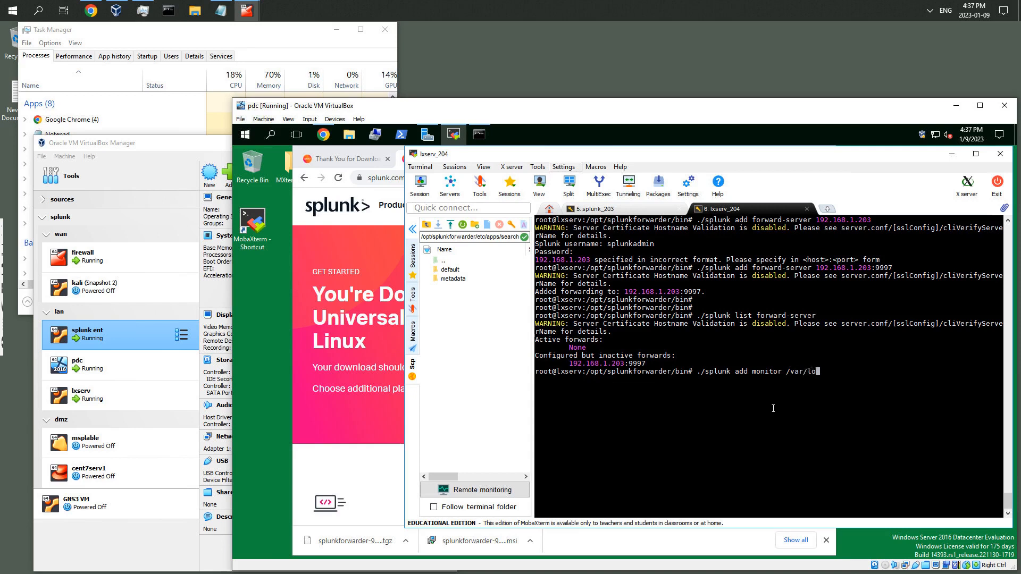
{"action": "type", "text": "g/"}
{"action": "key", "text": "Return"}
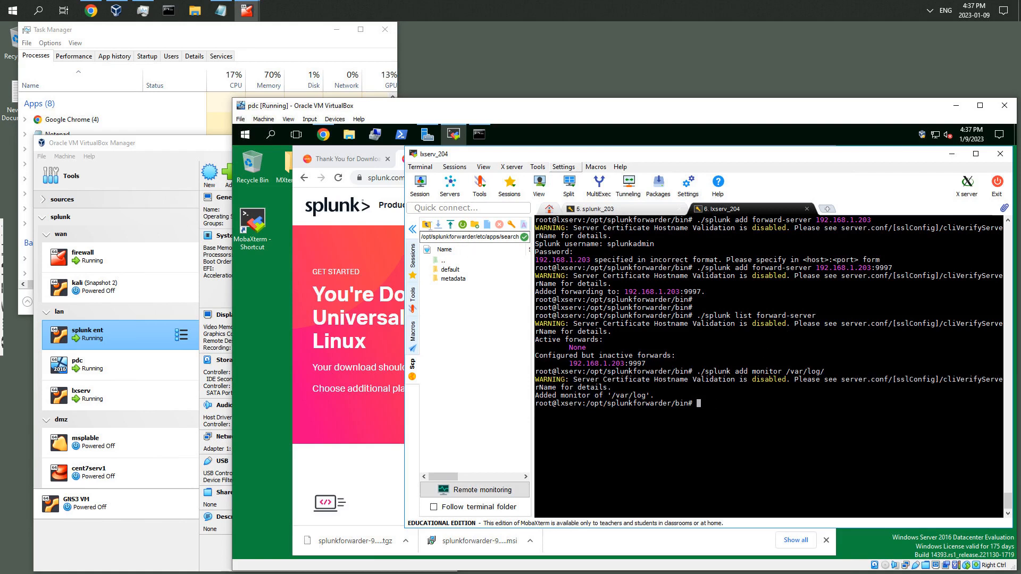
Browse the search app folder and its local subfolder in the side file panel and clear the terminal
{"action": "left_click", "coordinate": [427, 226]}
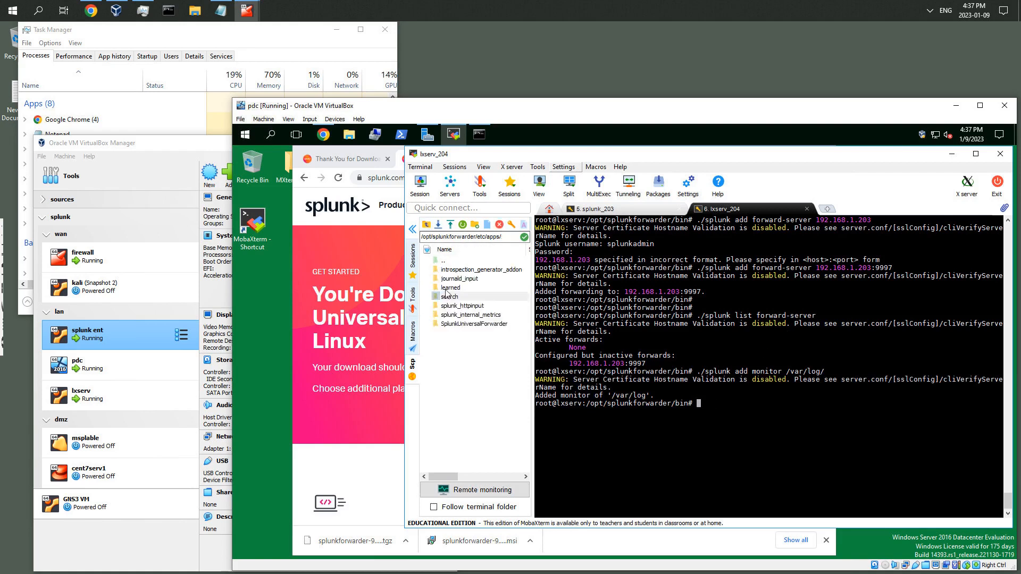
{"action": "left_click", "coordinate": [450, 297]}
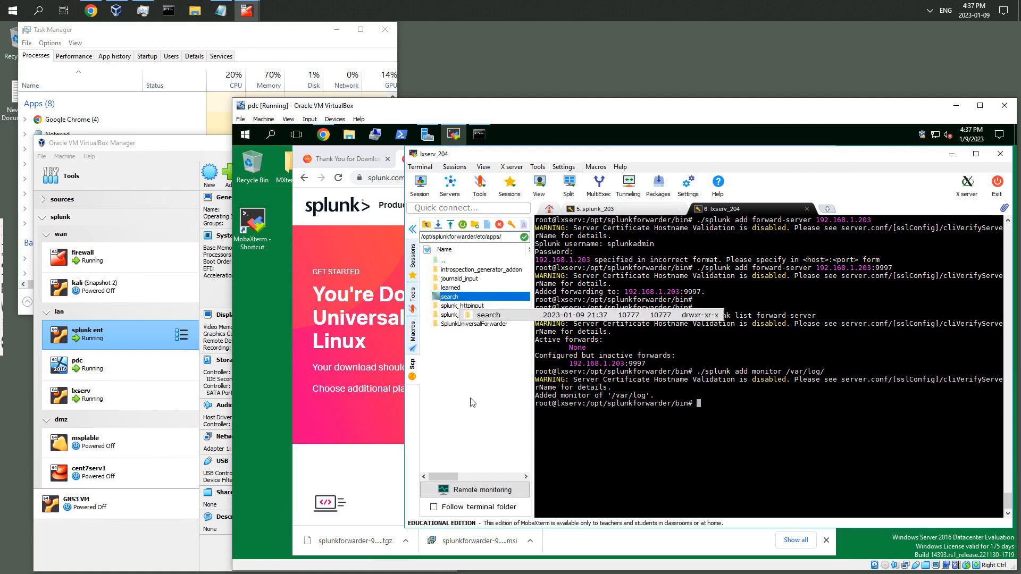
{"action": "left_click", "coordinate": [447, 332]}
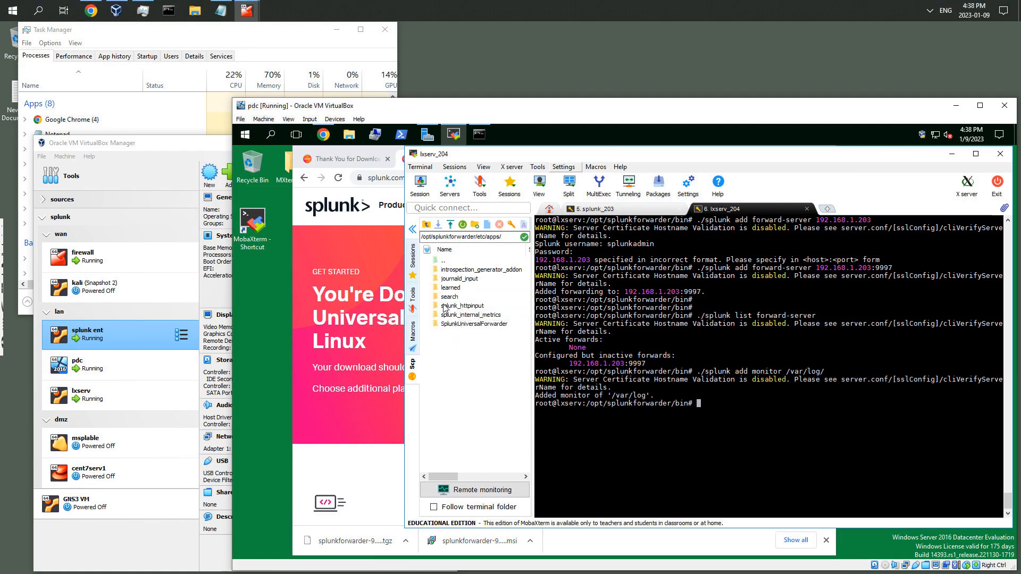
{"action": "double_click", "coordinate": [447, 298]}
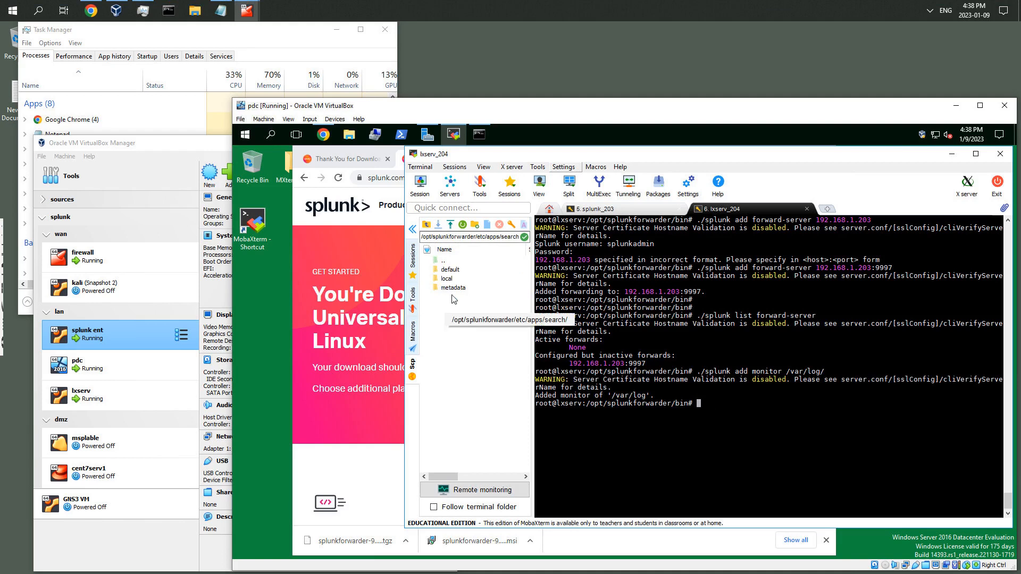
{"action": "left_click", "coordinate": [449, 280]}
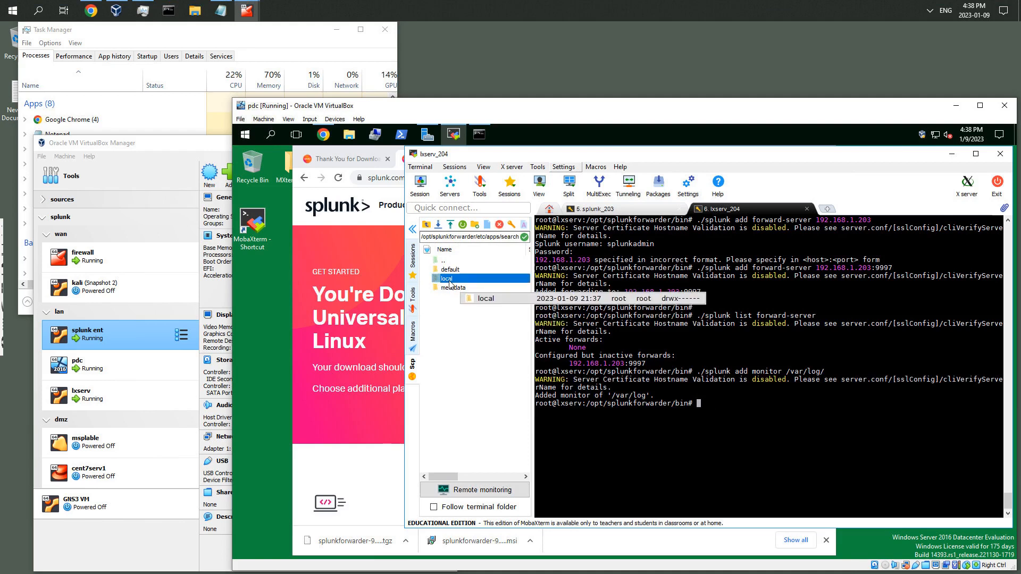
{"action": "double_click", "coordinate": [449, 281]}
{"action": "double_click", "coordinate": [447, 281]}
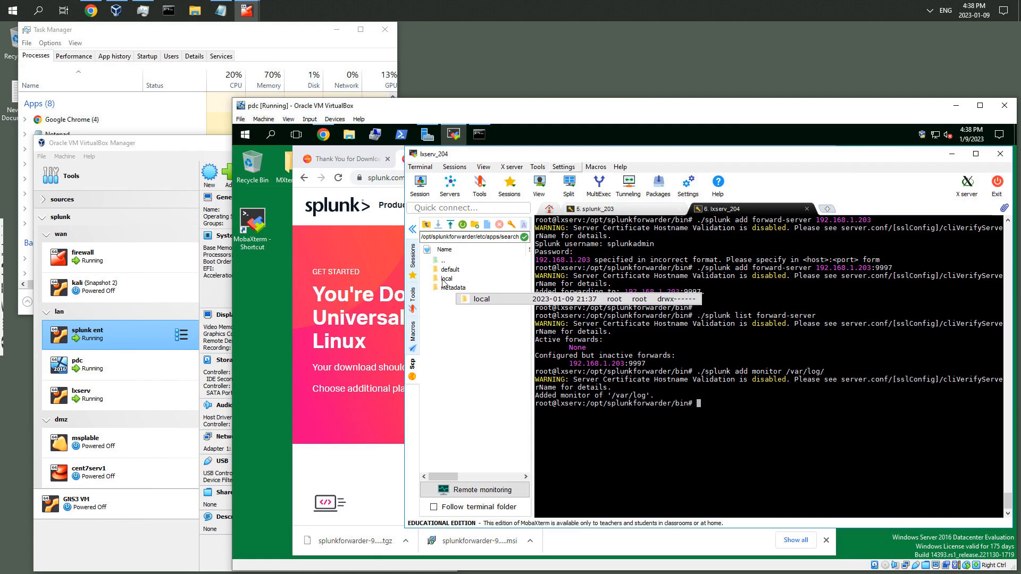
{"action": "double_click", "coordinate": [437, 281]}
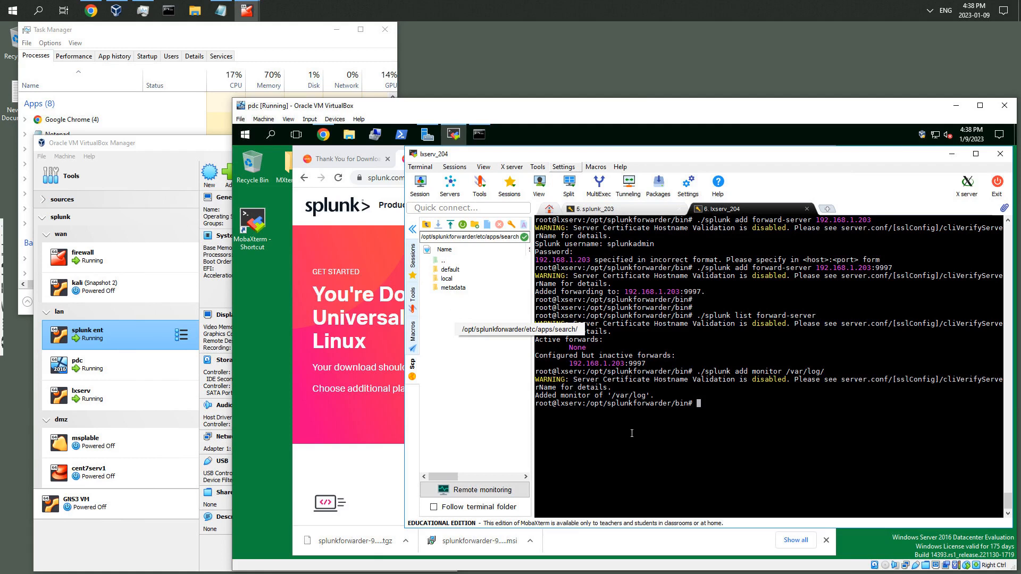
{"action": "key", "text": "ctrl+l"}
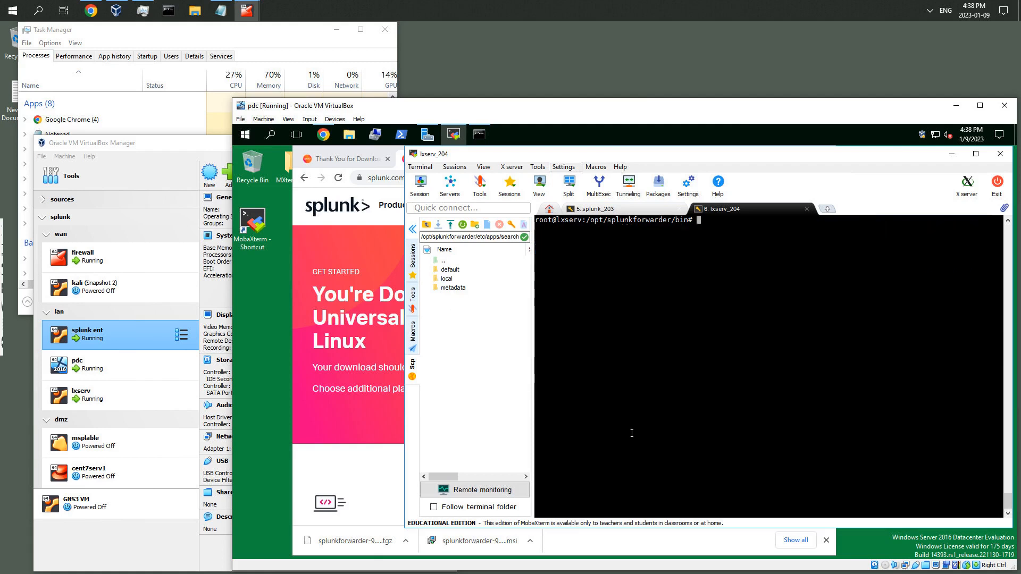
List the contents of /opt/splunkforwarder/etc/apps/search/local/ with ls -l
{"action": "type", "text": "cd /op"}
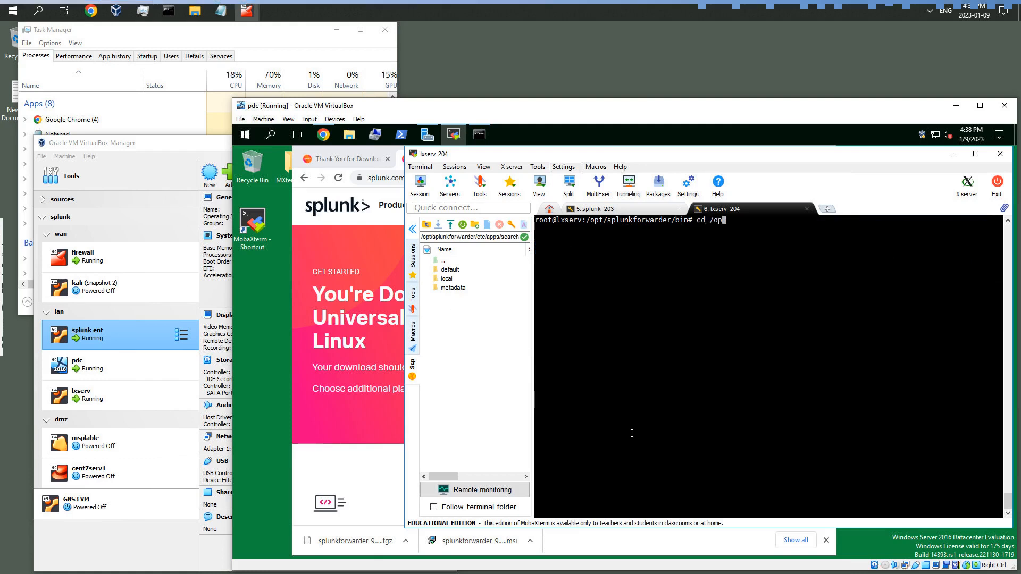
{"action": "type", "text": "t/"}
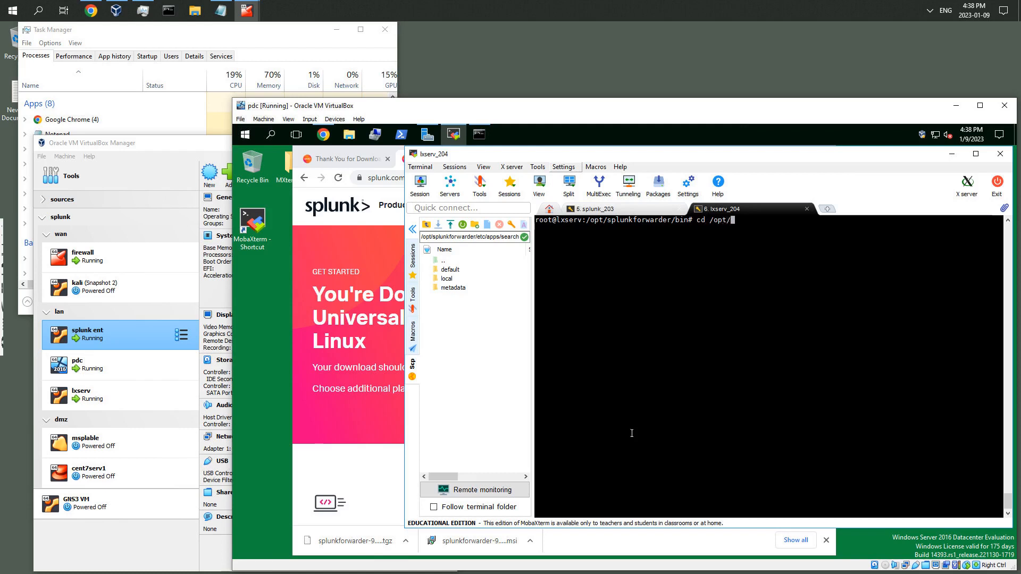
{"action": "type", "text": "sp"}
{"action": "key", "text": "Tab"}
{"action": "type", "text": "e"}
{"action": "key", "text": "Tab"}
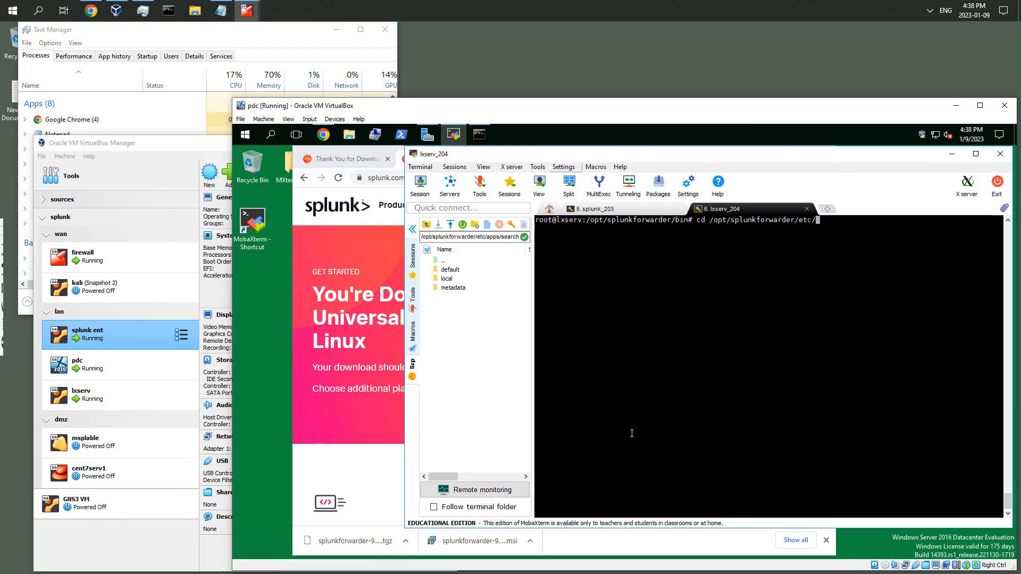
{"action": "type", "text": "app"}
{"action": "key", "text": "Tab"}
{"action": "type", "text": "se"}
{"action": "key", "text": "Tab"}
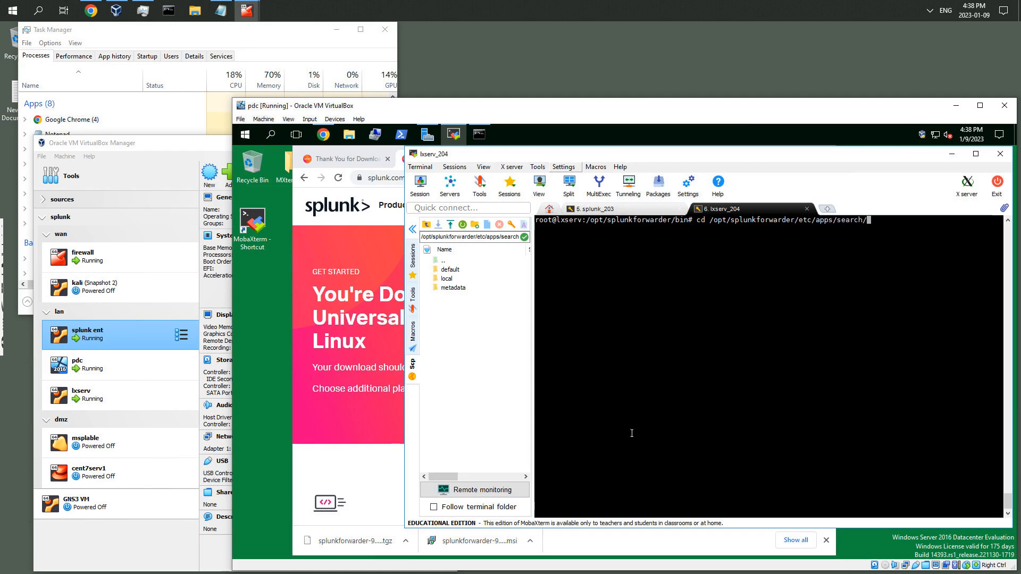
{"action": "type", "text": "lo"}
{"action": "key", "text": "Tab"}
{"action": "key", "text": "ctrl+Left"}
{"action": "key", "text": "ctrl+Left"}
{"action": "key", "text": "ctrl+Left"}
{"action": "key", "text": "ctrl+Left"}
{"action": "key", "text": "ctrl+Left"}
{"action": "key", "text": "ctrl+Left"}
{"action": "key", "text": "ctrl+Left"}
{"action": "key", "text": "Right"}
{"action": "key", "text": "Right"}
{"action": "key", "text": "BackSpace"}
{"action": "key", "text": "BackSpace"}
{"action": "type", "text": "ls -"}
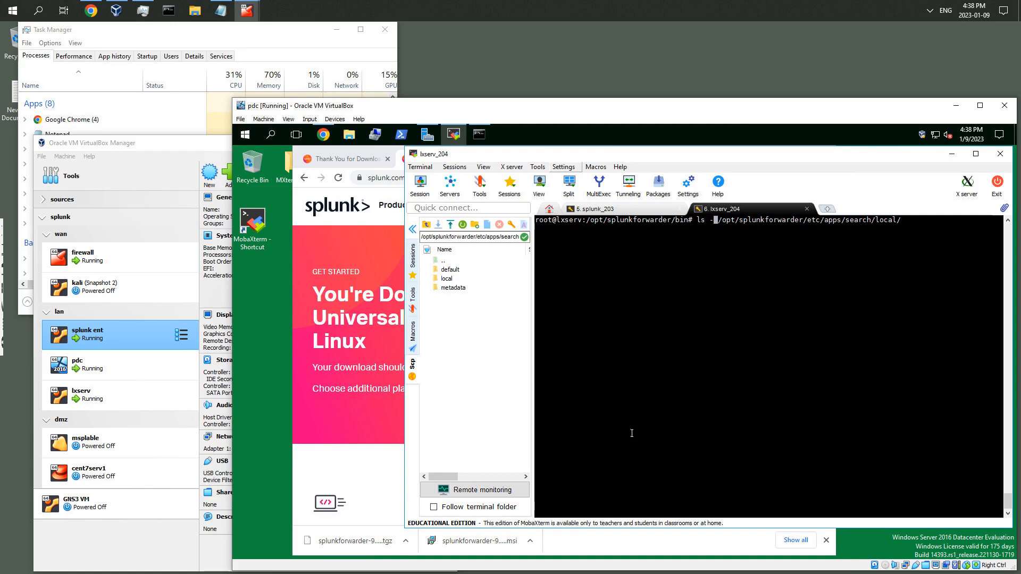
{"action": "type", "text": "l"}
{"action": "key", "text": "Return"}
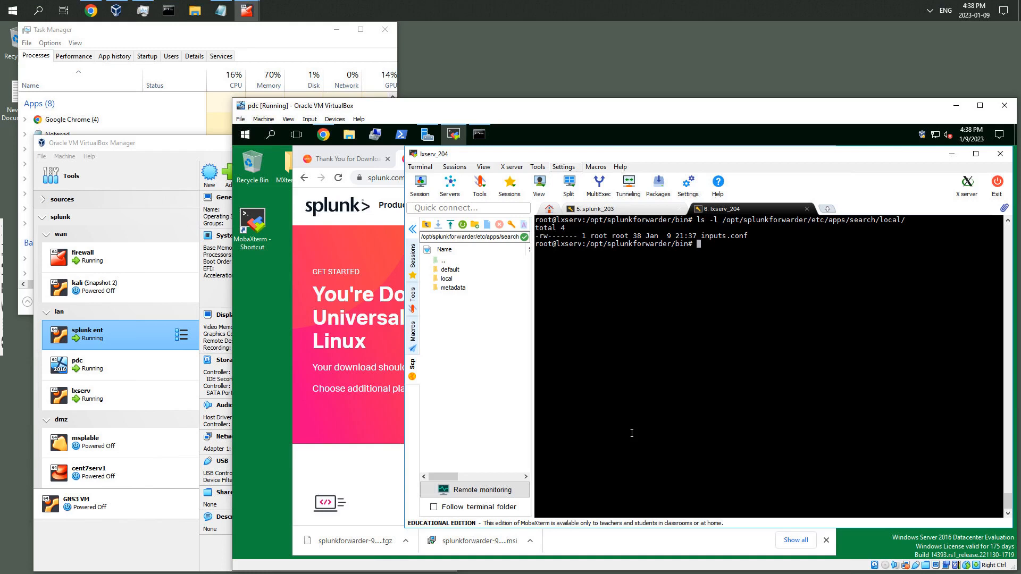
{"action": "key", "text": "Return"}
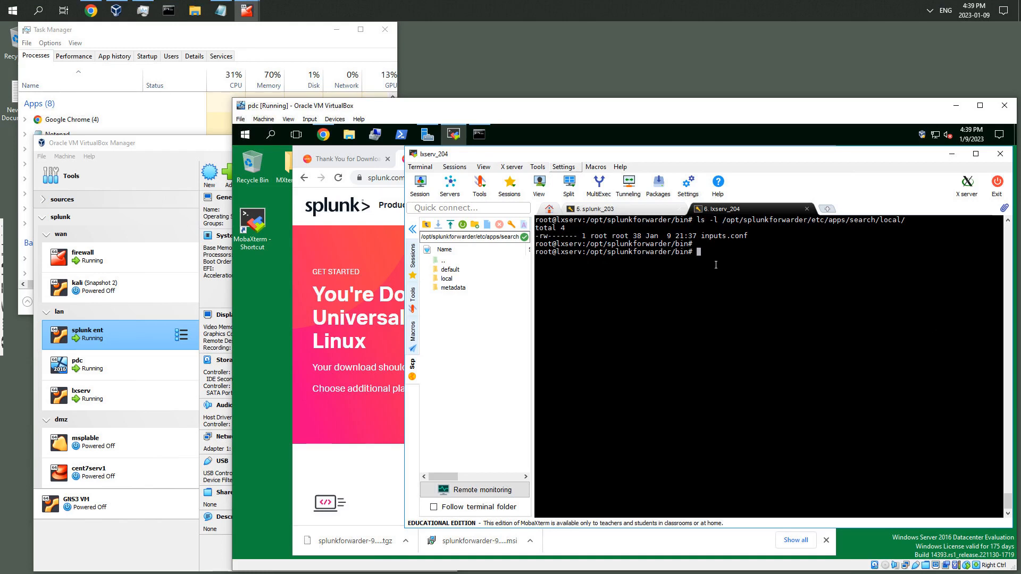
{"action": "key", "text": "Return"}
{"action": "key", "text": "Return"}
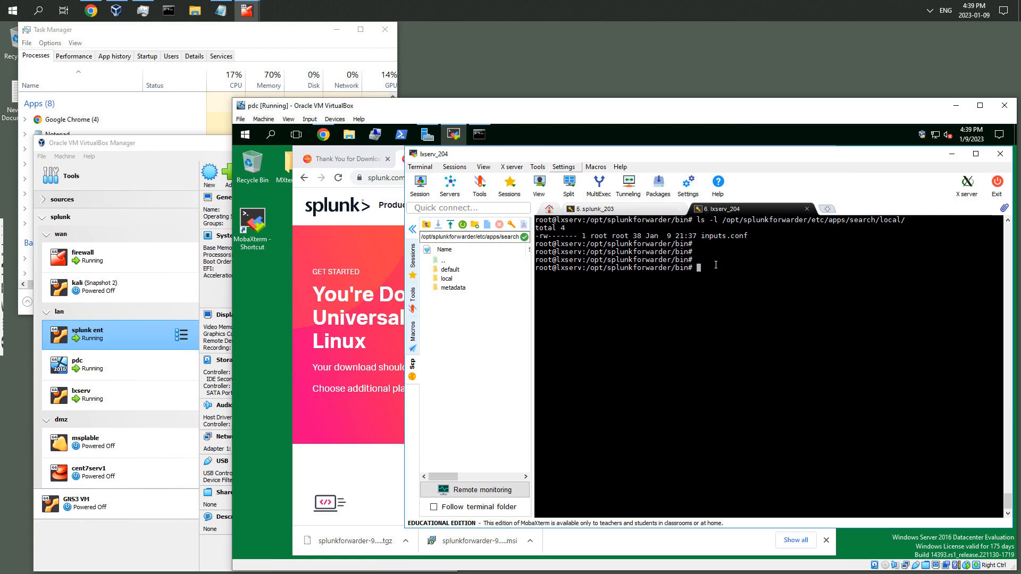
{"action": "type", "text": "vim "}
{"action": "type", "text": "/"}
{"action": "type", "text": "$"}
{"action": "key", "text": "Return"}
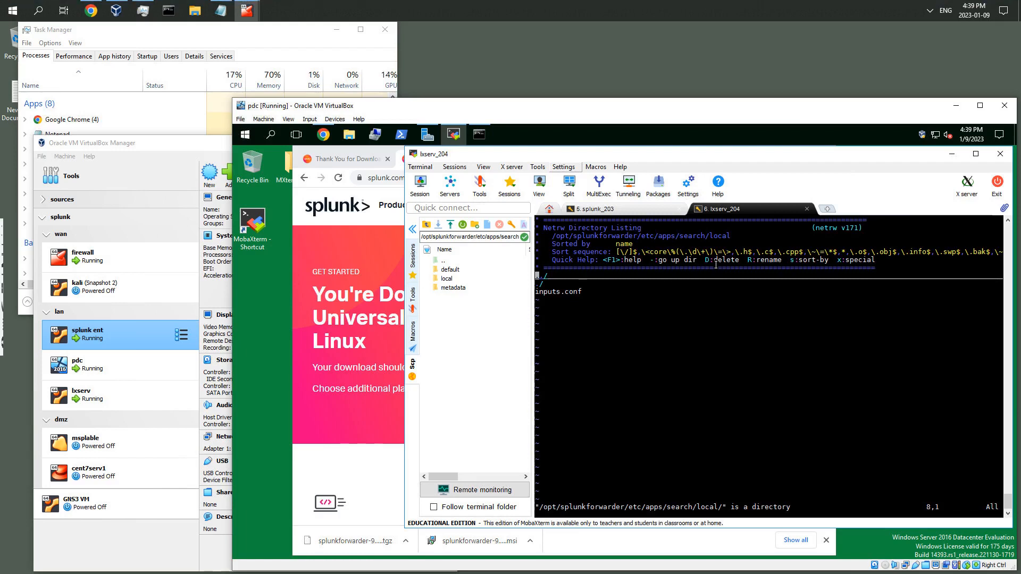
{"action": "type", "text": ":q"}
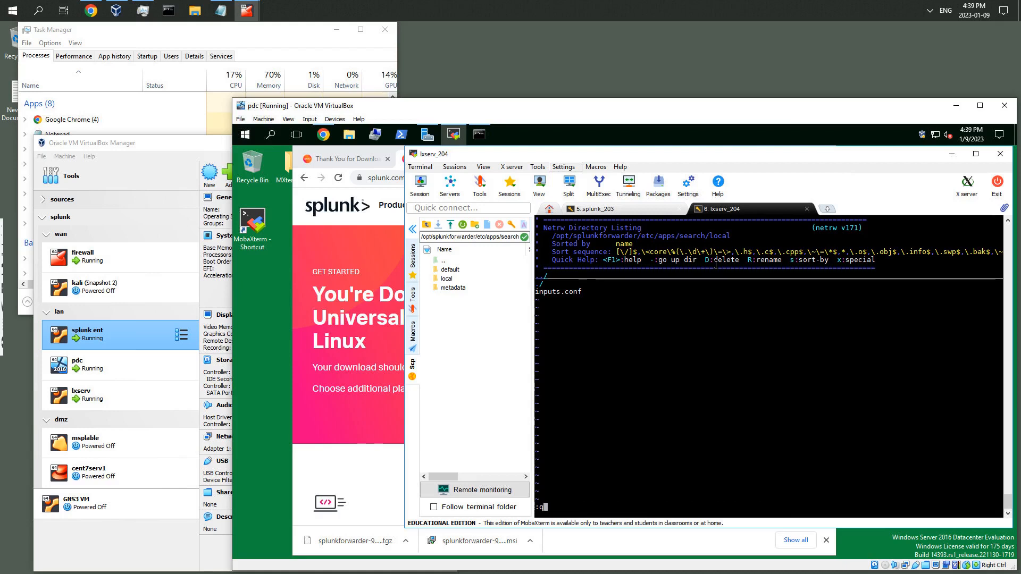
{"action": "key", "text": "Return"}
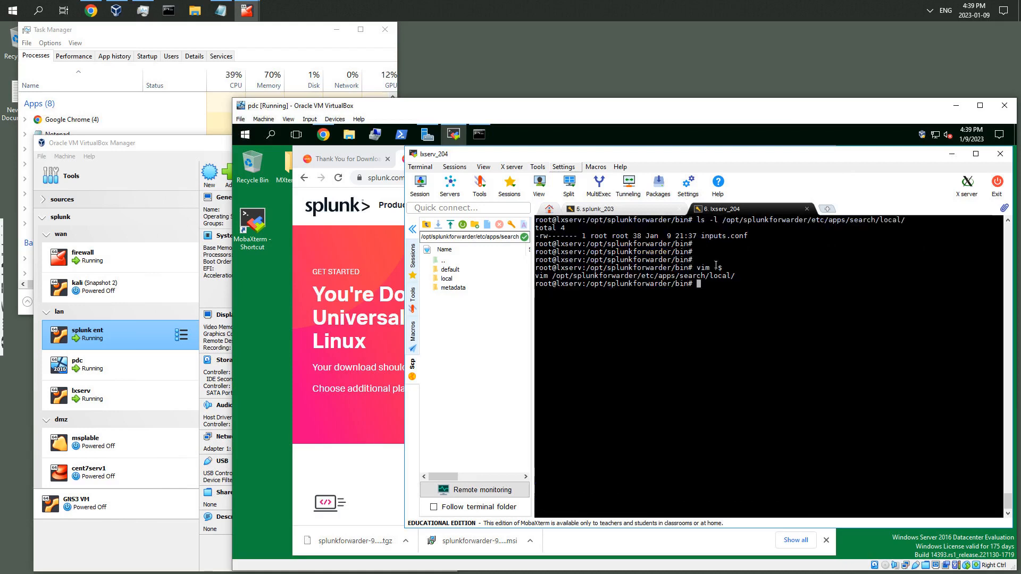
Open /opt/splunkforwarder/etc/apps/search/local/inputs.conf in vim and enter insert mode on its second line
{"action": "key", "text": "Up"}
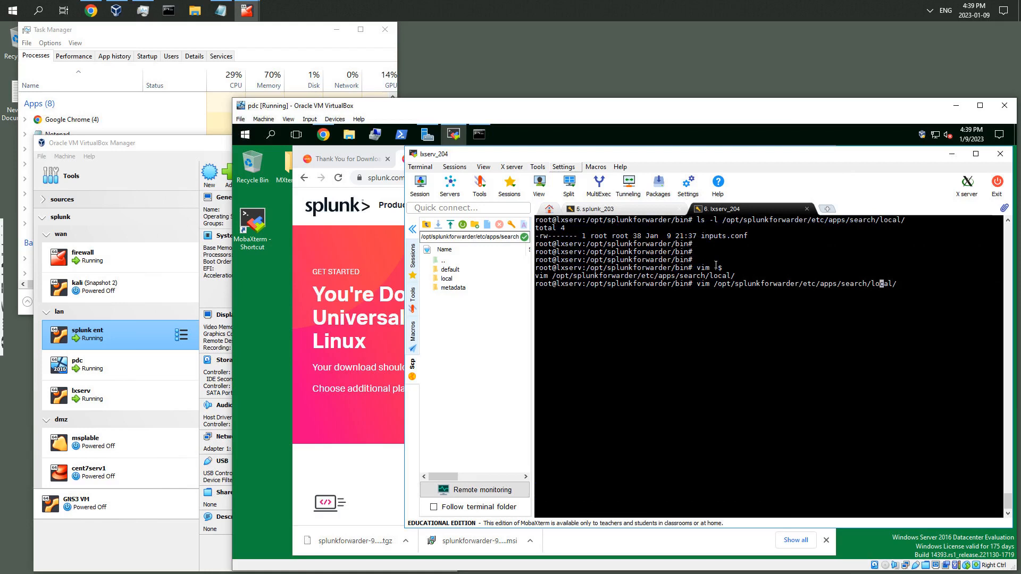
{"action": "type", "text": "in"}
{"action": "key", "text": "Tab"}
{"action": "key", "text": "Return"}
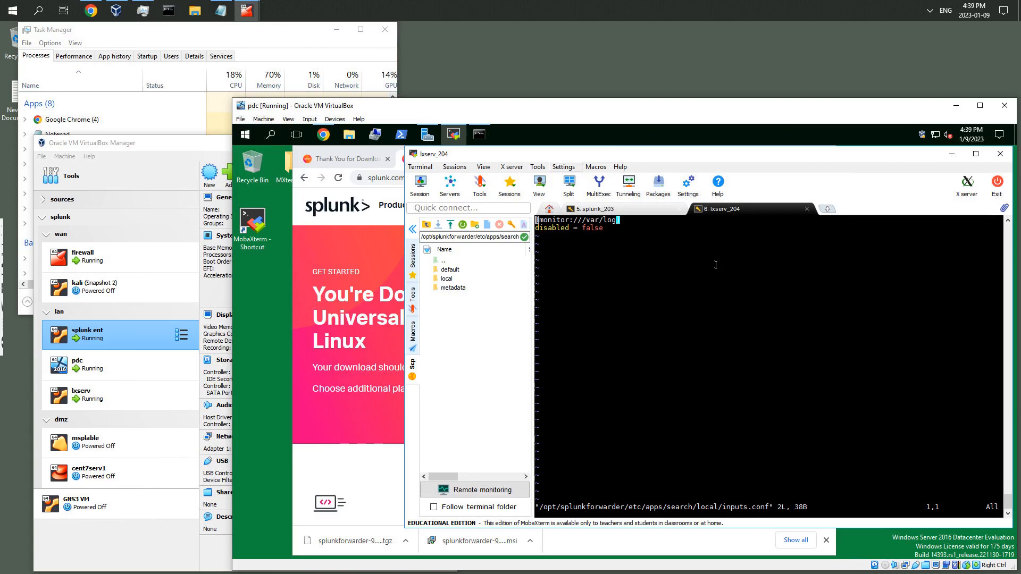
{"action": "key", "text": "Down"}
{"action": "key", "text": "i"}
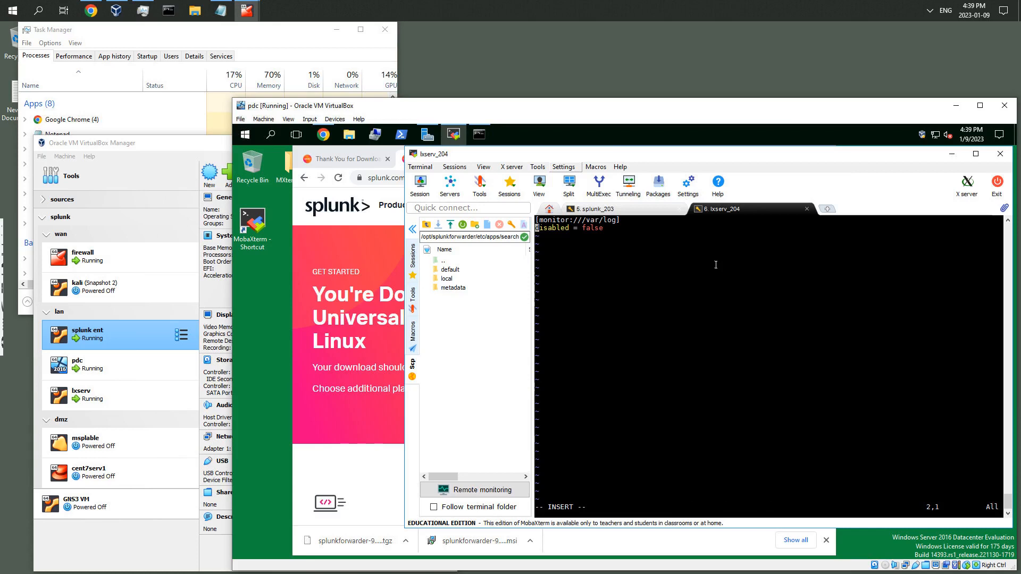
Switch to the browser's Splunk tab and open Configure receiving under the Forwarding and receiving settings
{"action": "left_click", "coordinate": [369, 163]}
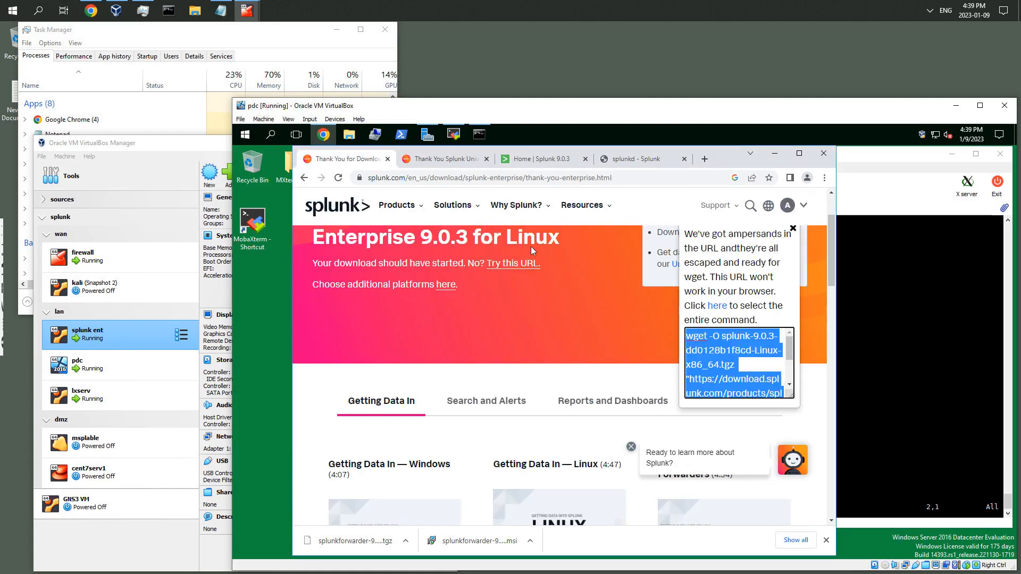
{"action": "left_click", "coordinate": [540, 160]}
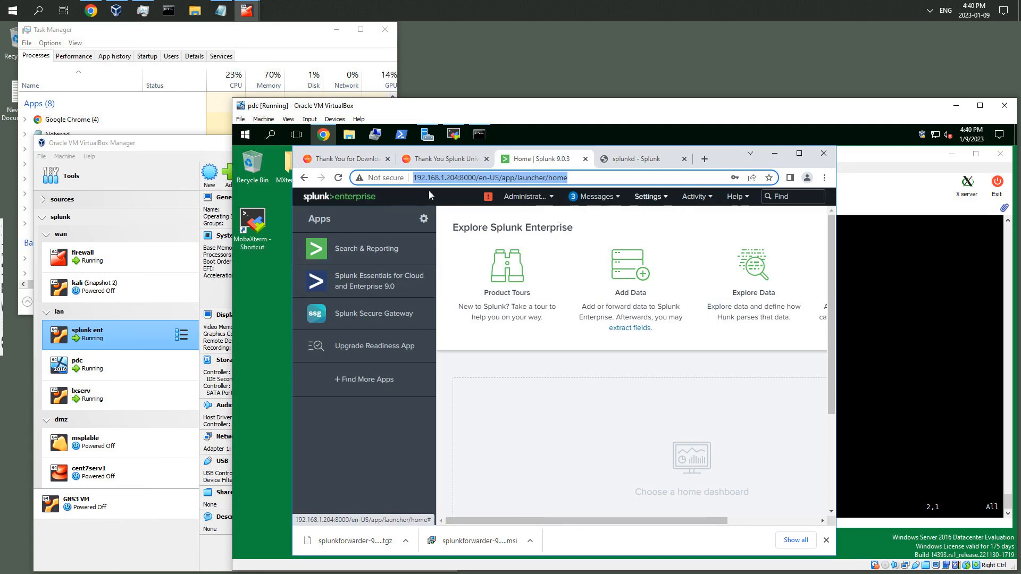
{"action": "left_click", "coordinate": [650, 197]}
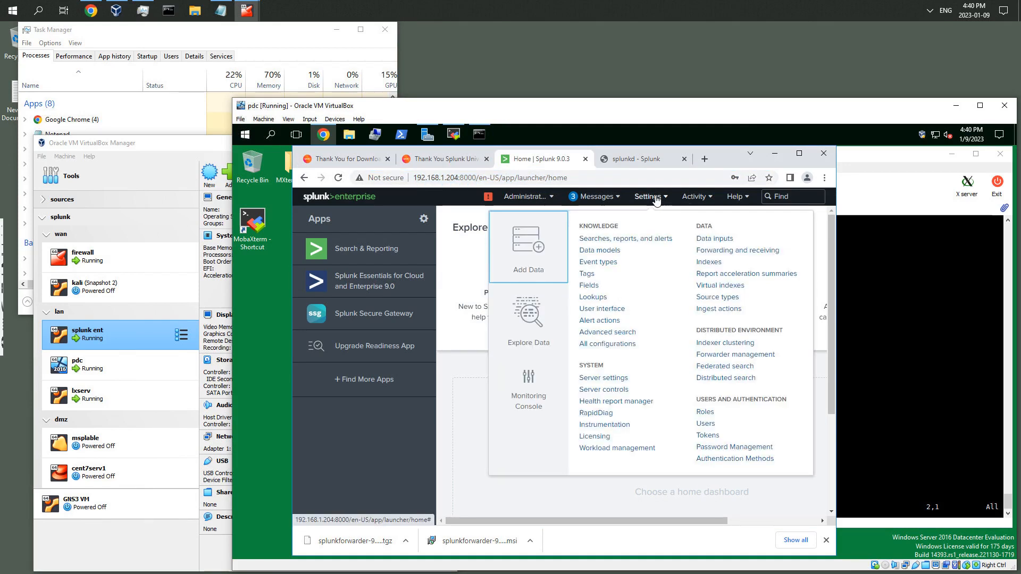
{"action": "left_click", "coordinate": [714, 252]}
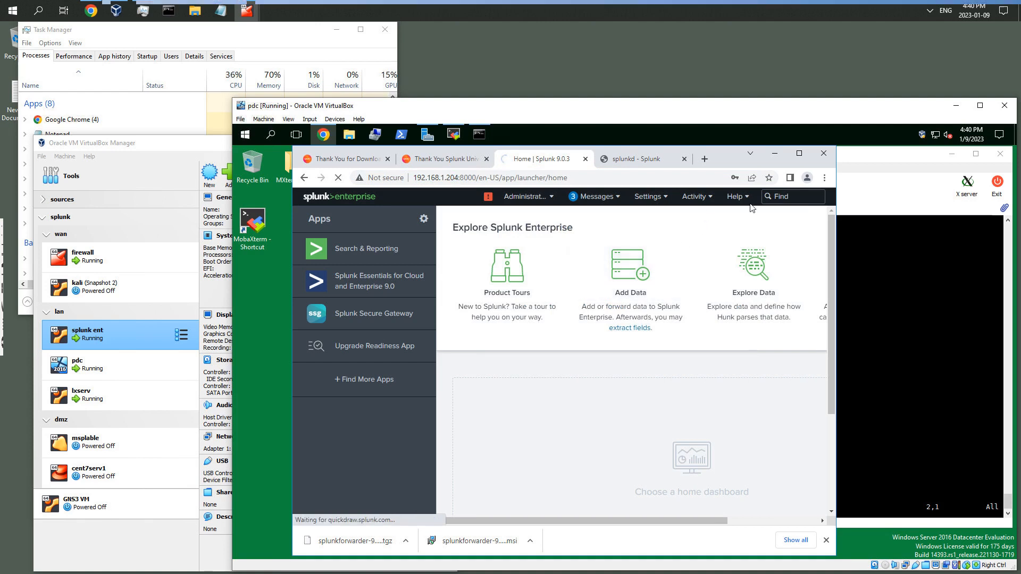
{"action": "left_click", "coordinate": [666, 202]}
{"action": "left_click", "coordinate": [714, 251]}
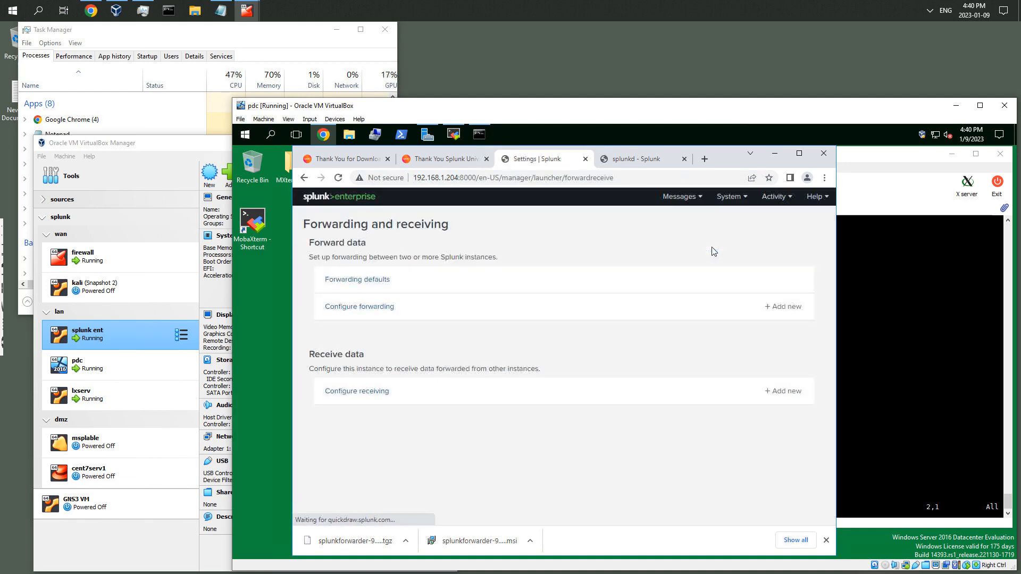
{"action": "left_click", "coordinate": [377, 395]}
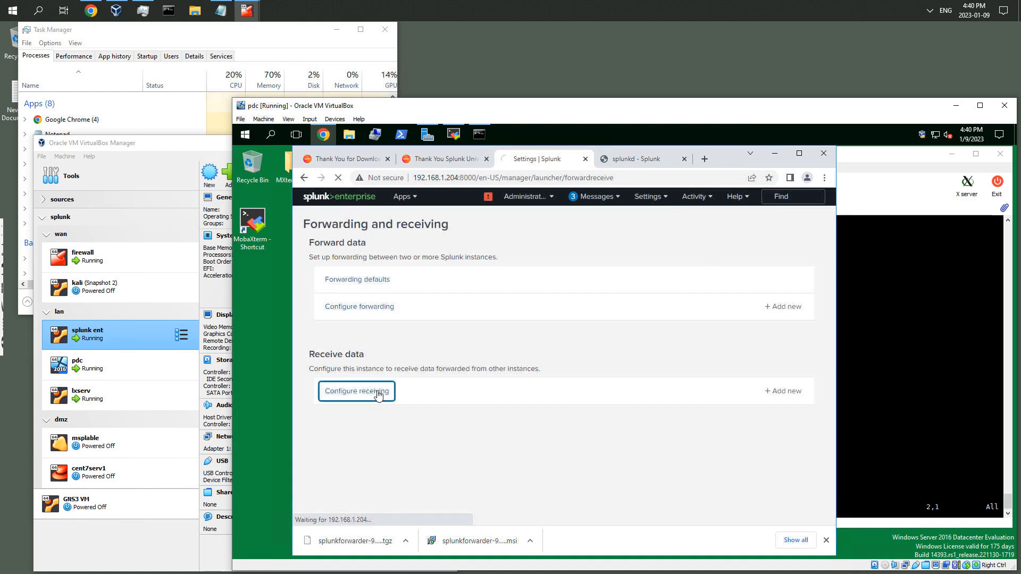
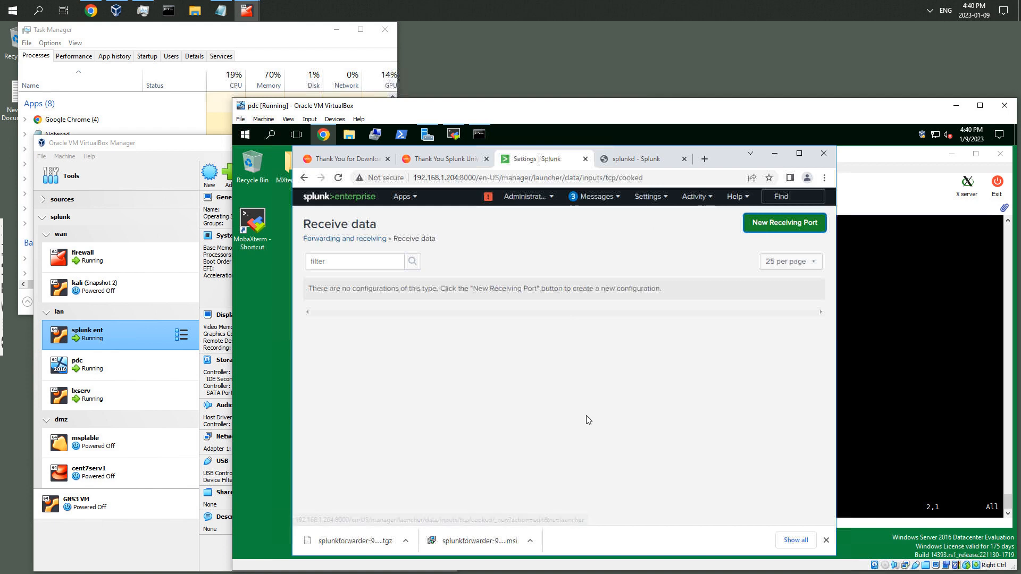
Open the splunkd health status report from the home page and close it again
{"action": "left_click", "coordinate": [788, 224]}
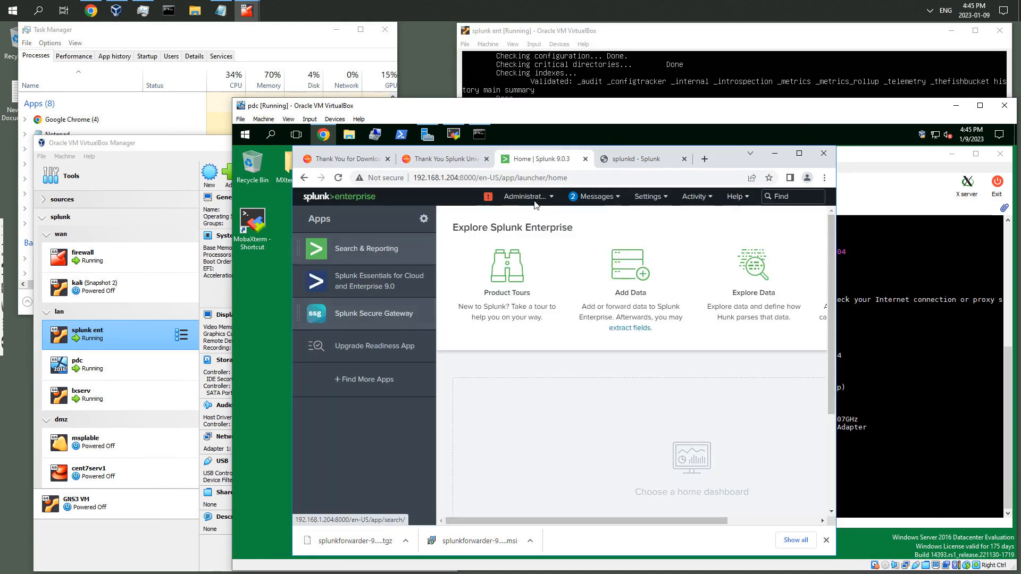
{"action": "left_click", "coordinate": [488, 198]}
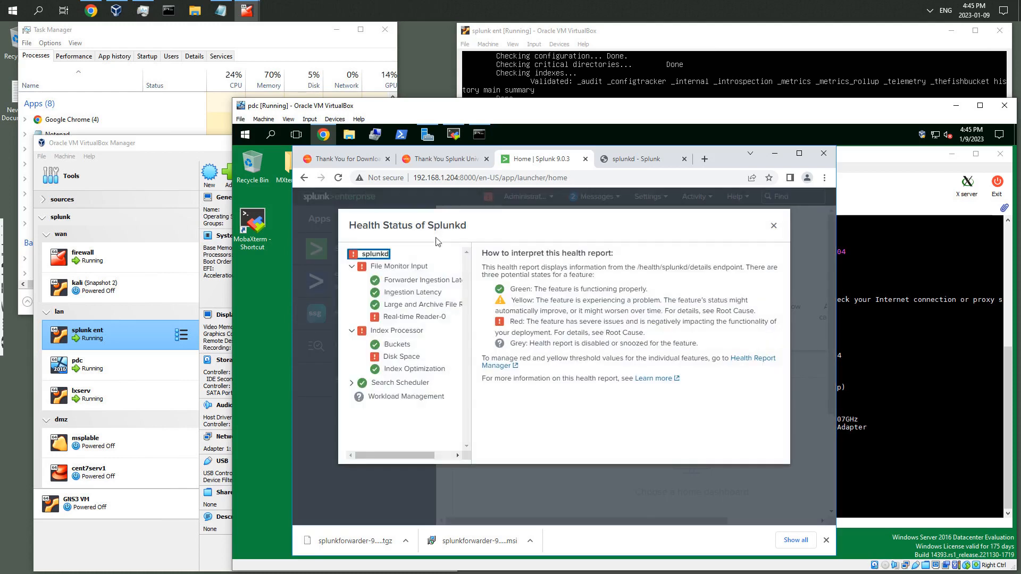
{"action": "left_click", "coordinate": [773, 228]}
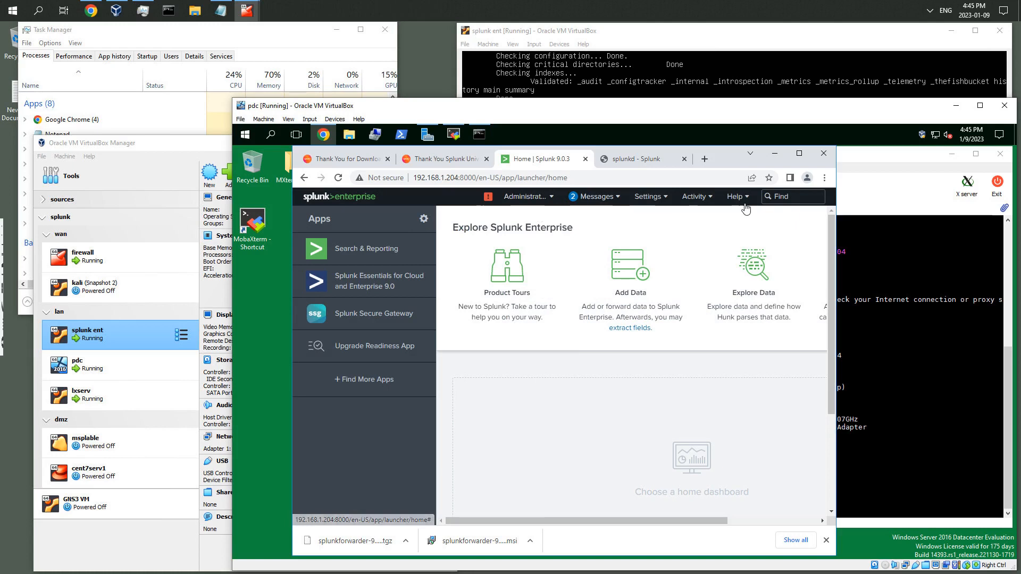
Add a new receiving port 9997 under Forwarding and receiving settings and save it
{"action": "left_click", "coordinate": [667, 200]}
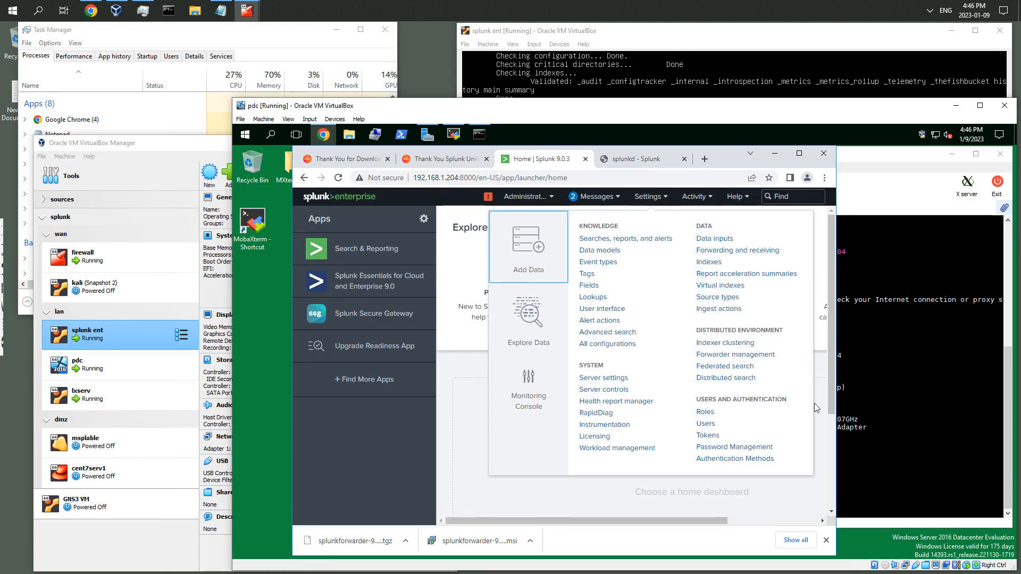
{"action": "left_click", "coordinate": [728, 257]}
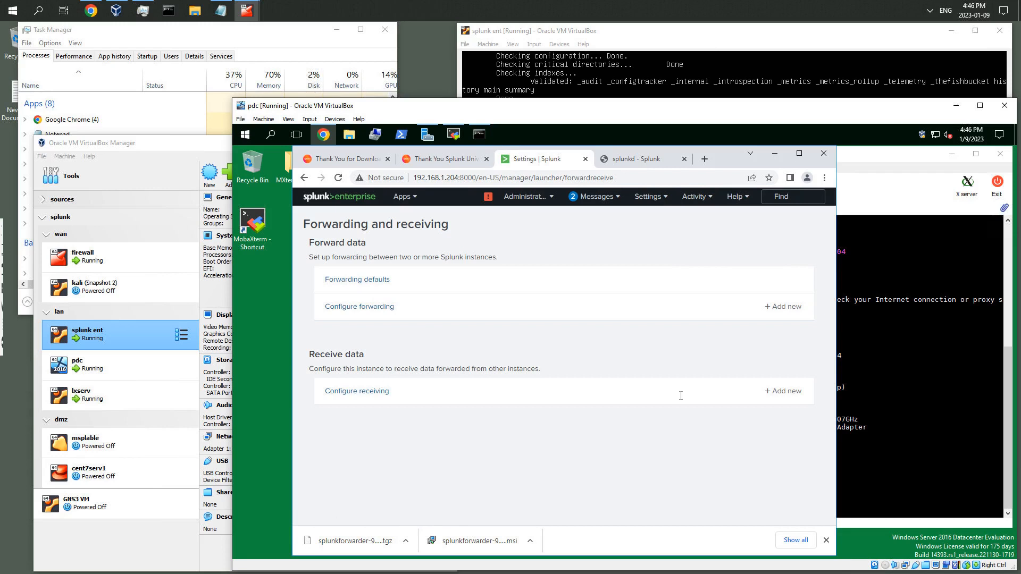
{"action": "left_click", "coordinate": [779, 392]}
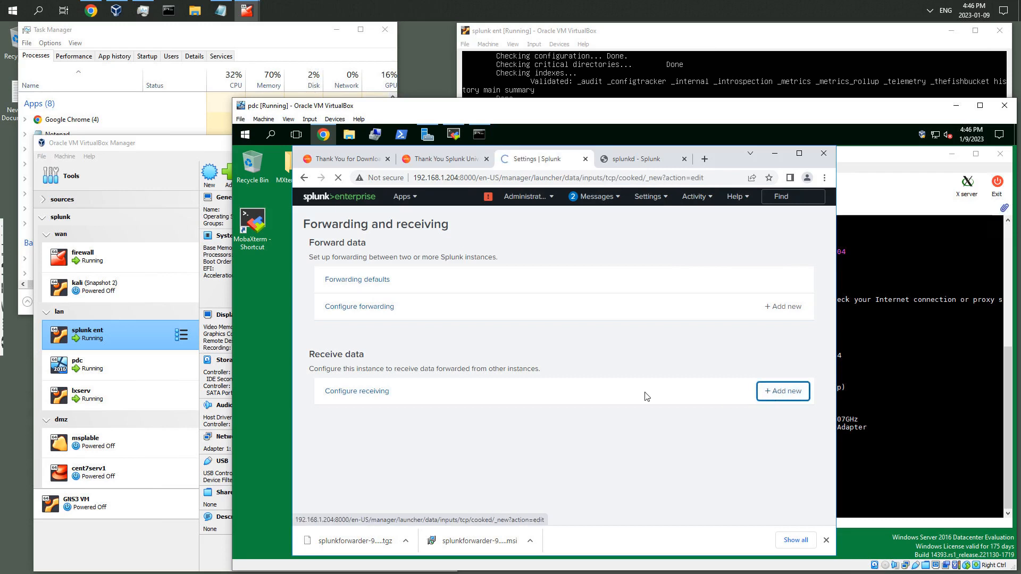
{"action": "left_click", "coordinate": [493, 324]}
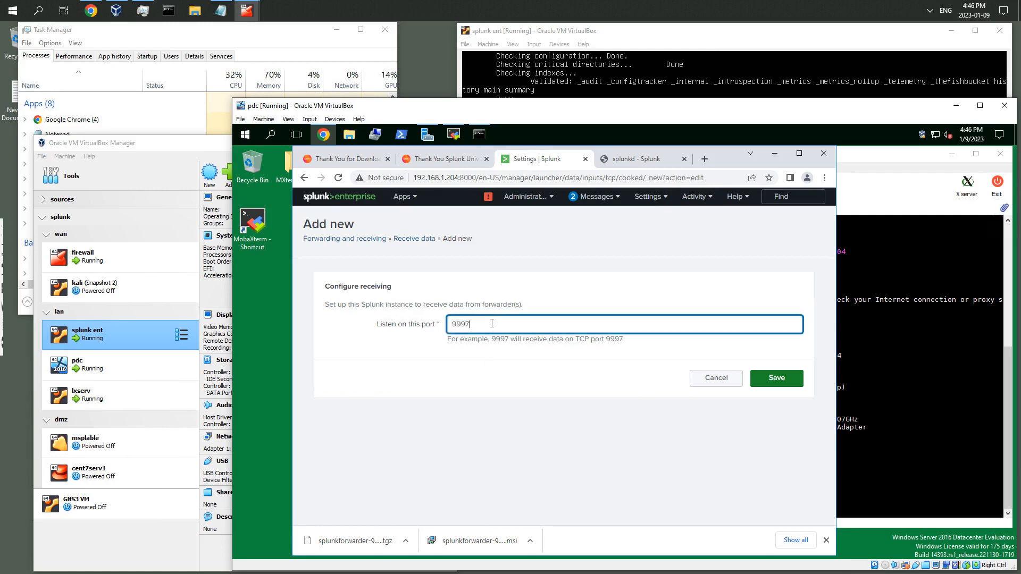
{"action": "left_click", "coordinate": [769, 381]}
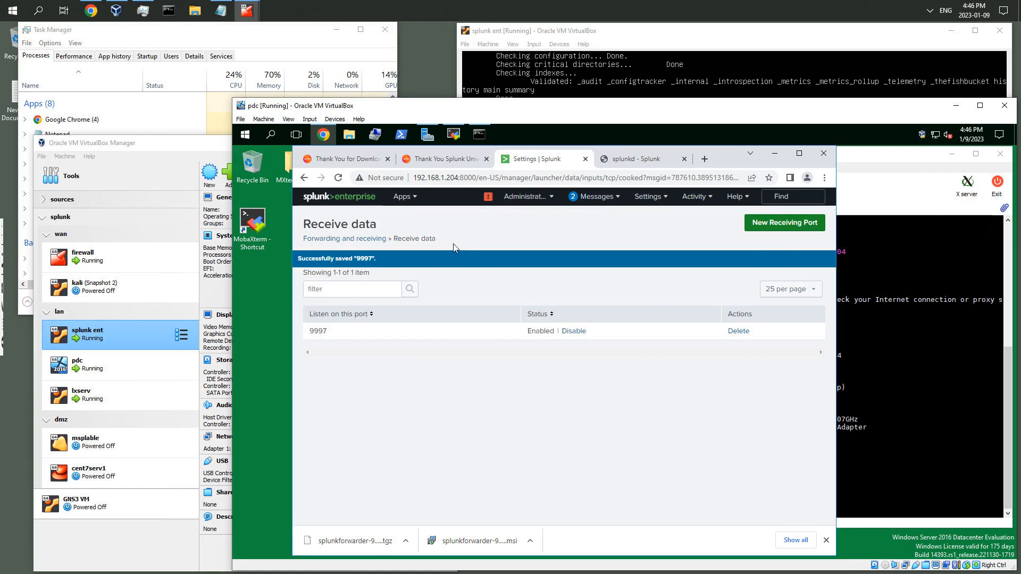
{"action": "left_click", "coordinate": [864, 182]}
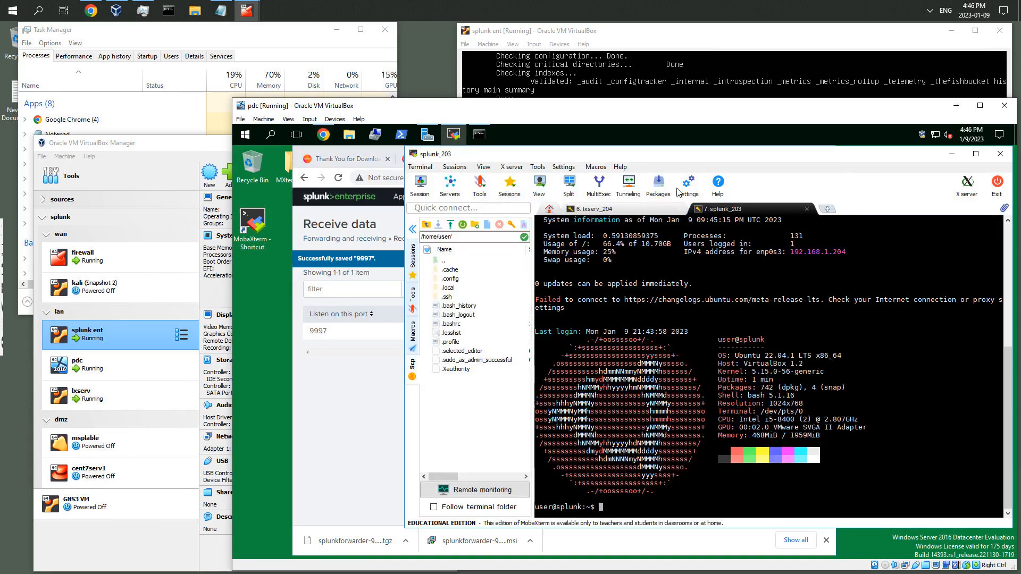
{"action": "left_click", "coordinate": [625, 208]}
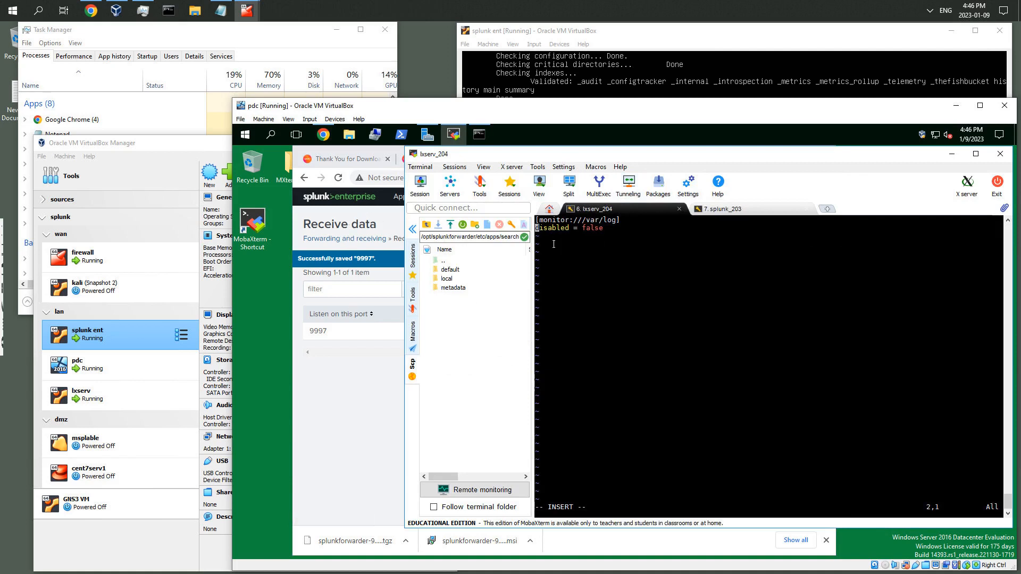
{"action": "left_click", "coordinate": [344, 389]}
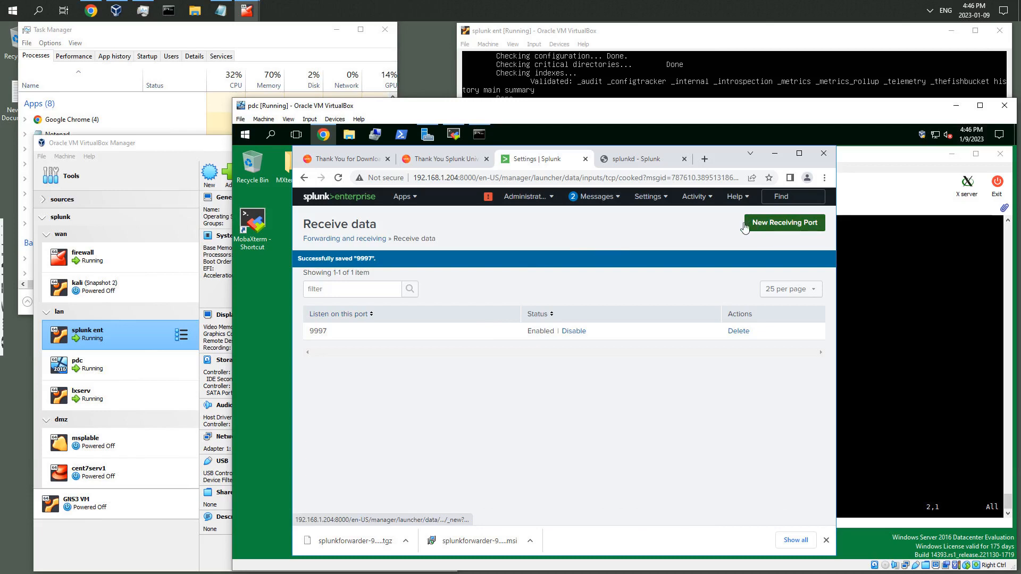
Open the Indexes settings page and create a new events index named for_linux
{"action": "left_click", "coordinate": [666, 198]}
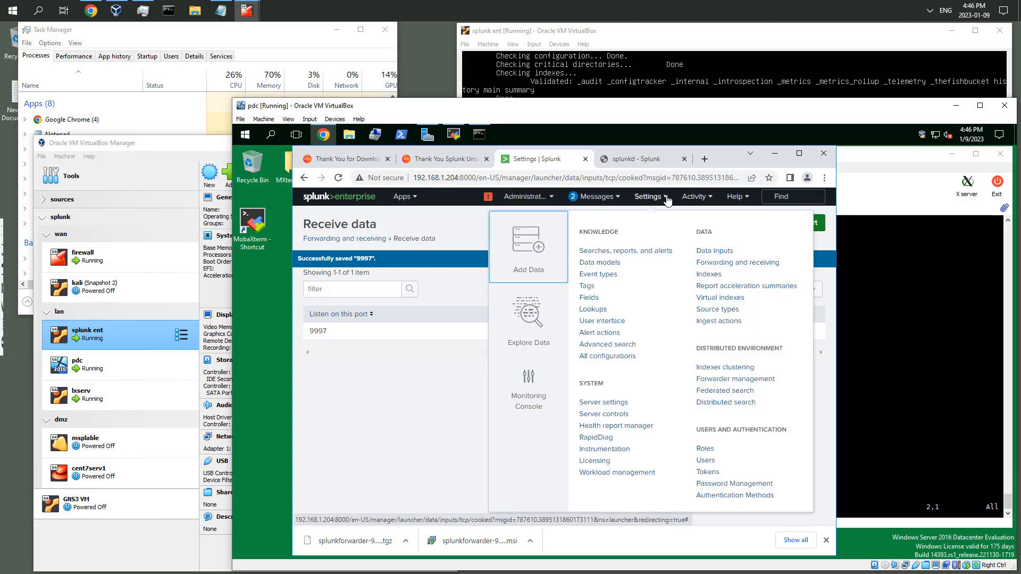
{"action": "left_click", "coordinate": [714, 278]}
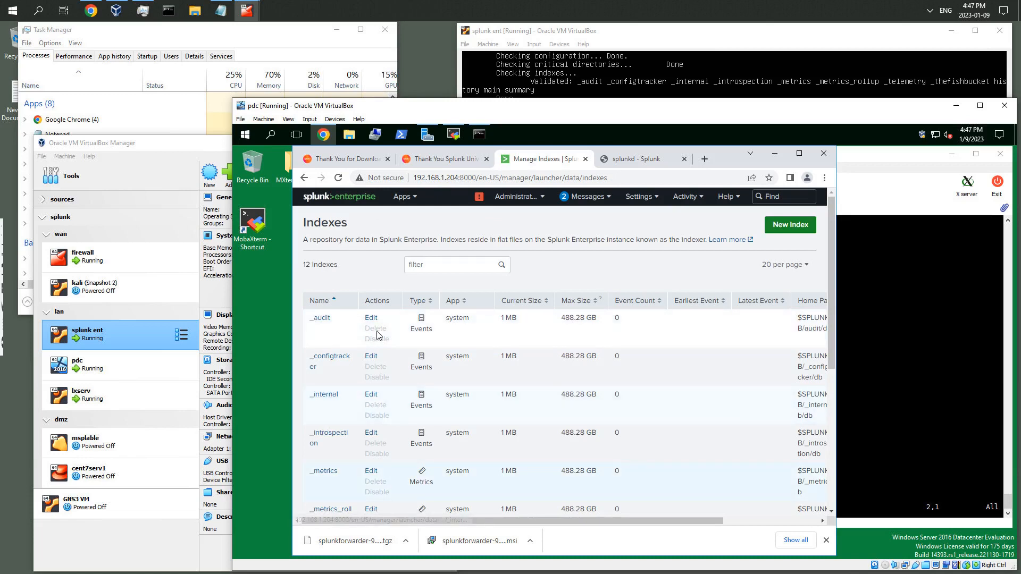
{"action": "scroll", "coordinate": [377, 334], "scroll_direction": "down", "scroll_amount": 1}
{"action": "scroll", "coordinate": [377, 331], "scroll_direction": "up", "scroll_amount": 1}
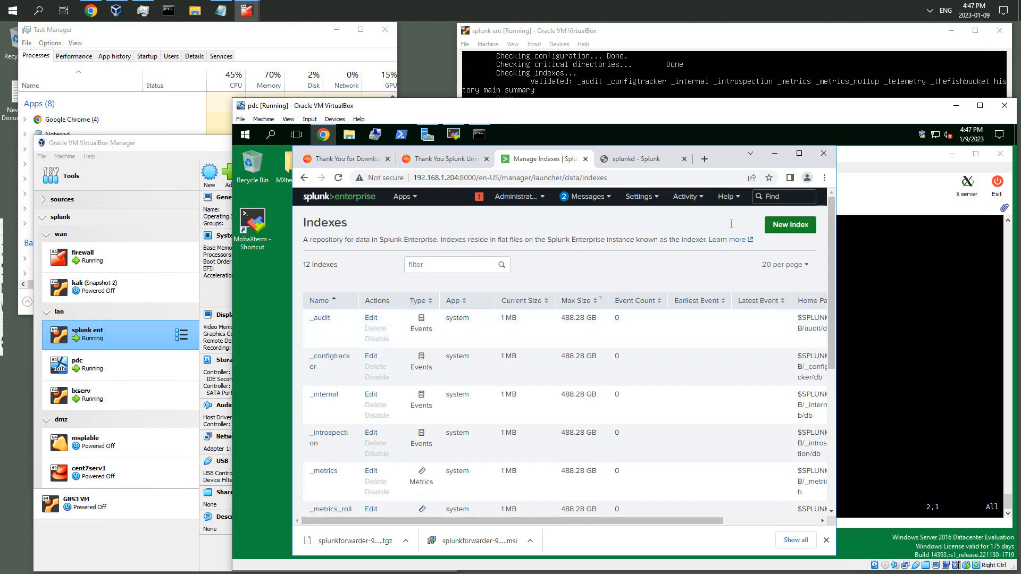
{"action": "left_click", "coordinate": [786, 235]}
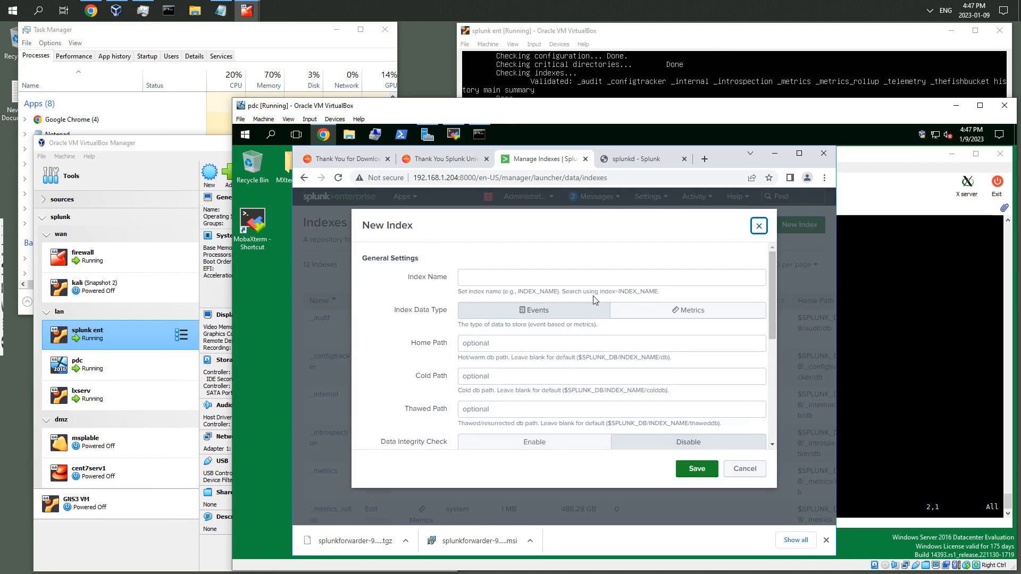
{"action": "left_click", "coordinate": [581, 279]}
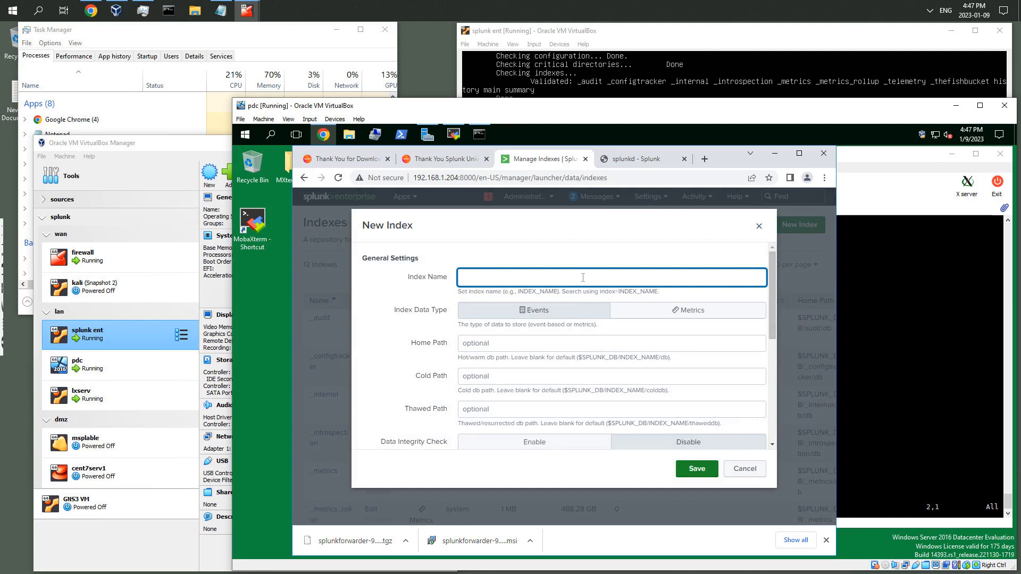
{"action": "type", "text": "for_linux"}
{"action": "left_click", "coordinate": [710, 471]}
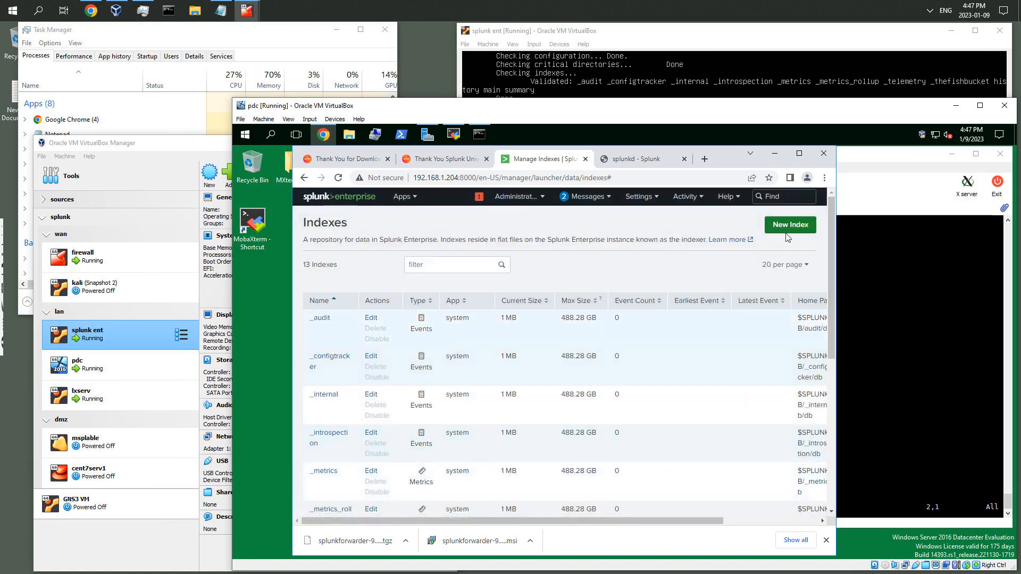
Create a second new index named for_win
{"action": "left_click", "coordinate": [783, 227]}
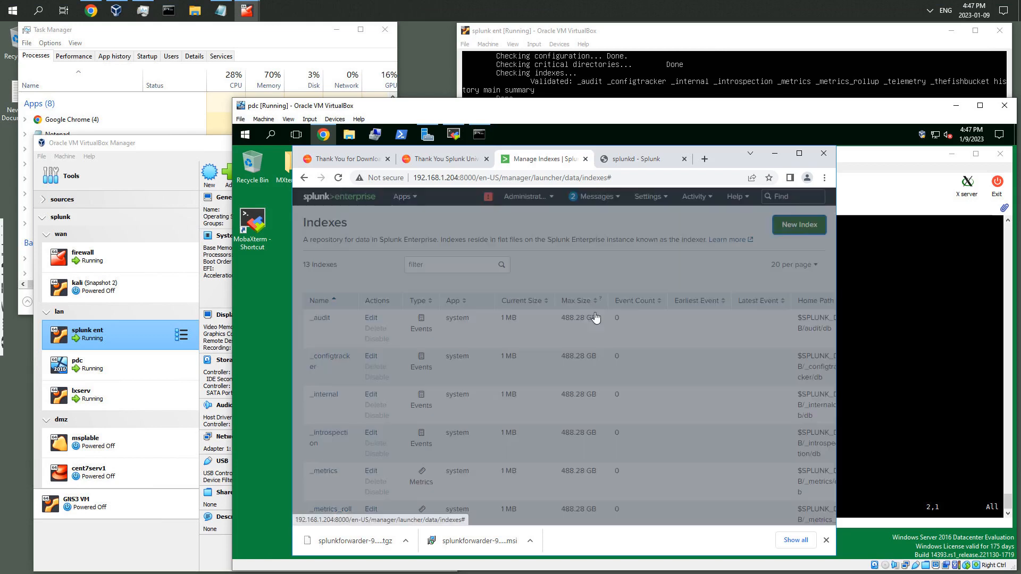
{"action": "left_click", "coordinate": [486, 277]}
{"action": "type", "text": "for_win"}
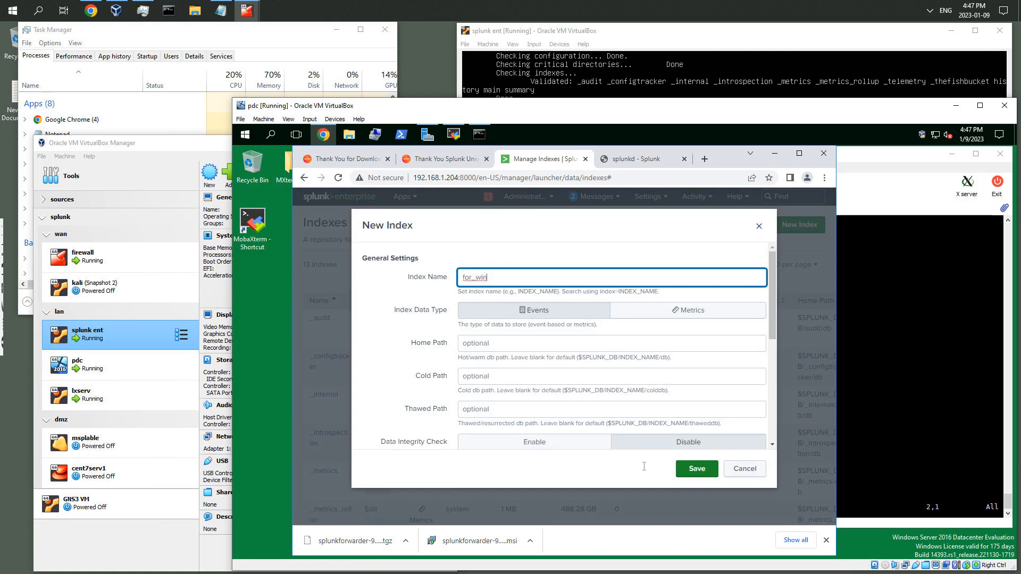
{"action": "left_click", "coordinate": [697, 468]}
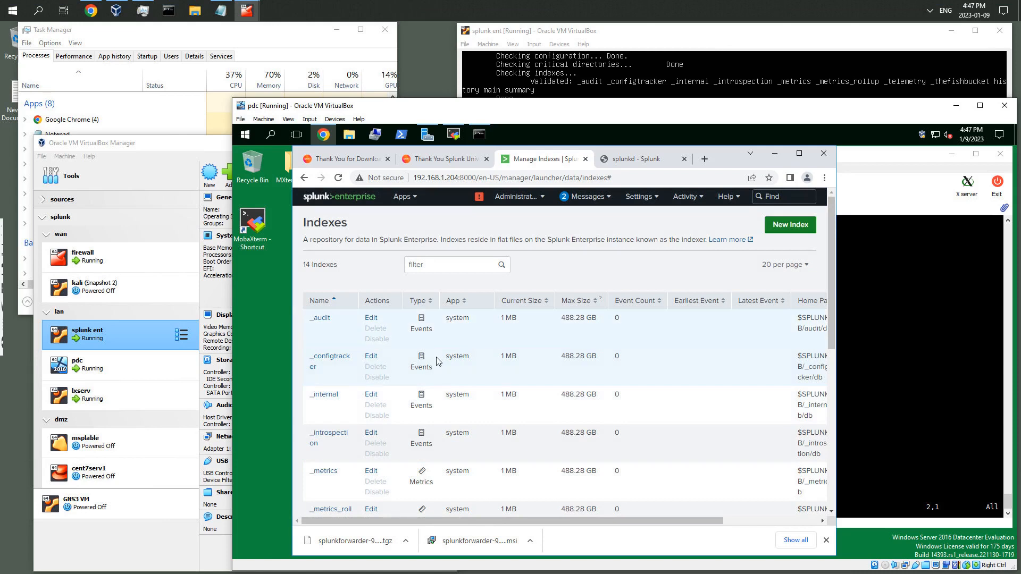
In the vim session for inputs.conf, add the line index -= for_linux under the monitor stanza
{"action": "left_click", "coordinate": [861, 263]}
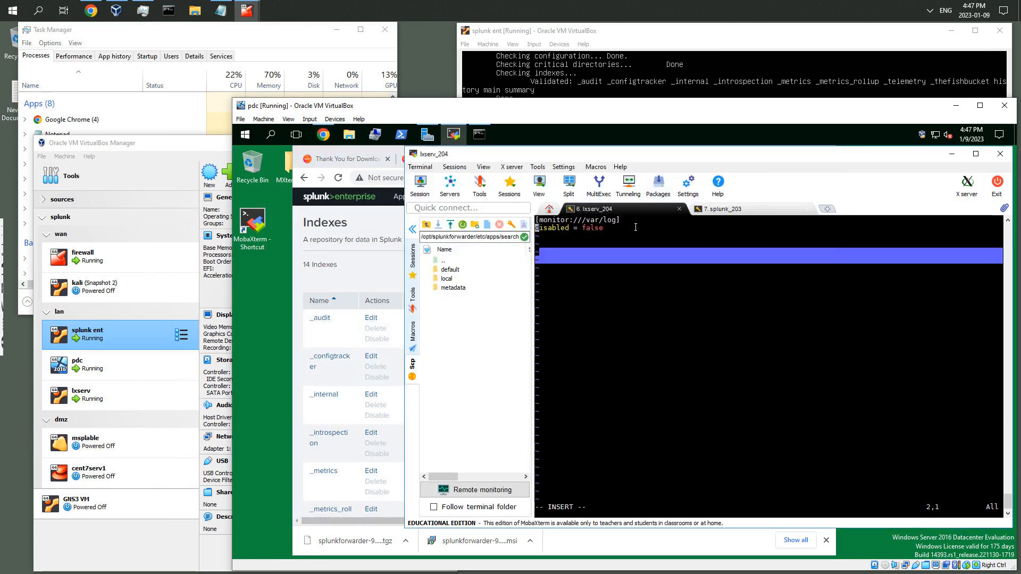
{"action": "key", "text": "Up"}
{"action": "key", "text": "Down"}
{"action": "key", "text": "End"}
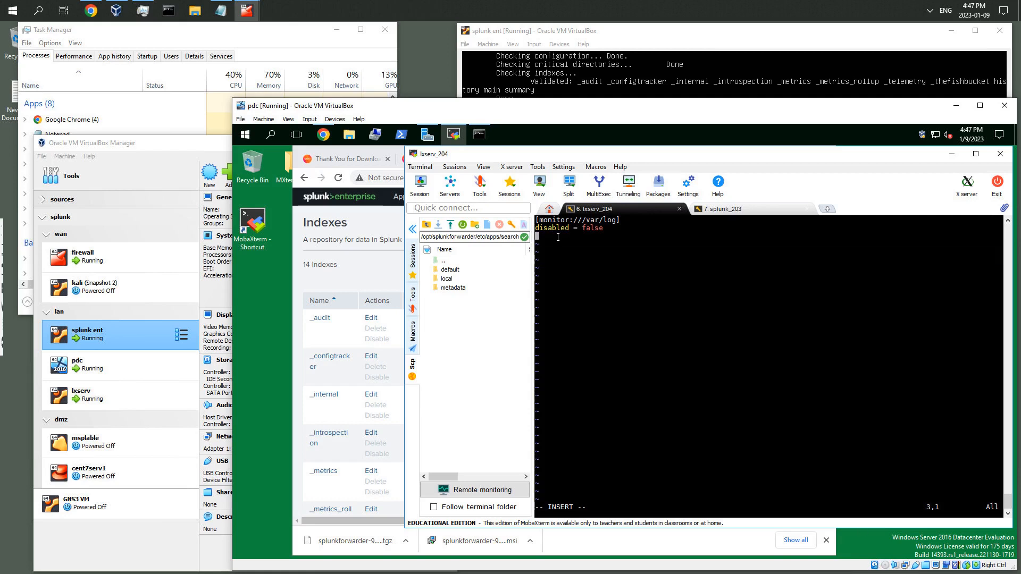
{"action": "type", "text": "dex -= for_linux"}
{"action": "scroll", "coordinate": [351, 297], "scroll_direction": "down", "scroll_amount": 3}
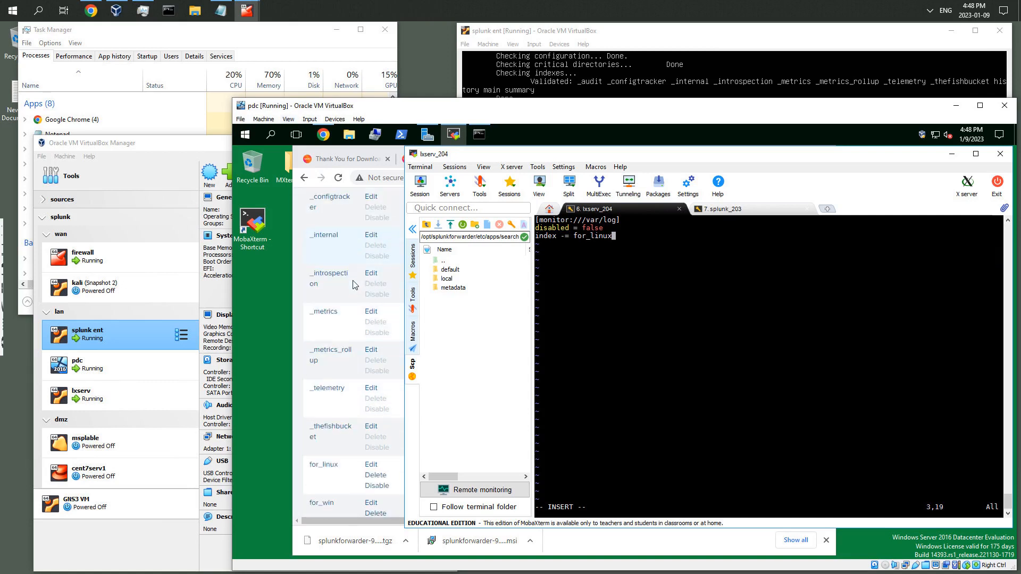
{"action": "scroll", "coordinate": [354, 285], "scroll_direction": "down", "scroll_amount": 2}
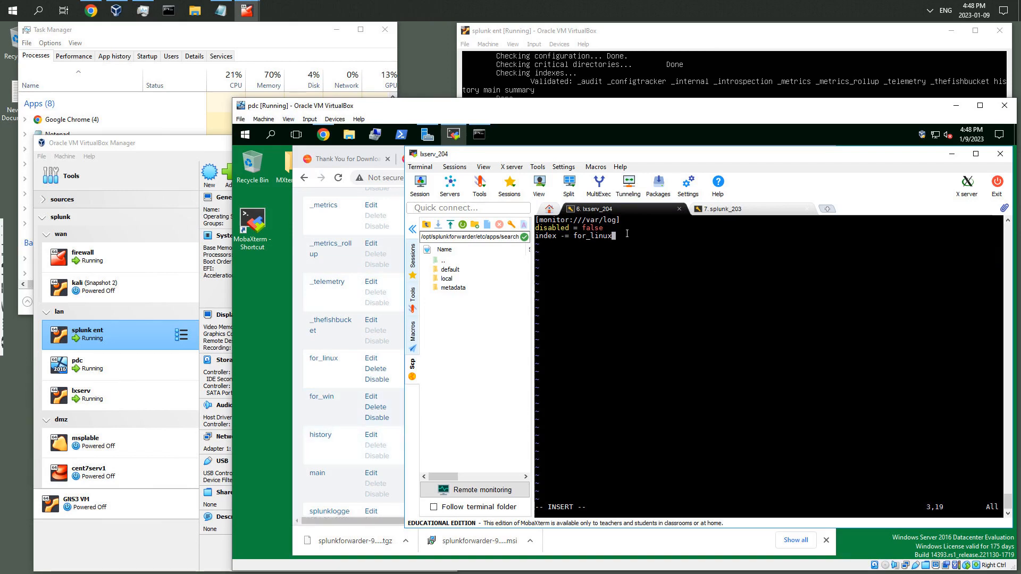
Add the line host = 192.168.1.204 to inputs.conf, removing the accidentally inserted text
{"action": "key", "text": "Return"}
{"action": "type", "text": "host = 192.168"}
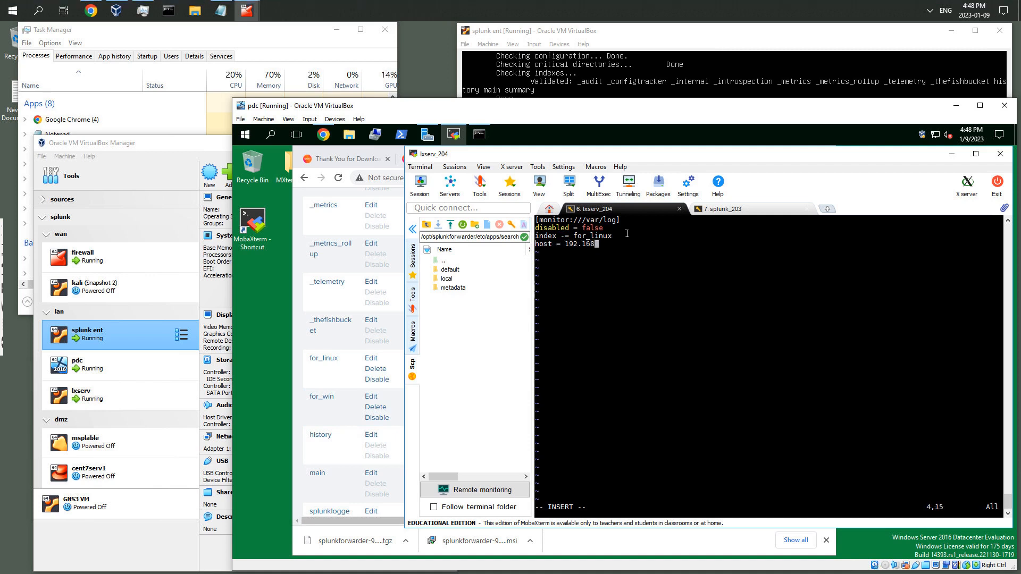
{"action": "type", "text": ".1.204:wq"}
{"action": "key", "text": "Return"}
{"action": "key", "text": "BackSpace"}
{"action": "key", "text": "BackSpace"}
{"action": "key", "text": "BackSpace"}
{"action": "key", "text": "BackSpace"}
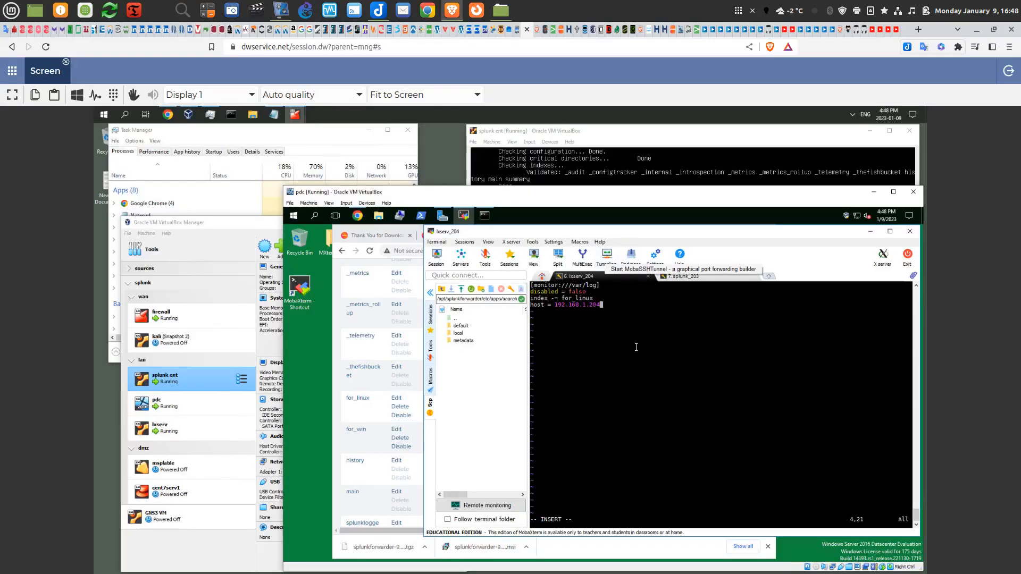
Leave insert mode, then save inputs.conf and quit vim with :wq
{"action": "key", "text": "Escape"}
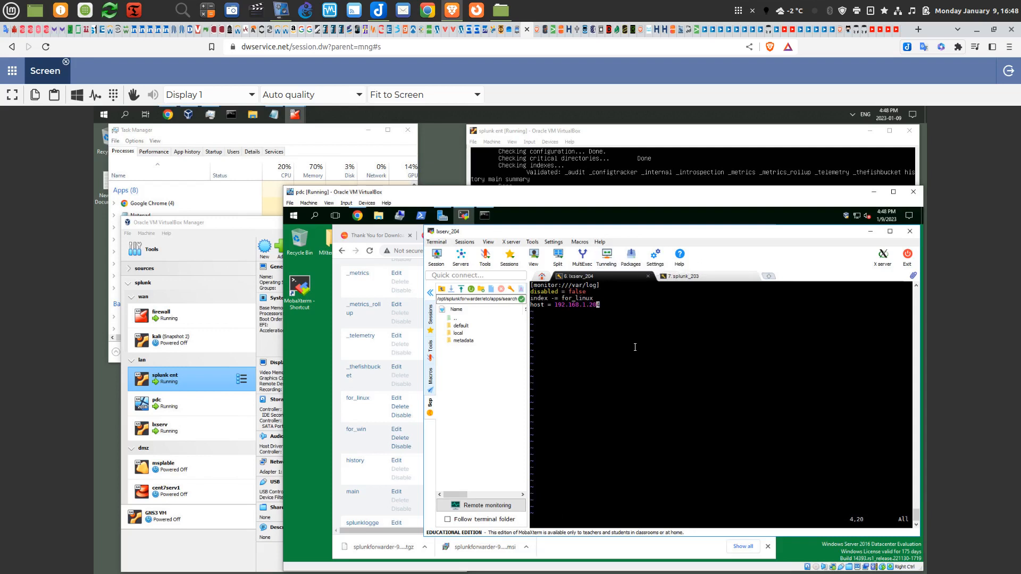
{"action": "left_click", "coordinate": [11, 95]}
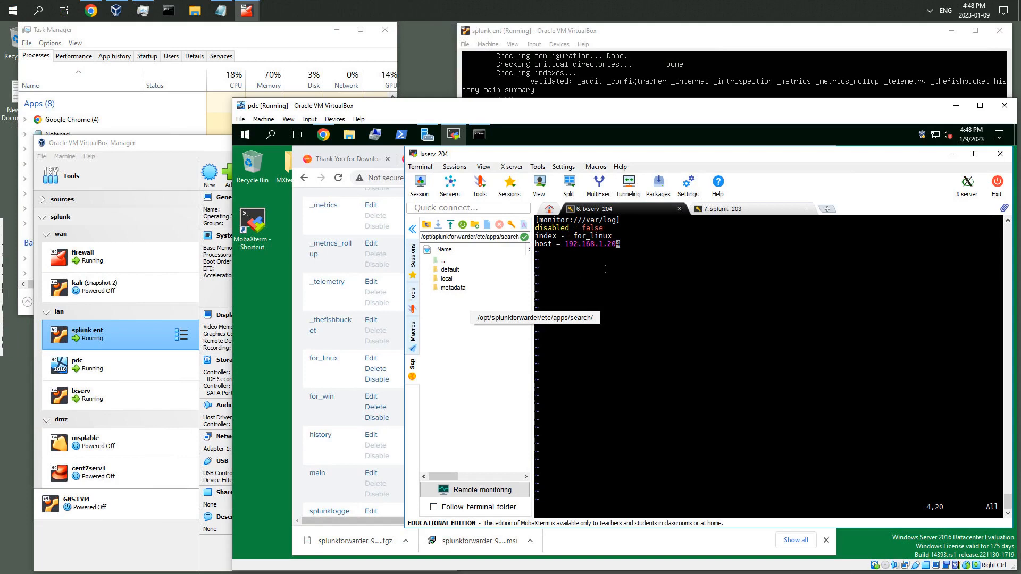
{"action": "type", "text": ":wq"}
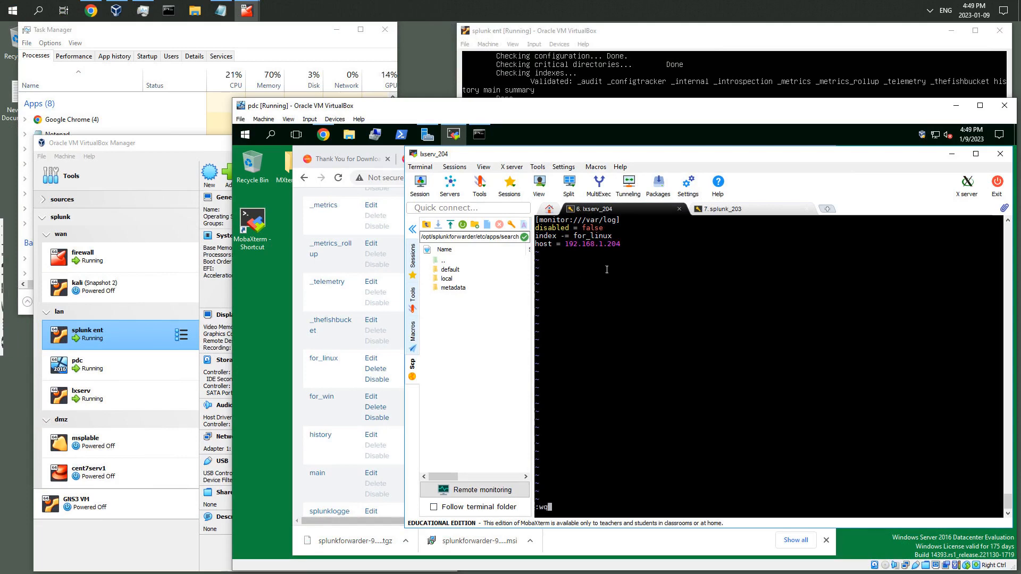
{"action": "key", "text": "Return"}
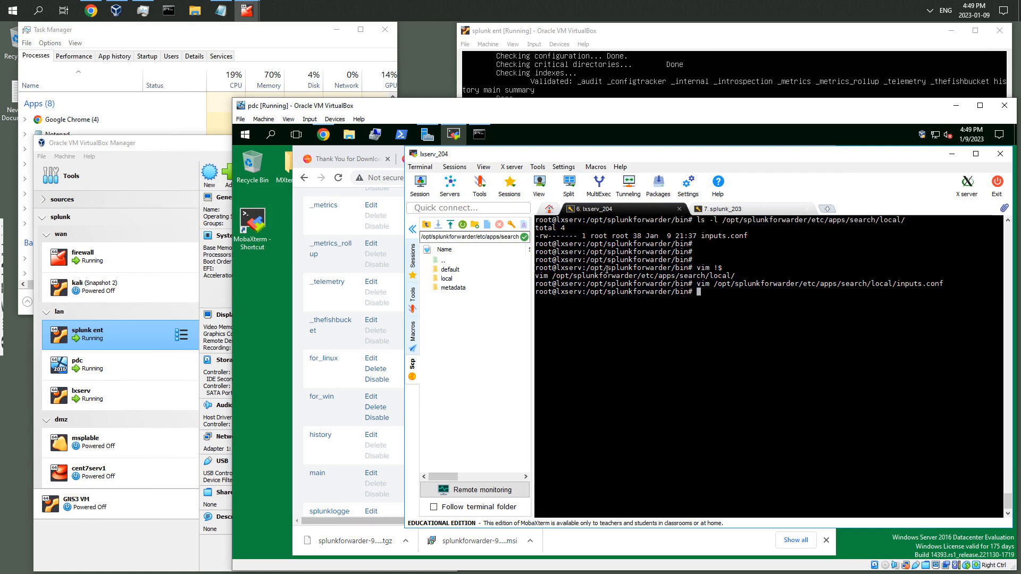
Restart the Universal Forwarder with ./splunk restart from the forwarder's bin directory
{"action": "key", "text": "Return"}
{"action": "key", "text": "Return"}
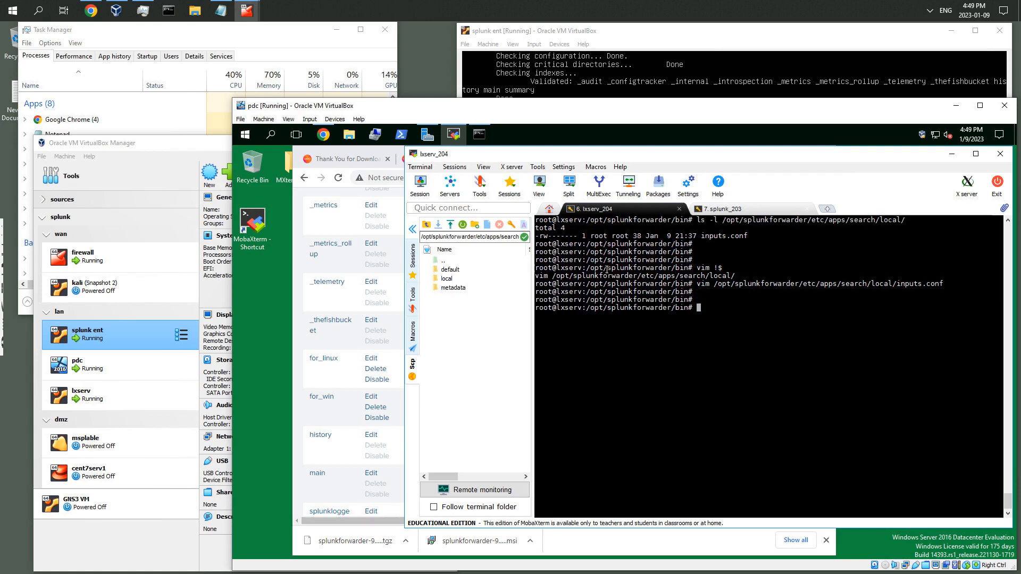
{"action": "key", "text": "Up"}
{"action": "key", "text": "Up"}
{"action": "key", "text": "Up"}
{"action": "key", "text": "Up"}
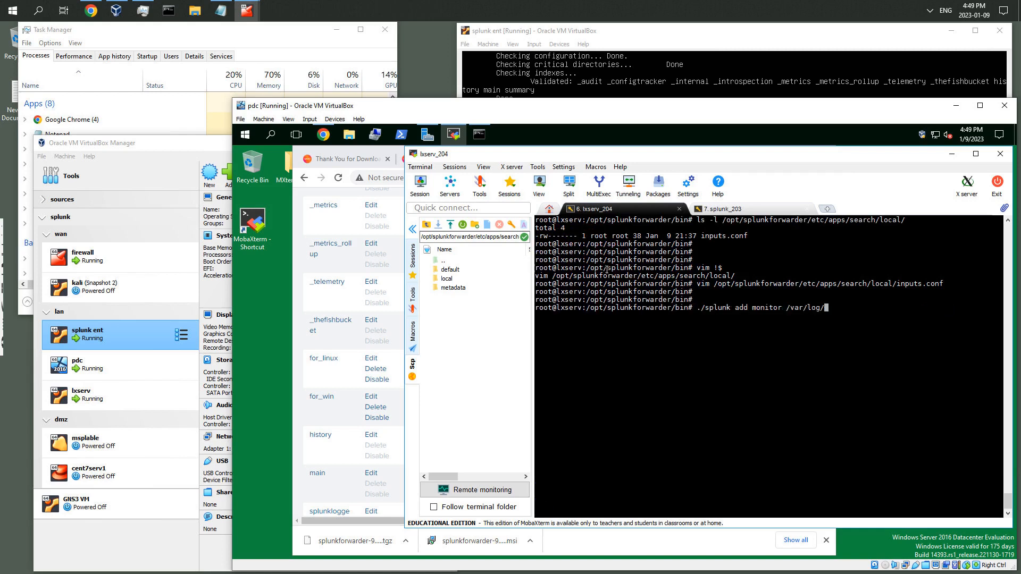
{"action": "key", "text": "Up"}
{"action": "key", "text": "Up"}
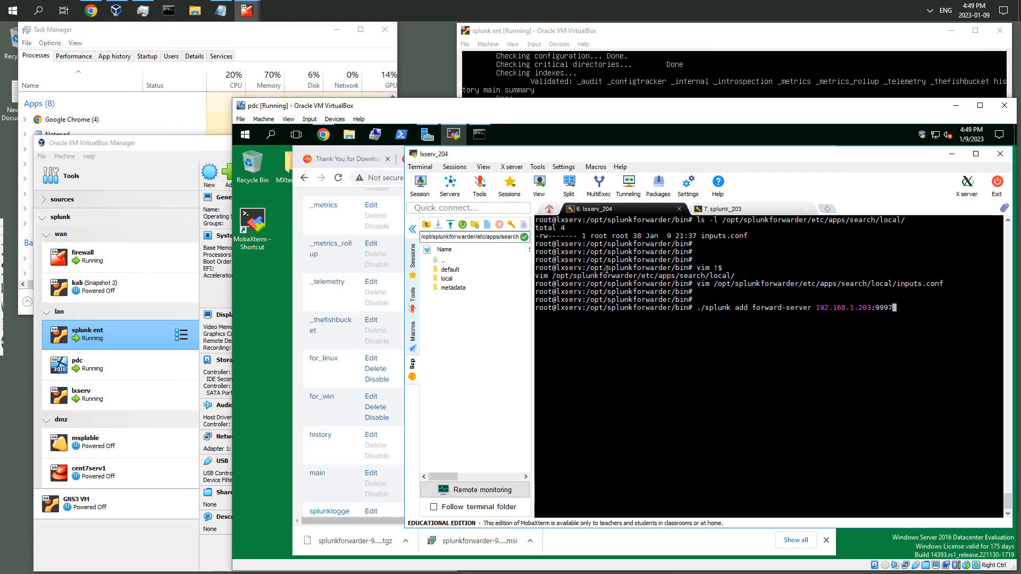
{"action": "key", "text": "BackSpace"}
{"action": "key", "text": "BackSpace"}
{"action": "key", "text": "BackSpace"}
{"action": "key", "text": "BackSpace"}
{"action": "key", "text": "BackSpace"}
{"action": "key", "text": "Up"}
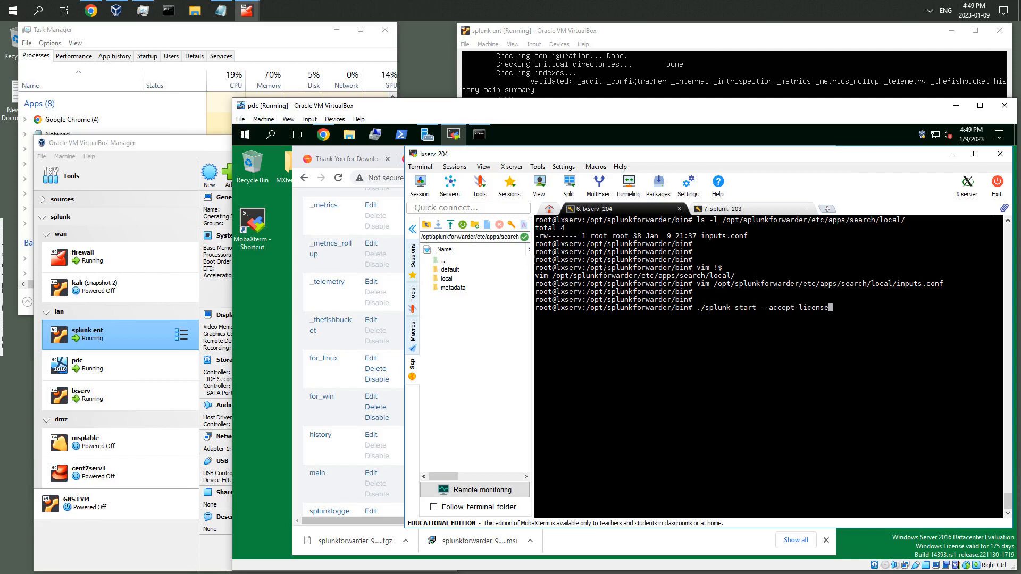
{"action": "key", "text": "BackSpace"}
{"action": "key", "text": "BackSpace"}
{"action": "key", "text": "BackSpace"}
{"action": "key", "text": "BackSpace"}
{"action": "key", "text": "BackSpace"}
{"action": "key", "text": "BackSpace"}
{"action": "key", "text": "BackSpace"}
{"action": "key", "text": "BackSpace"}
{"action": "key", "text": "BackSpace"}
{"action": "key", "text": "BackSpace"}
{"action": "key", "text": "BackSpace"}
{"action": "key", "text": "BackSpace"}
{"action": "key", "text": "BackSpace"}
{"action": "key", "text": "BackSpace"}
{"action": "key", "text": "BackSpace"}
{"action": "key", "text": "BackSpace"}
{"action": "key", "text": "BackSpace"}
{"action": "key", "text": "BackSpace"}
{"action": "key", "text": "BackSpace"}
{"action": "key", "text": "BackSpace"}
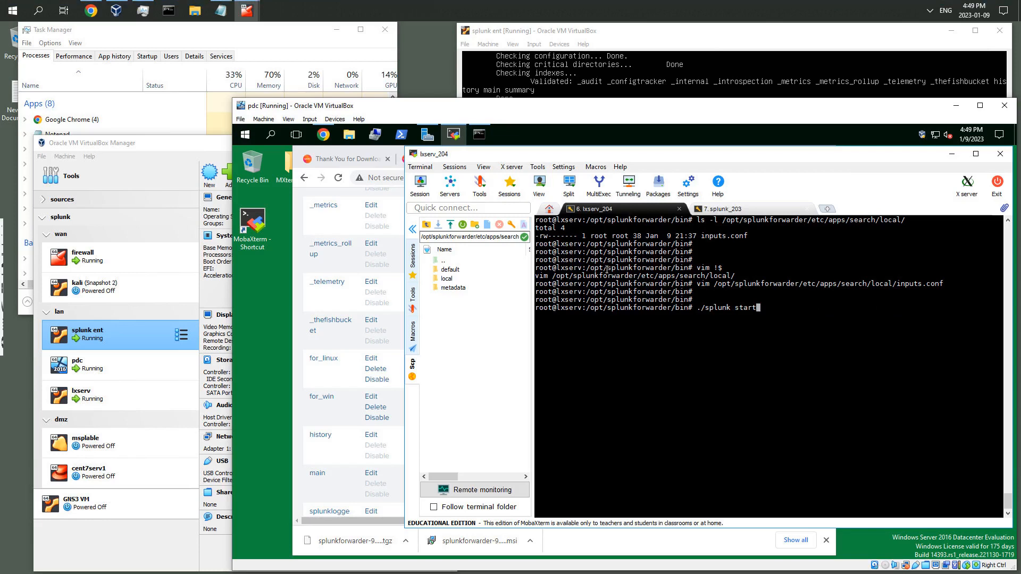
{"action": "key", "text": "BackSpace"}
{"action": "key", "text": "BackSpace"}
{"action": "type", "text": "restart"}
{"action": "key", "text": "Return"}
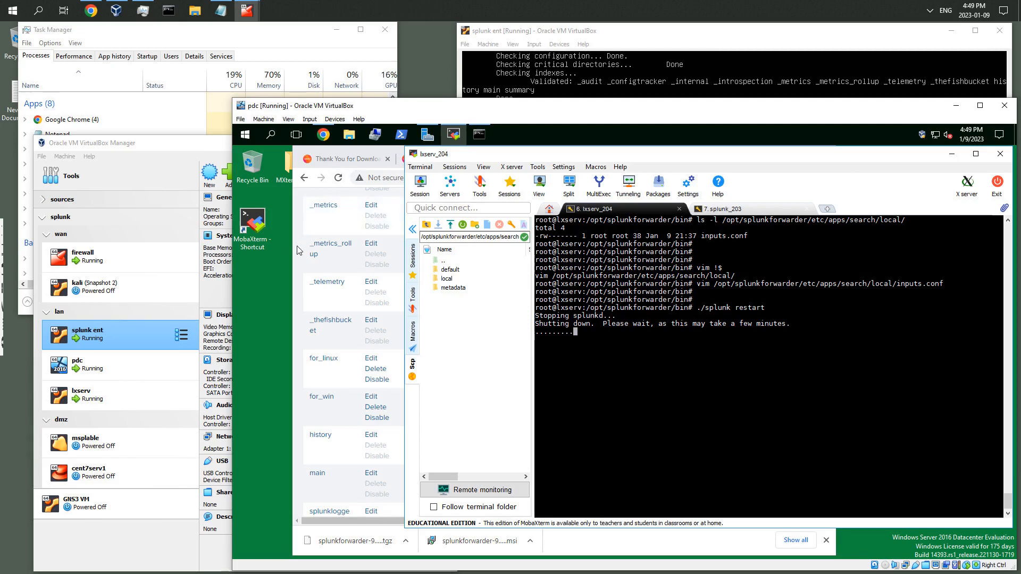
Open the Search & Reporting app from the Splunk Enterprise home page, skipping the welcome tour
{"action": "left_click", "coordinate": [362, 255]}
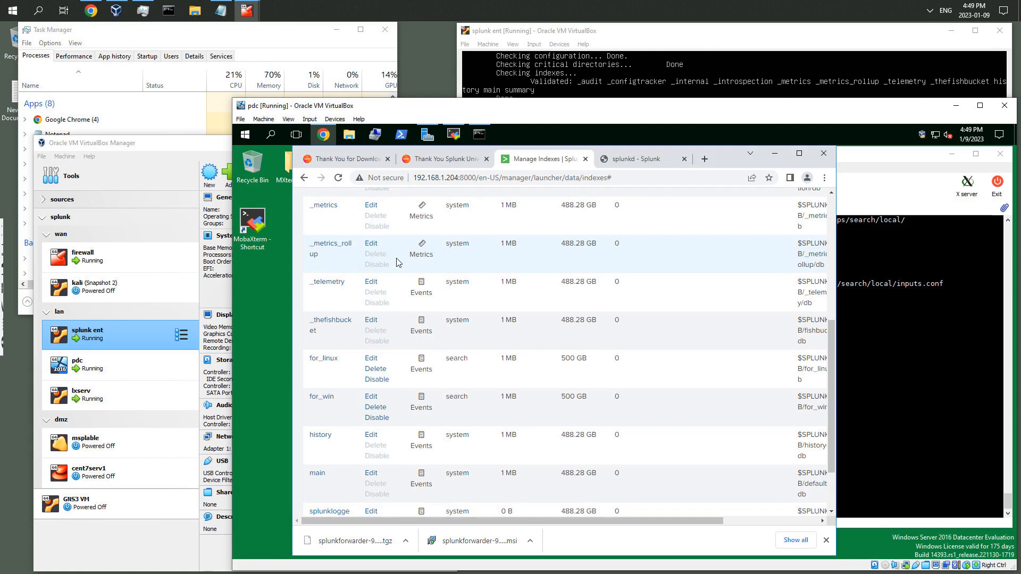
{"action": "scroll", "coordinate": [396, 259], "scroll_direction": "up", "scroll_amount": 5}
{"action": "scroll", "coordinate": [396, 259], "scroll_direction": "up", "scroll_amount": 1}
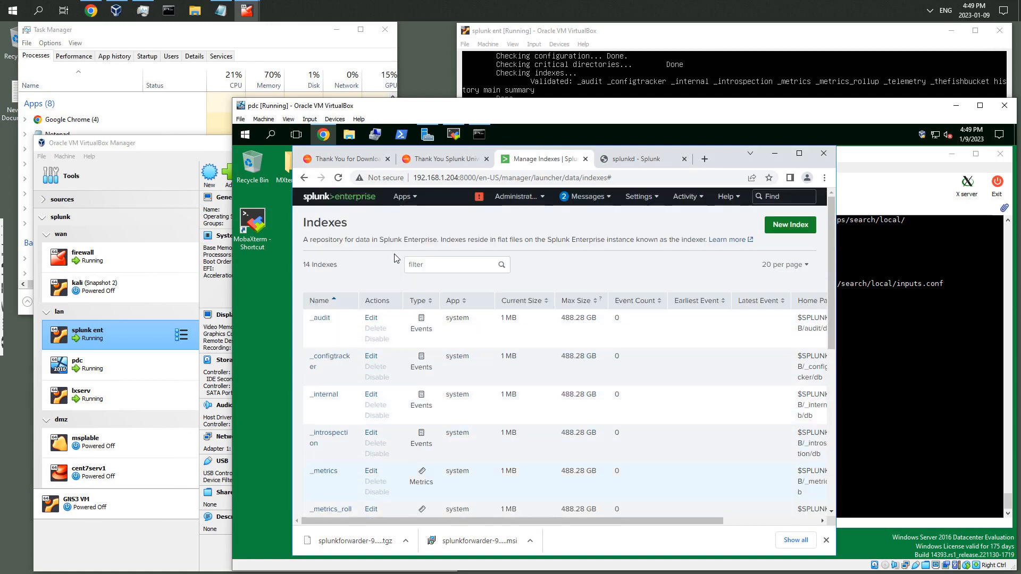
{"action": "left_click", "coordinate": [347, 201]}
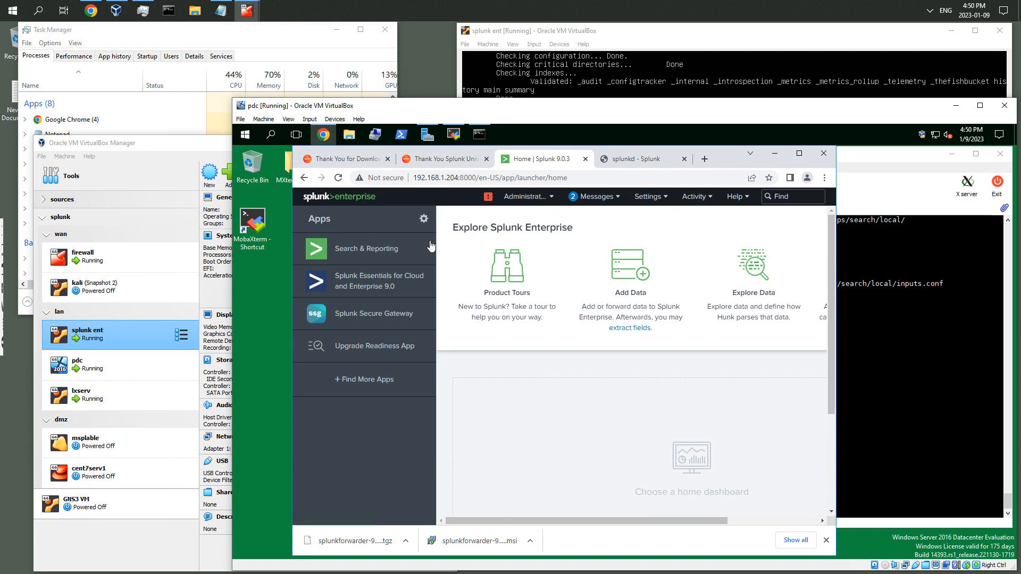
{"action": "left_click", "coordinate": [370, 257]}
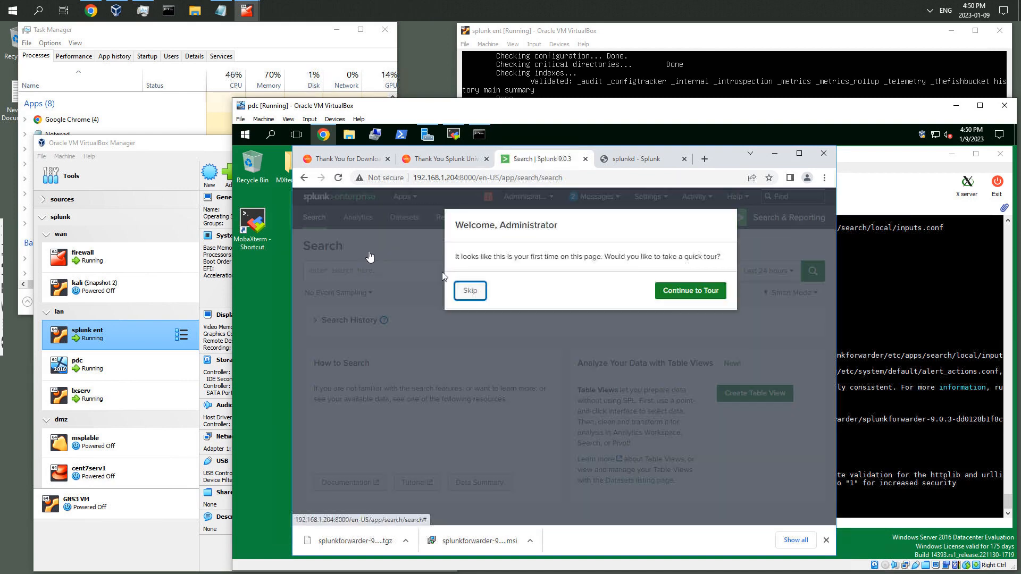
{"action": "left_click", "coordinate": [469, 291]}
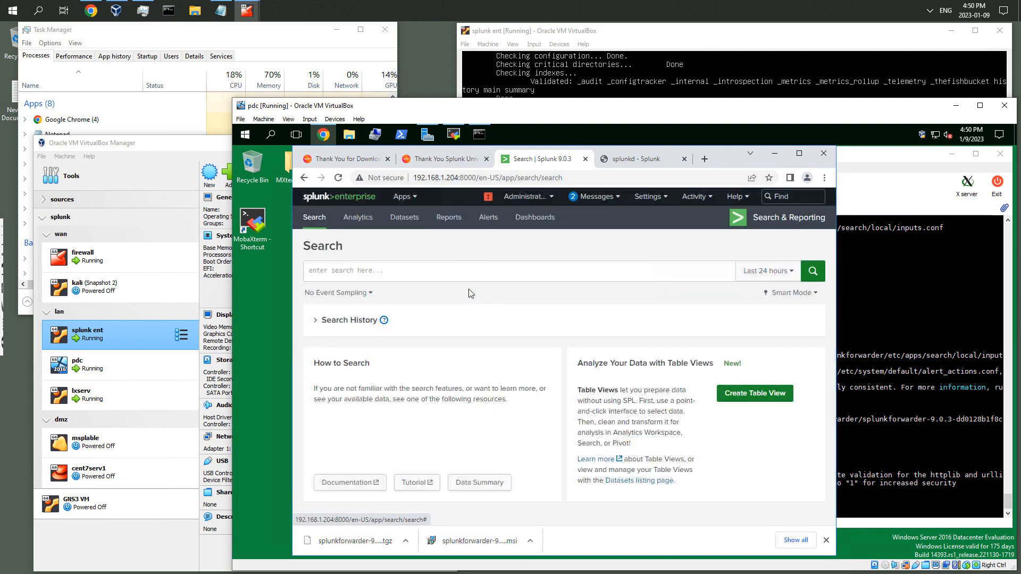
Enter the search index="for_linux", choosing the for_linux index from the suggestions
{"action": "left_click", "coordinate": [377, 268]}
{"action": "type", "text": "ind"}
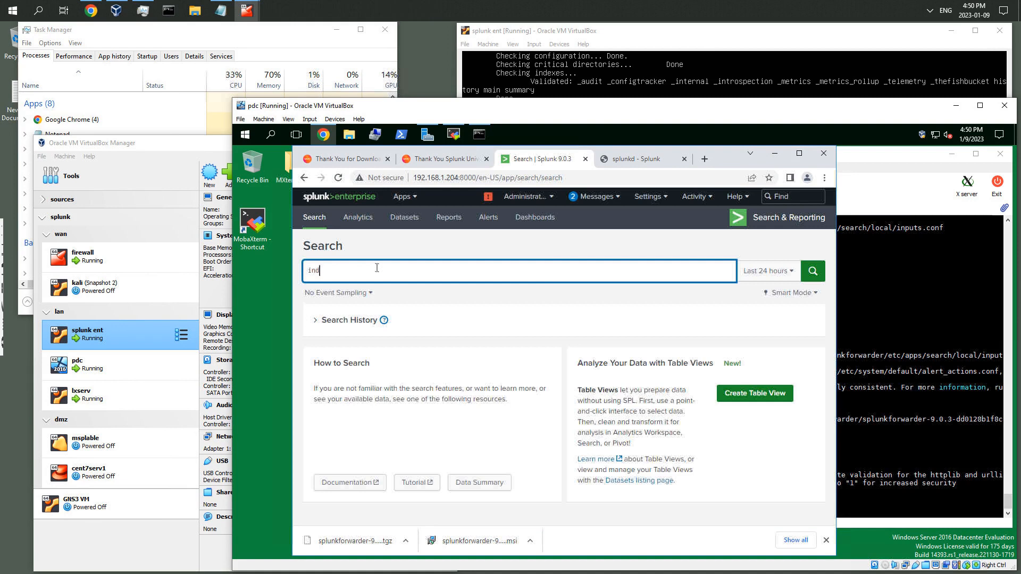
{"action": "type", "text": "ex="}
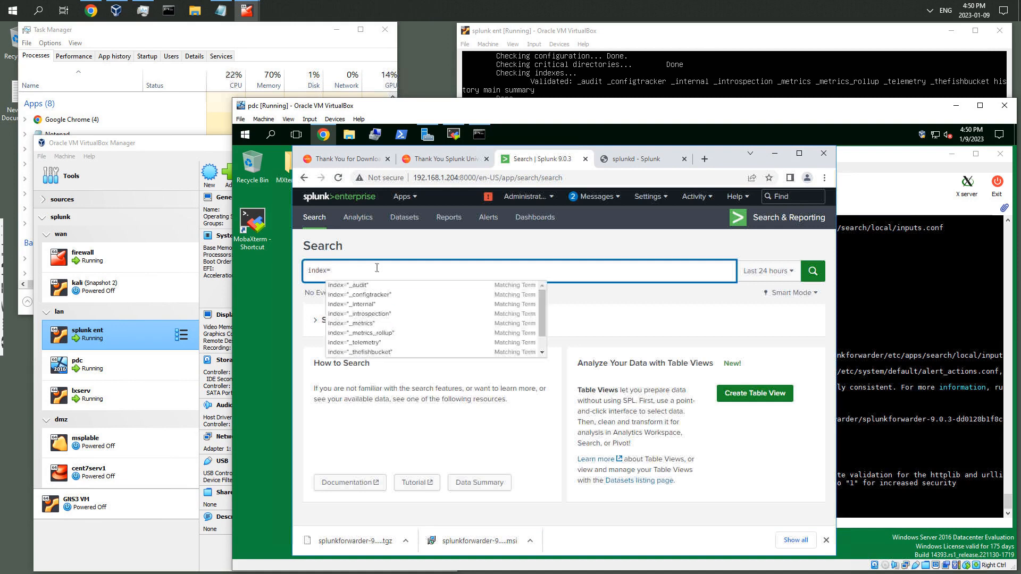
{"action": "type", "text": "for"}
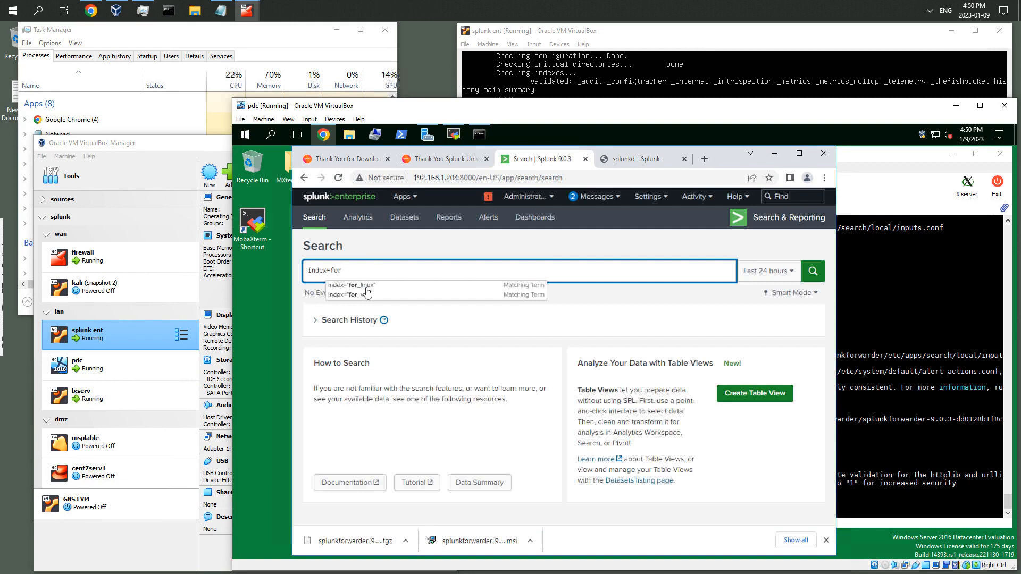
{"action": "left_click", "coordinate": [367, 287]}
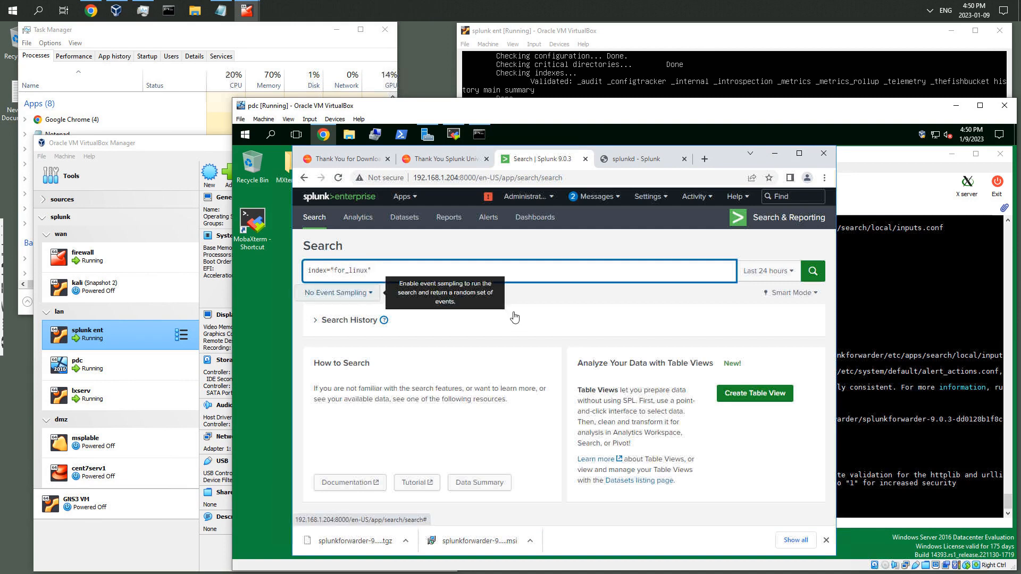
Run the for_linux search over the Last 15 minutes in Verbose Mode and select the returned message text
{"action": "left_click", "coordinate": [794, 273]}
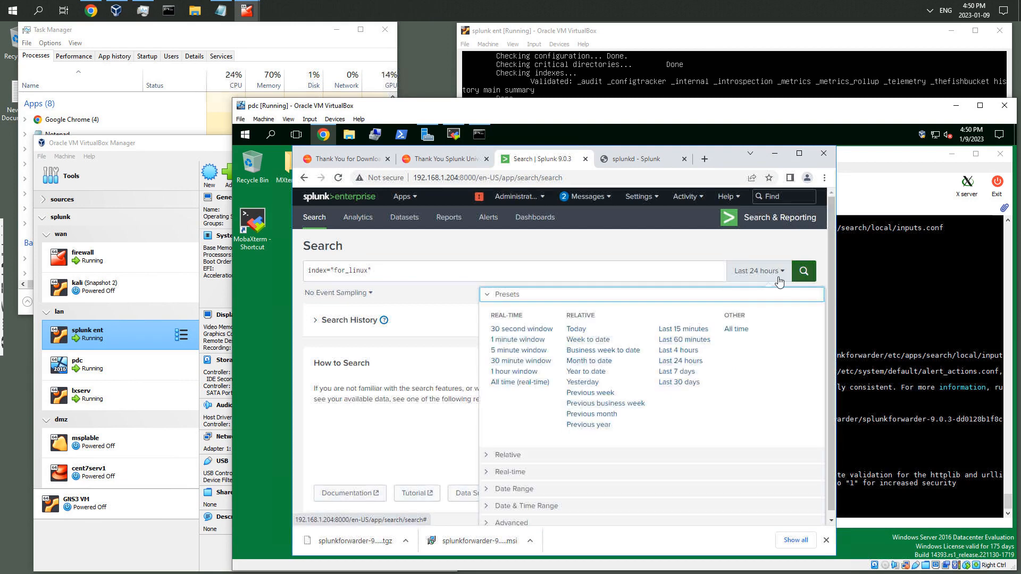
{"action": "left_click", "coordinate": [684, 330]}
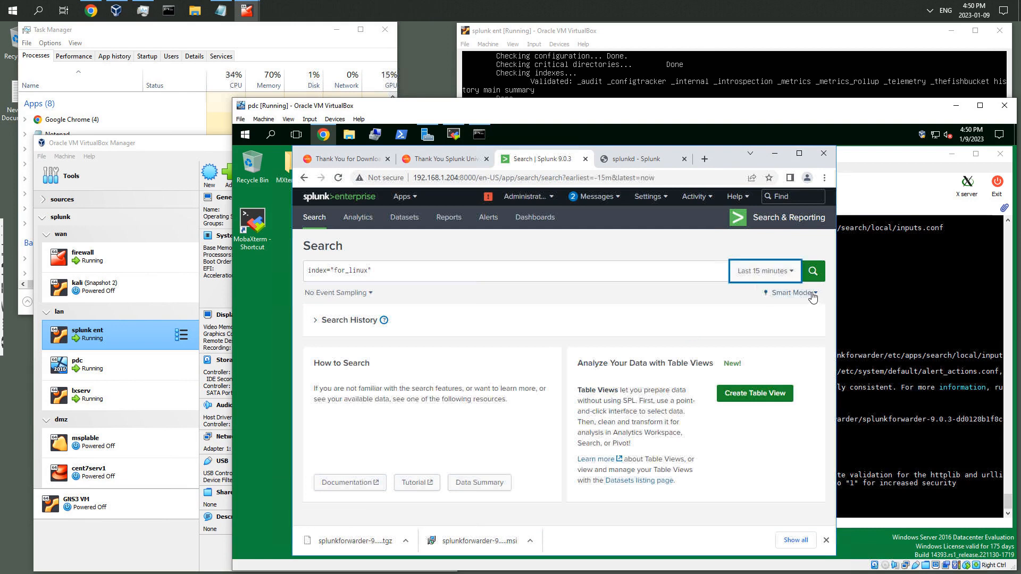
{"action": "left_click", "coordinate": [813, 296]}
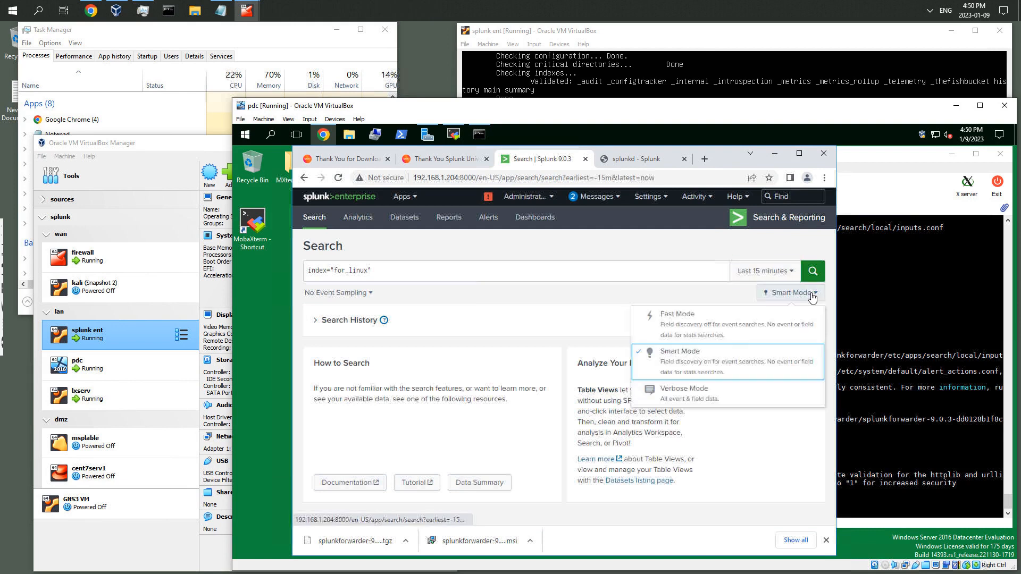
{"action": "left_click", "coordinate": [688, 392]}
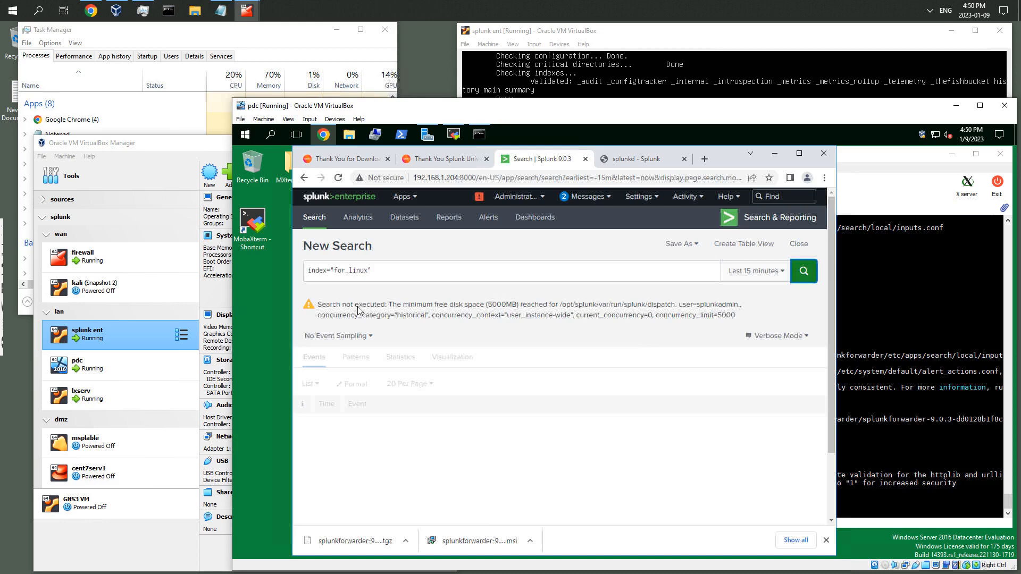
{"action": "left_click_drag", "start_coordinate": [341, 305], "coordinate": [423, 303]}
{"action": "left_click", "coordinate": [418, 303]}
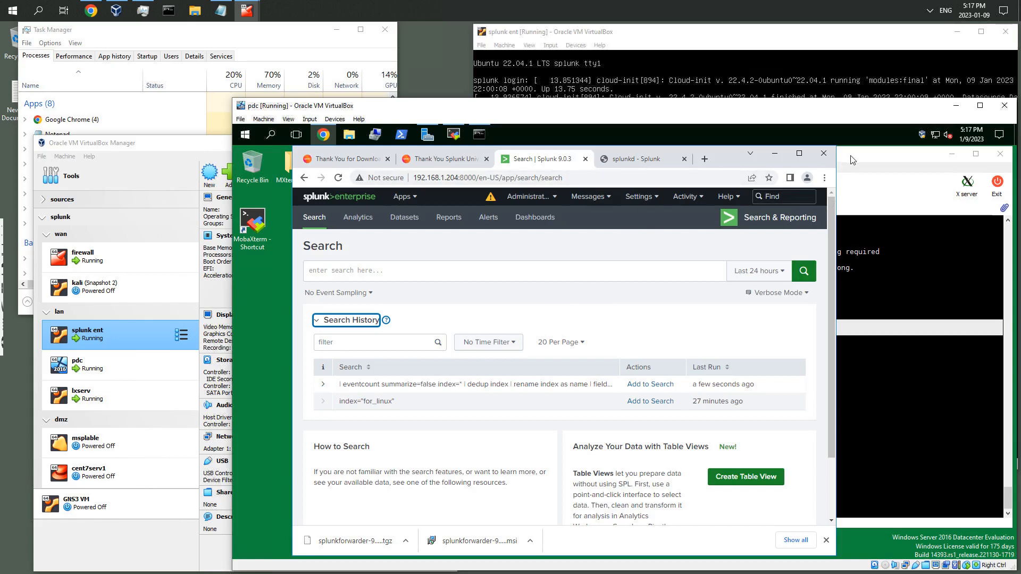
Review the resize2fs output in the splunk_203 terminal, then return to the Splunk search page
{"action": "left_click", "coordinate": [854, 176]}
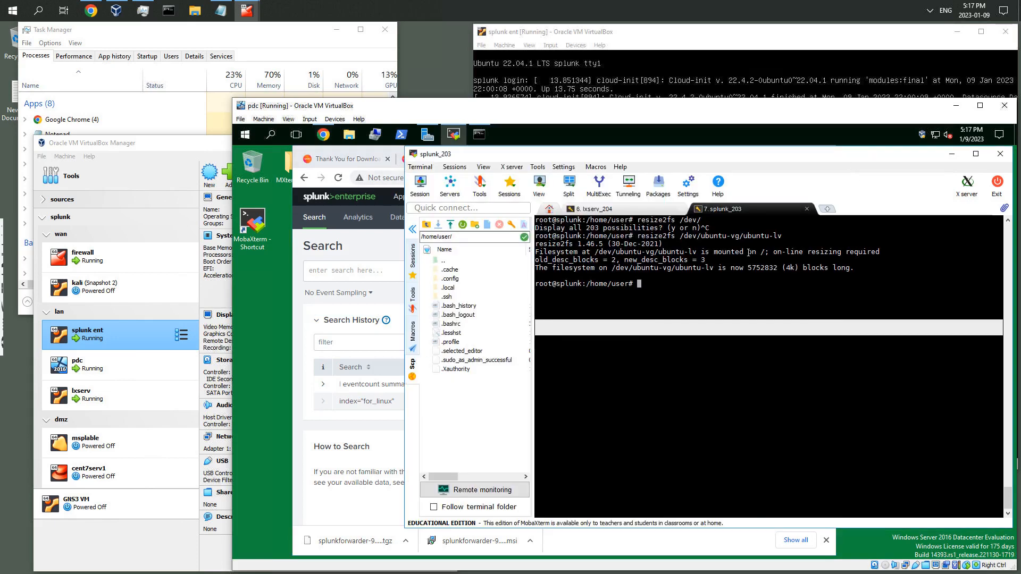
{"action": "left_click_drag", "start_coordinate": [668, 237], "coordinate": [686, 245]}
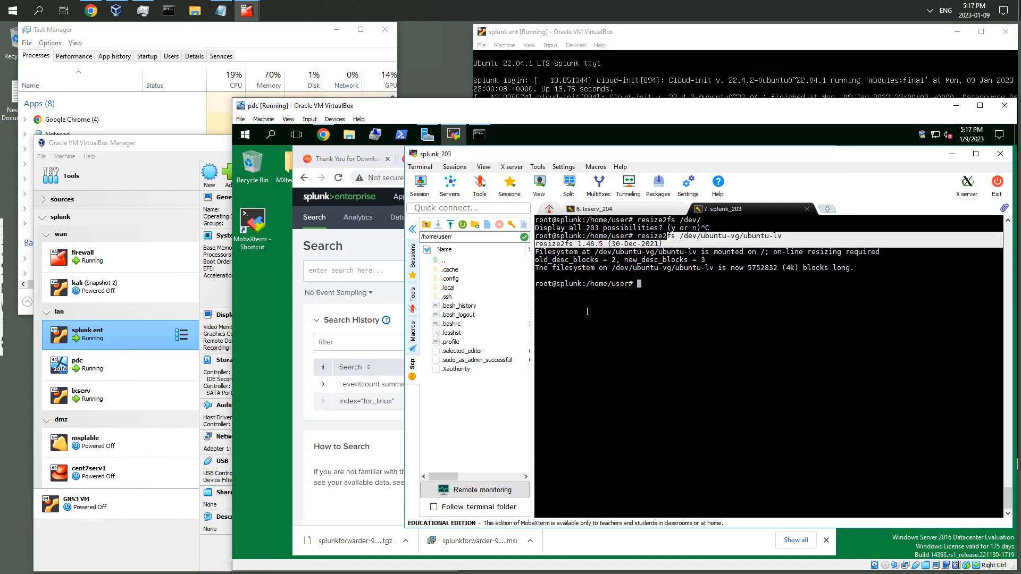
{"action": "left_click", "coordinate": [379, 244]}
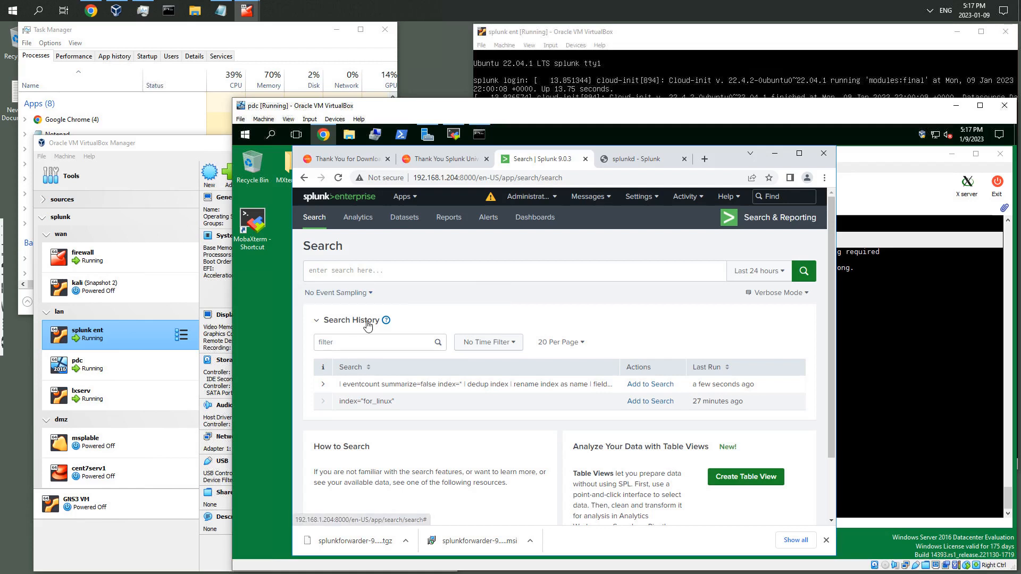
Copy the index="for_linux" query from Search History into the search bar and run it over the Last 15 minutes
{"action": "left_click_drag", "start_coordinate": [396, 404], "coordinate": [339, 405]}
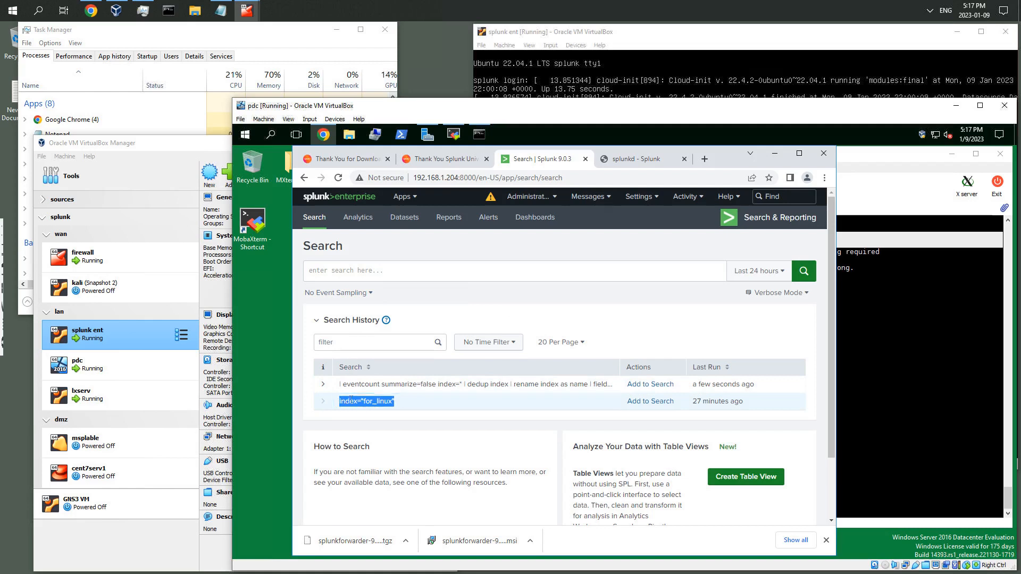
{"action": "right_click", "coordinate": [351, 405]}
{"action": "left_click", "coordinate": [374, 409]}
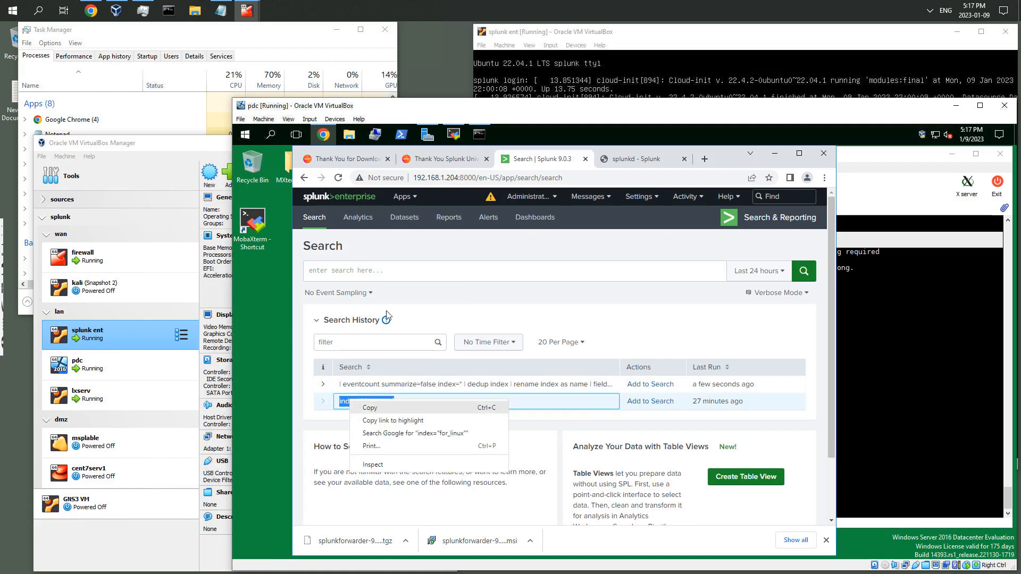
{"action": "right_click", "coordinate": [378, 270]}
{"action": "left_click", "coordinate": [403, 338]}
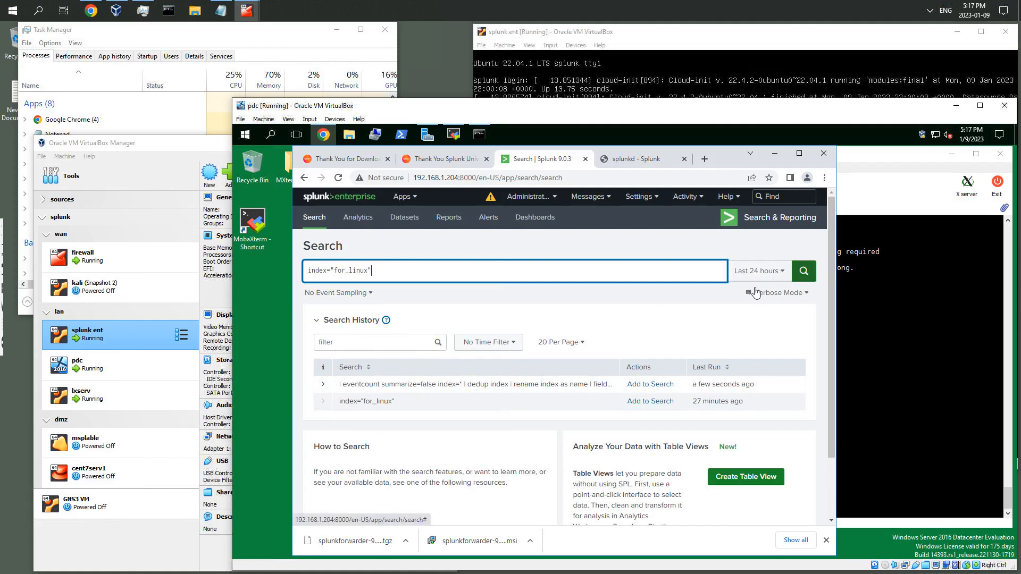
{"action": "left_click", "coordinate": [782, 271]}
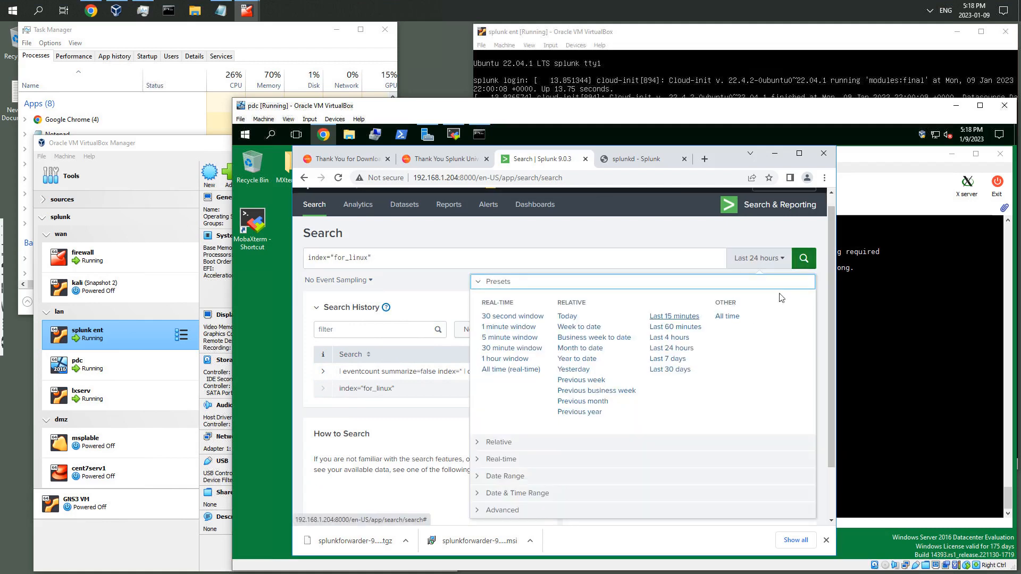
{"action": "left_click", "coordinate": [667, 318]}
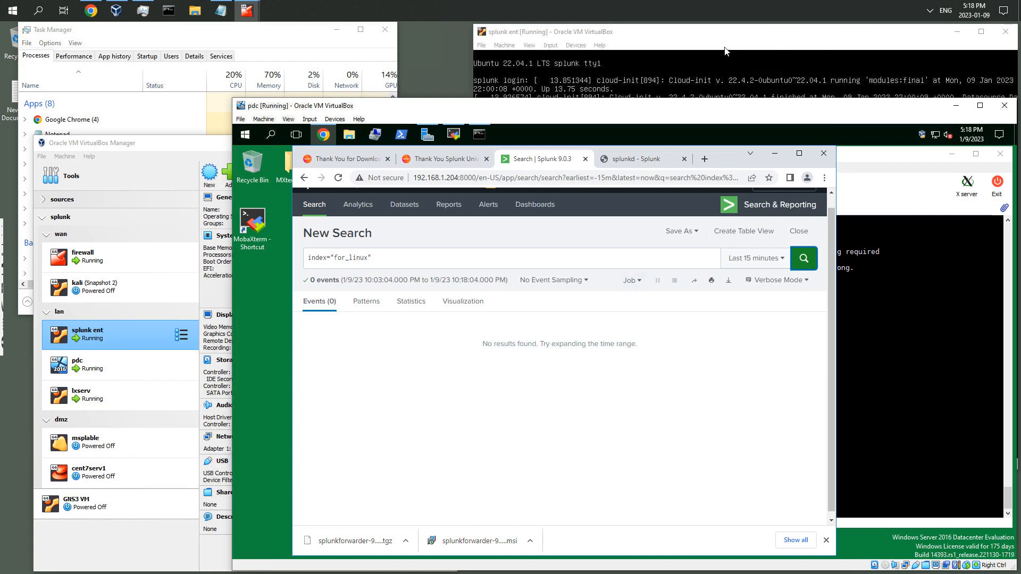
Switch to the lxserv_204 terminal tab and rerun ./splunk list forward-server
{"action": "left_click", "coordinate": [890, 315]}
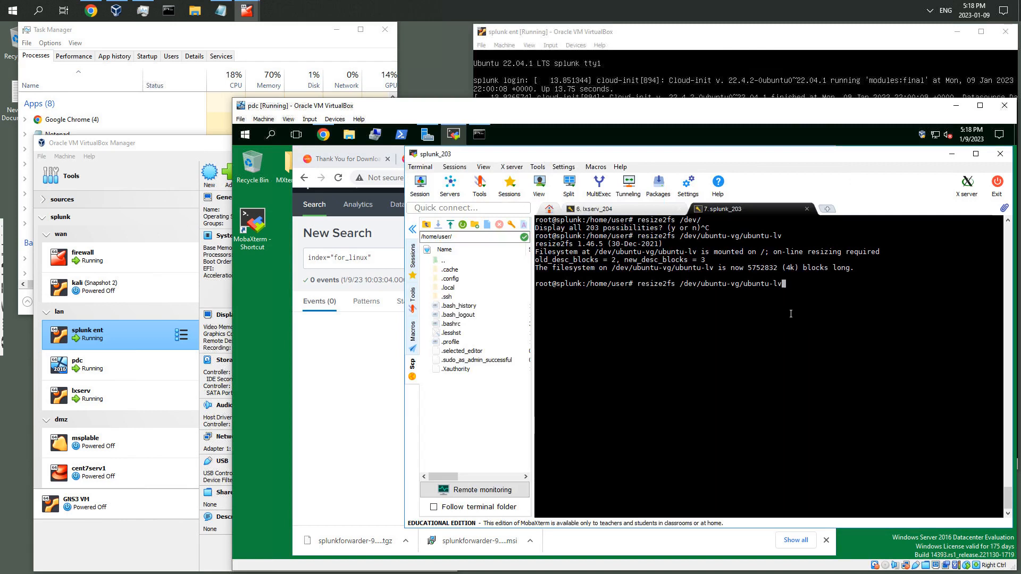
{"action": "left_click", "coordinate": [604, 209]}
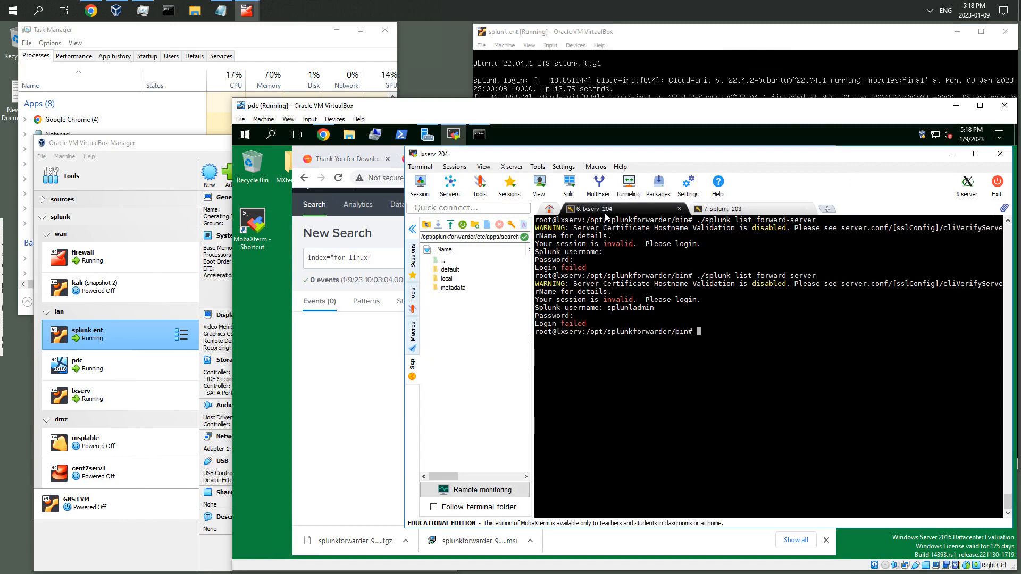
{"action": "key", "text": "Up"}
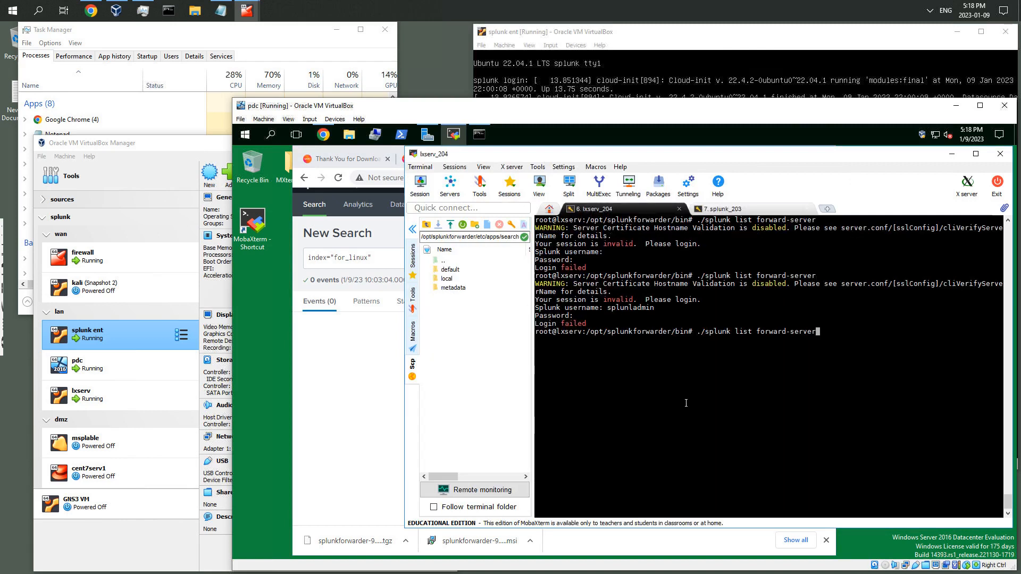
{"action": "key", "text": "Up"}
{"action": "key", "text": "Return"}
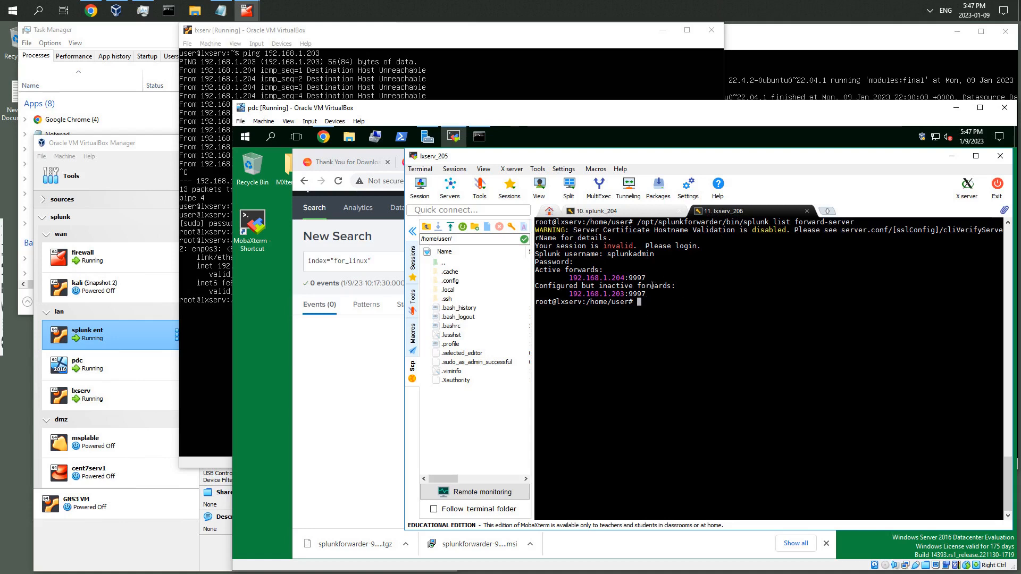
Select the active forward address in the forward-server listing and go back to the for_linux search
{"action": "left_click_drag", "start_coordinate": [564, 283], "coordinate": [630, 278]}
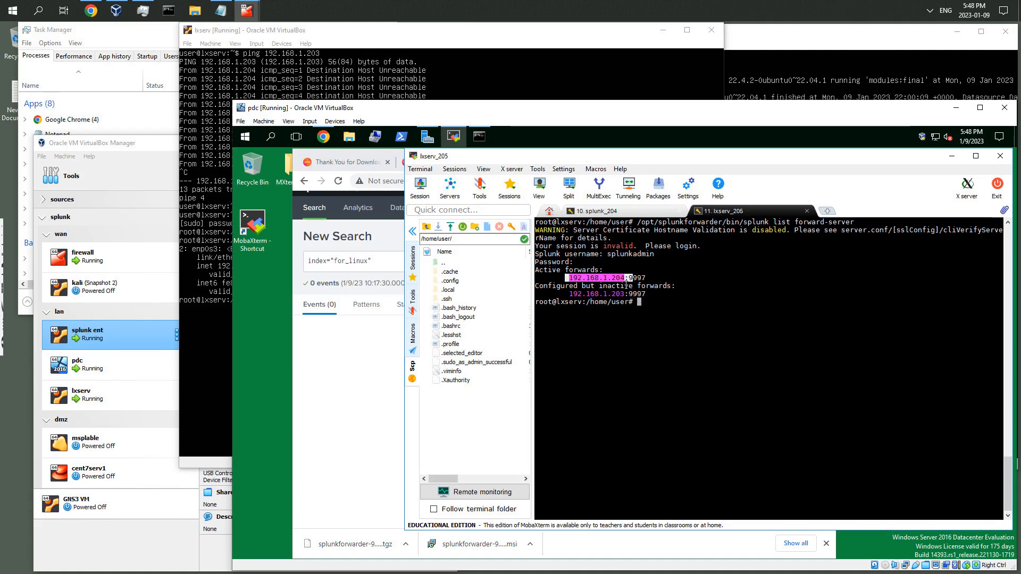
{"action": "left_click", "coordinate": [570, 280]}
{"action": "left_click_drag", "start_coordinate": [570, 280], "coordinate": [629, 278]}
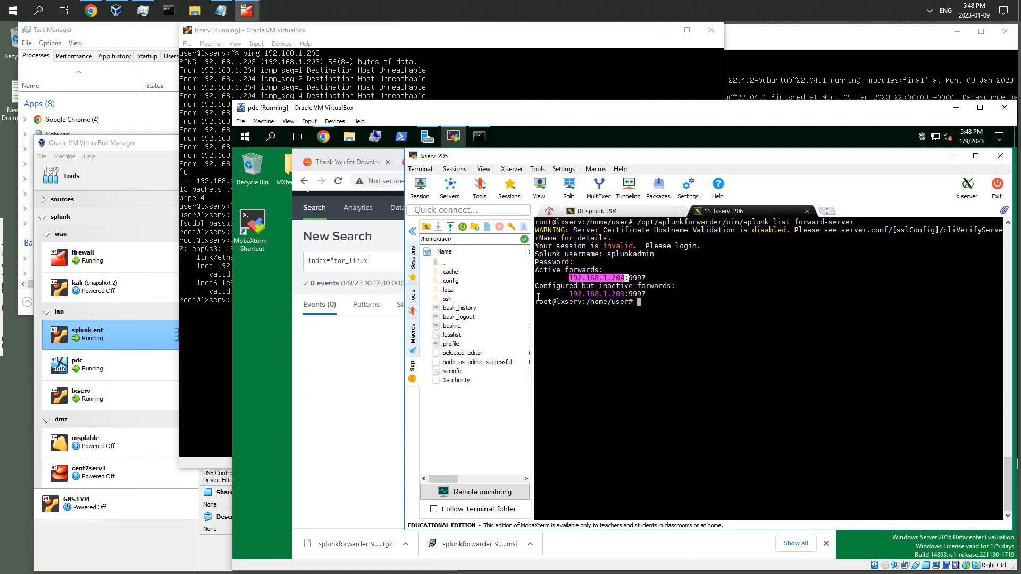
{"action": "left_click", "coordinate": [359, 354]}
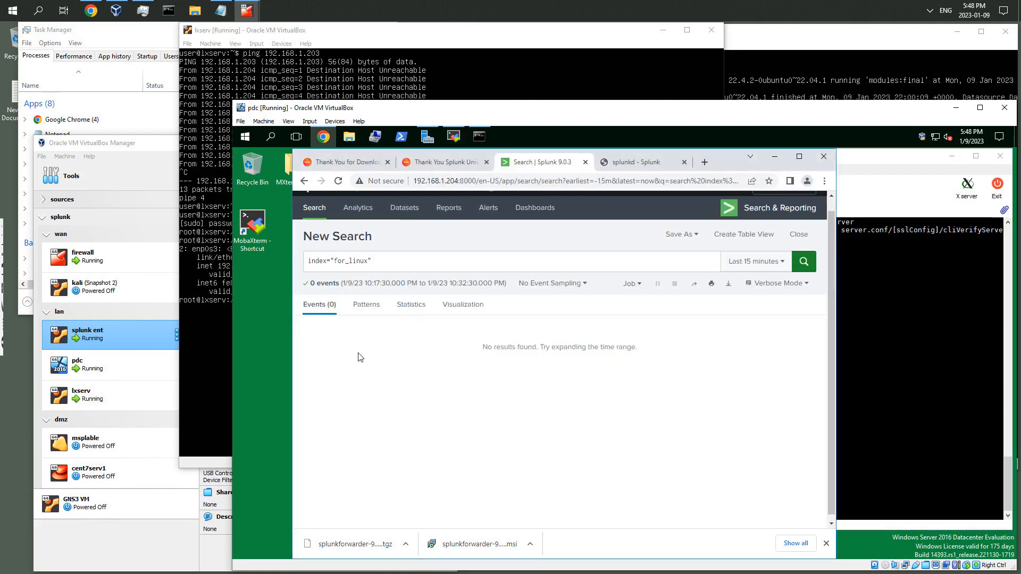
Rerun the for_linux search over the last 15 minutes, scroll through the events, and search the page for hello
{"action": "left_click", "coordinate": [803, 261]}
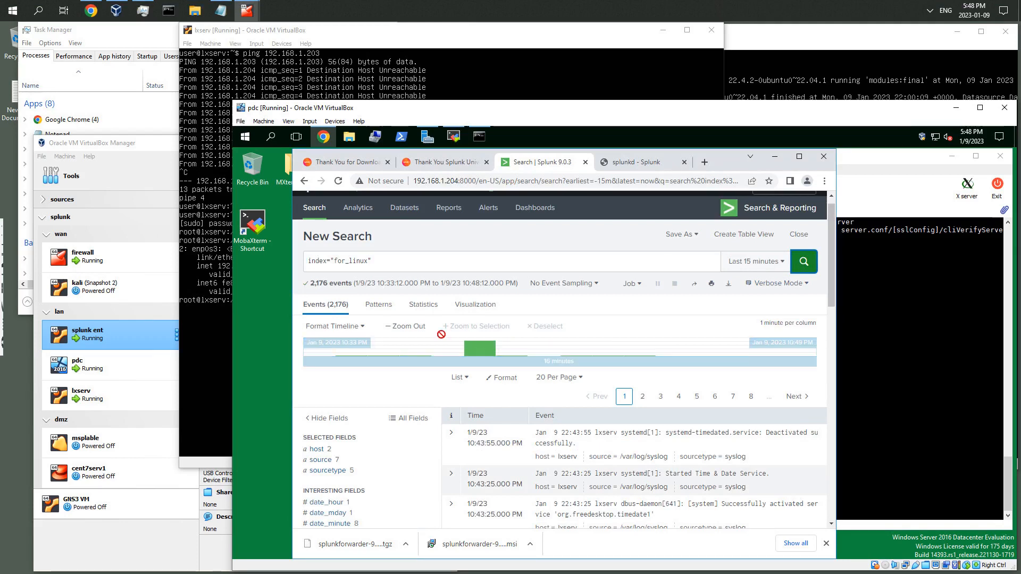
{"action": "scroll", "coordinate": [392, 355], "scroll_direction": "down", "scroll_amount": 1}
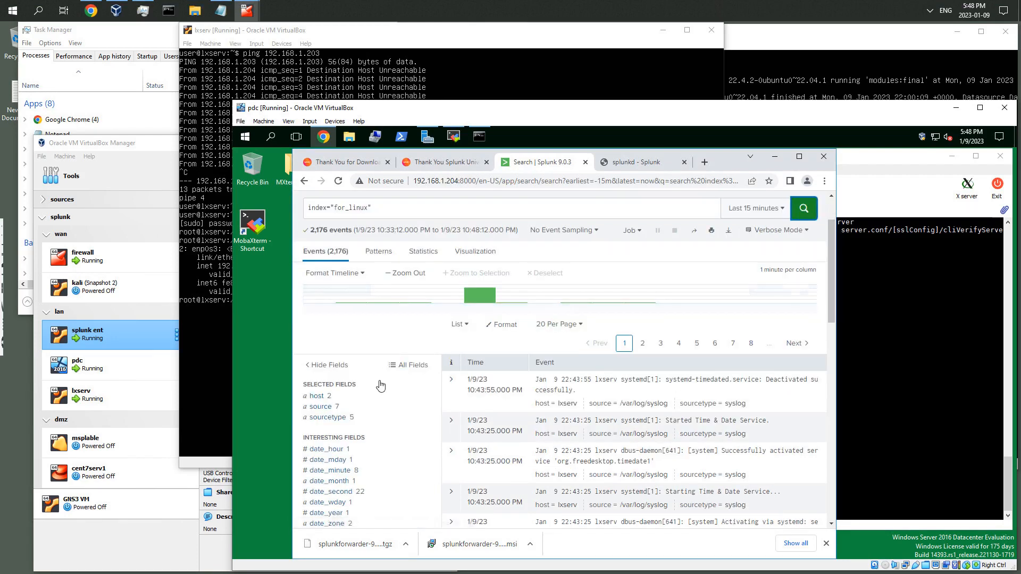
{"action": "scroll", "coordinate": [382, 383], "scroll_direction": "down", "scroll_amount": 10}
{"action": "scroll", "coordinate": [381, 384], "scroll_direction": "up", "scroll_amount": 5}
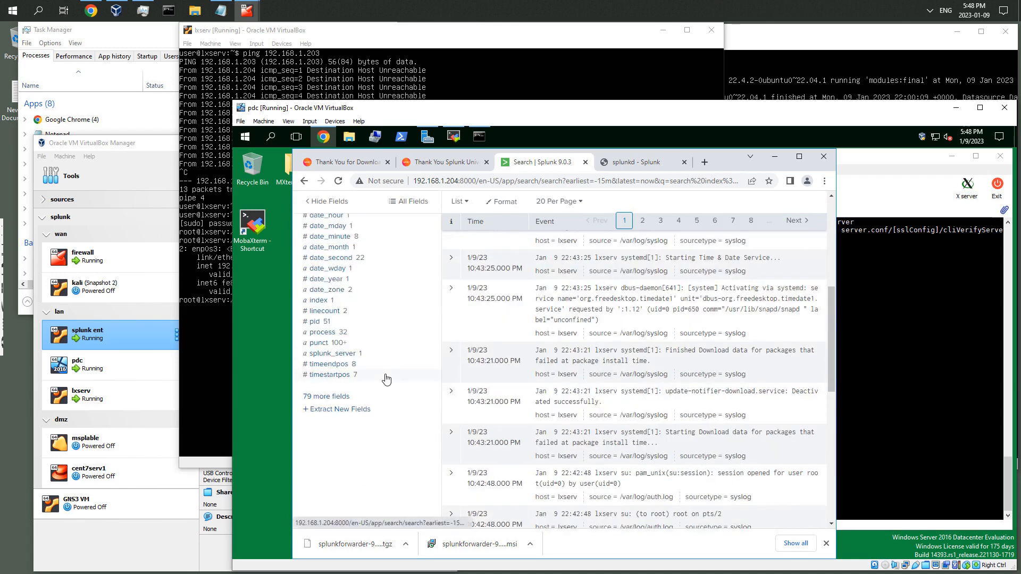
{"action": "scroll", "coordinate": [386, 379], "scroll_direction": "up", "scroll_amount": 3}
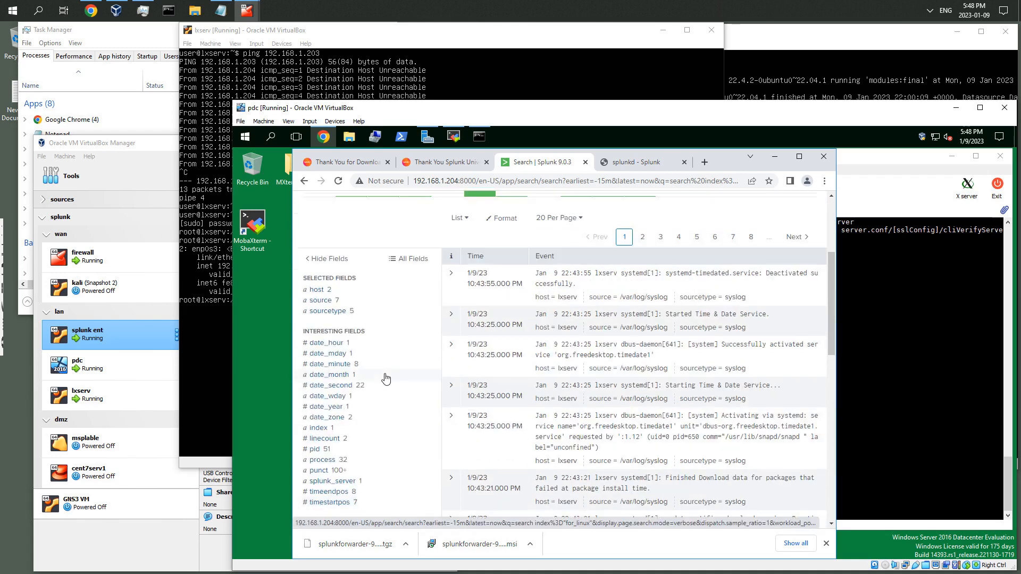
{"action": "scroll", "coordinate": [386, 378], "scroll_direction": "up", "scroll_amount": 2}
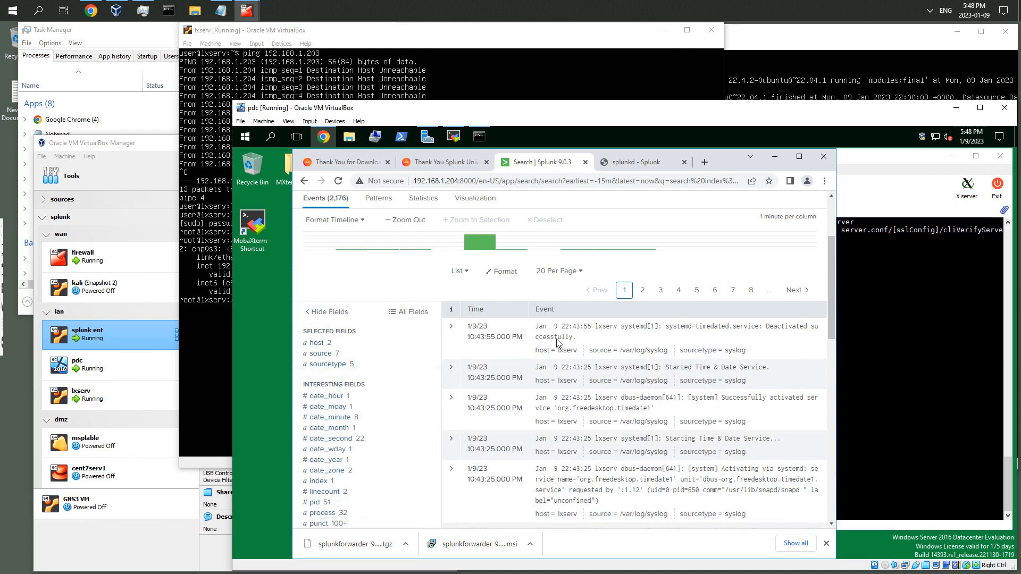
{"action": "scroll", "coordinate": [559, 342], "scroll_direction": "down", "scroll_amount": 1}
{"action": "key", "text": "ctrl+f"}
{"action": "type", "text": "hello"}
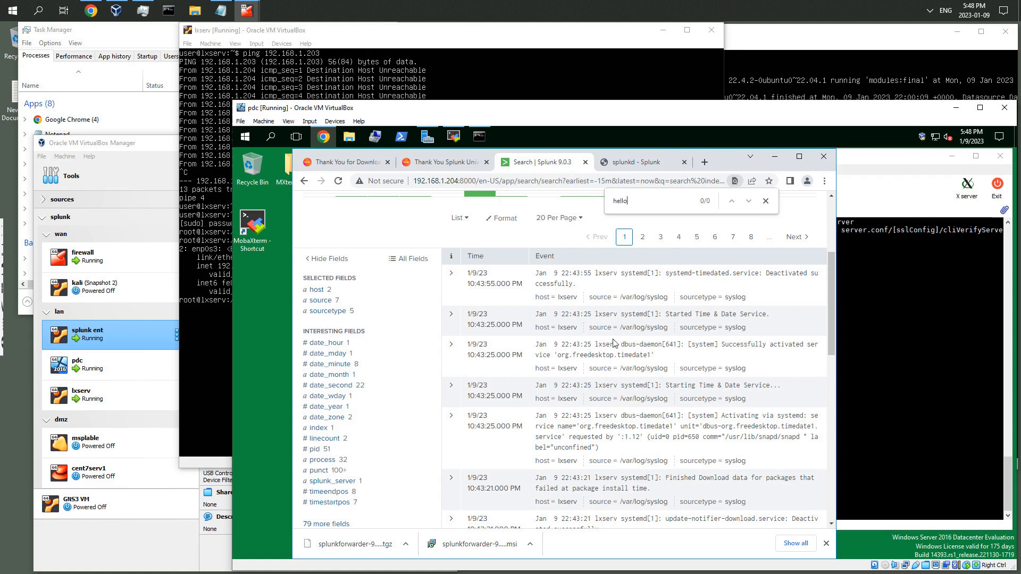
In the lxserv terminal, write a test syslog message with logger "hello"
{"action": "left_click", "coordinate": [883, 330]}
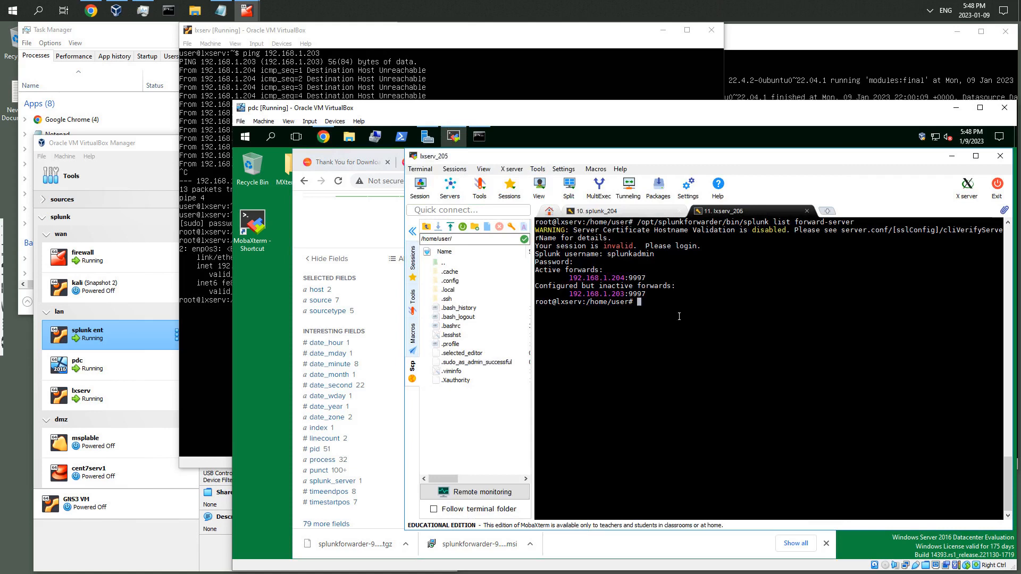
{"action": "type", "text": "logger \"hello"}
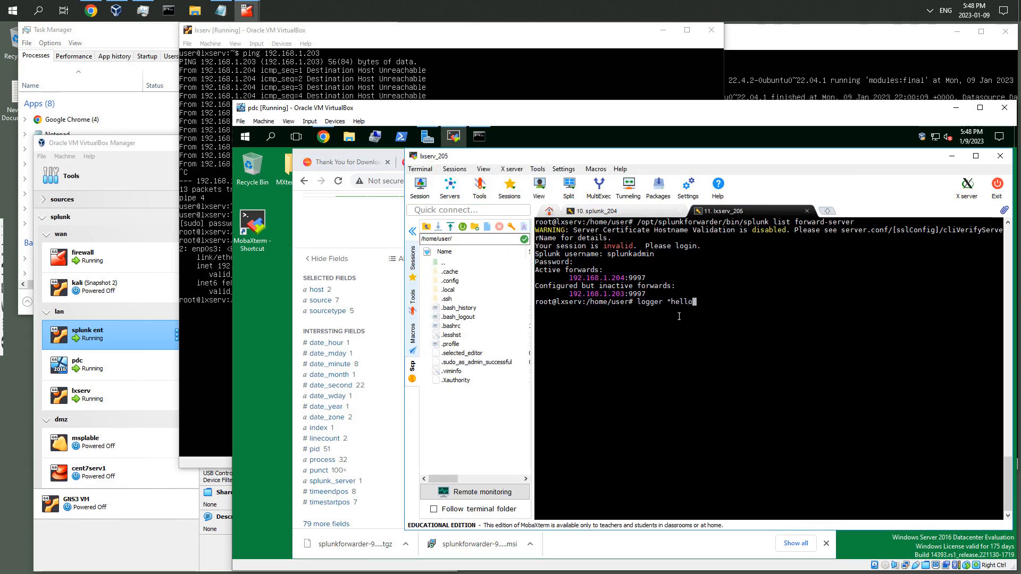
{"action": "type", "text": "\""}
{"action": "key", "text": "Return"}
{"action": "key", "text": "ctrl+r"}
{"action": "type", "text": "ta"}
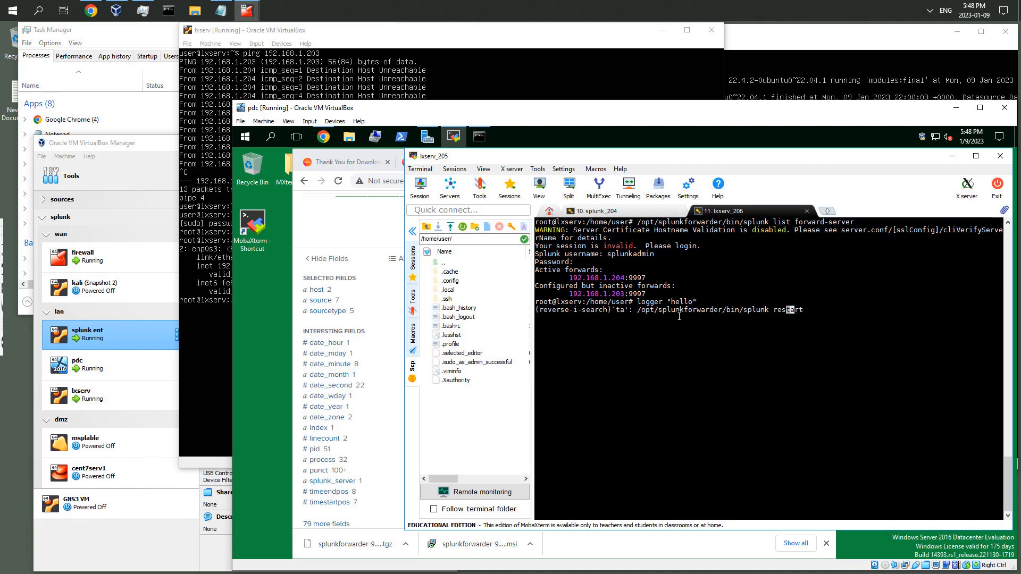
{"action": "key", "text": "ctrl+c"}
Show the last line of /var/log/syslog with tail -1
{"action": "type", "text": "tail "}
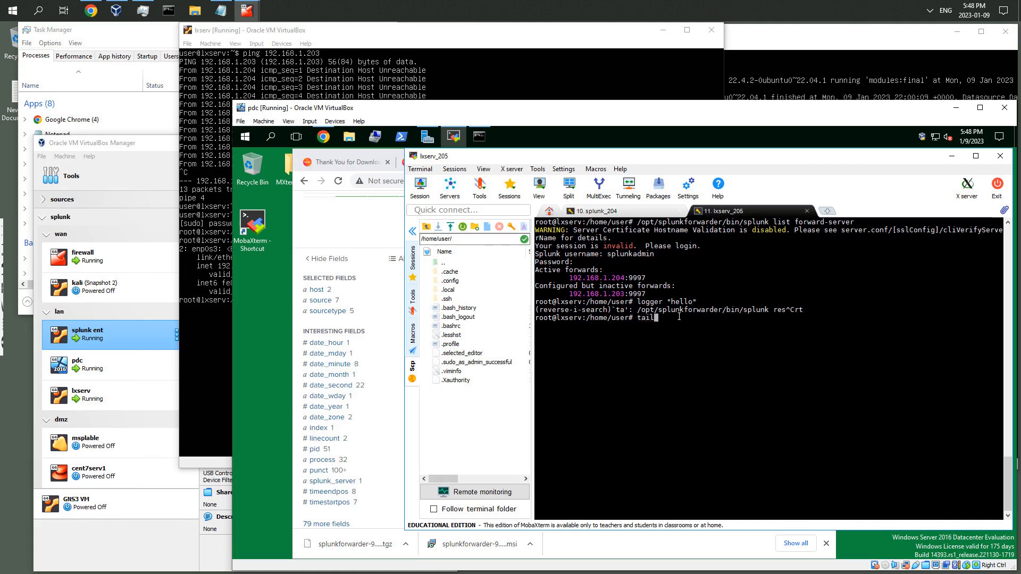
{"action": "type", "text": "-1 /var/log/syslog"}
{"action": "key", "text": "Return"}
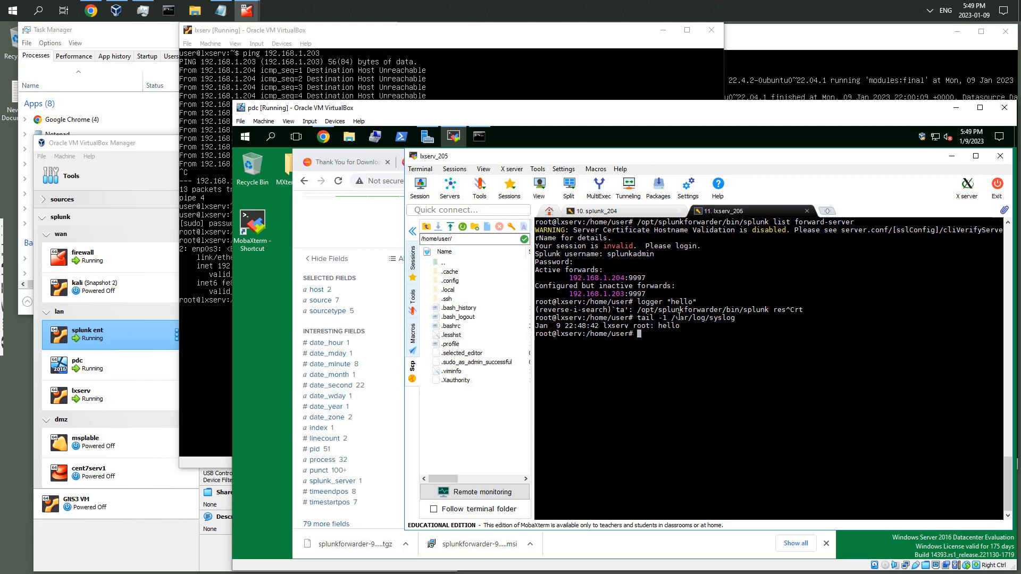
Rerun the for_linux search and find the hello event on the results page
{"action": "left_click", "coordinate": [354, 234]}
{"action": "scroll", "coordinate": [681, 250], "scroll_direction": "up", "scroll_amount": 4}
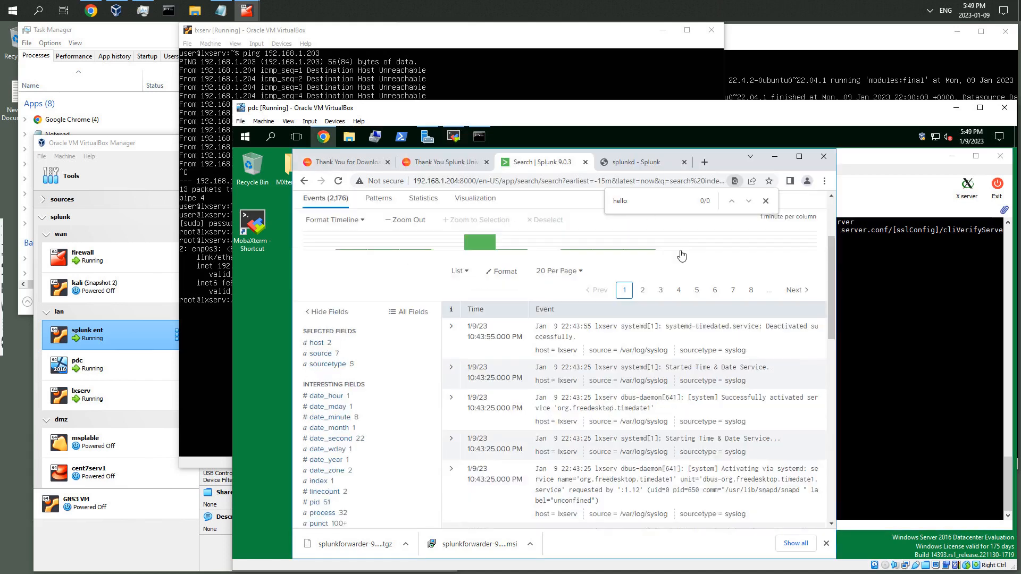
{"action": "left_click", "coordinate": [802, 281]}
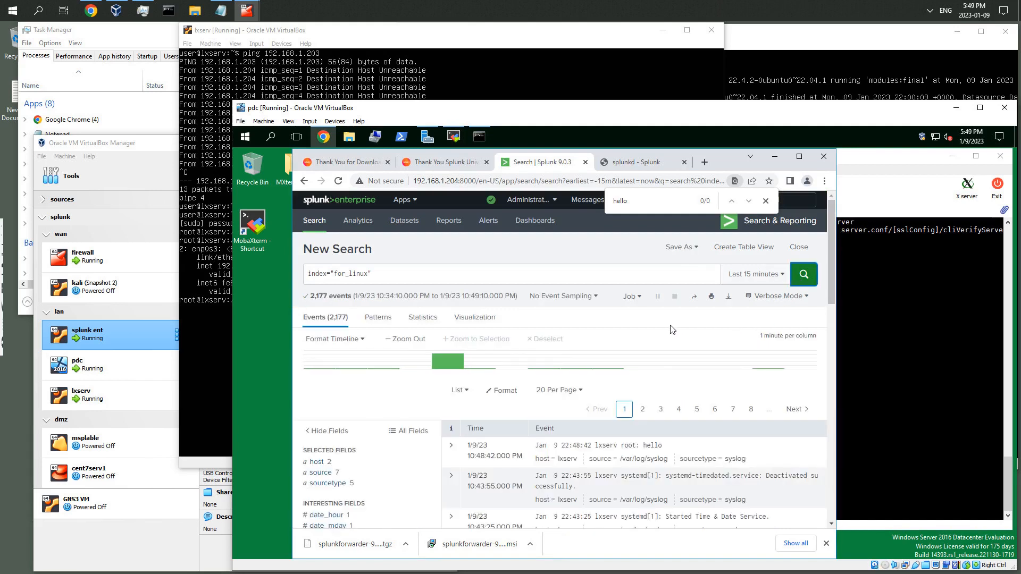
{"action": "key", "text": "ctrl+f"}
{"action": "type", "text": "hello"}
{"action": "scroll", "coordinate": [632, 459], "scroll_direction": "down", "scroll_amount": 1}
{"action": "scroll", "coordinate": [633, 463], "scroll_direction": "down", "scroll_amount": 2}
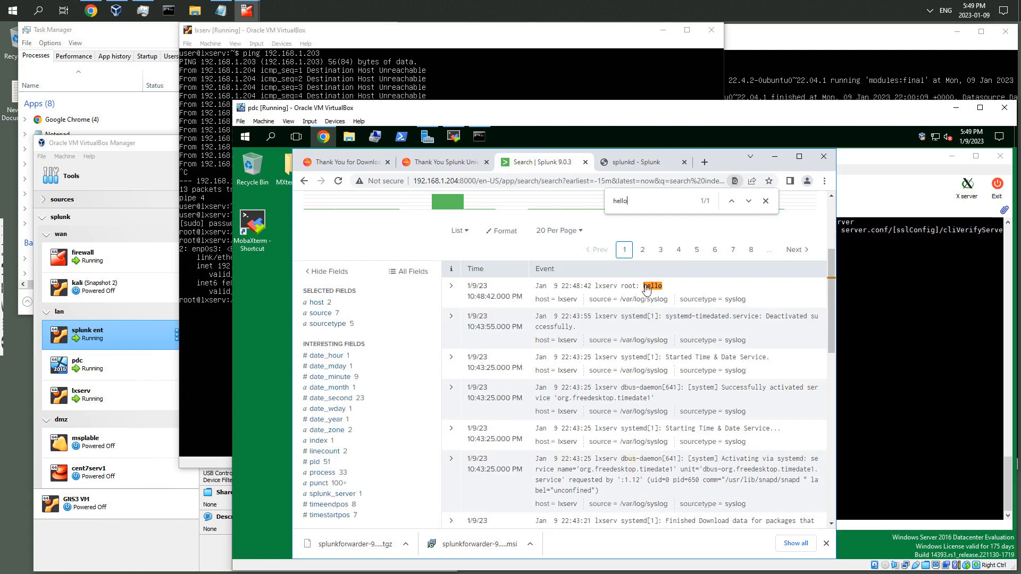
Remove forward-server 192.168.1.203:9997 from the forwarder and rerun list forward-server
{"action": "left_click", "coordinate": [911, 354]}
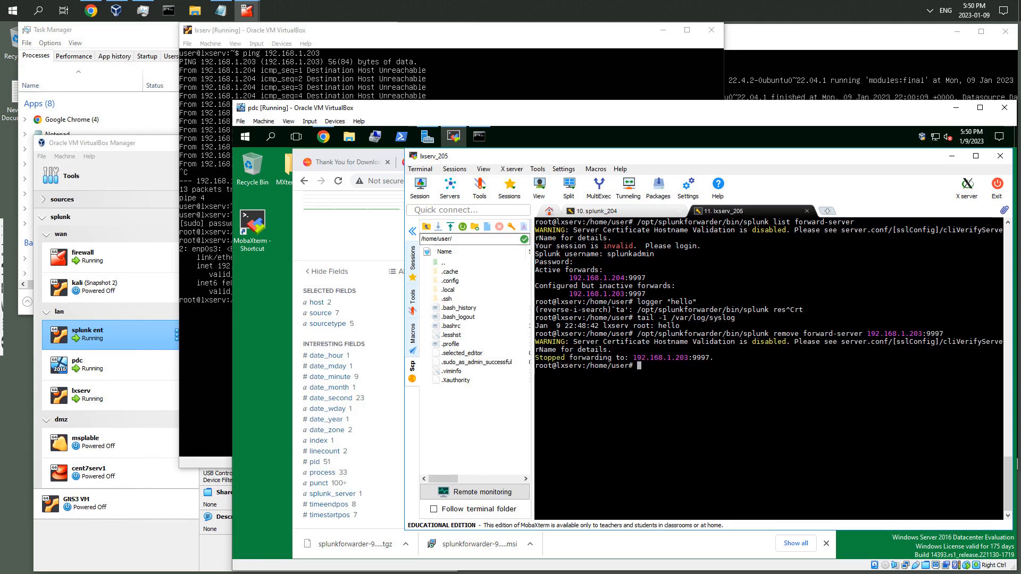
{"action": "left_click_drag", "start_coordinate": [866, 335], "coordinate": [945, 335]}
{"action": "left_click", "coordinate": [737, 372]}
{"action": "key", "text": "Up"}
{"action": "key", "text": "Up"}
{"action": "key", "text": "Up"}
{"action": "key", "text": "Up"}
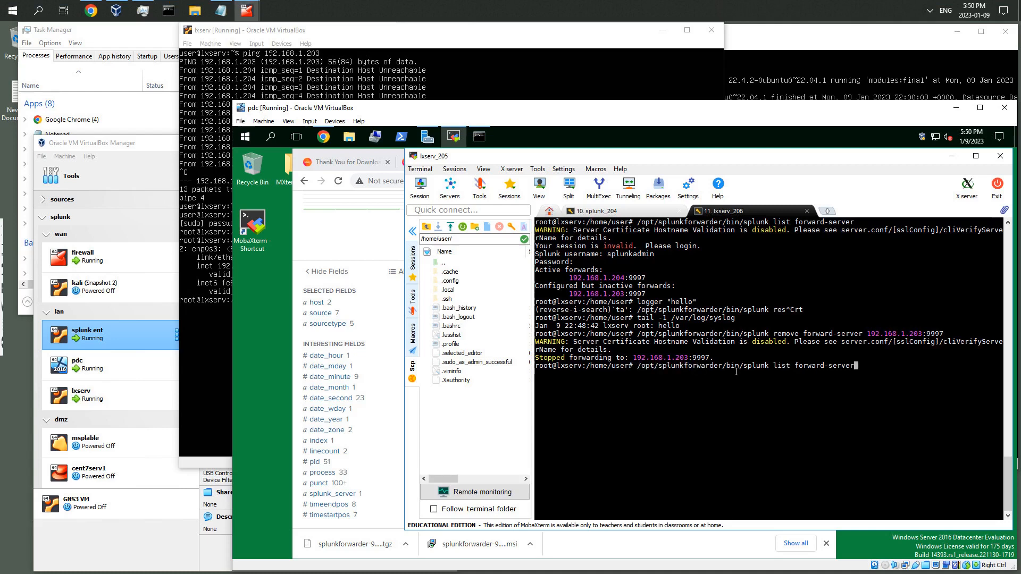
{"action": "key", "text": "Return"}
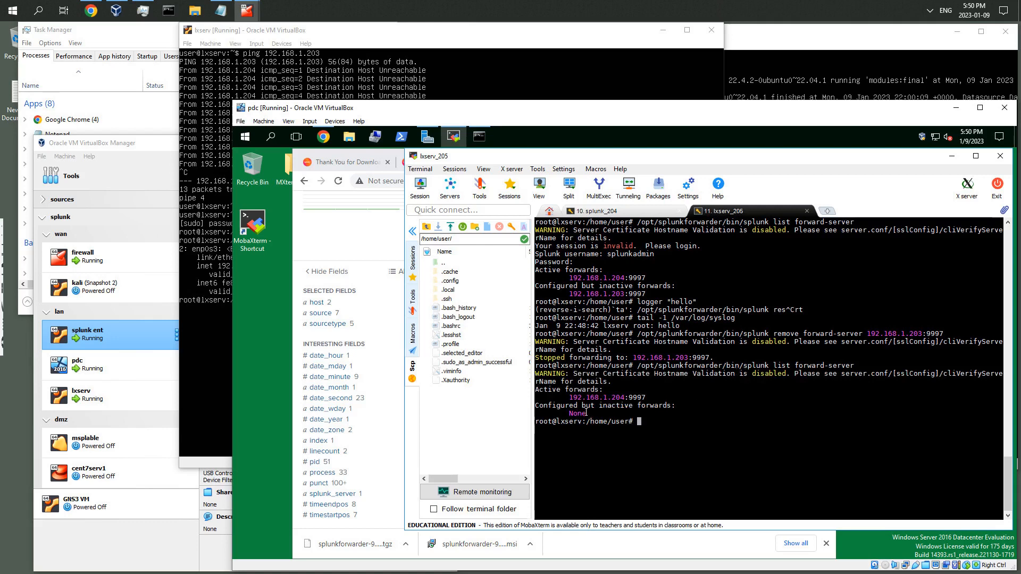
Review the for_linux search results, then minimize the browser and MobaXterm windows on pdc
{"action": "left_click_drag", "start_coordinate": [569, 397], "coordinate": [646, 397]}
{"action": "left_click", "coordinate": [399, 329]}
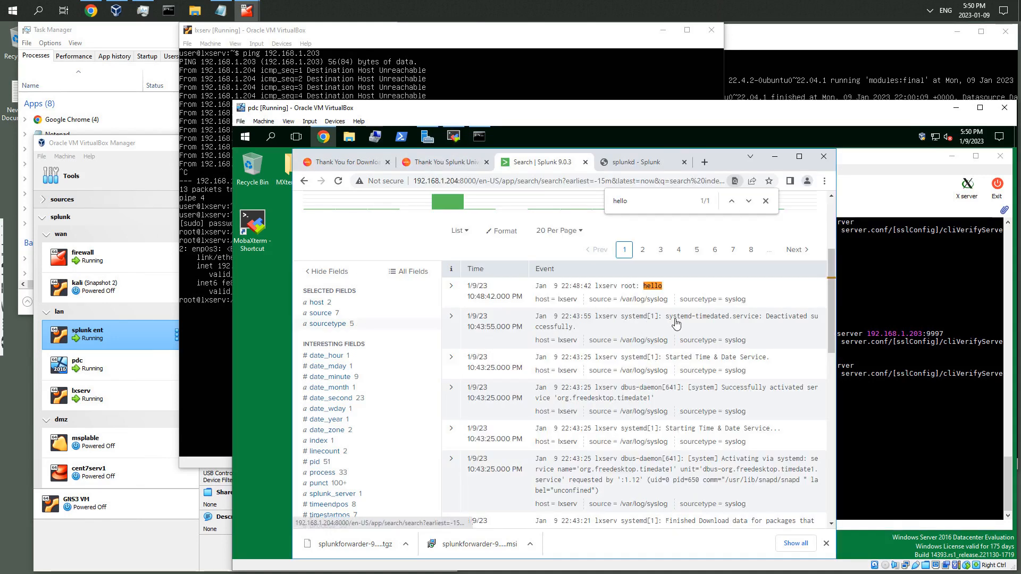
{"action": "scroll", "coordinate": [708, 312], "scroll_direction": "up", "scroll_amount": 3}
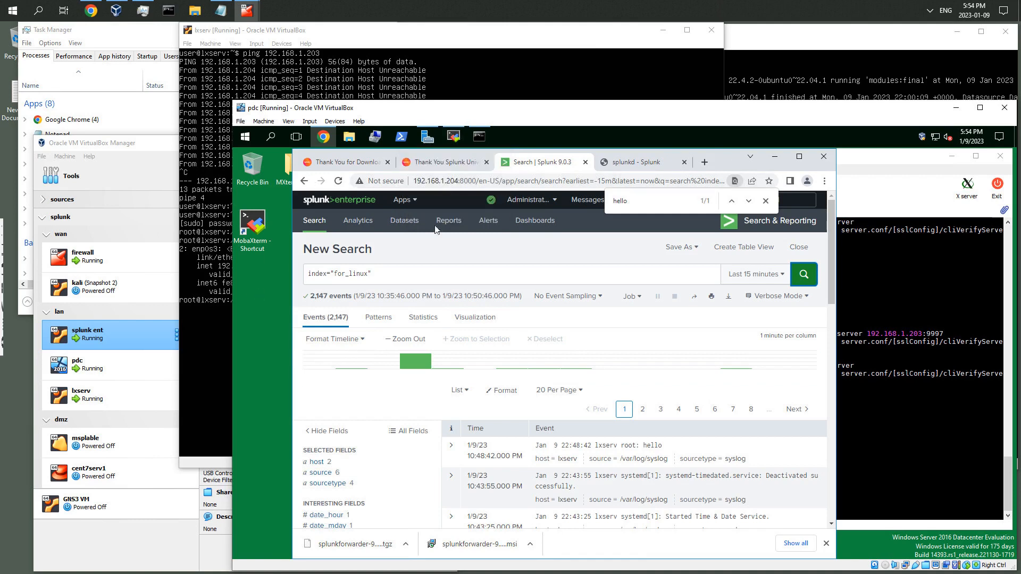
{"action": "left_click", "coordinate": [775, 157]}
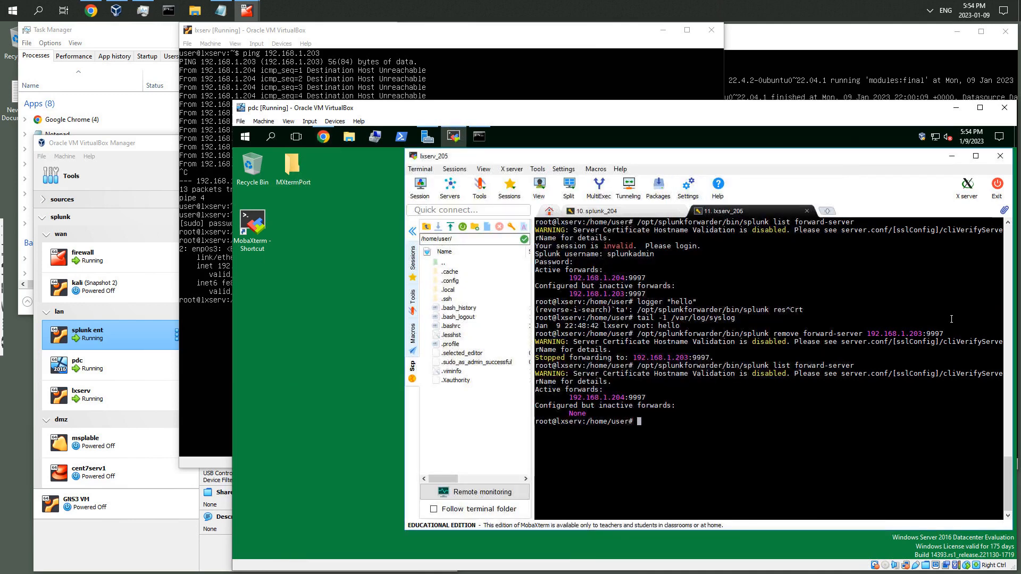
{"action": "left_click", "coordinate": [953, 158]}
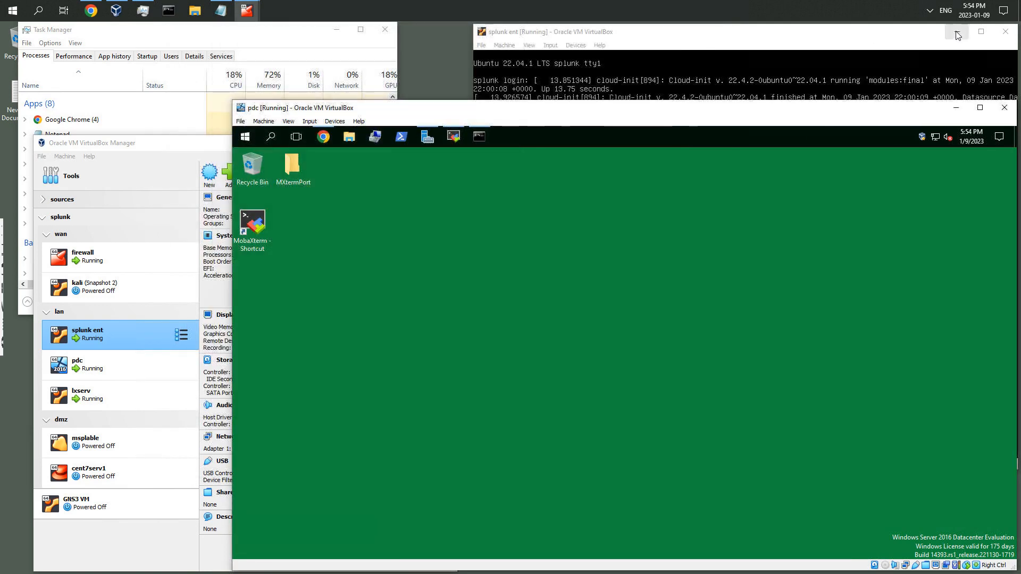
Open Downloads in File Explorer, launch the splunkforwarder 9.0.3 x64 MSI, and accept the license agreement
{"action": "left_click", "coordinate": [957, 35]}
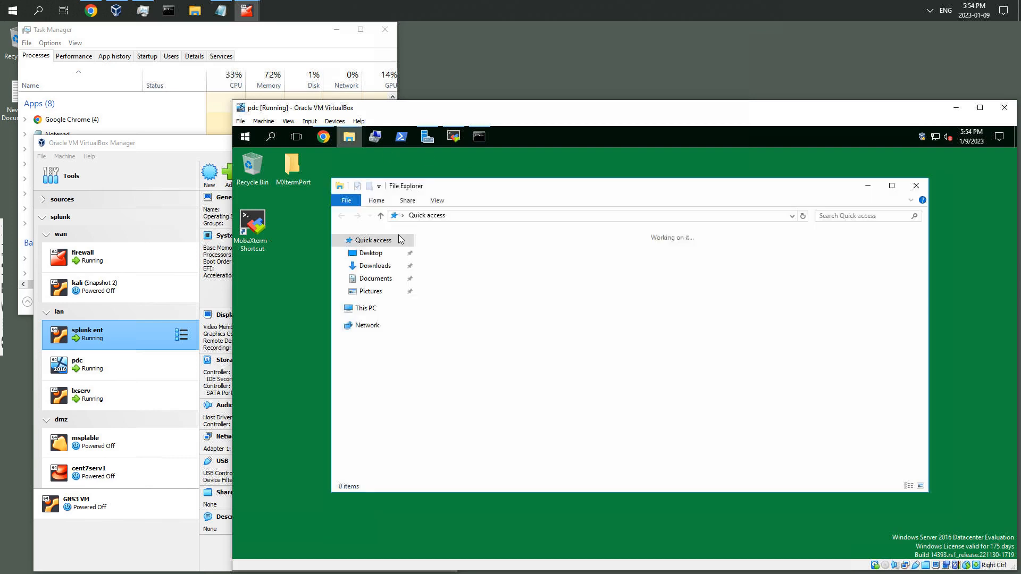
{"action": "left_click", "coordinate": [370, 269]}
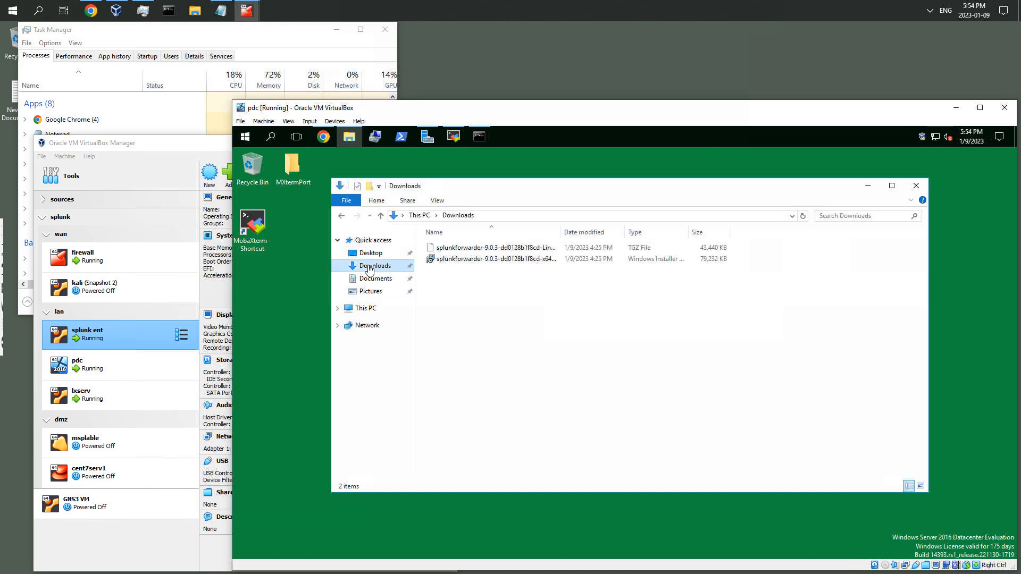
{"action": "left_click", "coordinate": [482, 262]}
{"action": "double_click", "coordinate": [483, 261]}
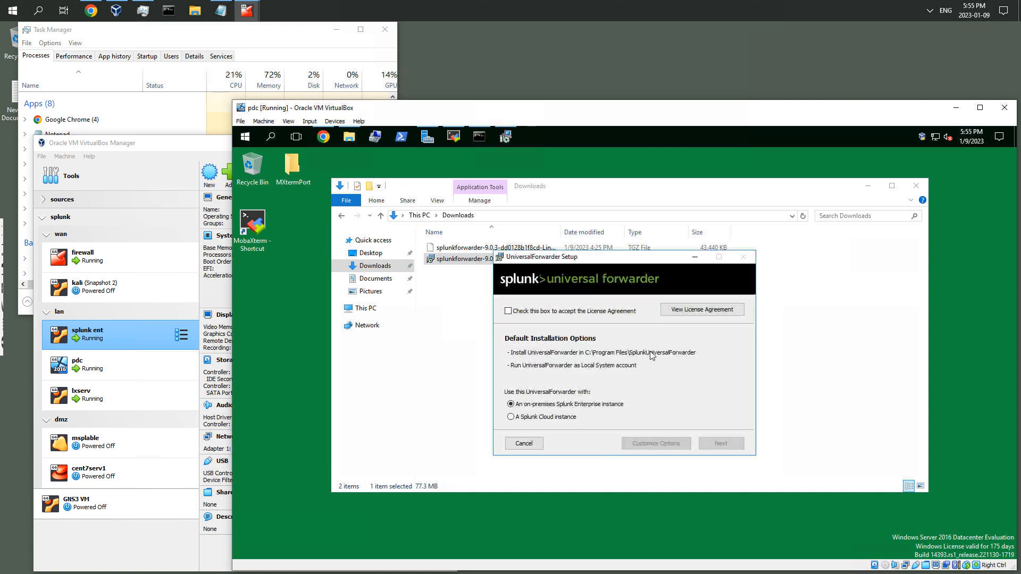
{"action": "left_click", "coordinate": [508, 311]}
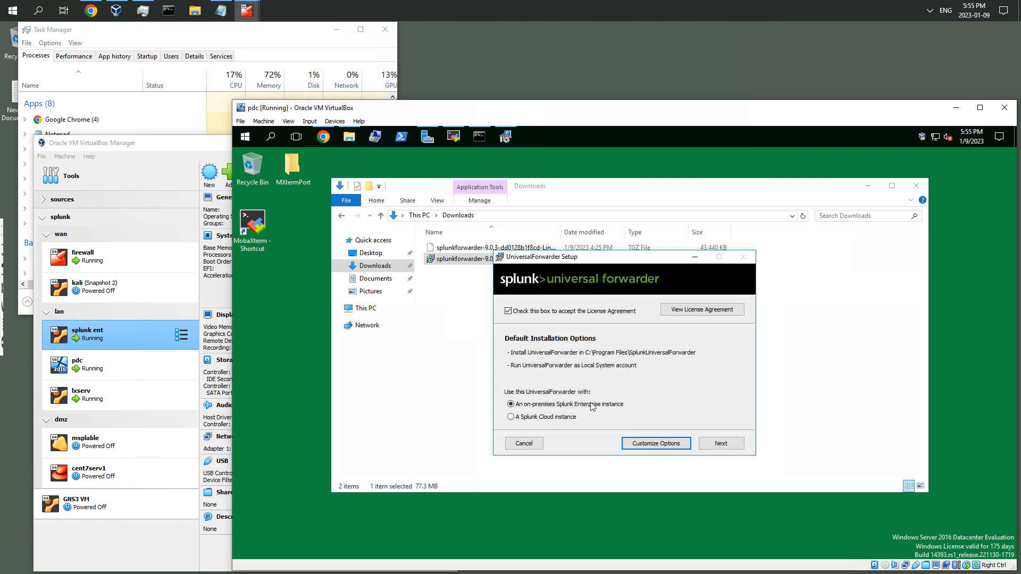
{"action": "left_click", "coordinate": [716, 442]}
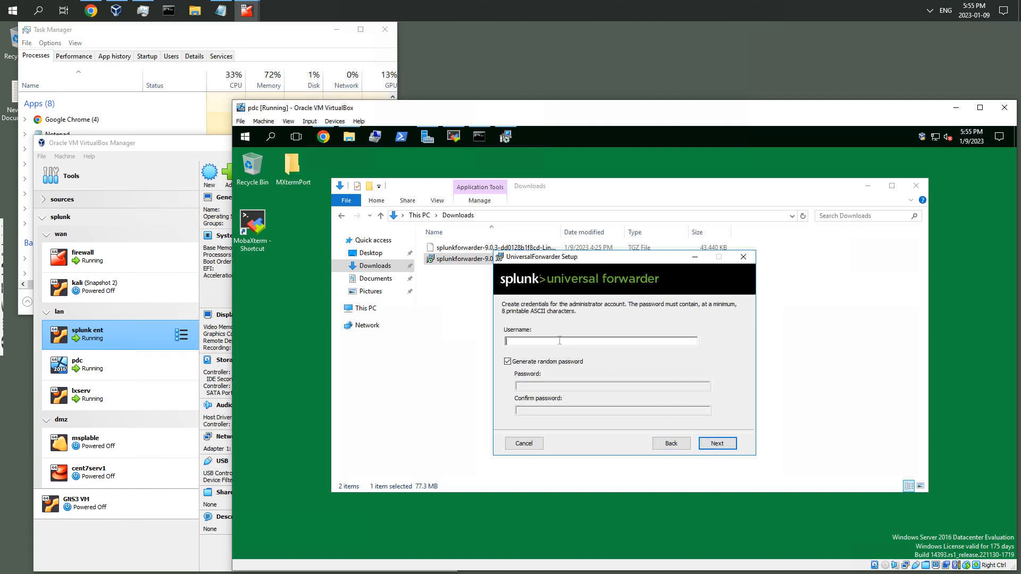
Set the administrator username to splunkadmin, disable random password generation, and enter and confirm the account password
{"action": "type", "text": "splunkadmin"}
{"action": "left_click", "coordinate": [509, 363]}
{"action": "left_click", "coordinate": [533, 385]}
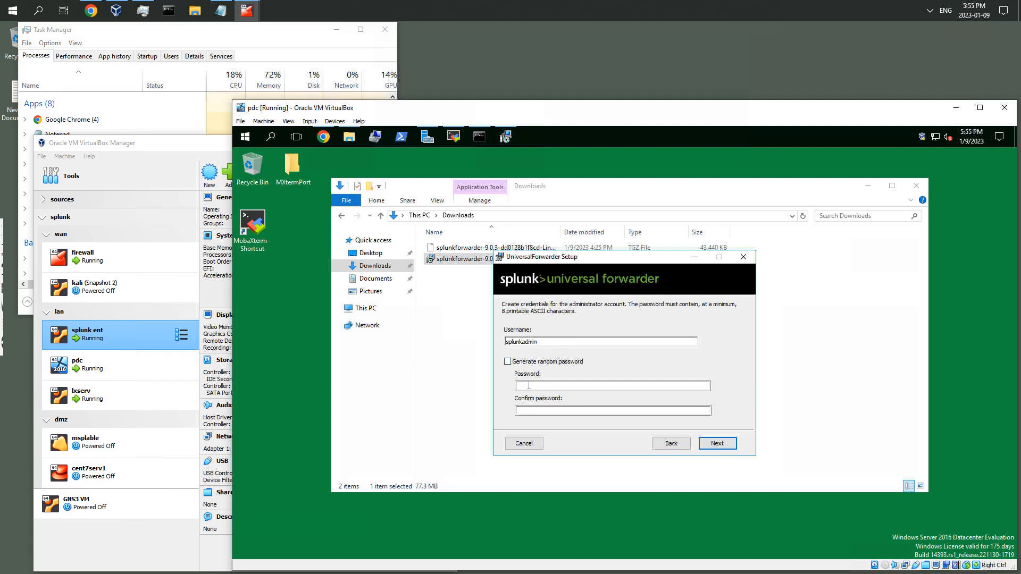
{"action": "type", "text": "•••••"}
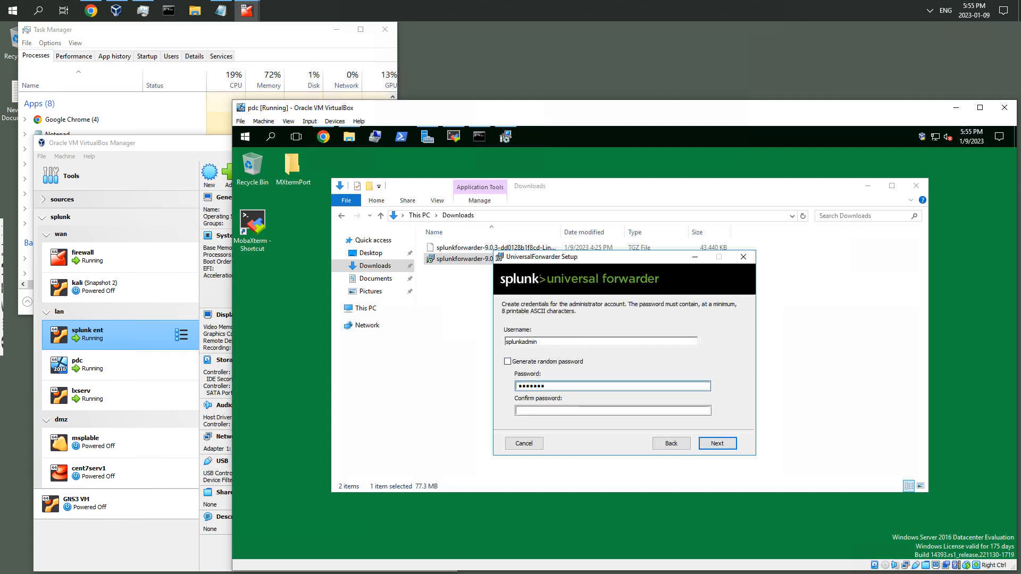
{"action": "type", "text": "••"}
{"action": "left_click", "coordinate": [534, 411]}
{"action": "type", "text": "•••"}
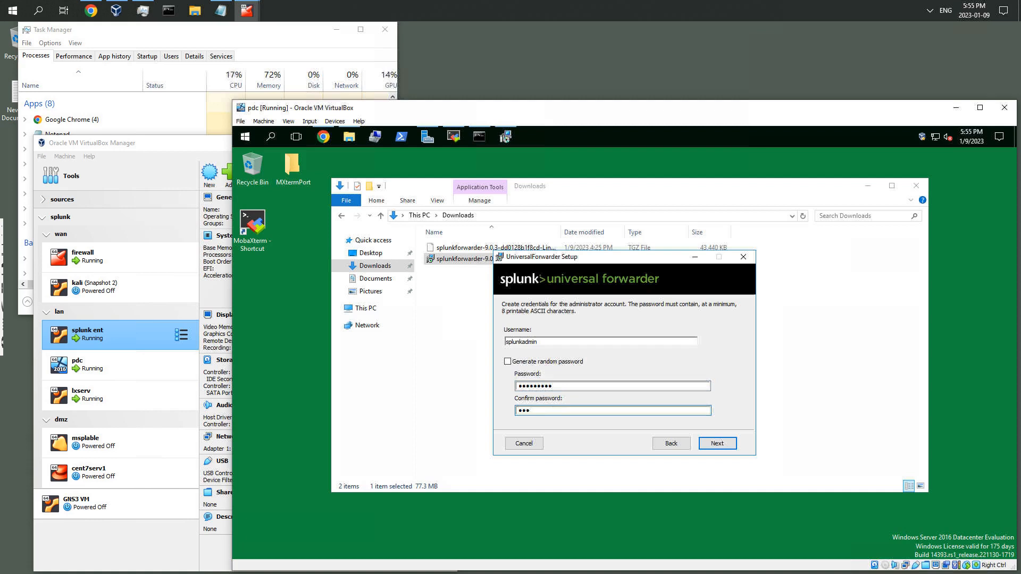
{"action": "key", "text": "BackSpace"}
{"action": "key", "text": "BackSpace"}
{"action": "type", "text": "•••••••••"}
{"action": "left_click", "coordinate": [728, 444]}
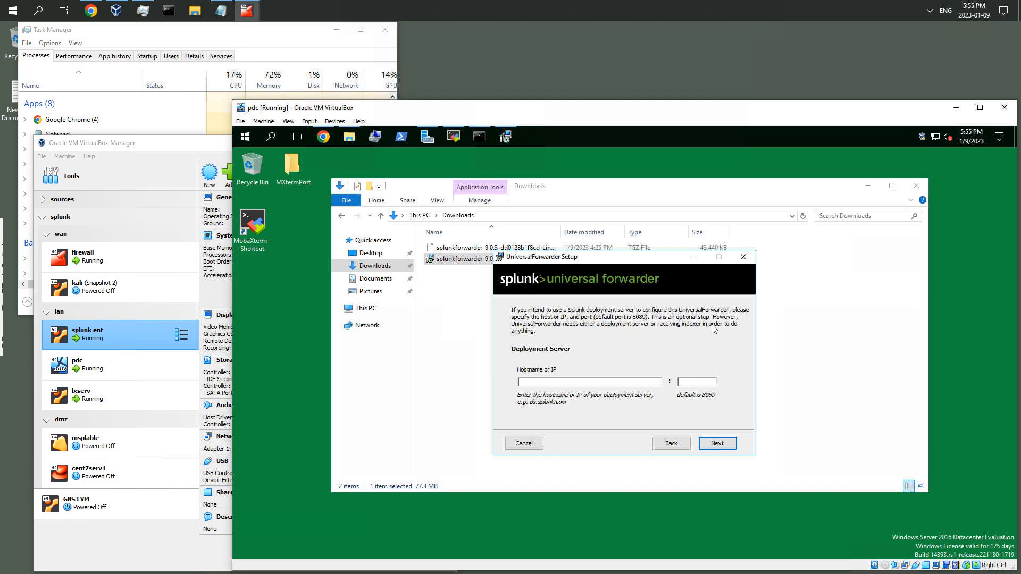
Leave the deployment server blank and advance the forwarder setup to the Receiving Indexer page
{"action": "left_click", "coordinate": [718, 444]}
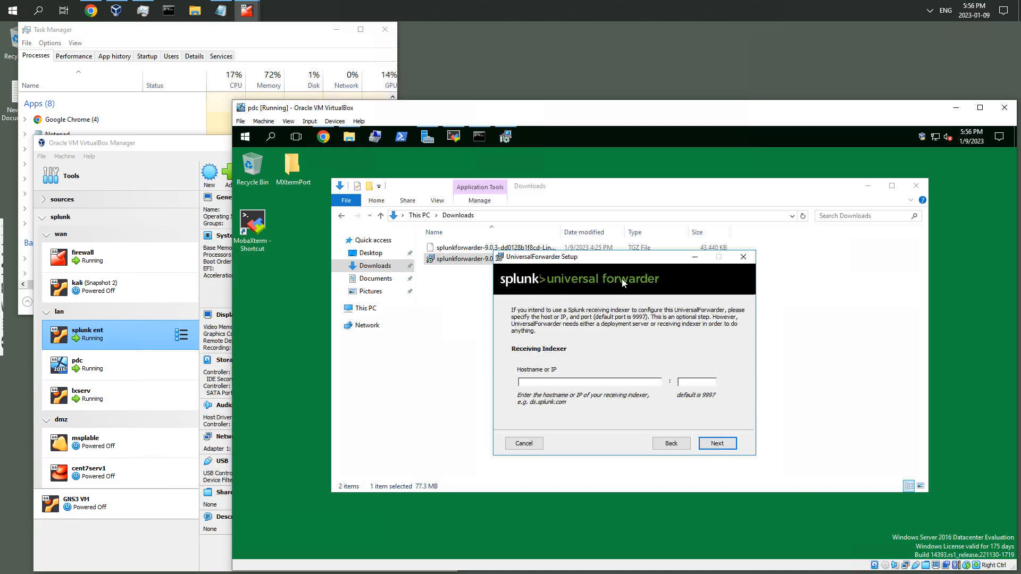
{"action": "left_click_drag", "start_coordinate": [615, 257], "coordinate": [614, 226]}
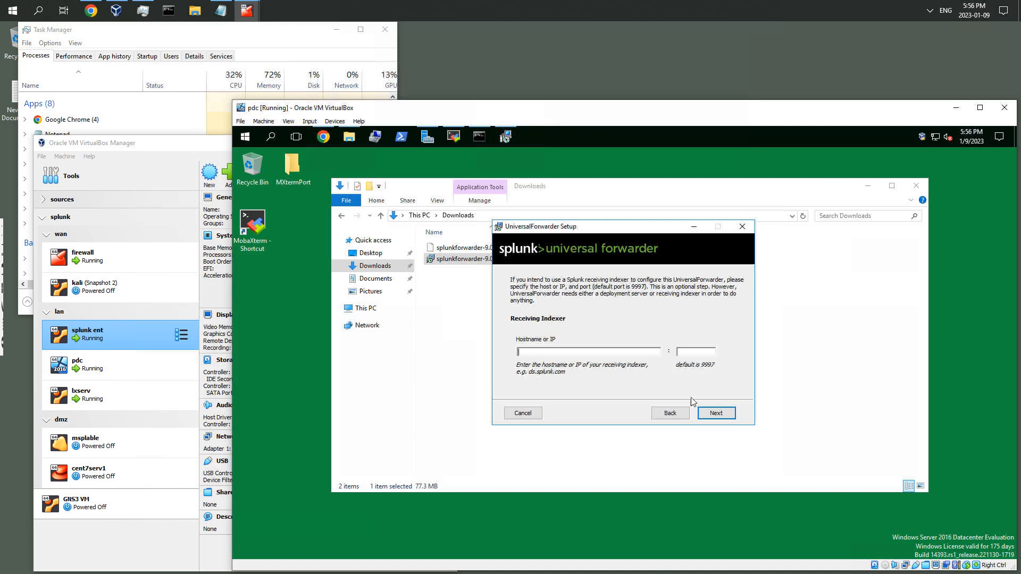
{"action": "left_click", "coordinate": [670, 414]}
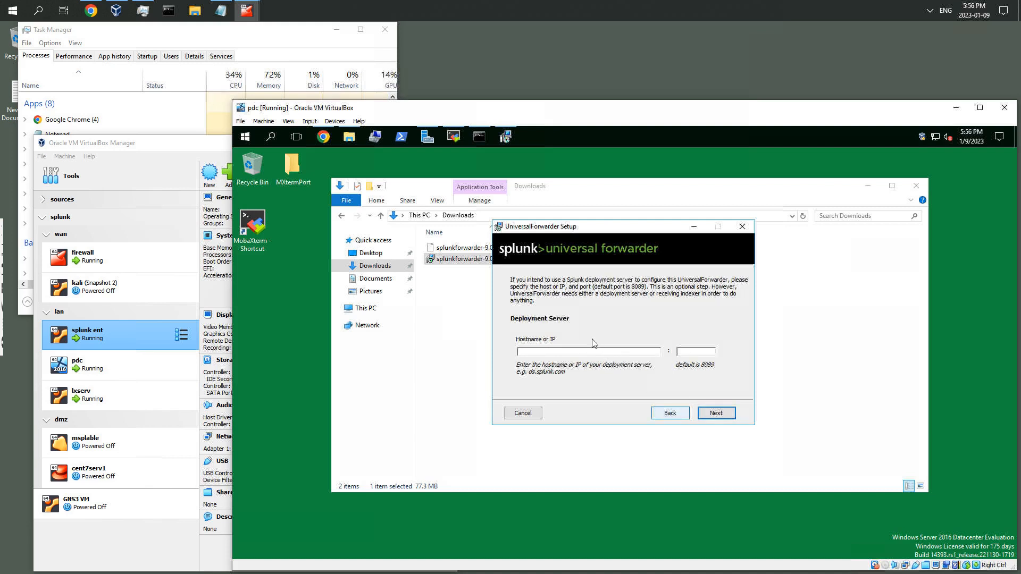
{"action": "left_click", "coordinate": [716, 414]}
{"action": "left_click", "coordinate": [584, 351]}
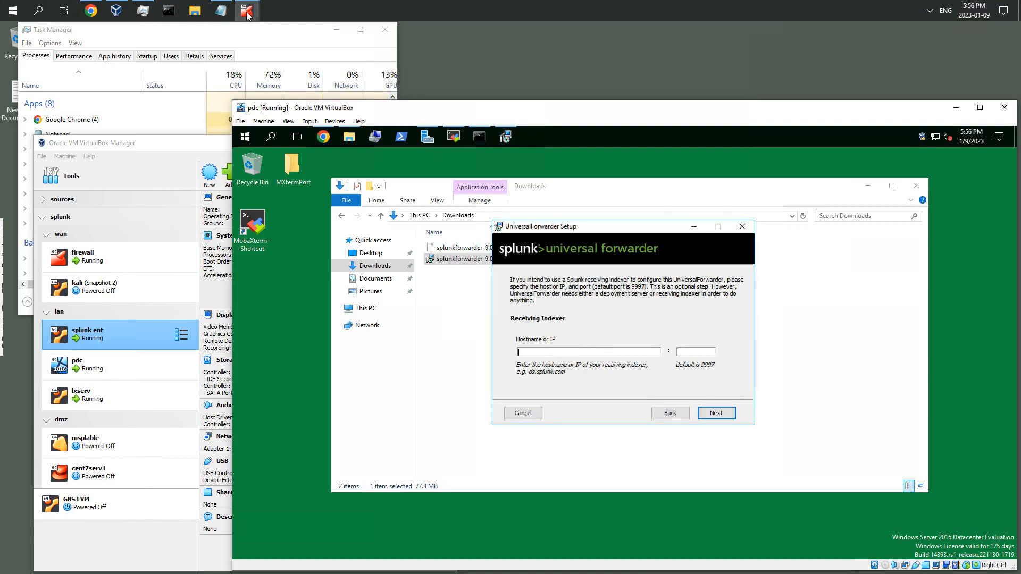
Check the lxserv terminal session for the indexer address, then minimize that window again
{"action": "mouse_move", "coordinate": [248, 15]}
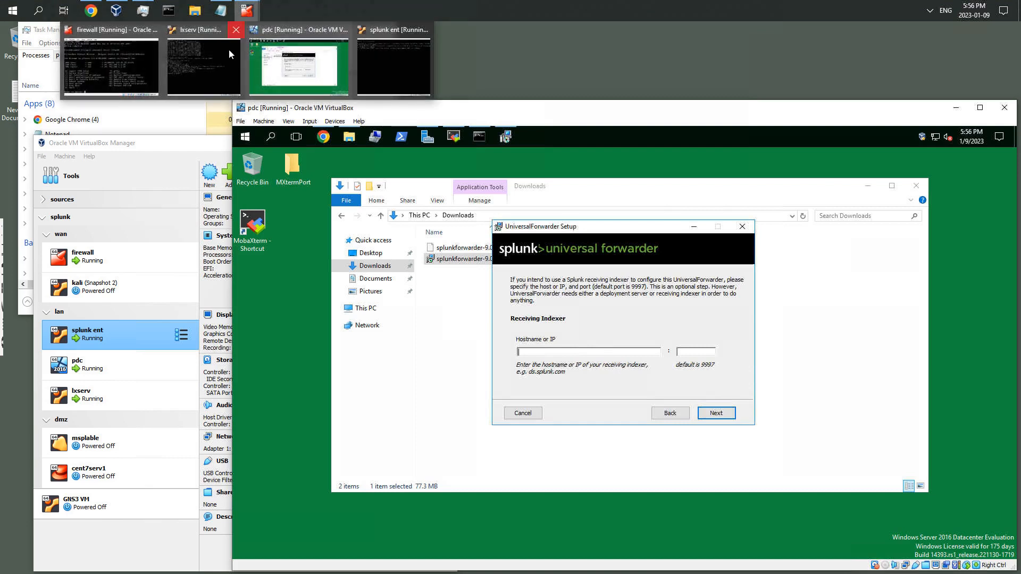
{"action": "mouse_move", "coordinate": [221, 52]}
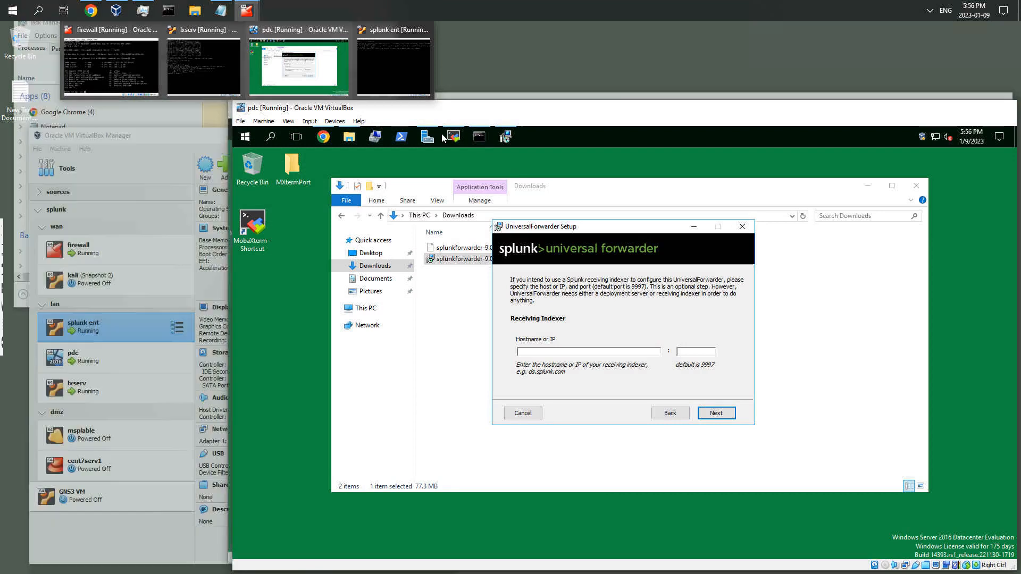
{"action": "left_click", "coordinate": [453, 137]}
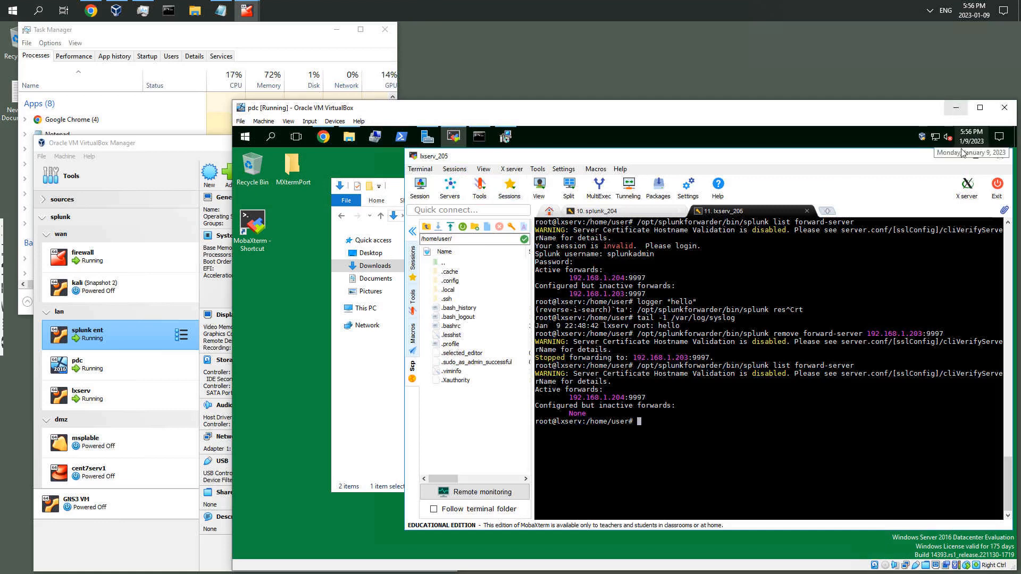
{"action": "left_click", "coordinate": [951, 156]}
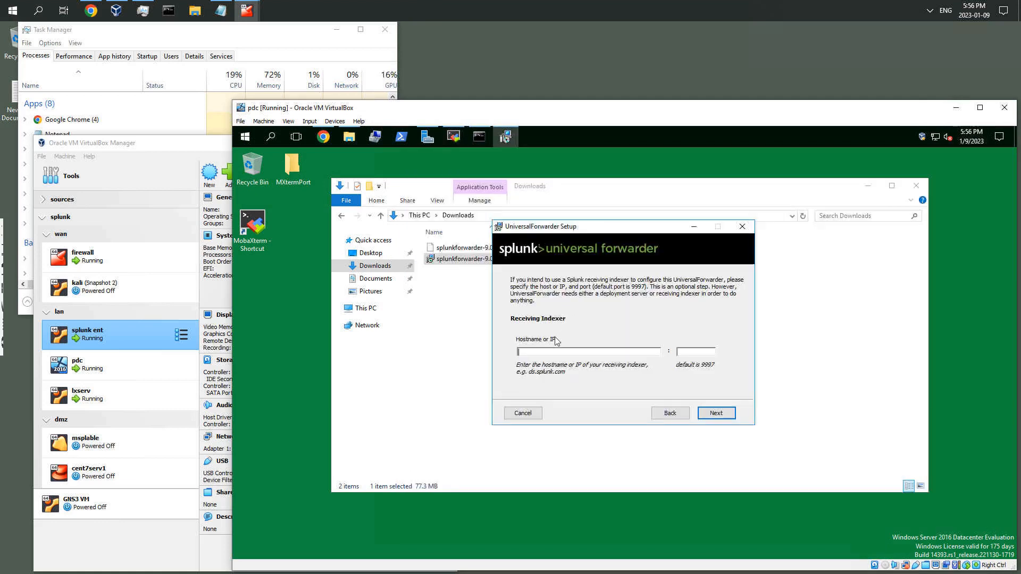
Set the receiving indexer to 192.168.1.204 on port 9997 and start the installation
{"action": "left_click", "coordinate": [549, 353]}
{"action": "type", "text": "192.1"}
{"action": "type", "text": "68.1."}
{"action": "type", "text": "9997"}
{"action": "left_click", "coordinate": [718, 414]}
{"action": "left_click", "coordinate": [725, 415]}
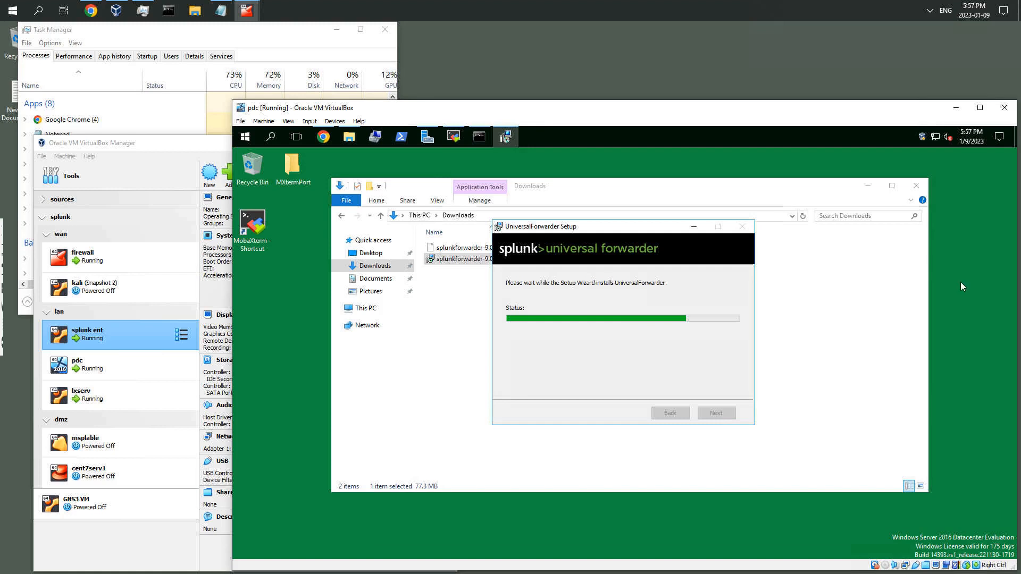
Close the File Explorer and Chrome windows, then finish the UniversalForwarder setup wizard
{"action": "left_click", "coordinate": [383, 242]}
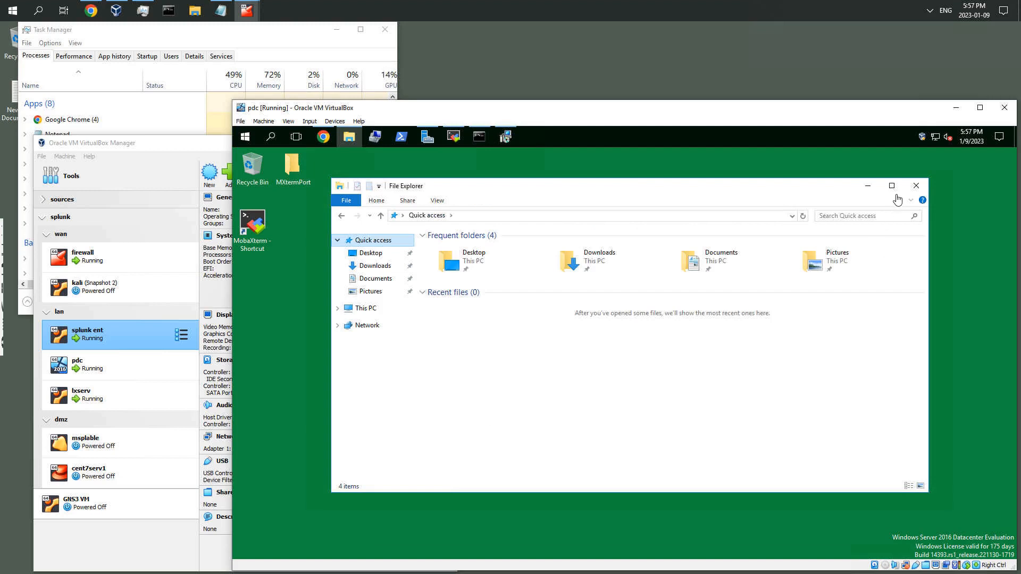
{"action": "left_click", "coordinate": [917, 186]}
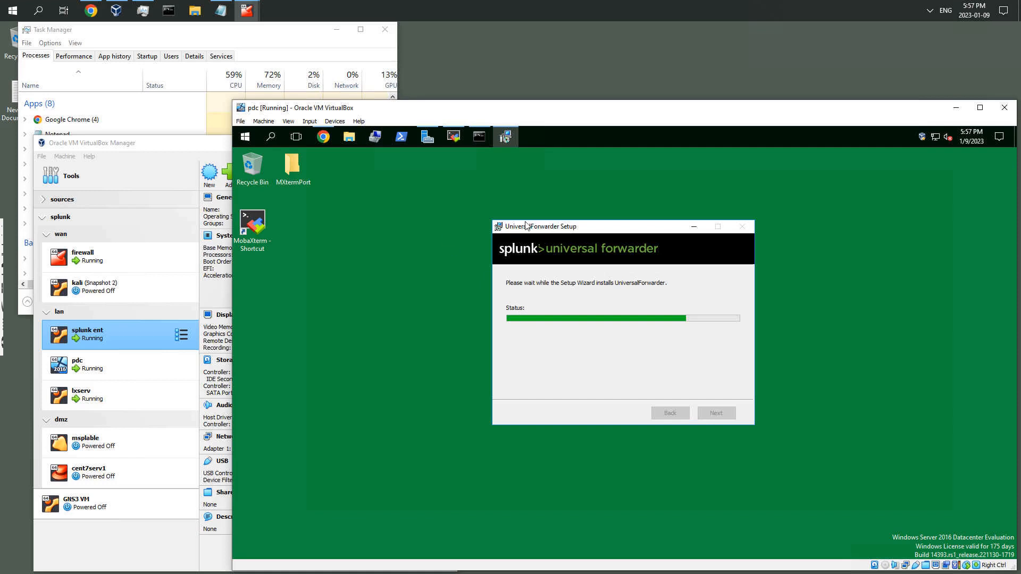
{"action": "left_click", "coordinate": [328, 139]}
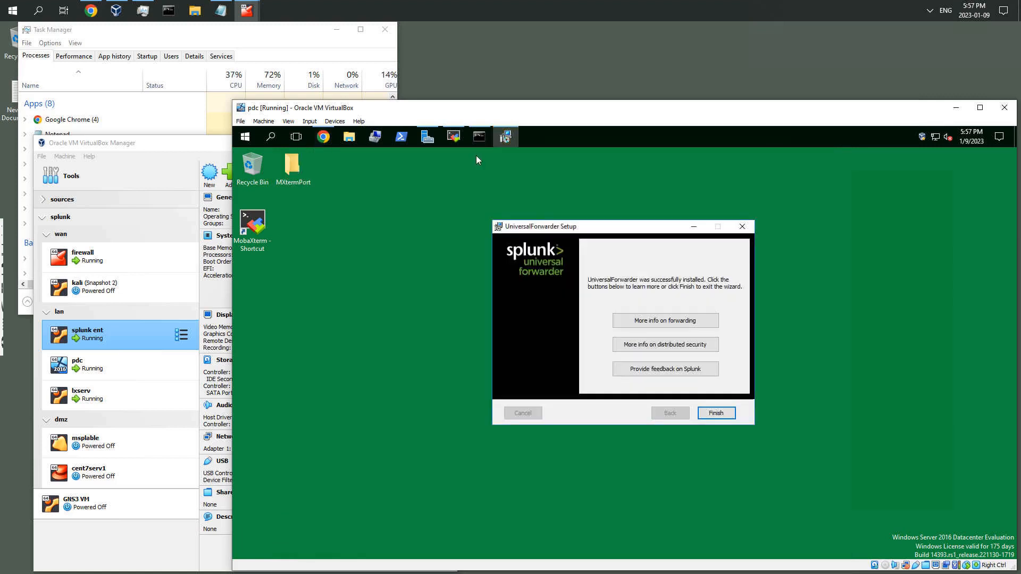
{"action": "left_click", "coordinate": [824, 158]}
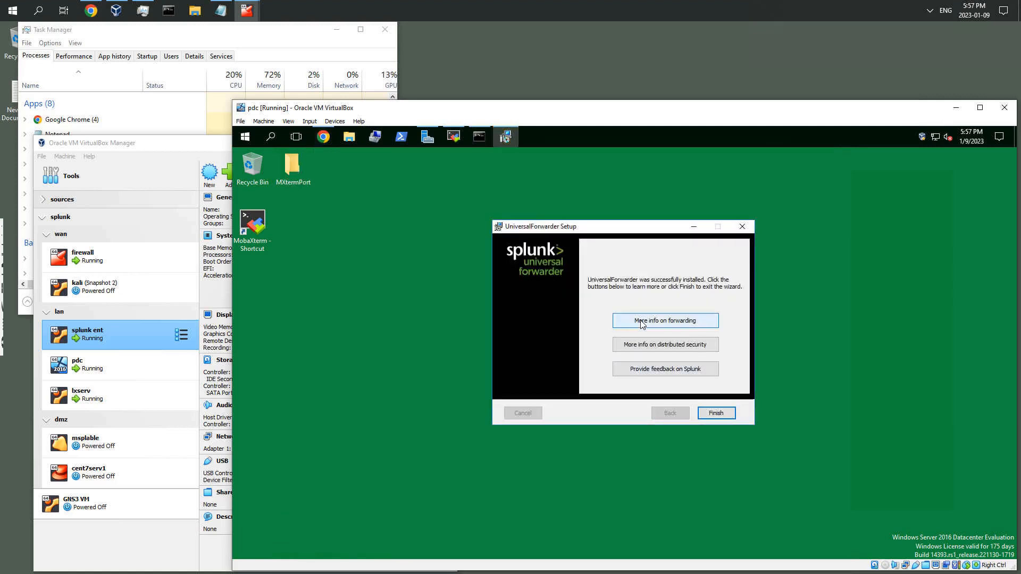
{"action": "left_click", "coordinate": [716, 414]}
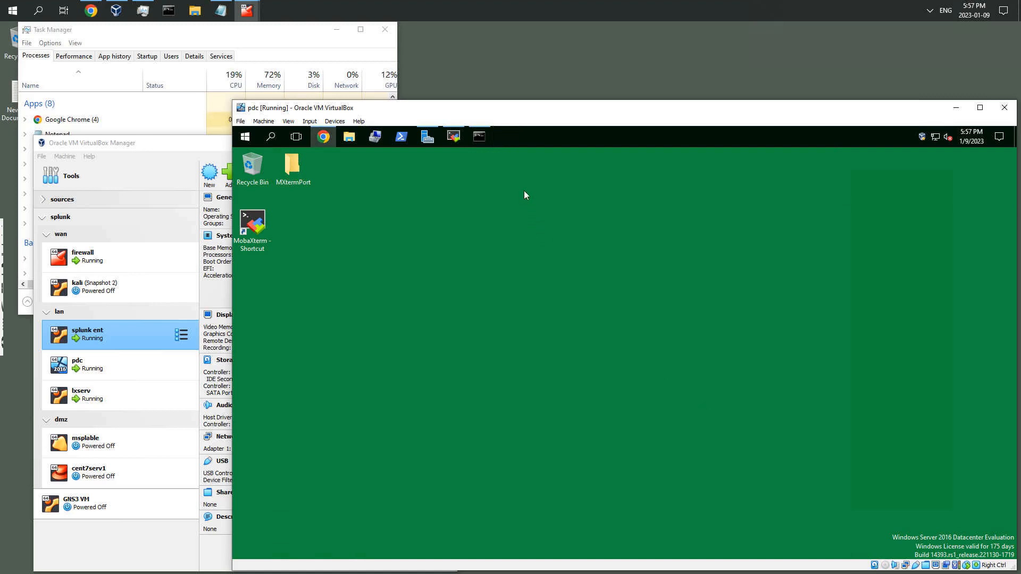
Open the Administrator Command Prompt, resize it to fit the screen, and clear it with cls
{"action": "left_click", "coordinate": [479, 136]}
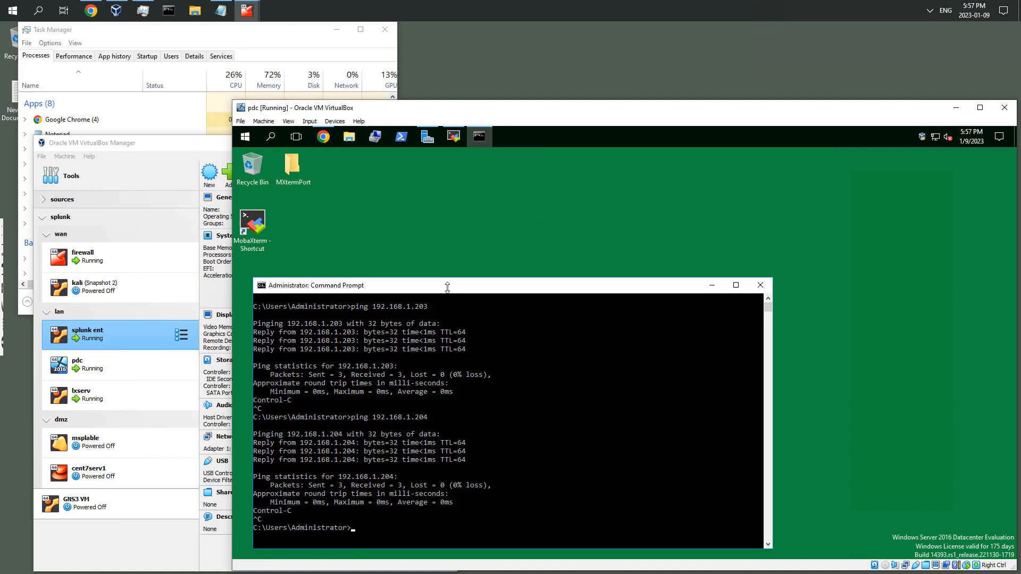
{"action": "left_click_drag", "start_coordinate": [595, 200], "coordinate": [979, 160]}
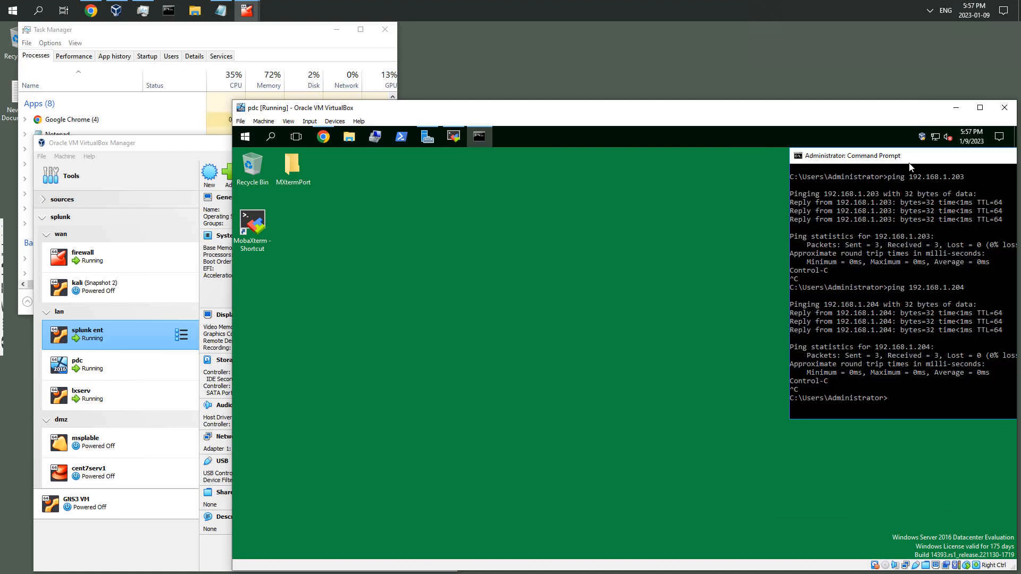
{"action": "left_click_drag", "start_coordinate": [909, 163], "coordinate": [956, 202]}
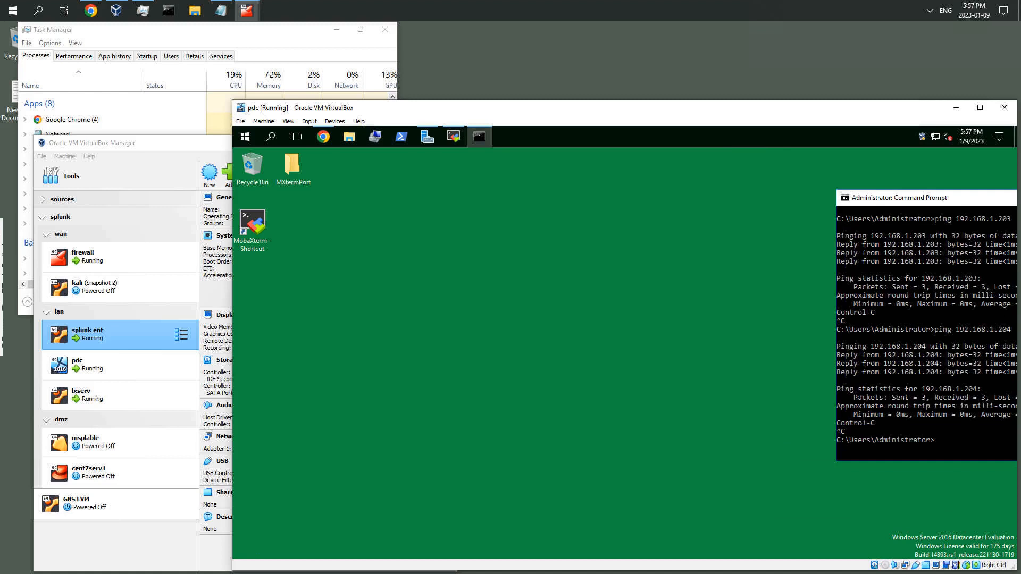
{"action": "left_click_drag", "start_coordinate": [955, 202], "coordinate": [541, 164]}
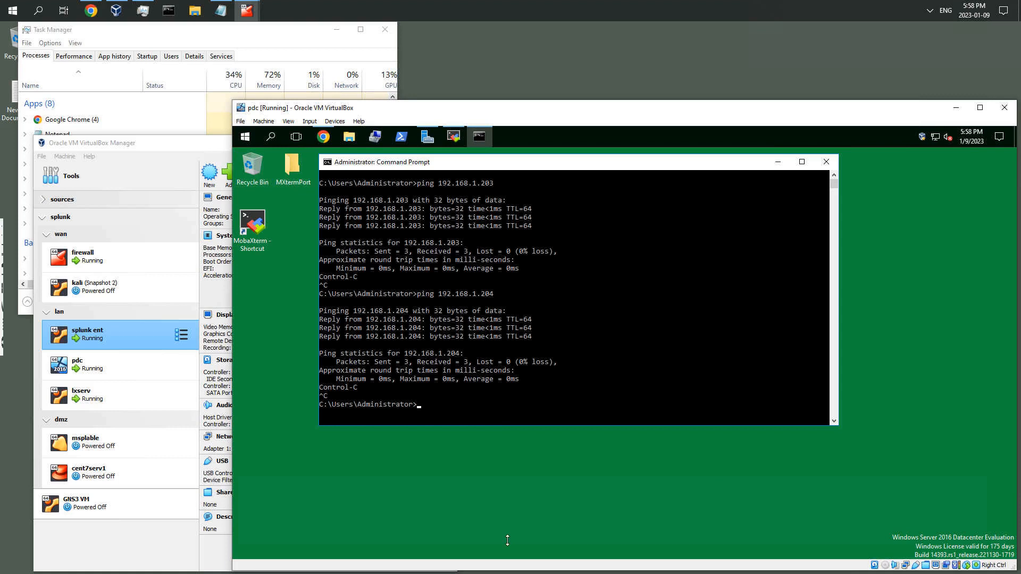
{"action": "left_click_drag", "start_coordinate": [505, 428], "coordinate": [507, 543]}
{"action": "left_click", "coordinate": [582, 404]}
{"action": "key", "text": "Escape"}
{"action": "type", "text": "cls"}
{"action": "key", "text": "Return"}
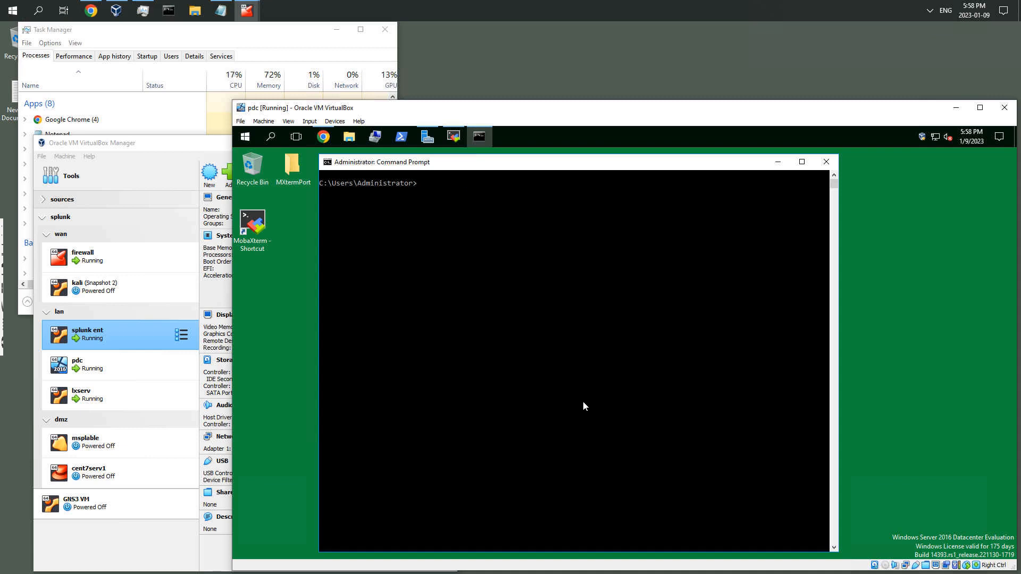
Change directory to C:\Program Files\SplunkUniversalForwarder\bin
{"action": "type", "text": "cd \\"}
{"action": "key", "text": "Return"}
{"action": "type", "text": "cd pro"}
{"action": "key", "text": "Tab"}
{"action": "type", "text": "\\spl"}
{"action": "key", "text": "Tab"}
{"action": "type", "text": "\\"}
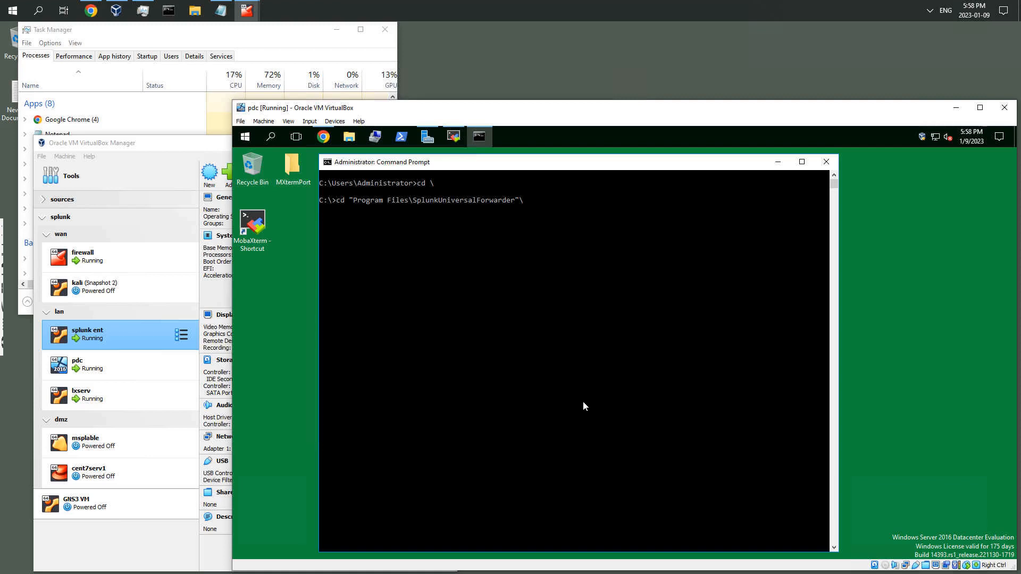
{"action": "type", "text": "bi"}
{"action": "key", "text": "Tab"}
{"action": "key", "text": "Return"}
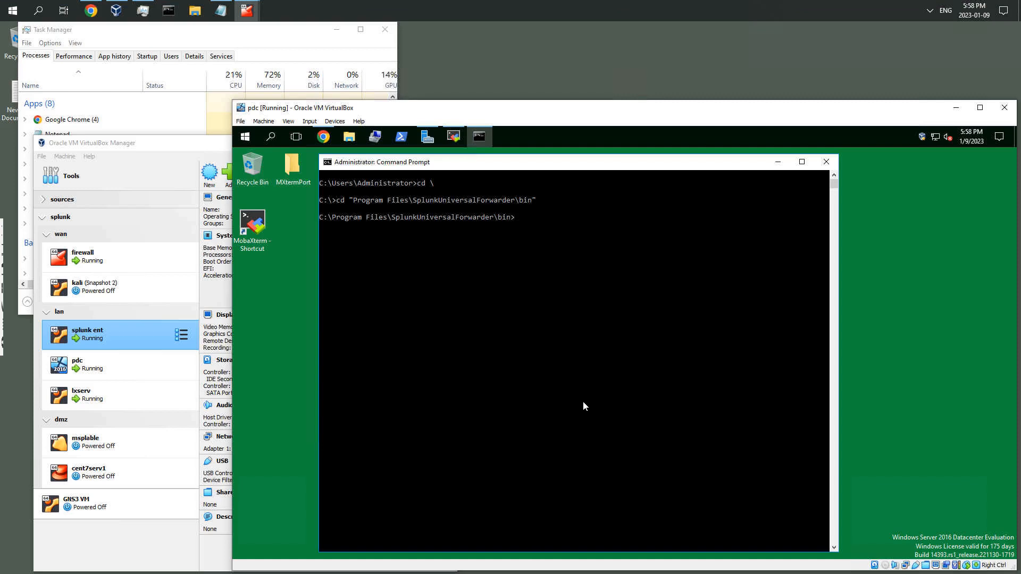
List the contents of the forwarder's bin folder, then clear the screen
{"action": "type", "text": "dir"}
{"action": "key", "text": "Return"}
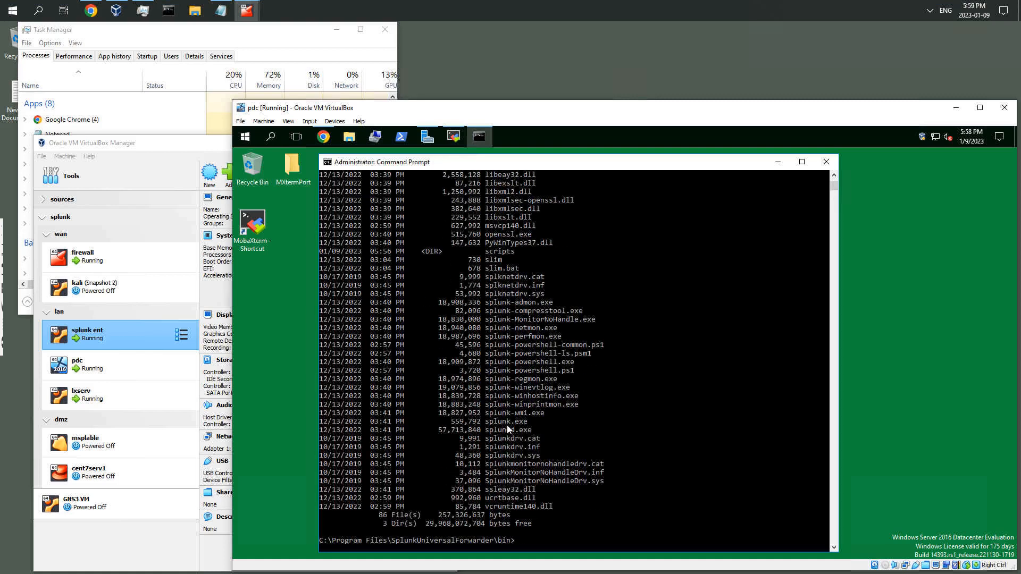
{"action": "left_click", "coordinate": [584, 429]}
{"action": "key", "text": "Escape"}
{"action": "type", "text": "cls"}
{"action": "key", "text": "Return"}
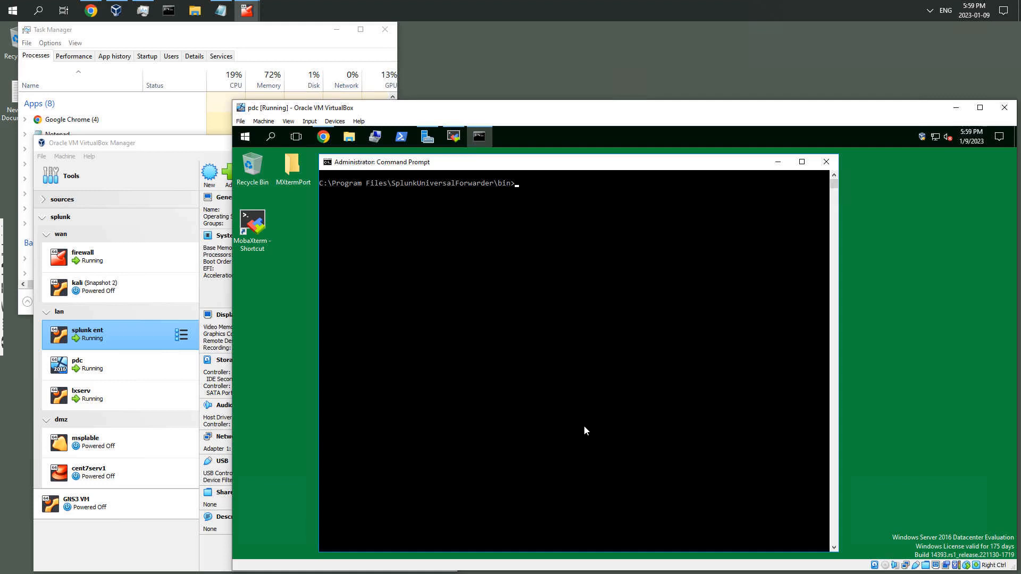
Run splunk status to check the forwarder service
{"action": "type", "text": "splunk status"}
{"action": "key", "text": "Return"}
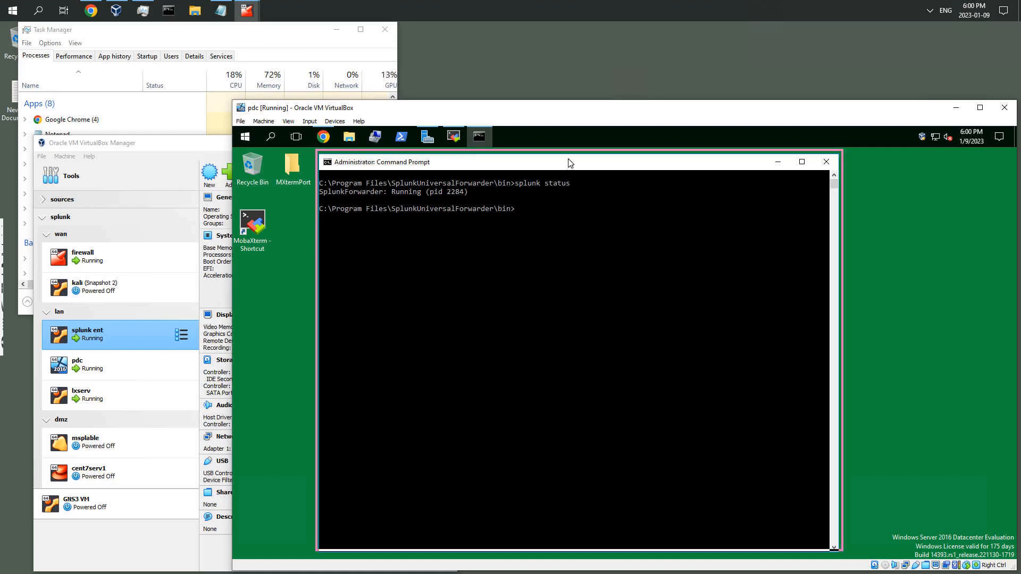
Open File Explorer and browse to C:\Program Files\SplunkUniversalForwarder
{"action": "left_click_drag", "start_coordinate": [566, 160], "coordinate": [565, 155]}
{"action": "left_click", "coordinate": [350, 137]}
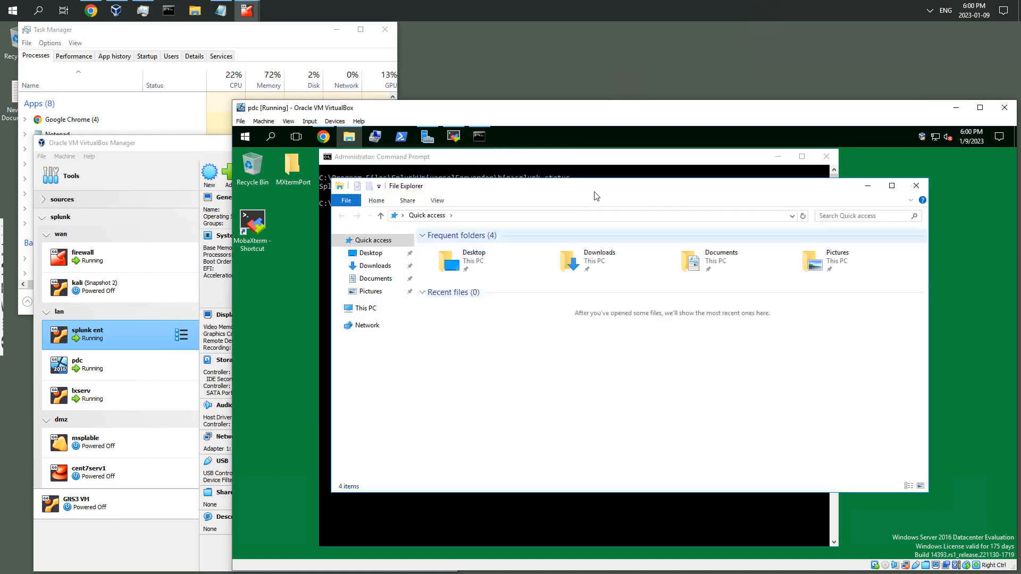
{"action": "left_click_drag", "start_coordinate": [602, 192], "coordinate": [673, 169]}
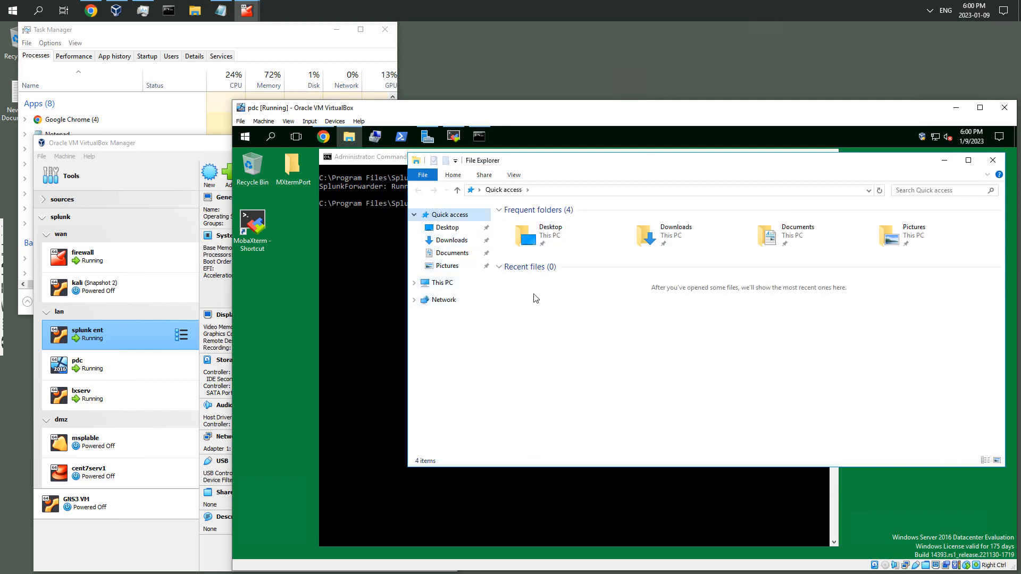
{"action": "left_click", "coordinate": [441, 281]}
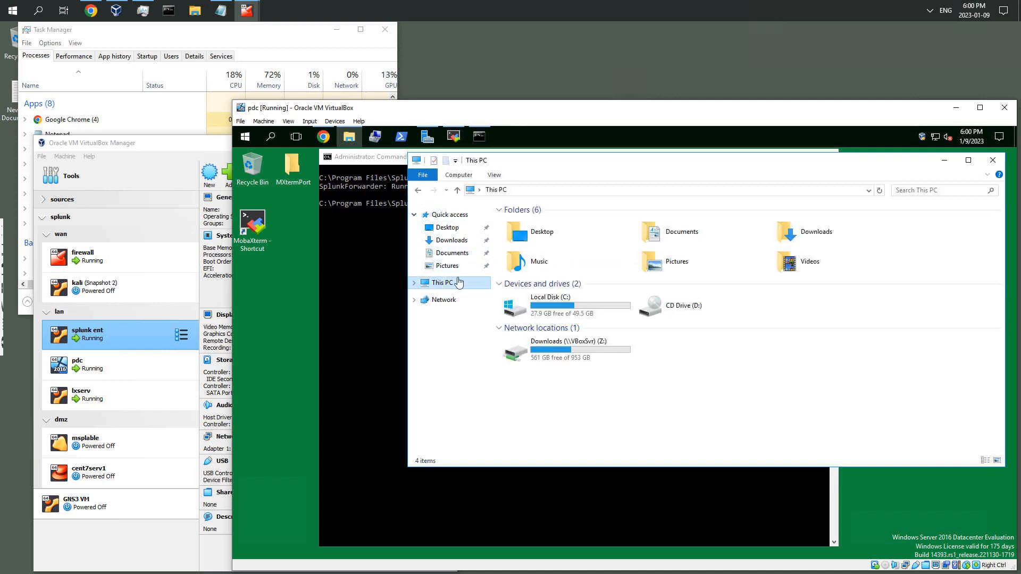
{"action": "double_click", "coordinate": [567, 315]}
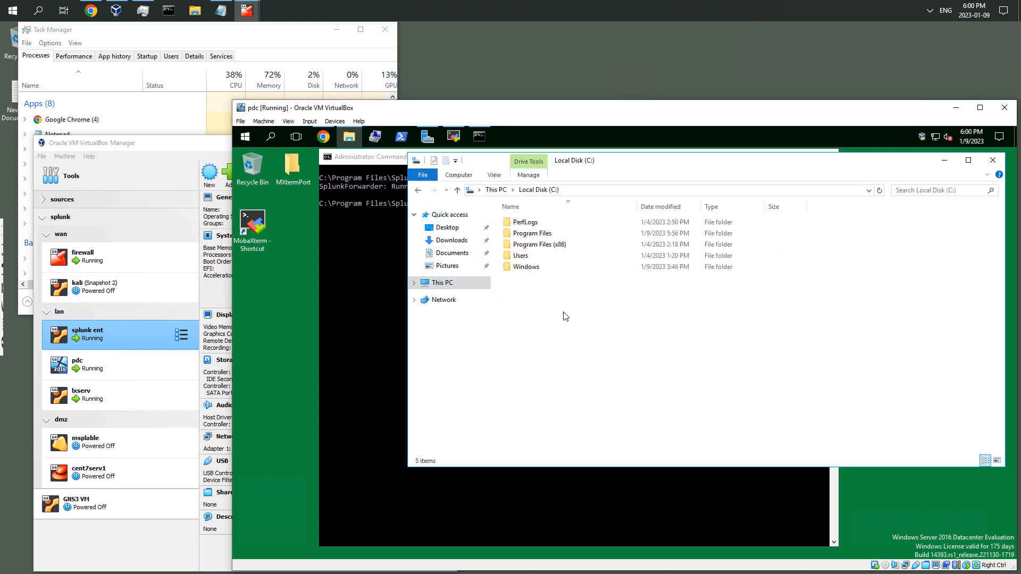
{"action": "double_click", "coordinate": [539, 244]}
{"action": "left_click", "coordinate": [418, 190]}
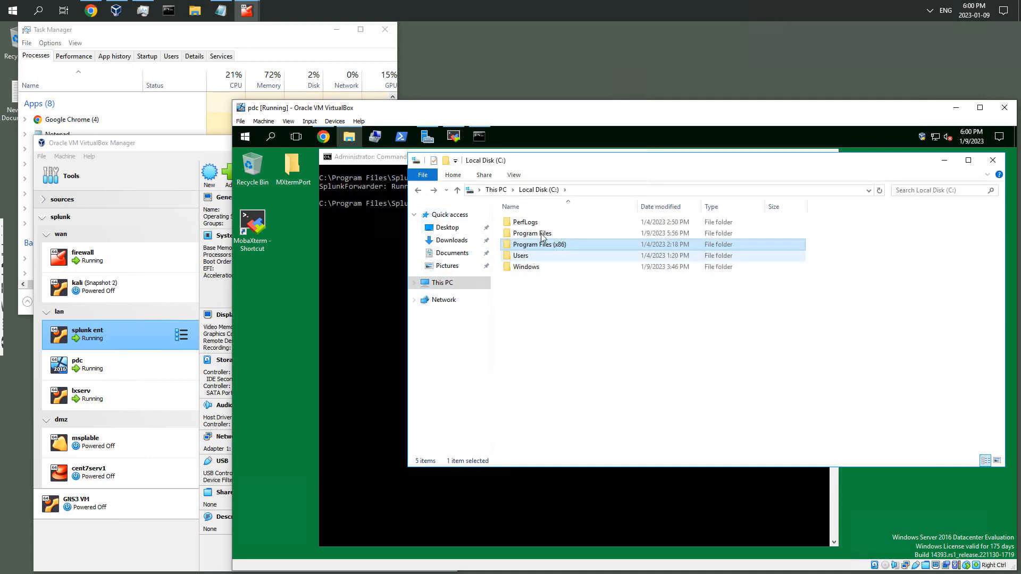
{"action": "double_click", "coordinate": [542, 236]}
{"action": "double_click", "coordinate": [532, 279]}
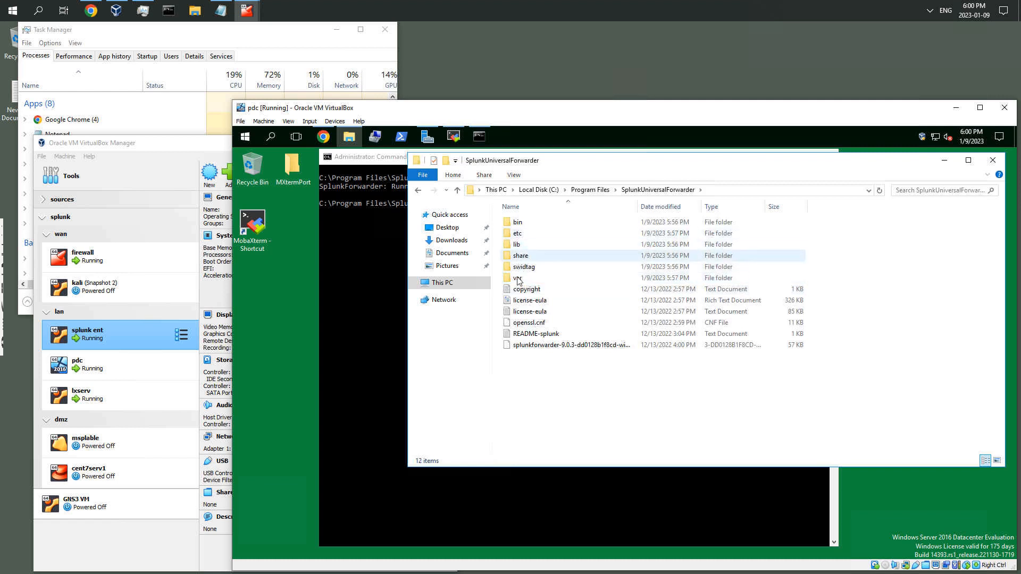
Browse the forwarder's var\log folder, then return and open the etc folder
{"action": "double_click", "coordinate": [519, 278]}
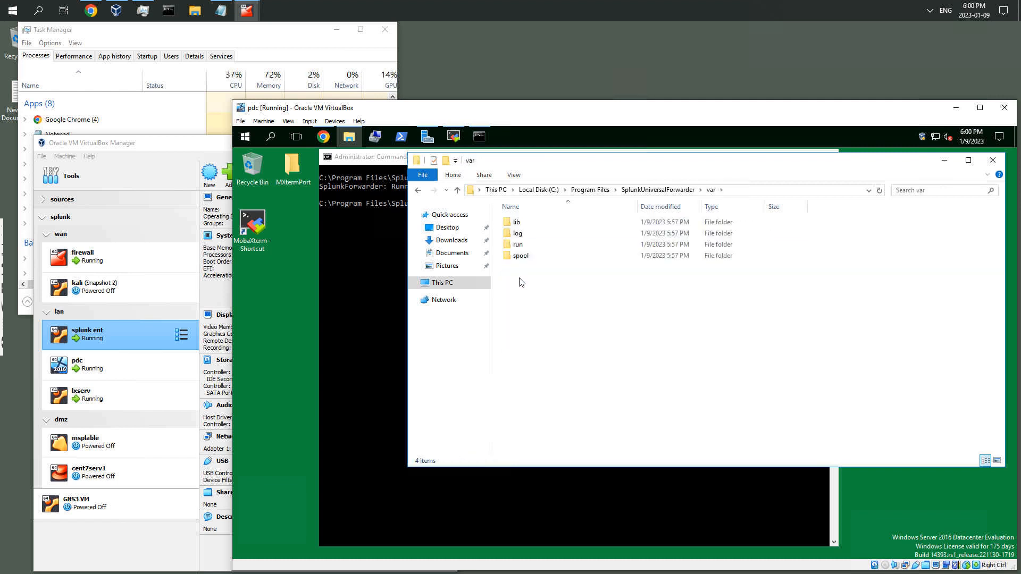
{"action": "left_click", "coordinate": [522, 239]}
{"action": "double_click", "coordinate": [521, 239]}
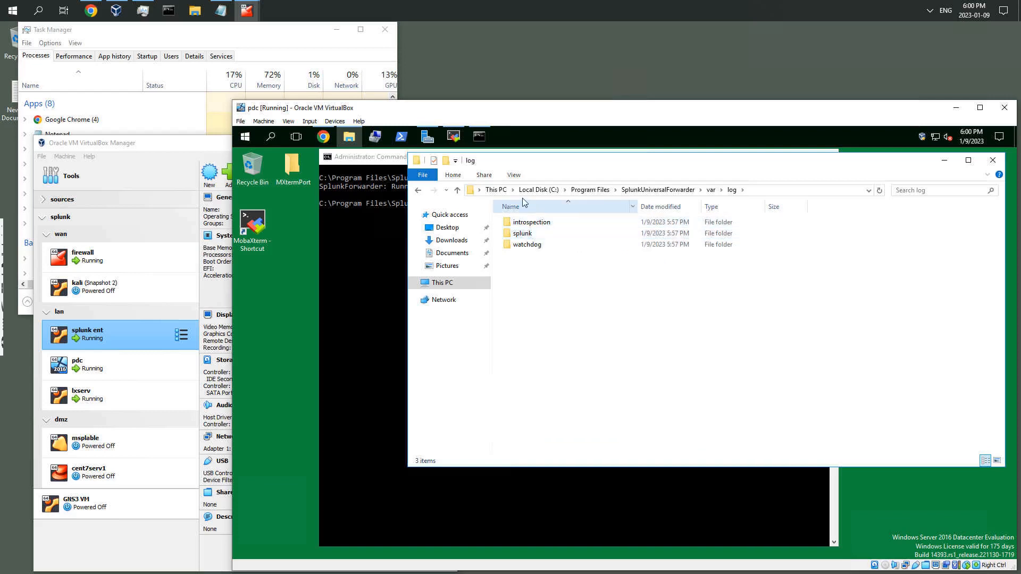
{"action": "left_click", "coordinate": [656, 190]}
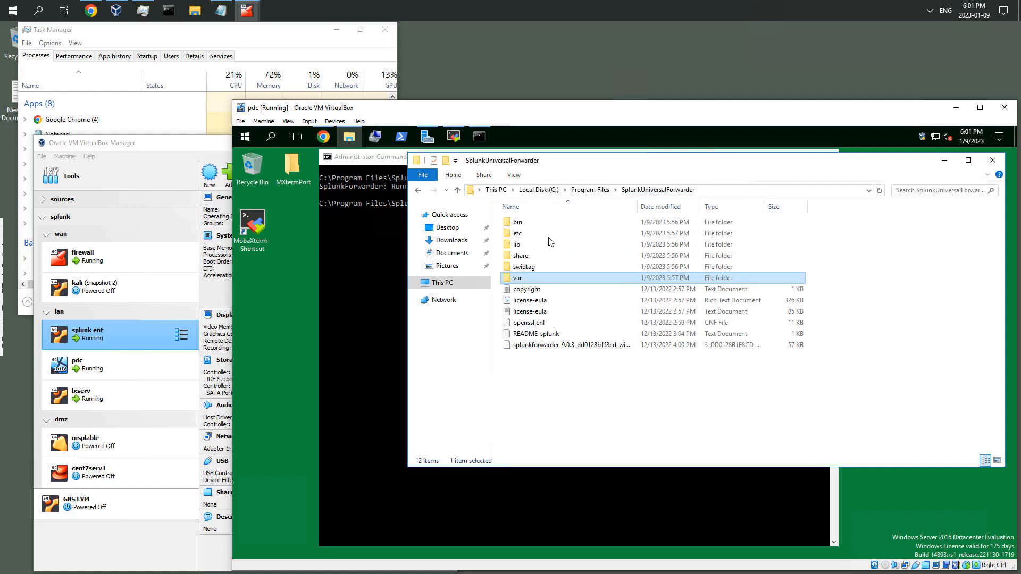
{"action": "double_click", "coordinate": [518, 233]}
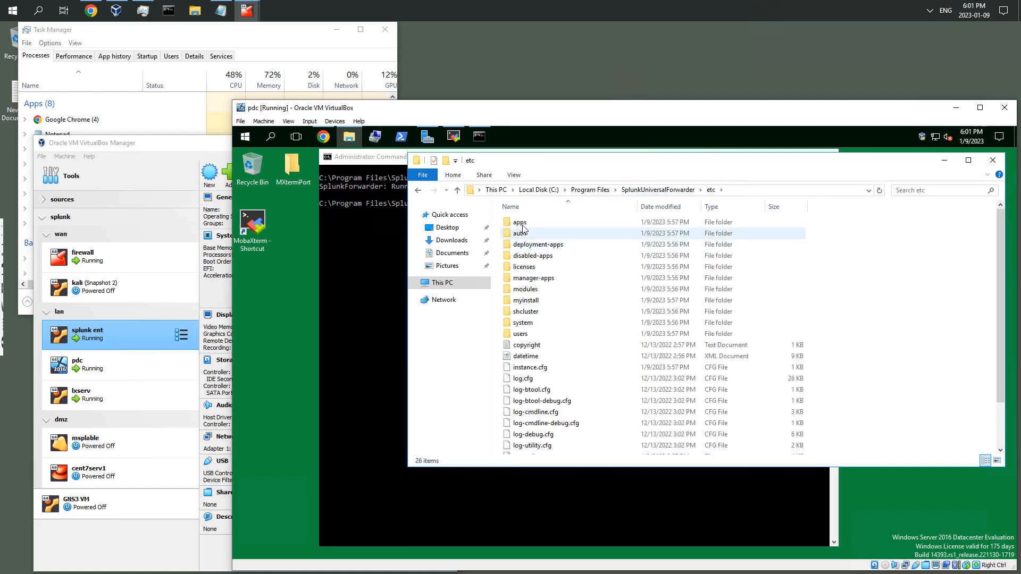
Create a new folder named local inside the forwarder's etc\apps\search folder
{"action": "double_click", "coordinate": [519, 223]}
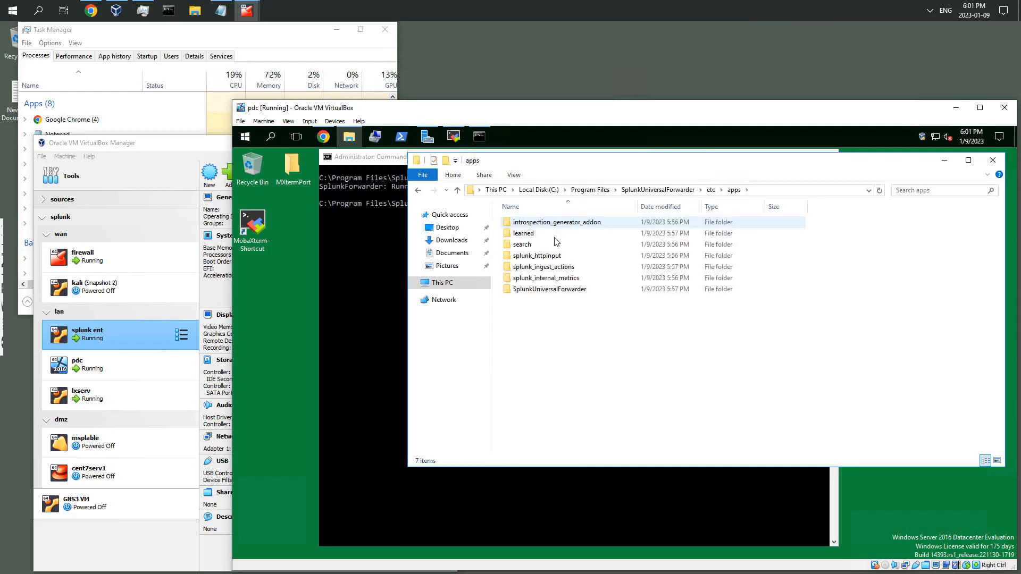
{"action": "left_click", "coordinate": [529, 246]}
{"action": "double_click", "coordinate": [529, 246]}
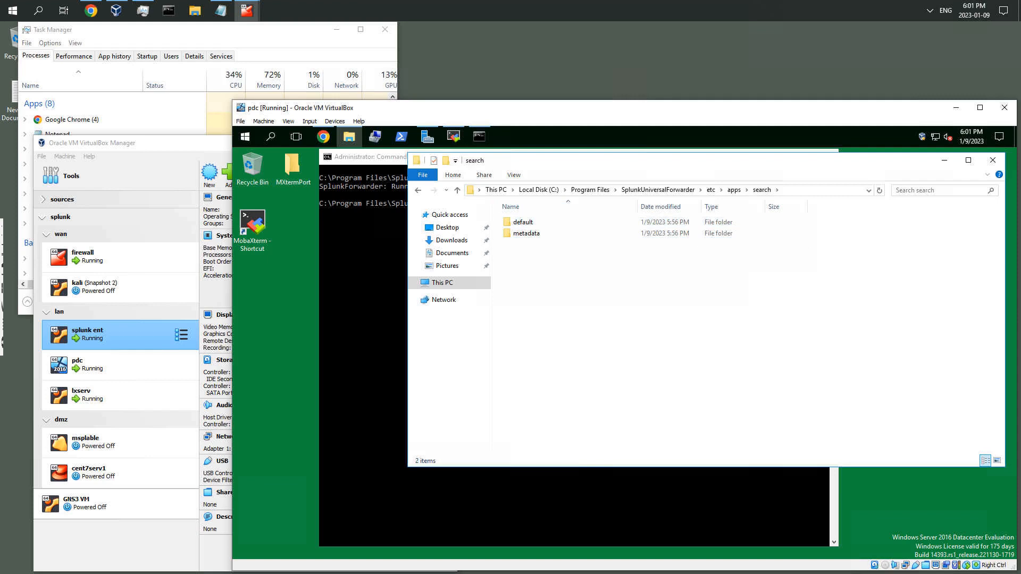
{"action": "right_click", "coordinate": [532, 261]}
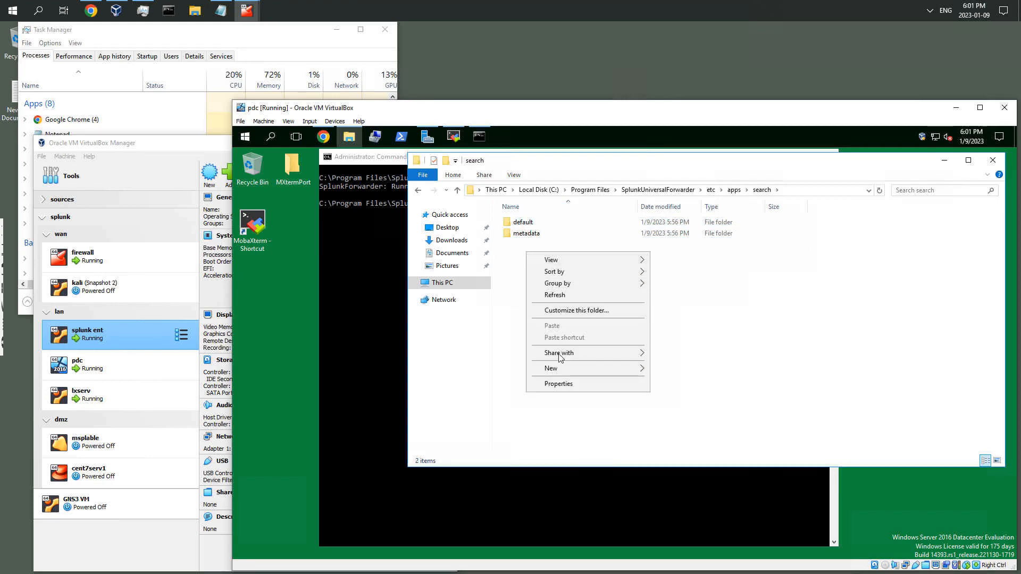
{"action": "mouse_move", "coordinate": [562, 371]}
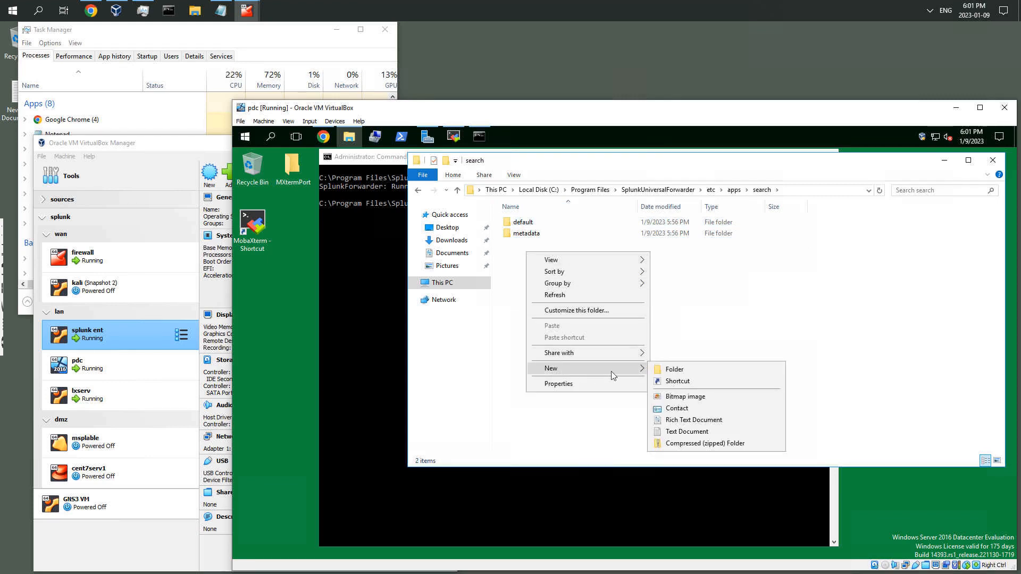
{"action": "left_click", "coordinate": [679, 371]}
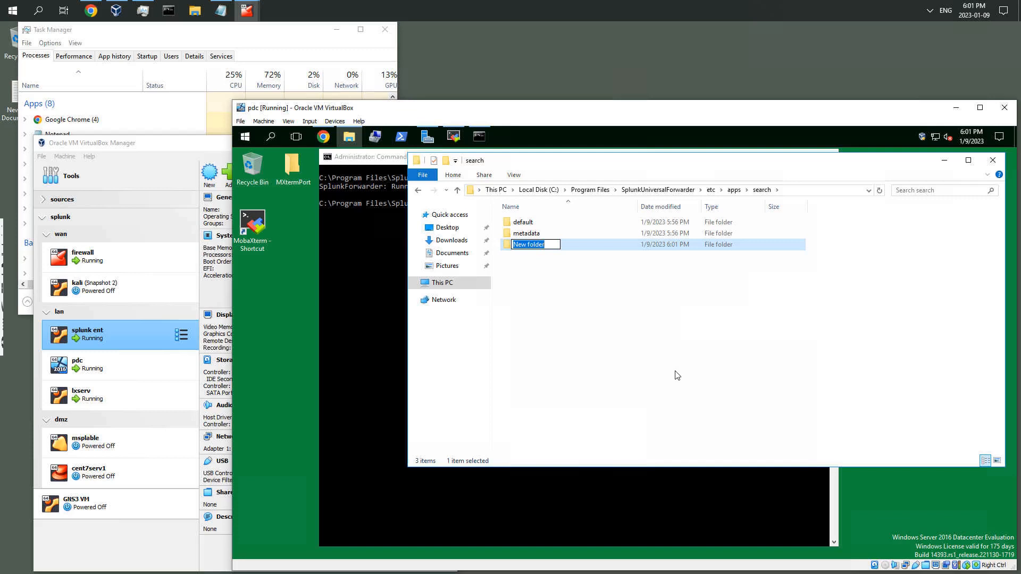
{"action": "type", "text": "local"}
{"action": "key", "text": "Return"}
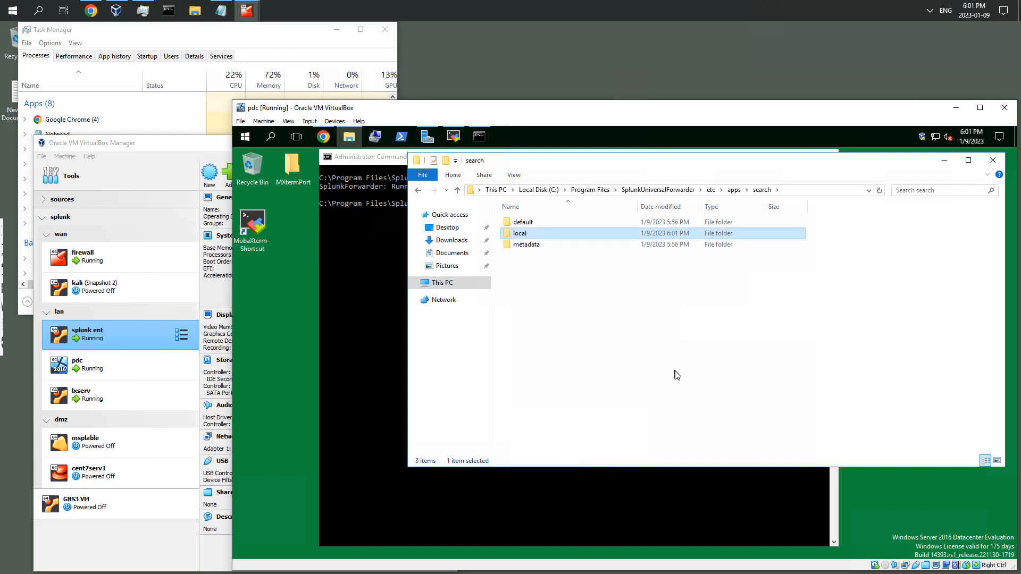
Show file name extensions, then create a new text document inside the local folder
{"action": "left_click", "coordinate": [516, 179]}
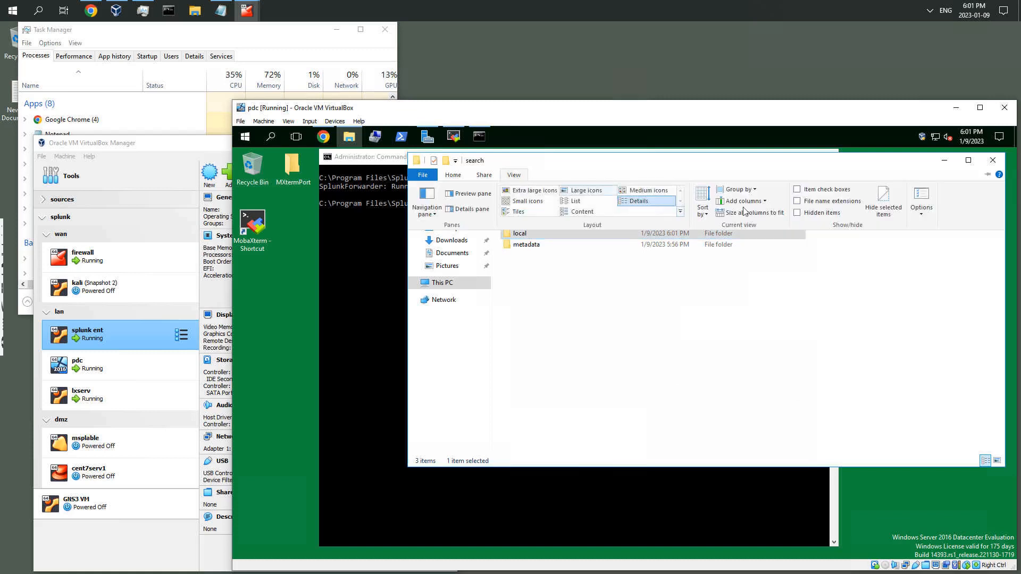
{"action": "left_click", "coordinate": [798, 204]}
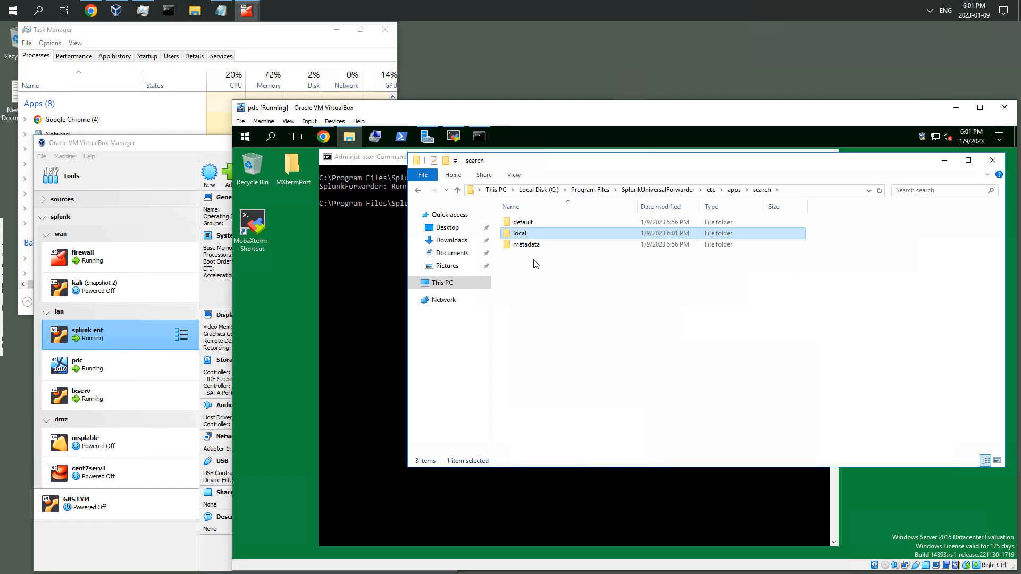
{"action": "double_click", "coordinate": [521, 234]}
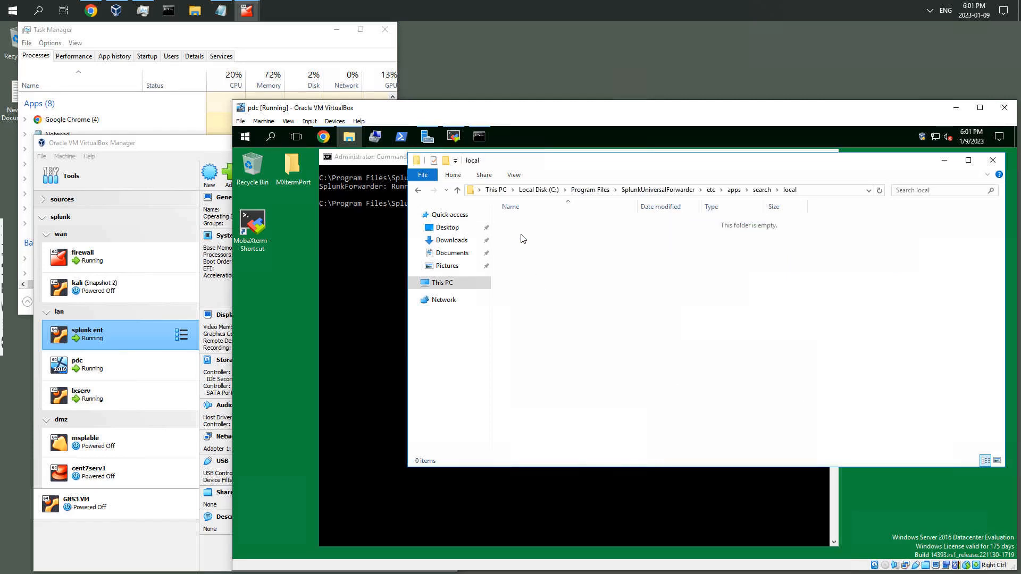
{"action": "right_click", "coordinate": [540, 256]}
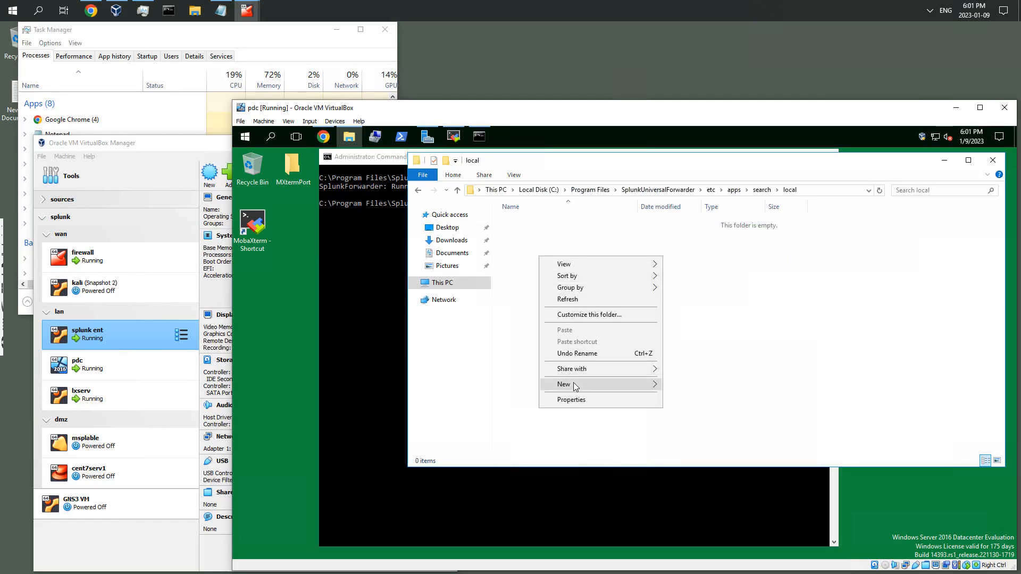
{"action": "mouse_move", "coordinate": [578, 387]}
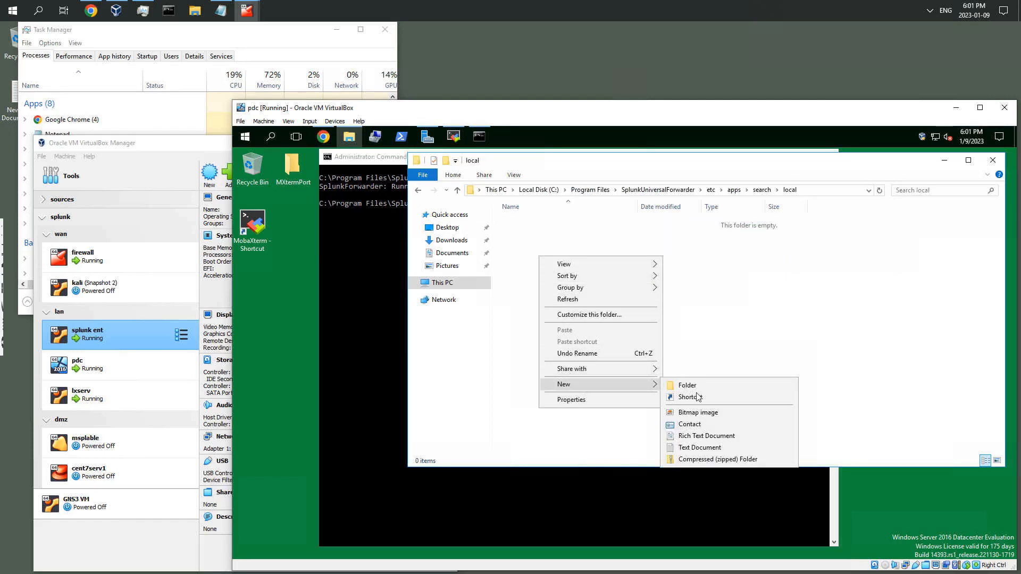
{"action": "left_click", "coordinate": [694, 448]}
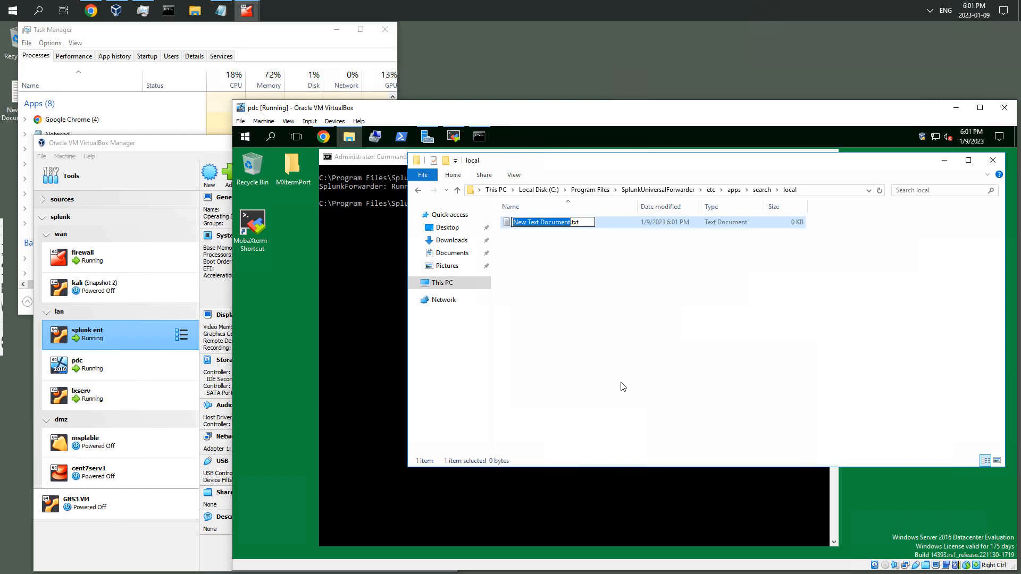
Rename the new text document to inputs.conf and accept the file extension change
{"action": "type", "text": "inpu"}
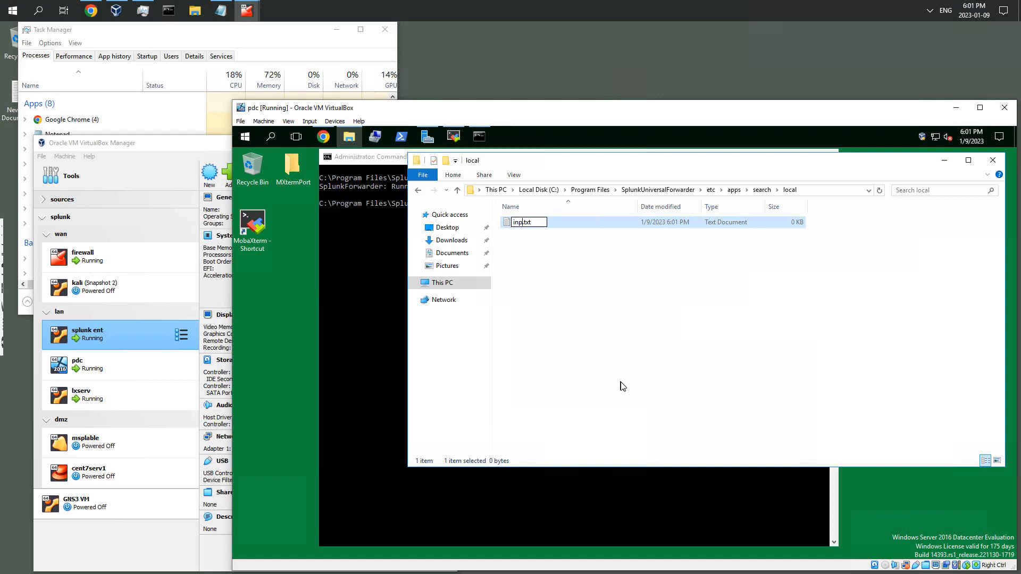
{"action": "type", "text": "ts"}
{"action": "key", "text": "End"}
{"action": "key", "text": "BackSpace"}
{"action": "key", "text": "BackSpace"}
{"action": "key", "text": "BackSpace"}
{"action": "type", "text": "conf"}
{"action": "key", "text": "Return"}
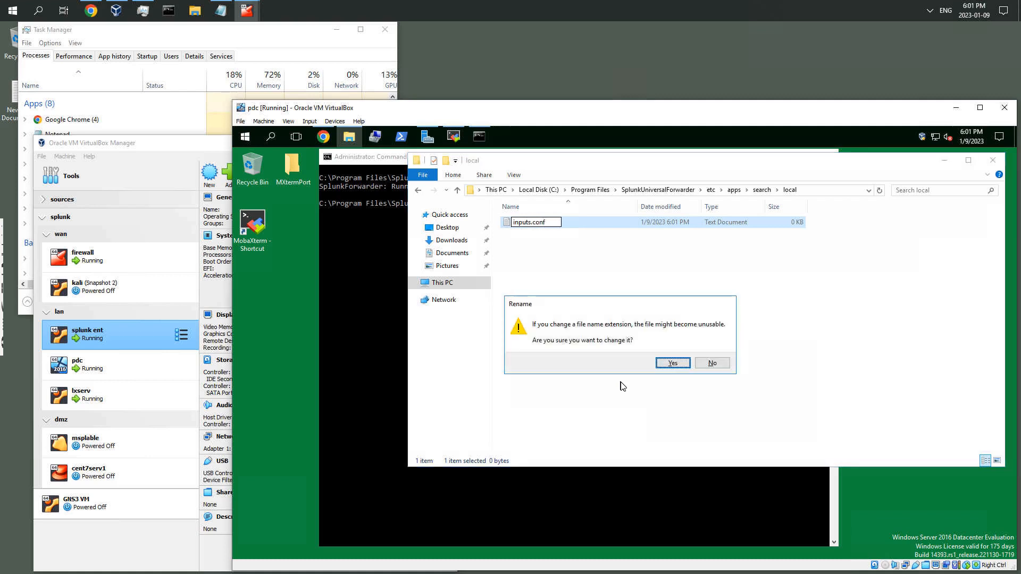
{"action": "left_click", "coordinate": [666, 366]}
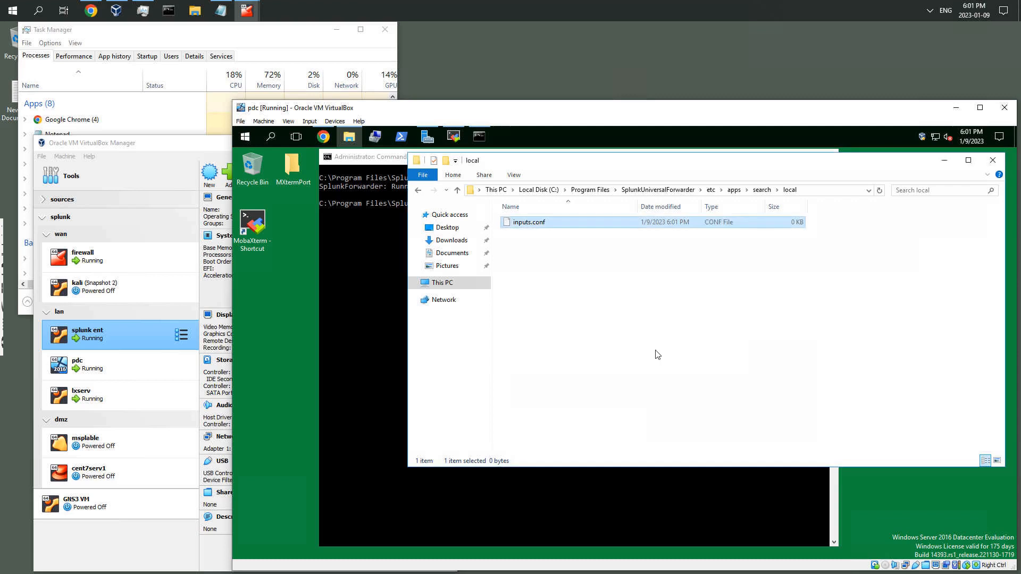
Open inputs.conf with Notepad
{"action": "right_click", "coordinate": [535, 223]}
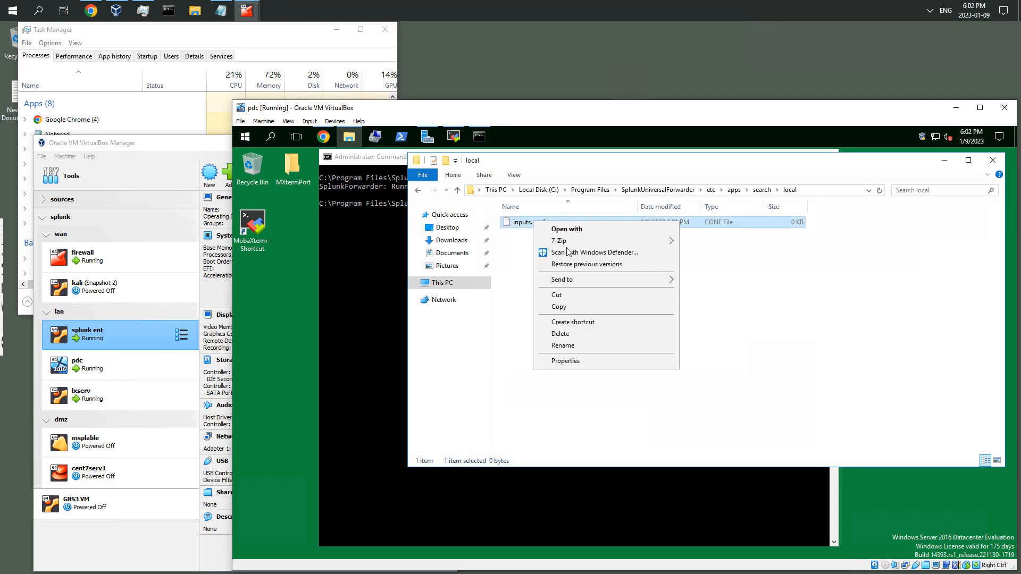
{"action": "left_click", "coordinate": [576, 230]}
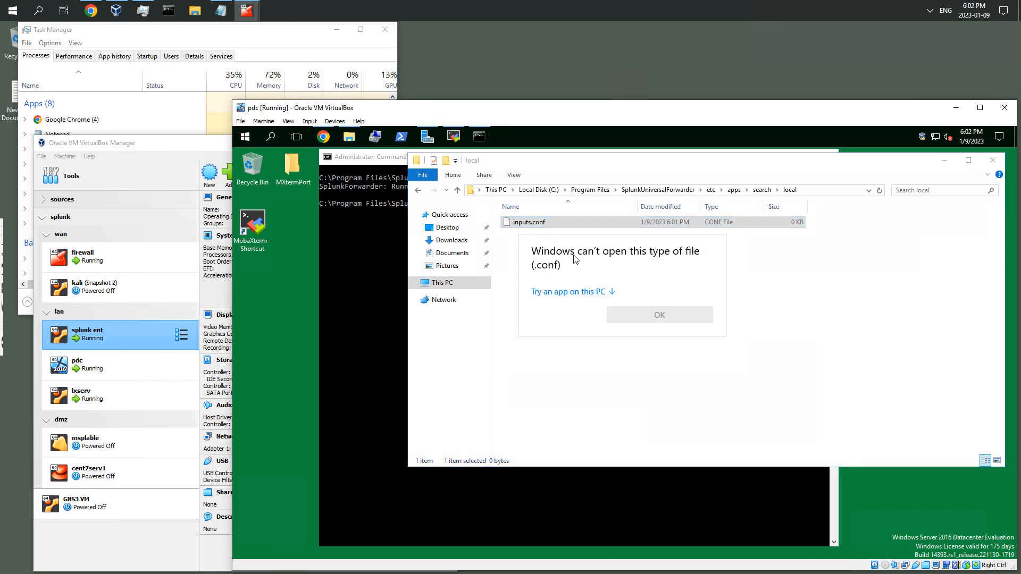
{"action": "left_click", "coordinate": [583, 293]}
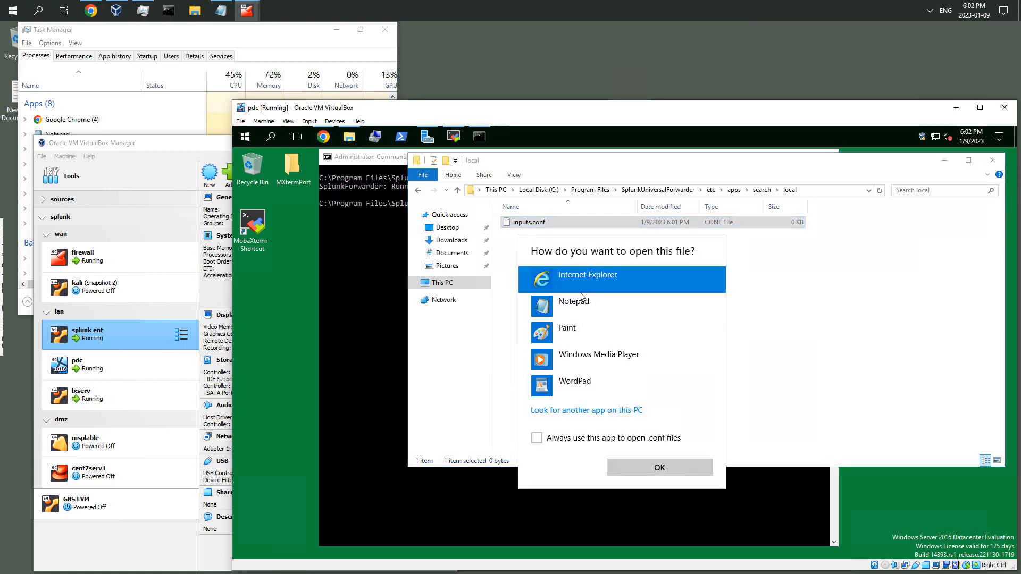
{"action": "double_click", "coordinate": [574, 303]}
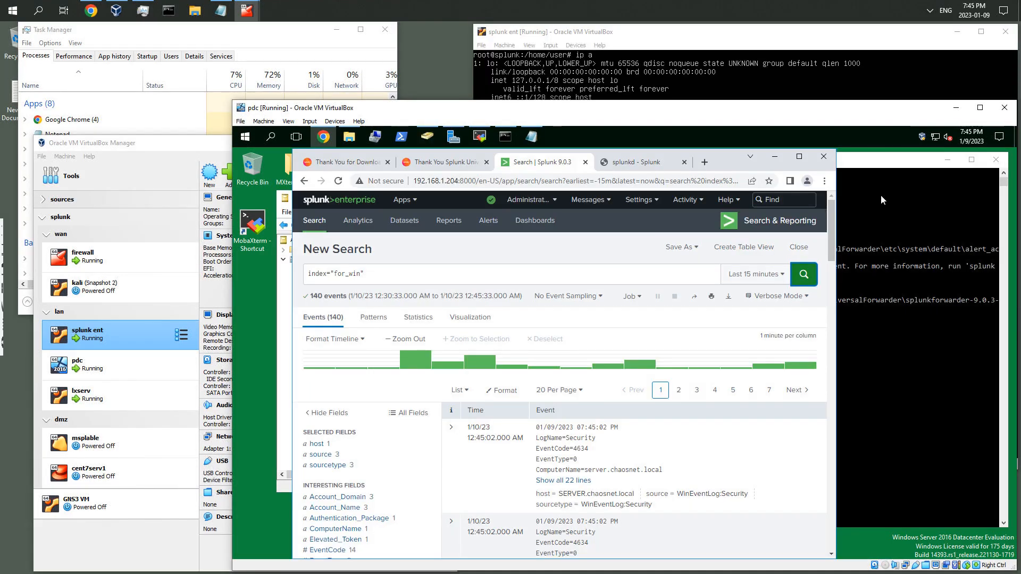
Bring the inputs.conf Notepad window forward and examine its script and monitor stanza paths
{"action": "left_click", "coordinate": [874, 168]}
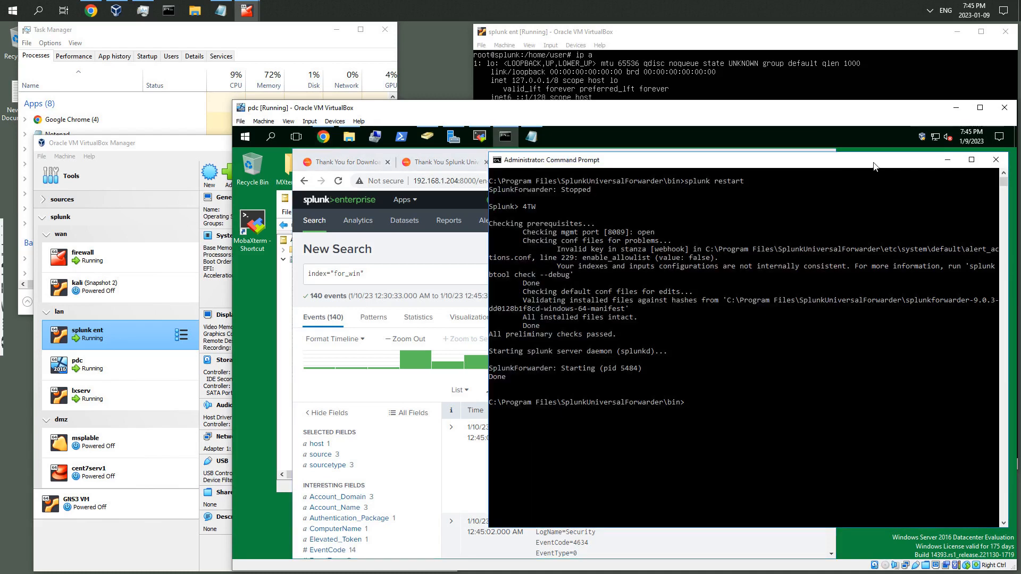
{"action": "left_click", "coordinate": [633, 34]}
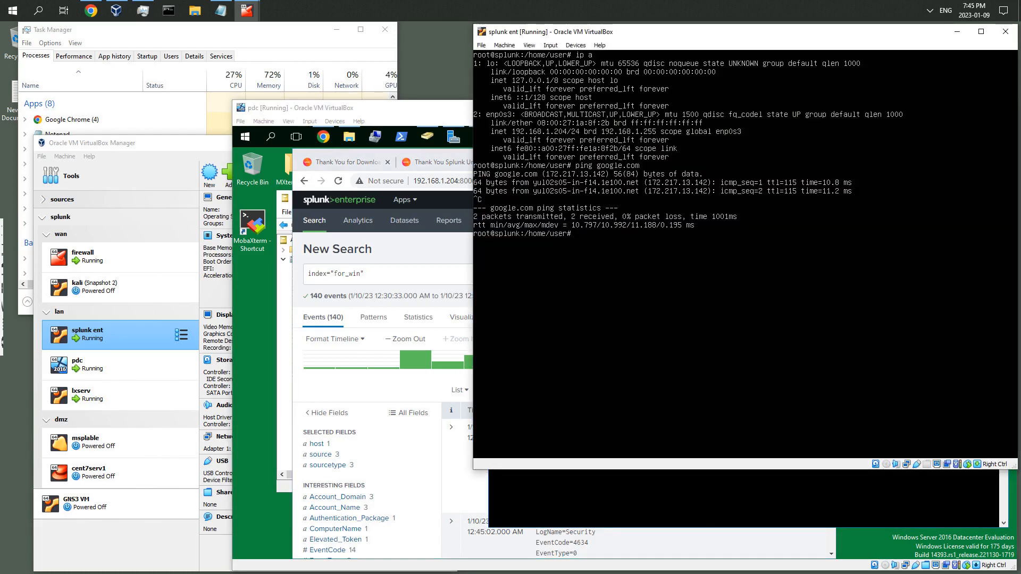
{"action": "left_click", "coordinate": [420, 116]}
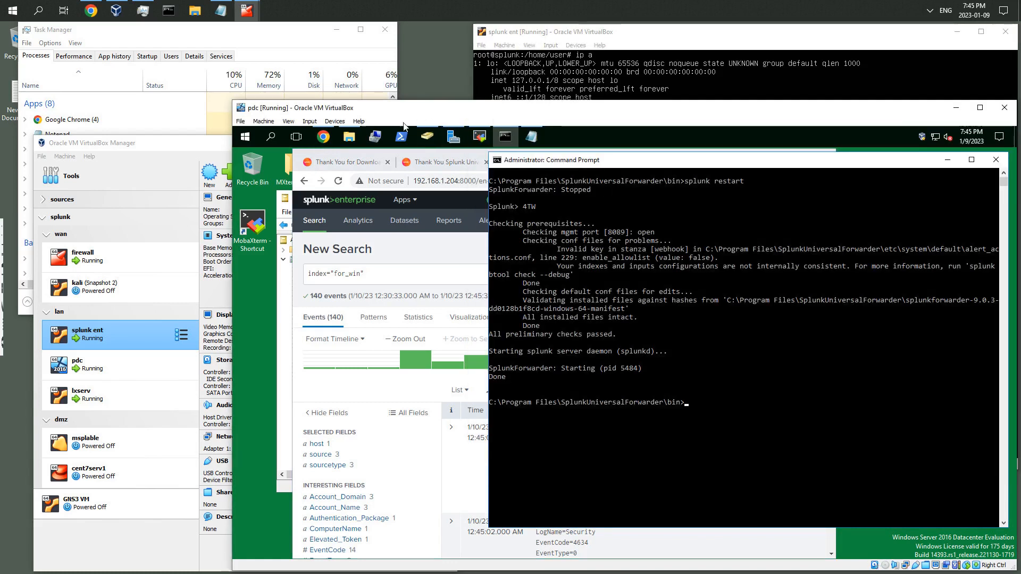
{"action": "key", "text": "alt+Tab"}
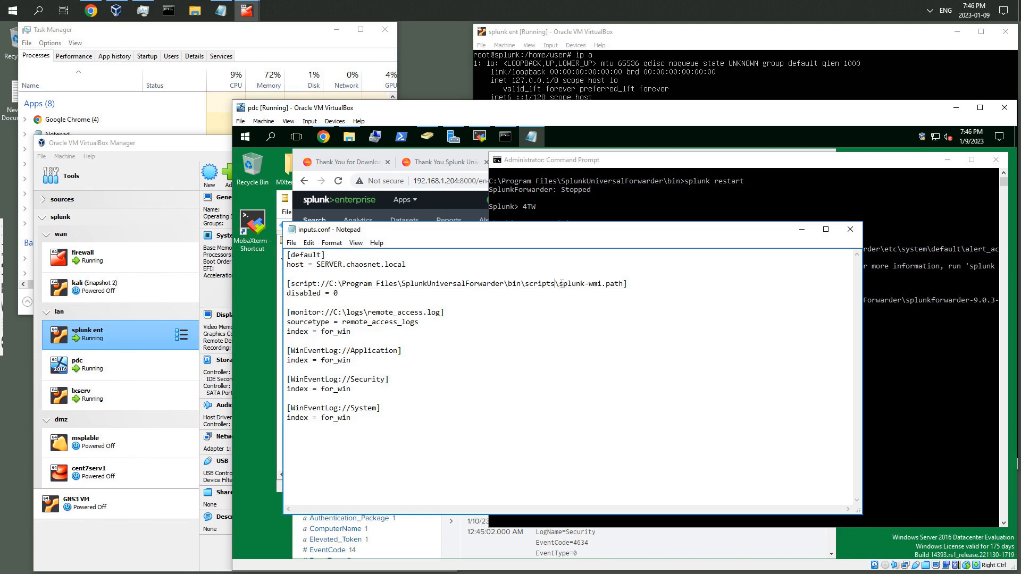
{"action": "left_click_drag", "start_coordinate": [559, 285], "coordinate": [630, 284]}
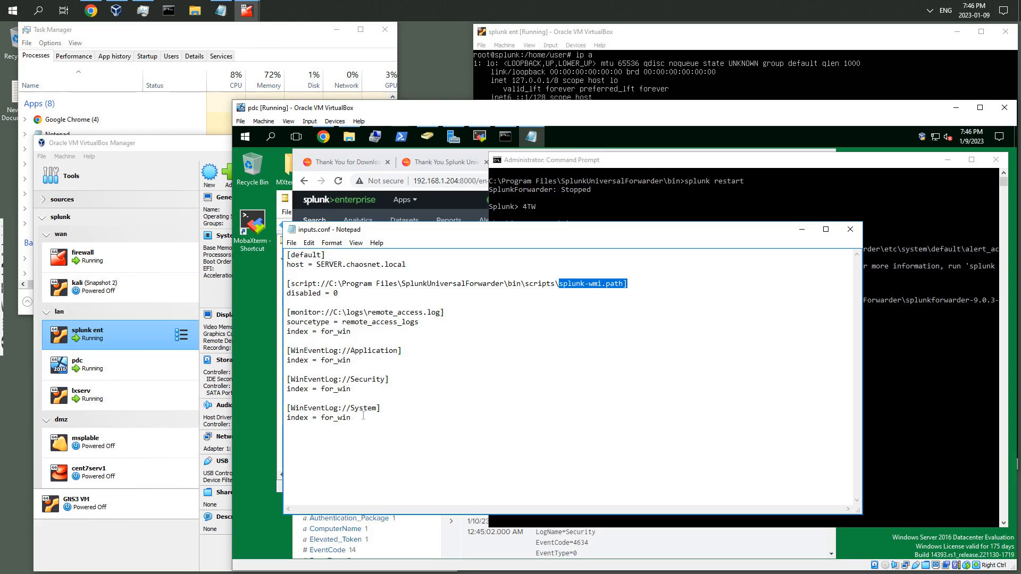
{"action": "left_click_drag", "start_coordinate": [364, 312], "coordinate": [444, 318]}
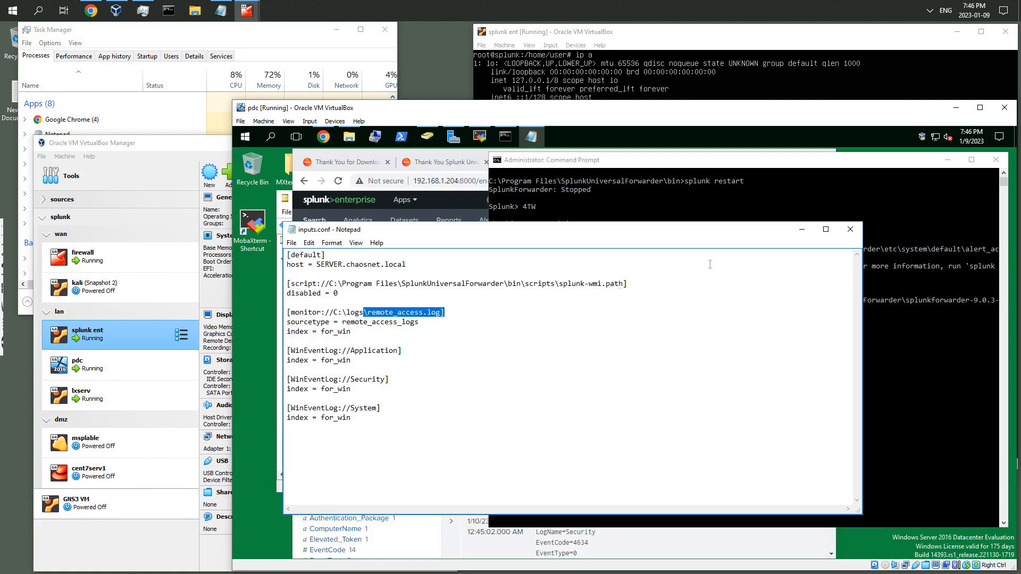
Switch to the Splunk search tab and scroll through the index="for_win" results
{"action": "left_click", "coordinate": [468, 160]}
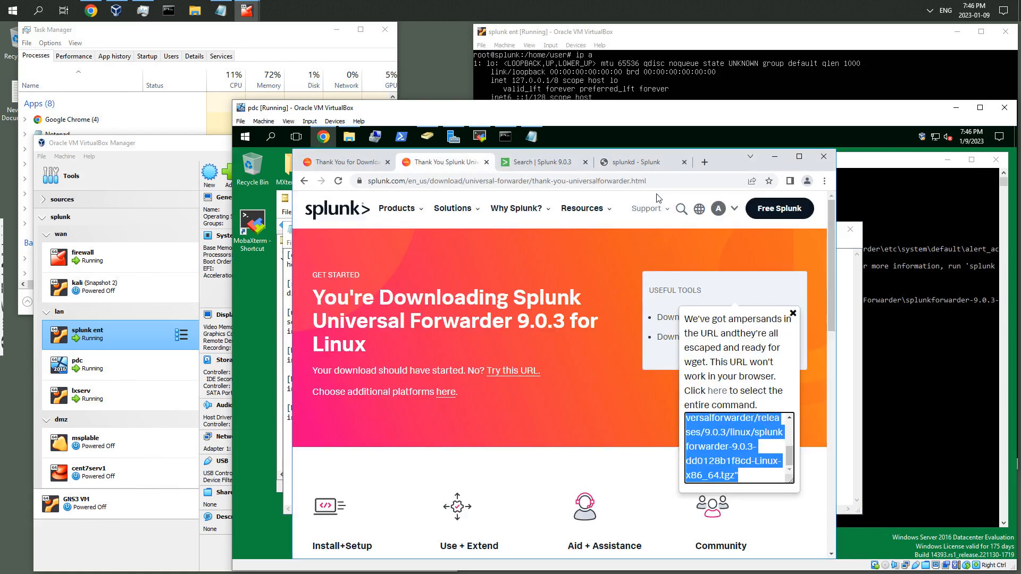
{"action": "left_click", "coordinate": [533, 165]}
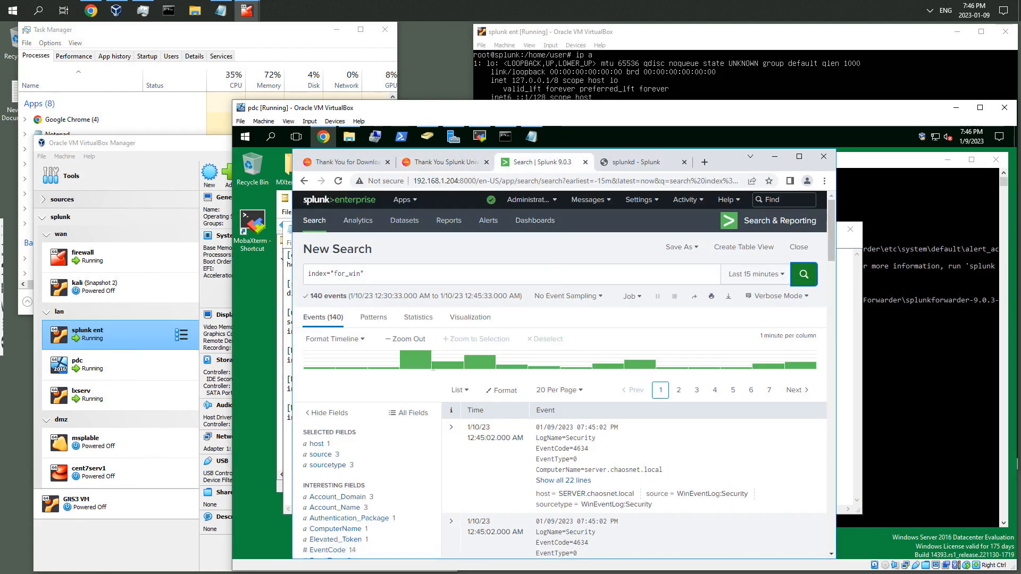
{"action": "scroll", "coordinate": [508, 434], "scroll_direction": "down", "scroll_amount": 1}
{"action": "scroll", "coordinate": [513, 439], "scroll_direction": "down", "scroll_amount": 7}
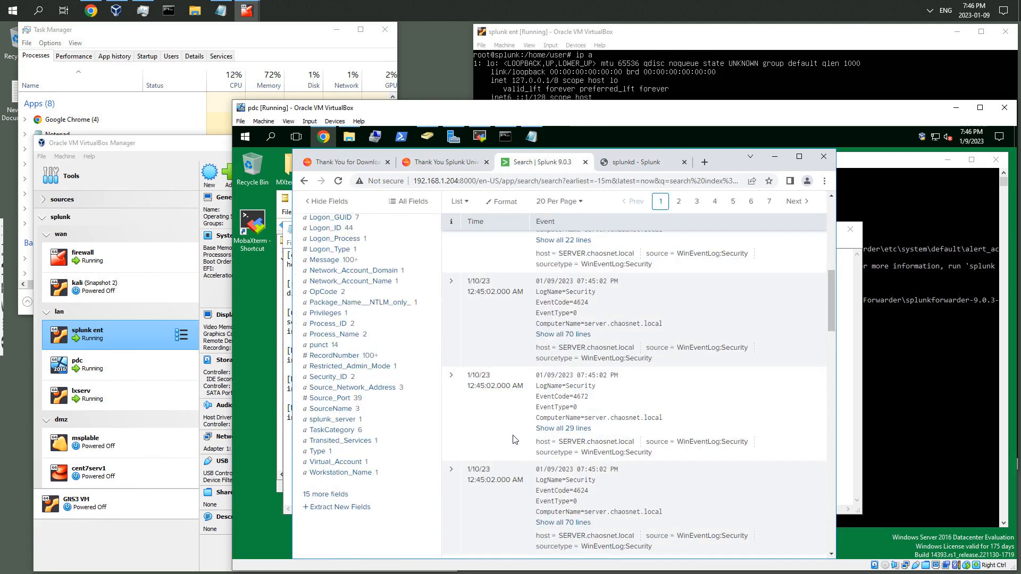
{"action": "scroll", "coordinate": [514, 440], "scroll_direction": "up", "scroll_amount": 8}
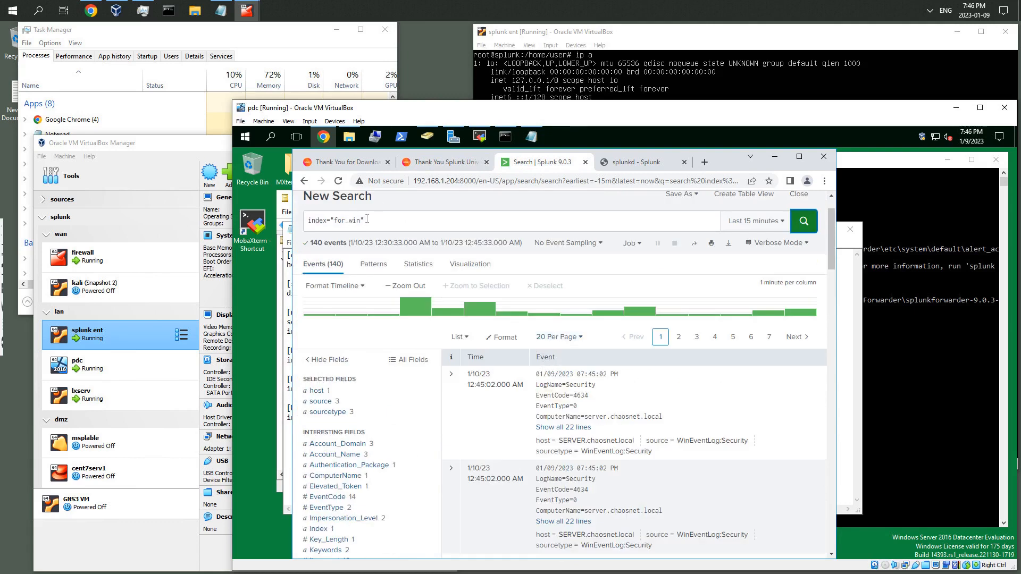
Return to inputs.conf and examine the index settings and WinEventLog stanzas
{"action": "left_click", "coordinate": [531, 137]}
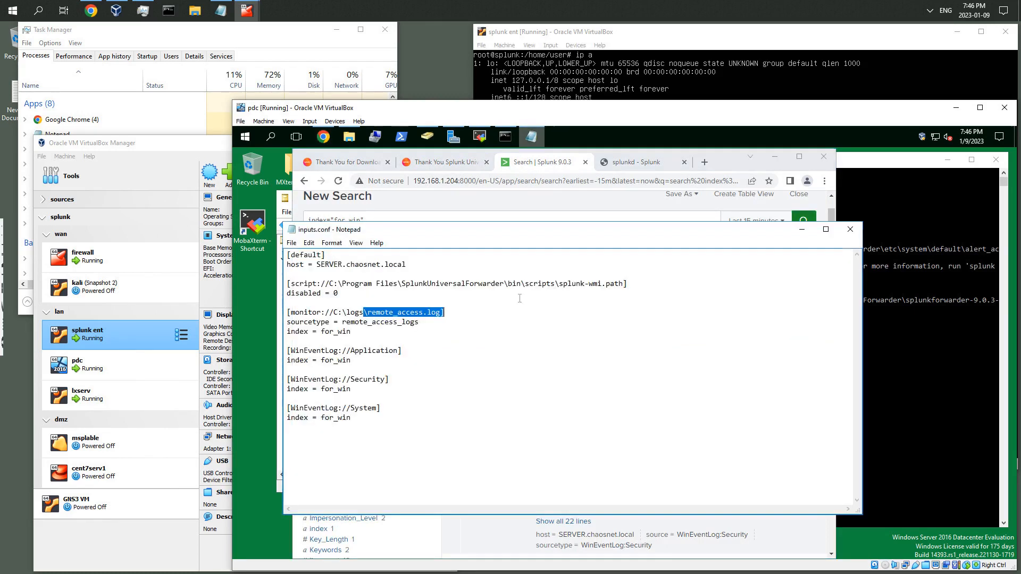
{"action": "left_click", "coordinate": [360, 361]}
{"action": "left_click_drag", "start_coordinate": [320, 356], "coordinate": [287, 351]}
{"action": "left_click_drag", "start_coordinate": [353, 332], "coordinate": [317, 332]}
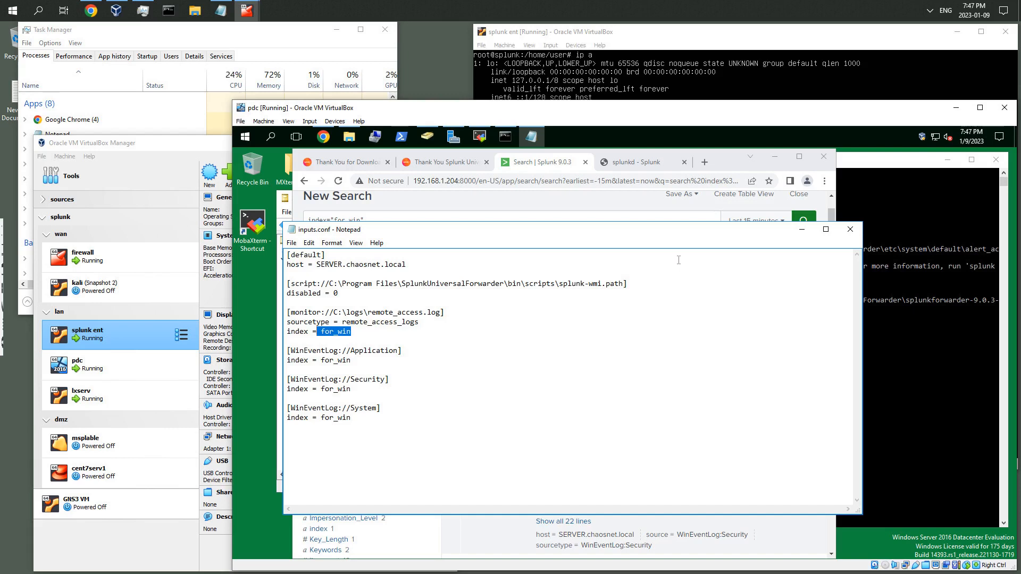
{"action": "left_click_drag", "start_coordinate": [367, 425], "coordinate": [291, 255]}
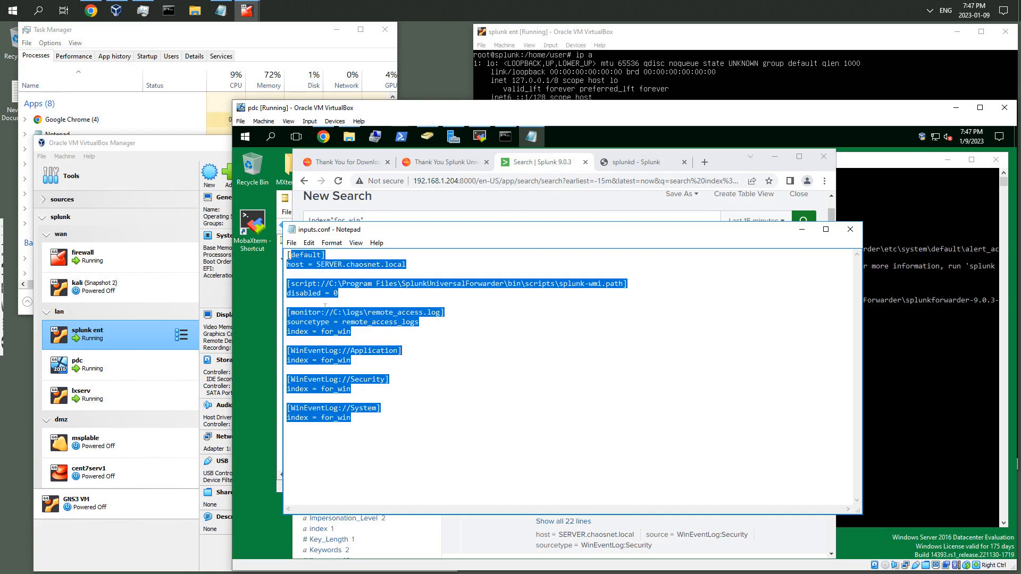
{"action": "left_click", "coordinate": [349, 360]}
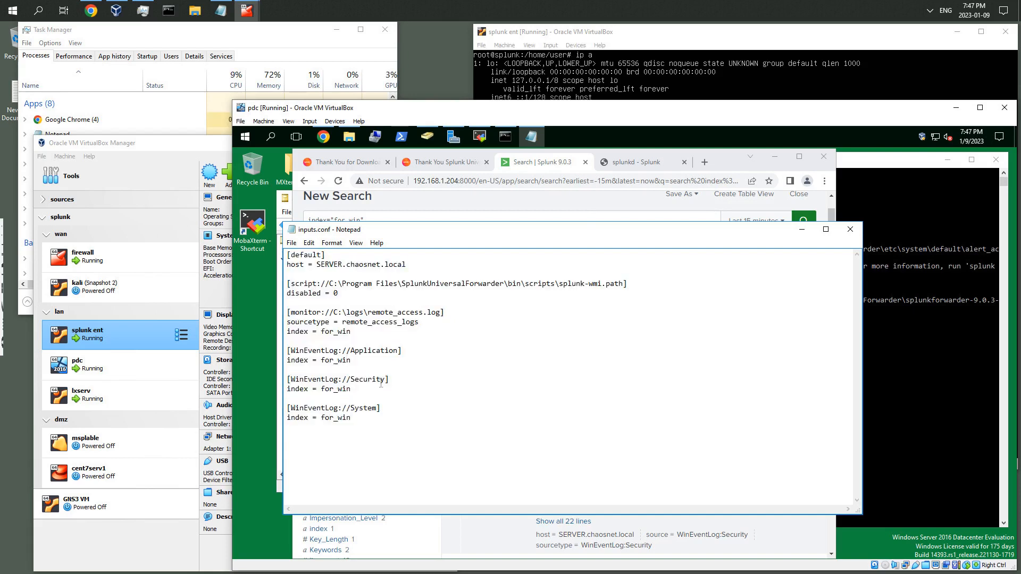